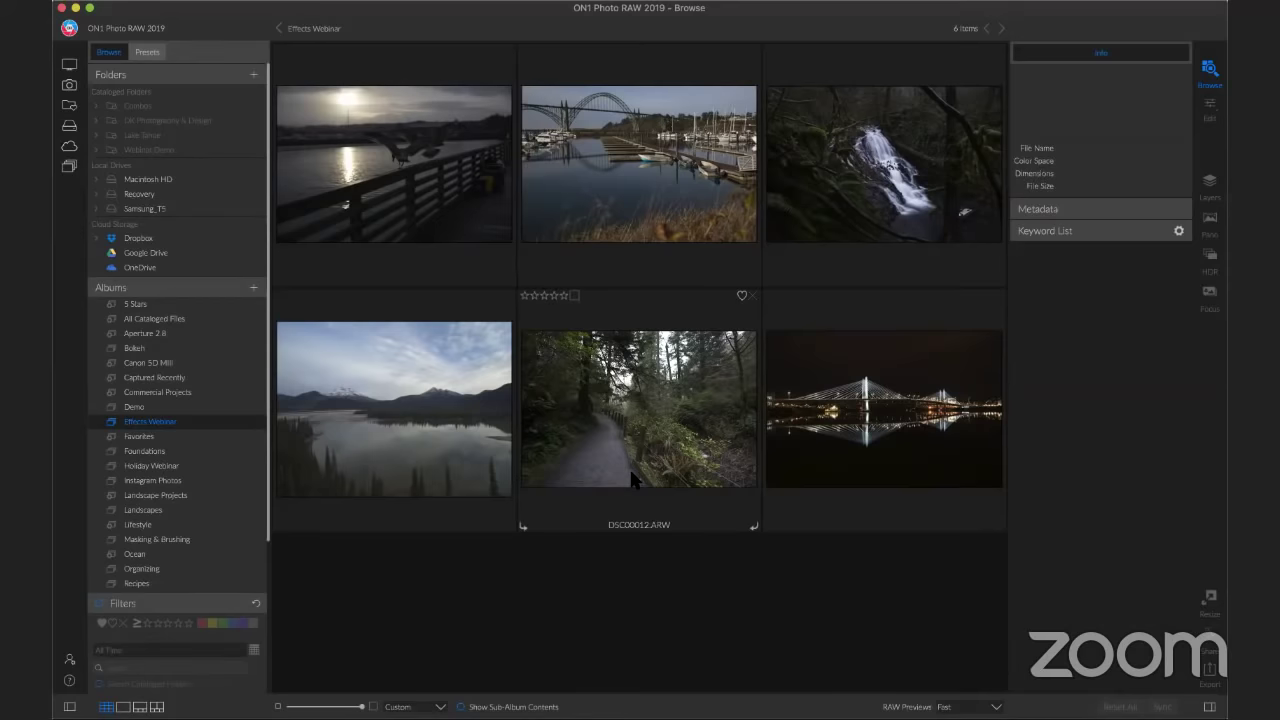
Step: Open the photo of the gulls on the pier railing full screen and enter editing
double_click(428, 198)
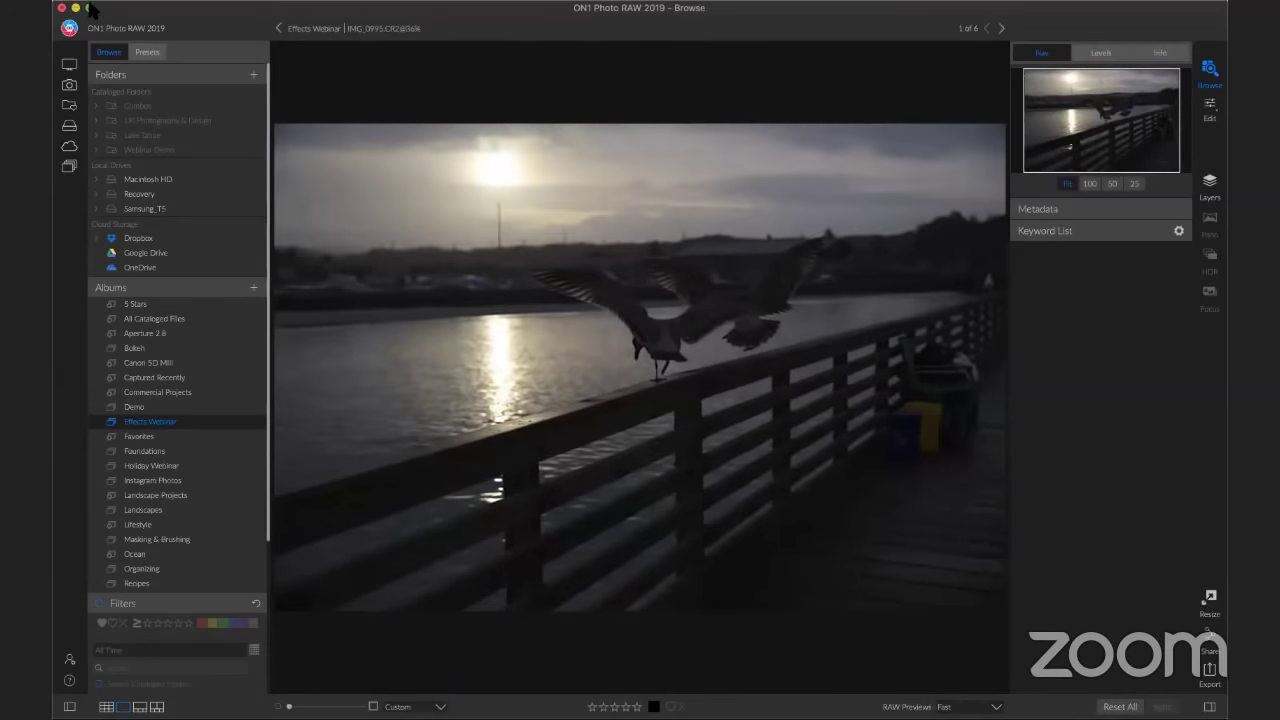
left_click(89, 8)
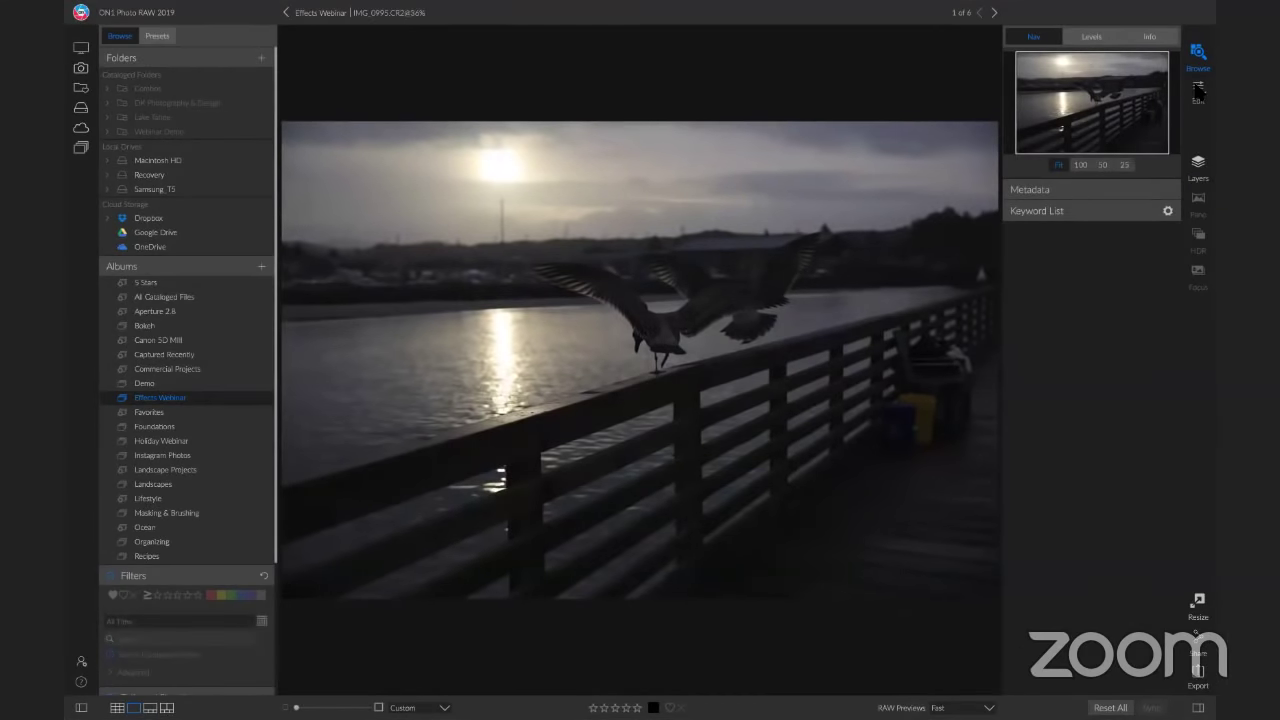
left_click(1198, 88)
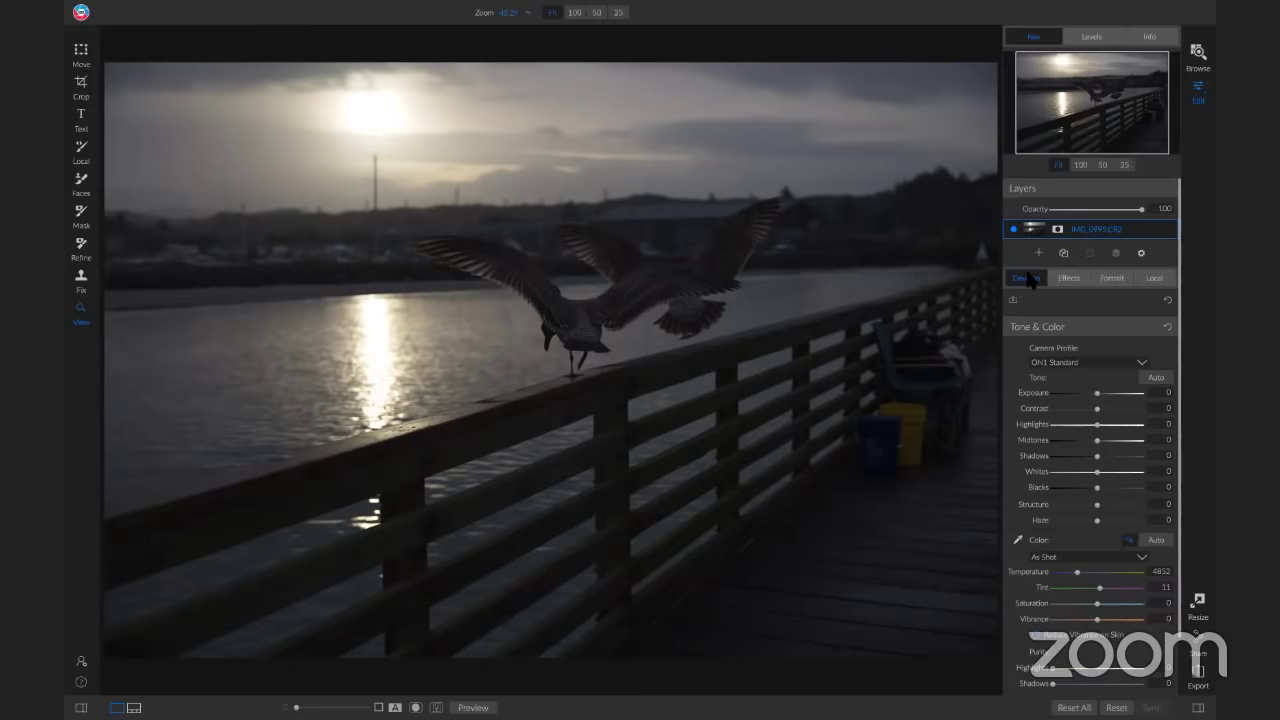
left_click(1057, 280)
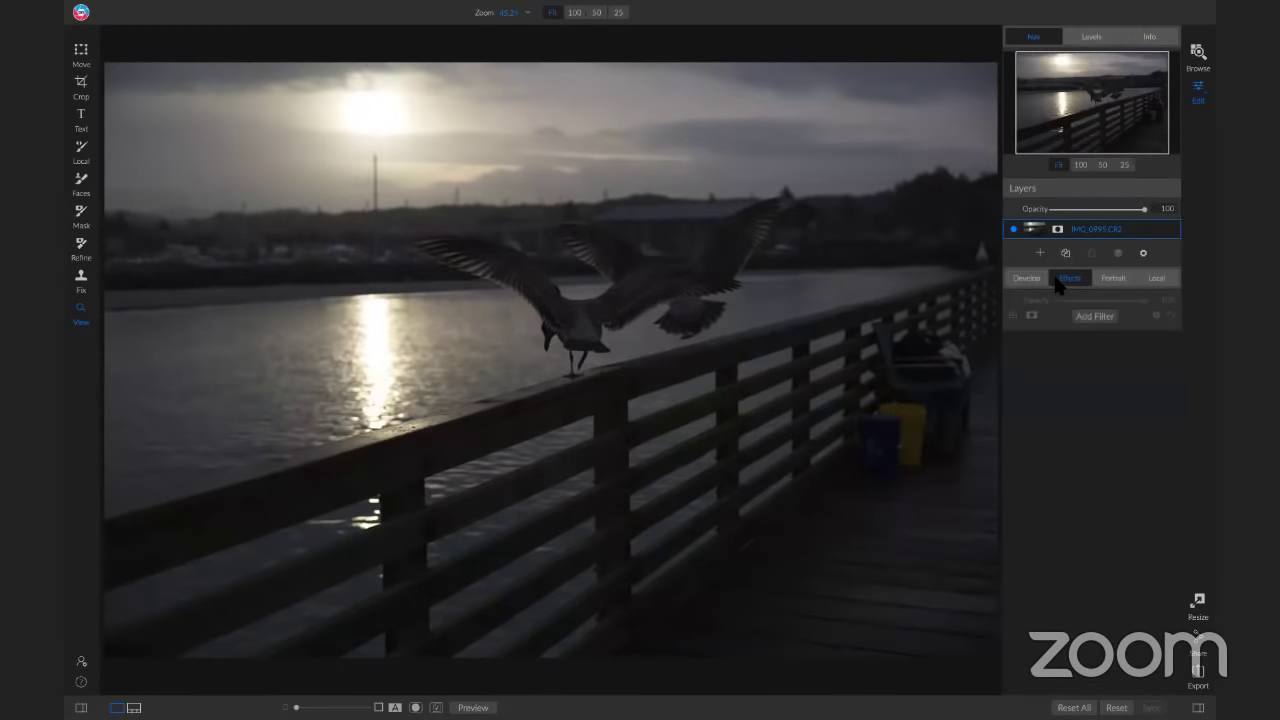
left_click(1097, 314)
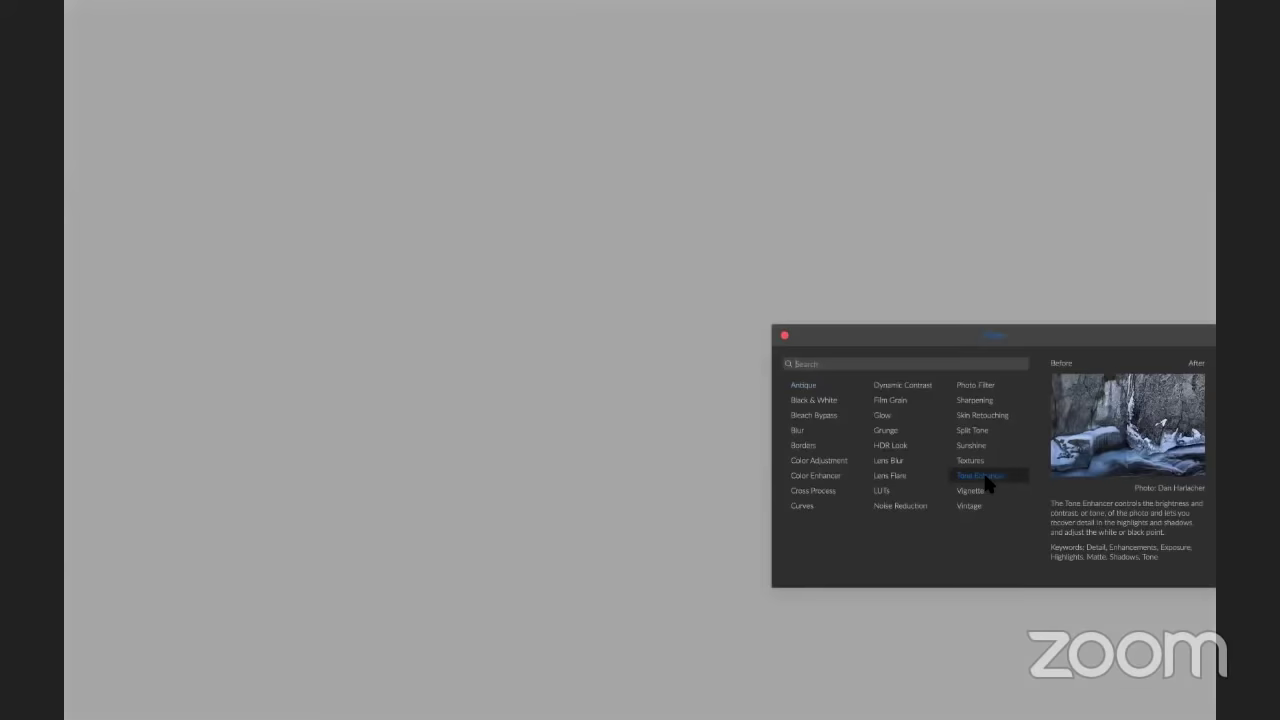
left_click(1039, 284)
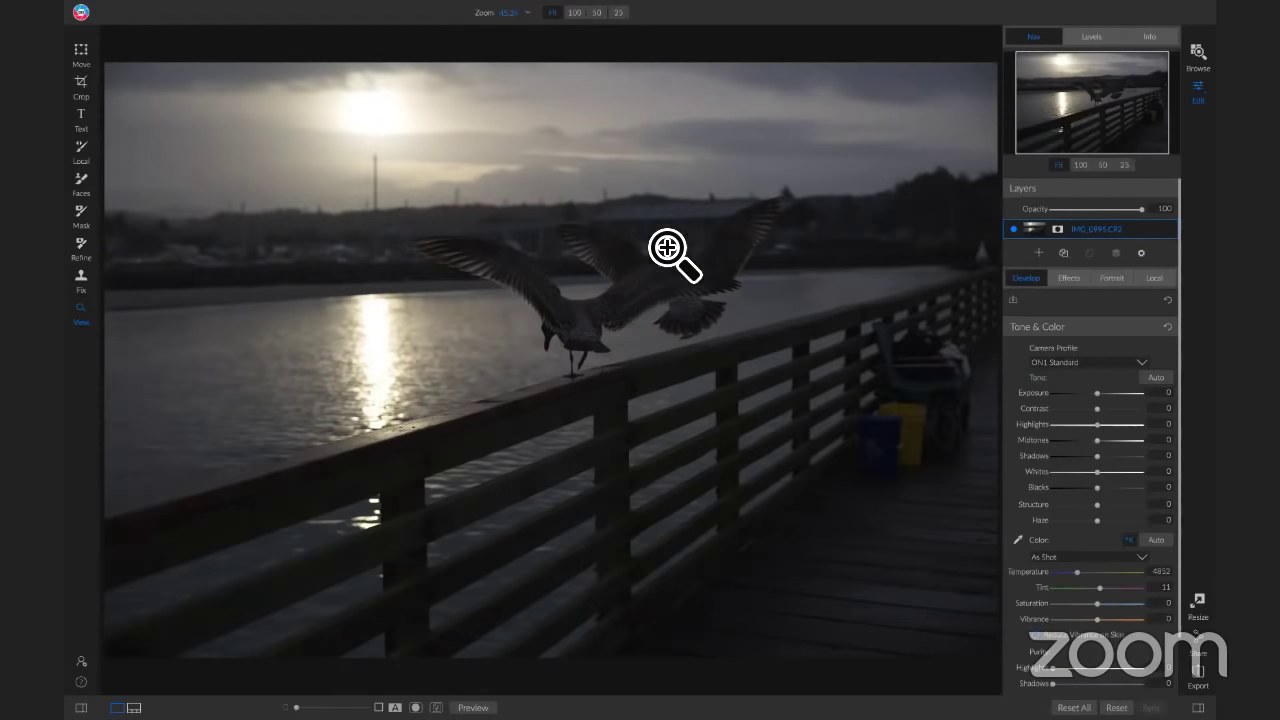
Step: Inspect the sun and its reflection on the water at 100% and with the clipping overlay for blown highlights
left_click(372, 318)
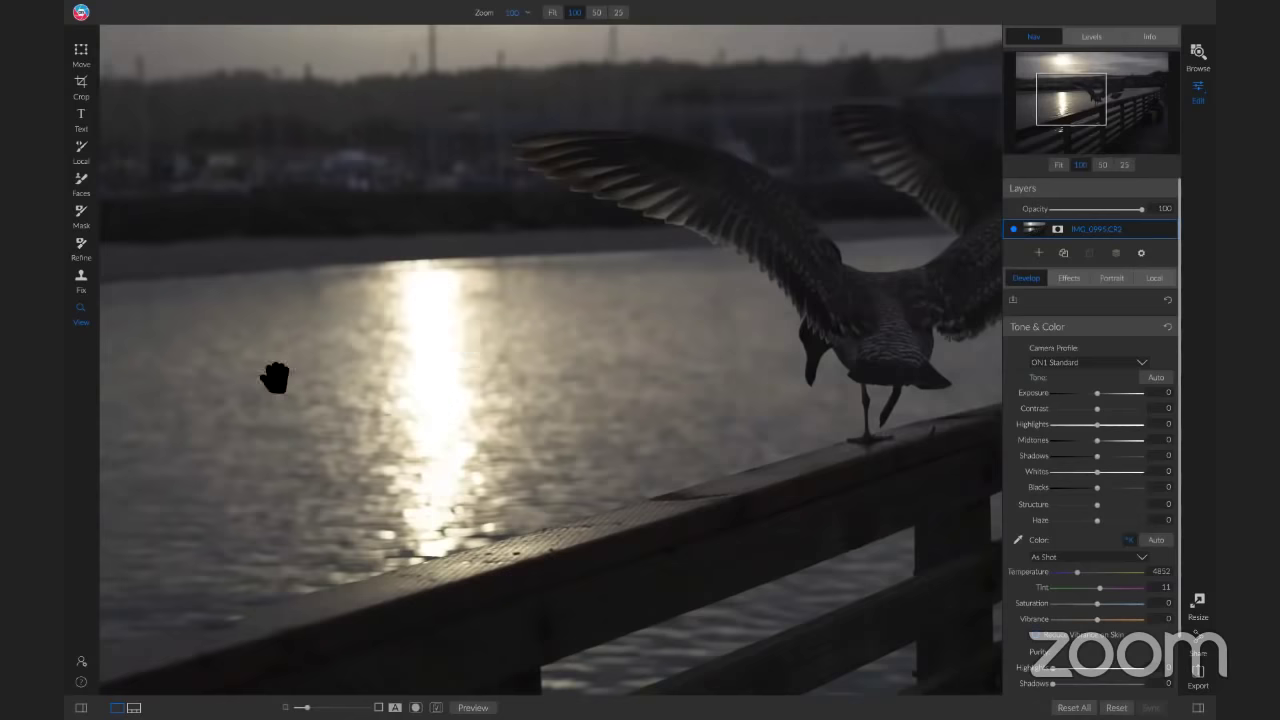
left_click(857, 251)
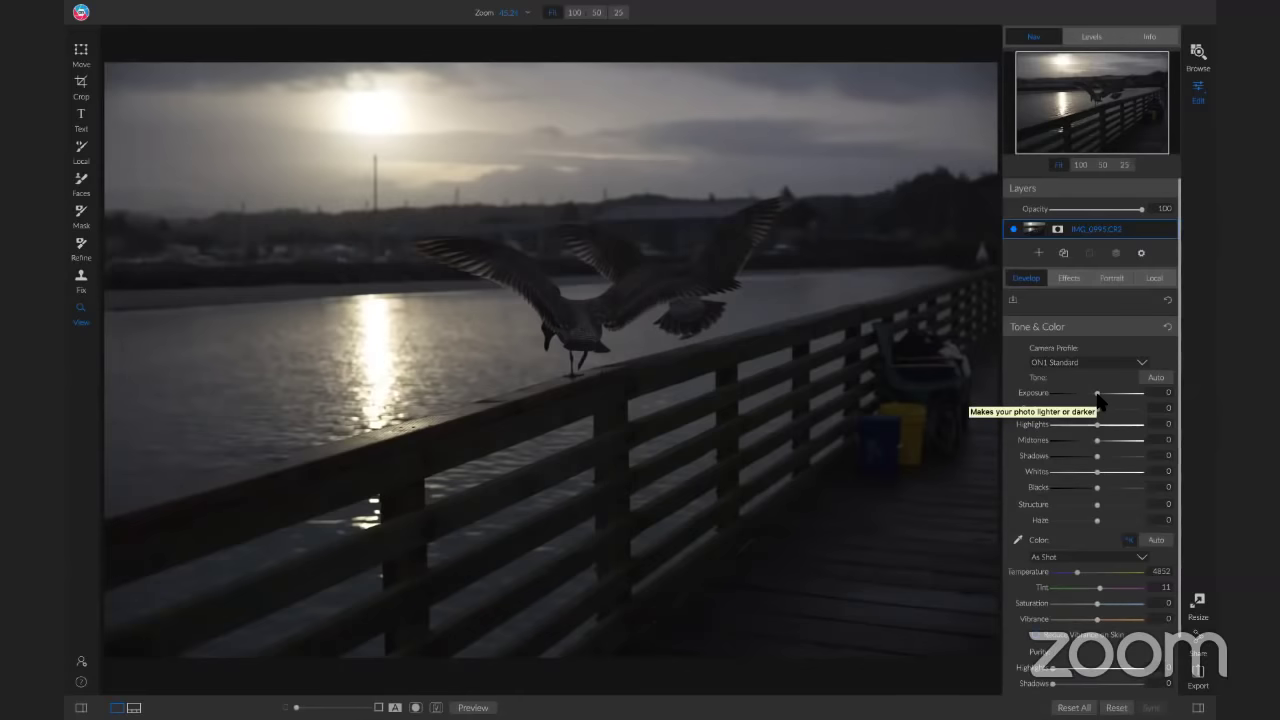
key("j")
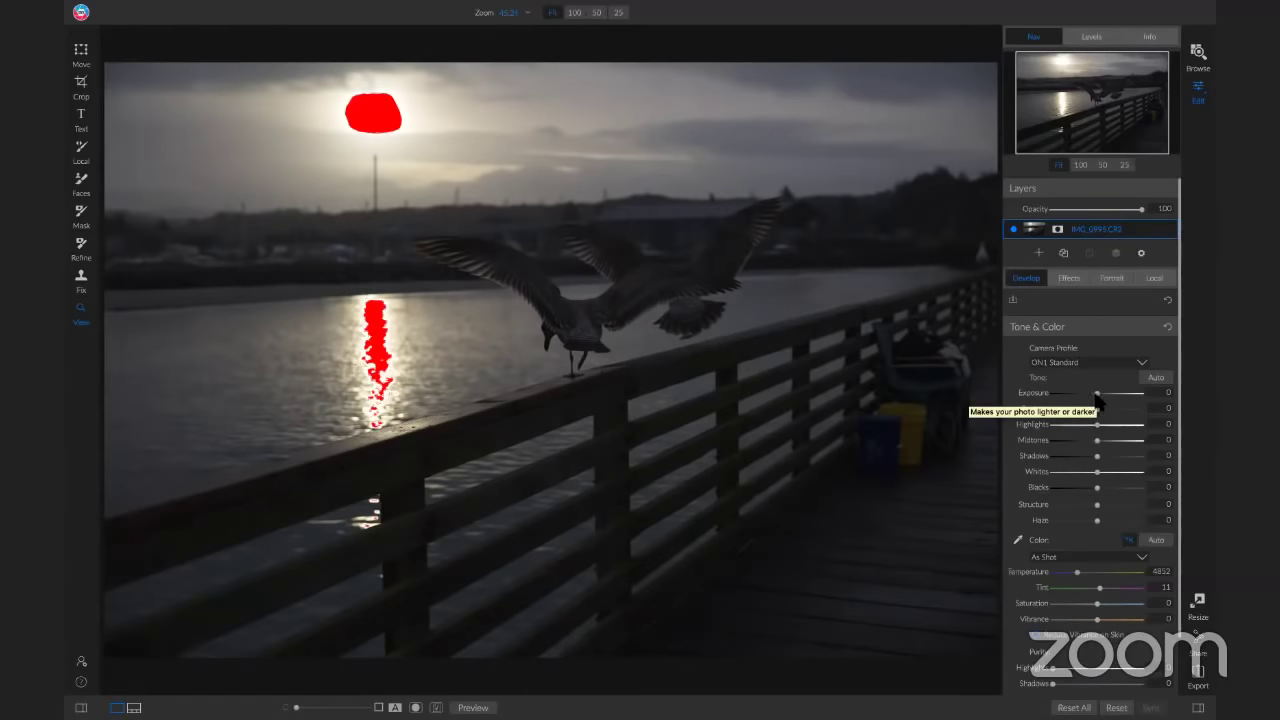
left_click(381, 117)
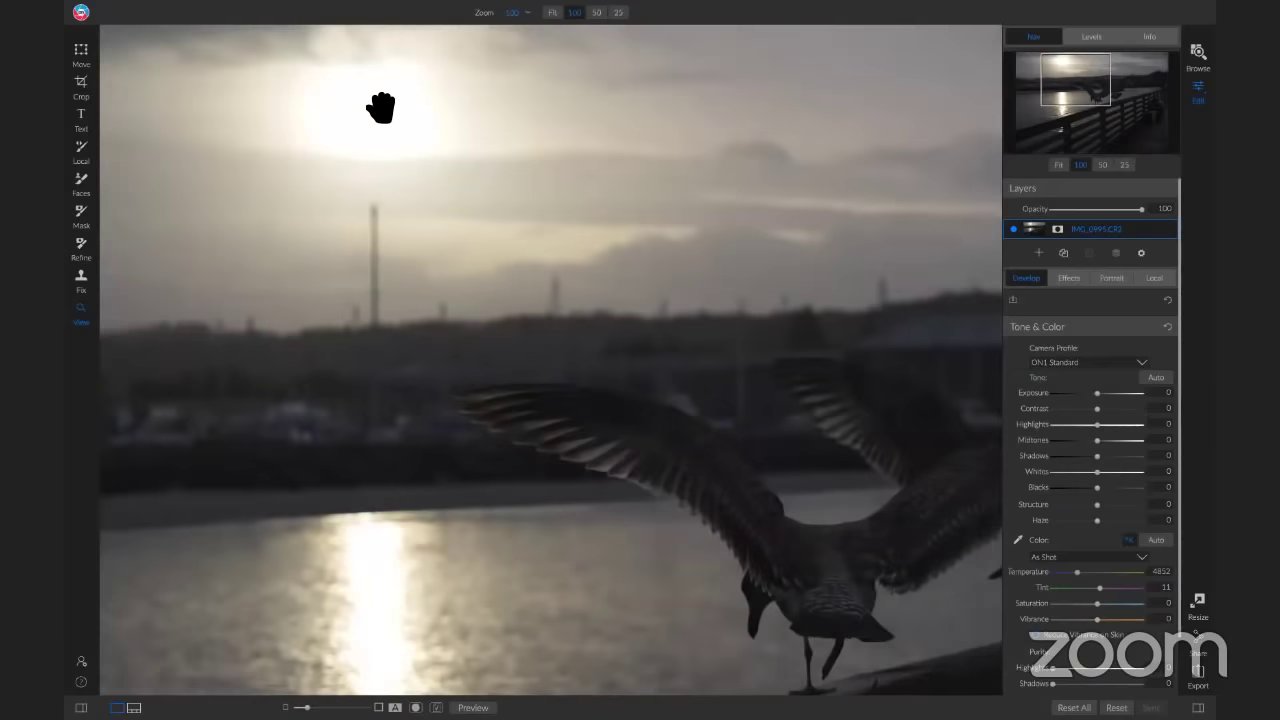
left_click(380, 114)
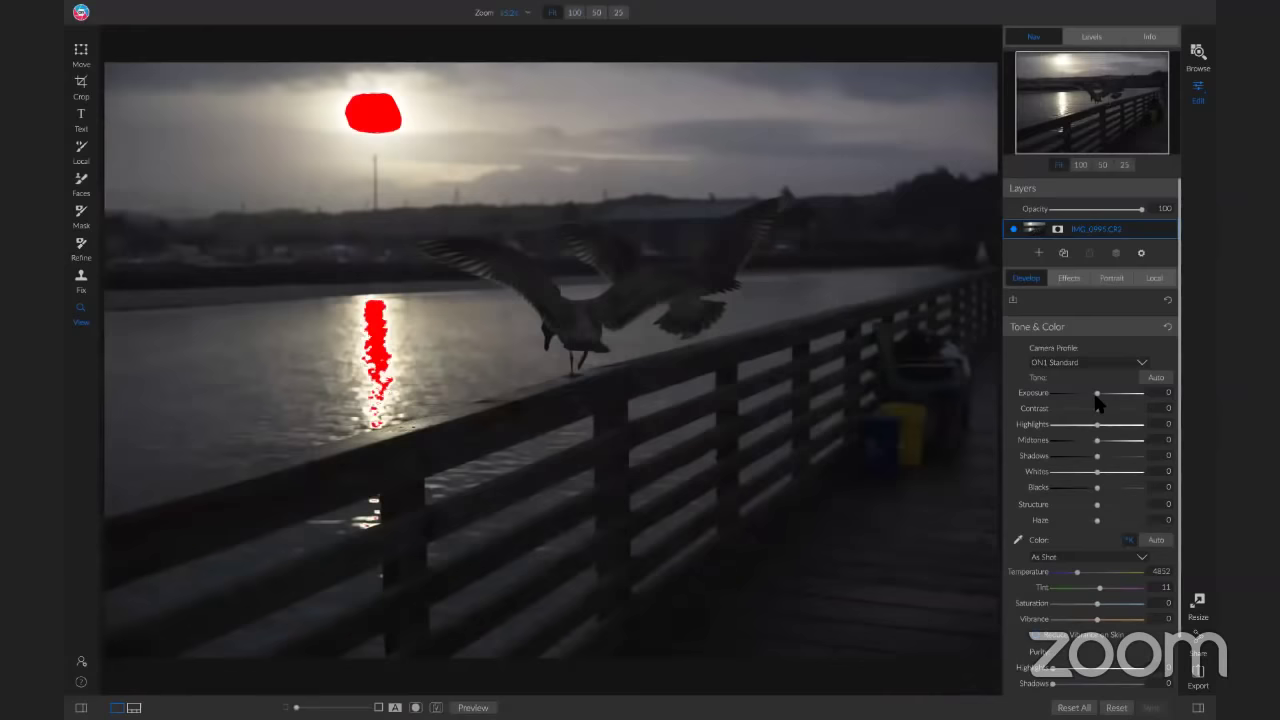
Step: Set Exposure to -1.7 and Shadows to 65, checking the detail in the birds at 100%
left_click_drag(1096, 394, 1082, 394)
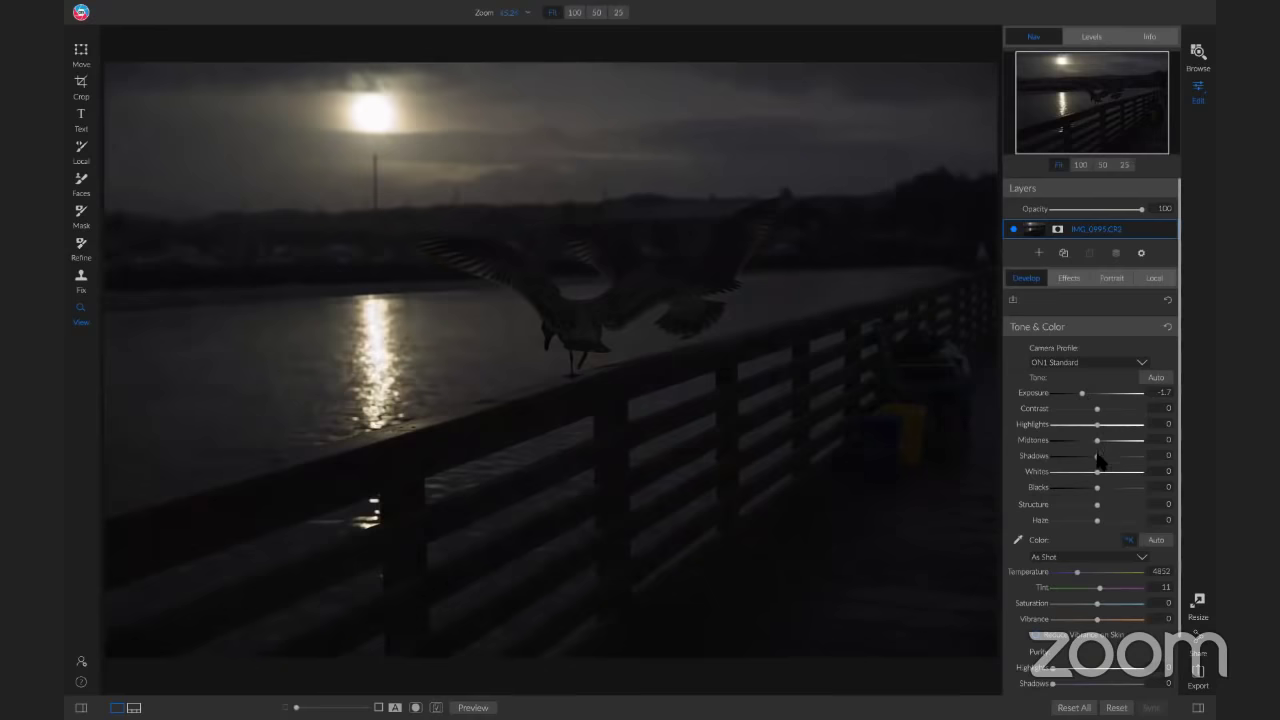
left_click_drag(1099, 459, 1126, 459)
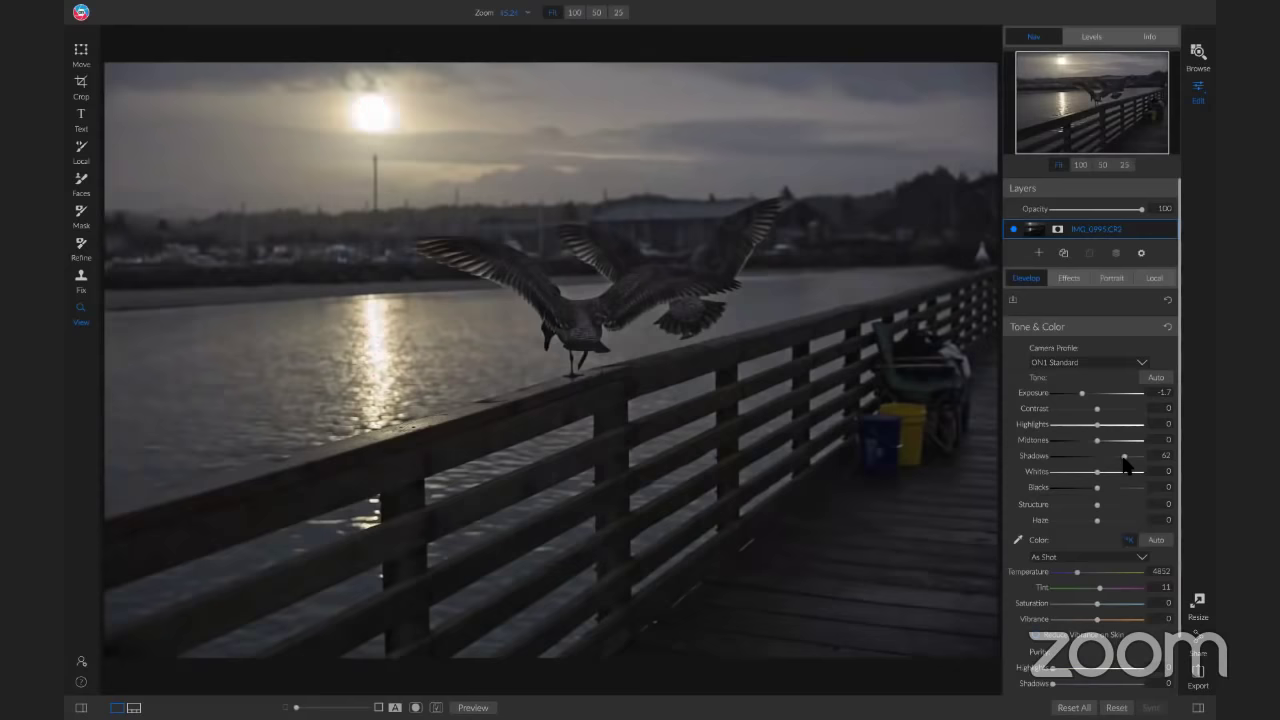
left_click_drag(1123, 459, 1125, 459)
left_click(600, 311)
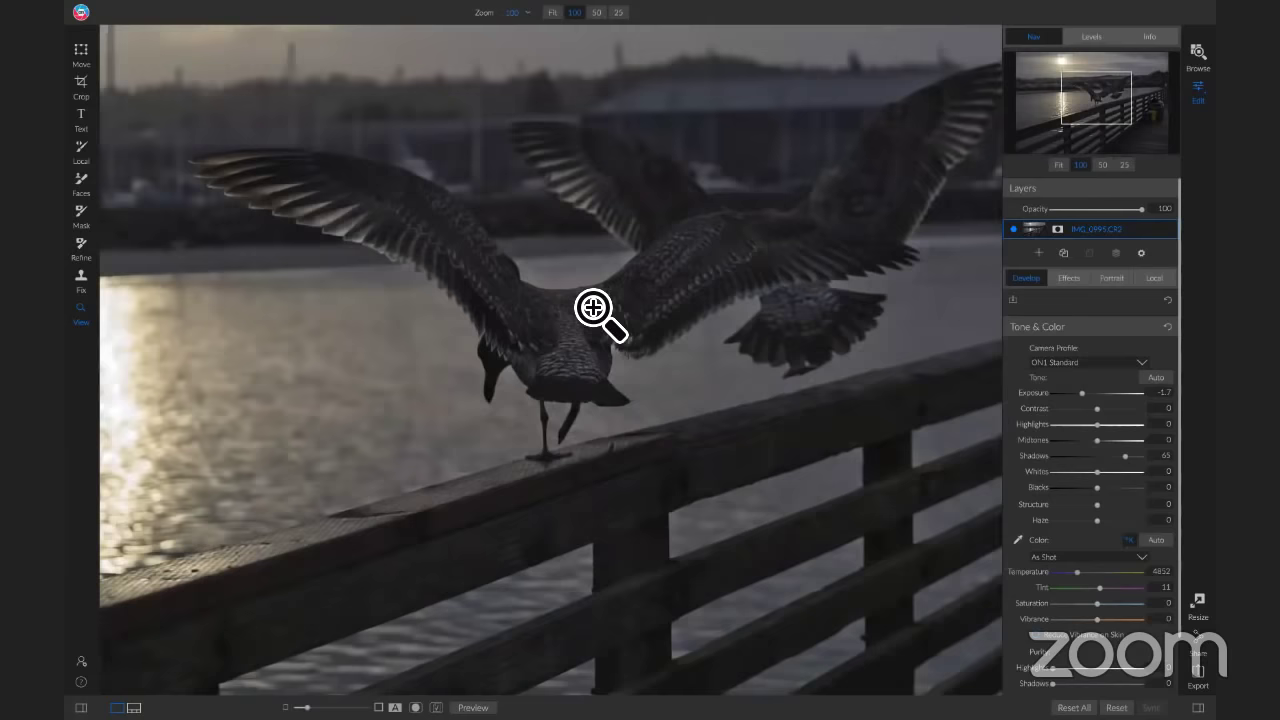
left_click(595, 313)
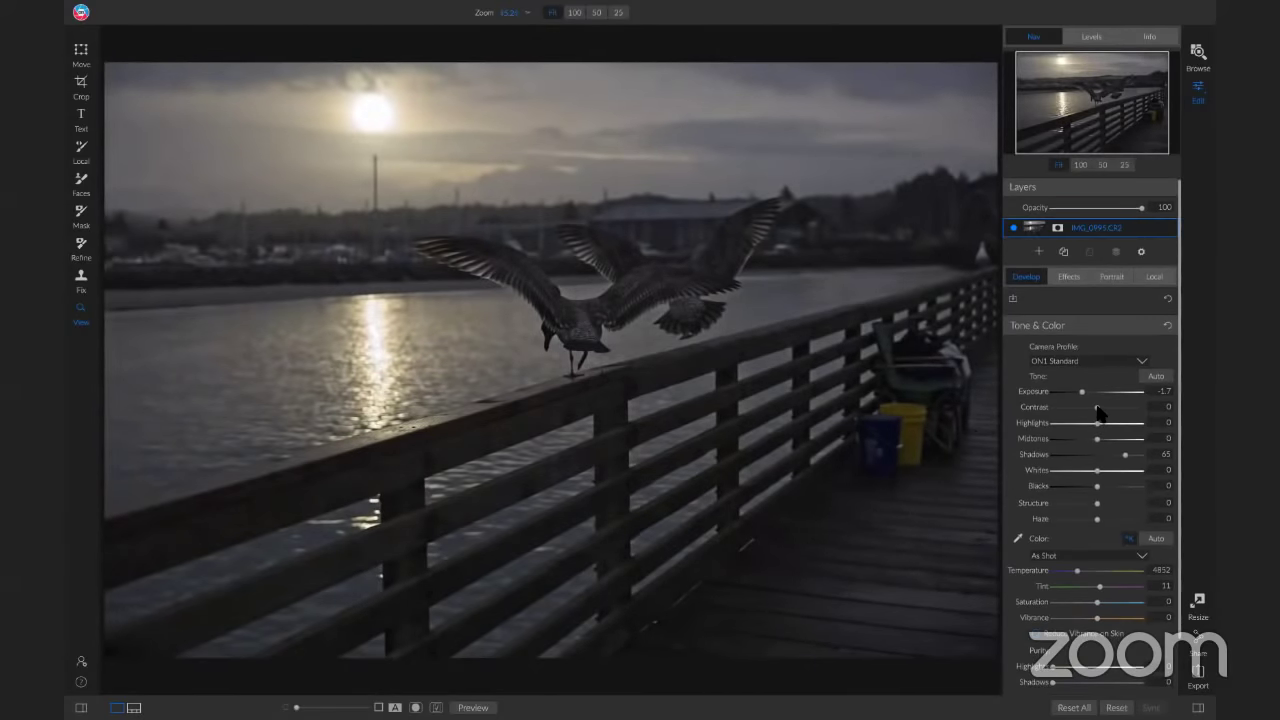
Step: Set Contrast to 15 and Blacks to -6, and compare the result with the original
left_click_drag(1097, 407, 1103, 409)
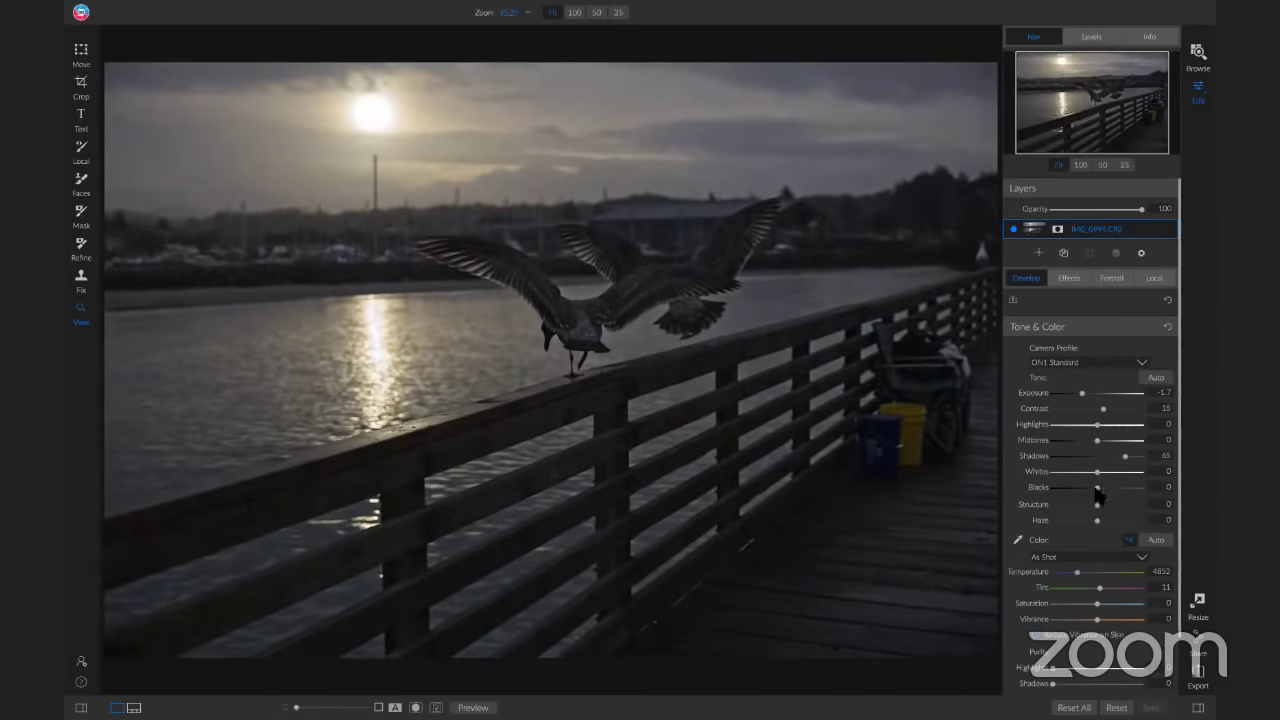
left_click_drag(1097, 487, 1094, 488)
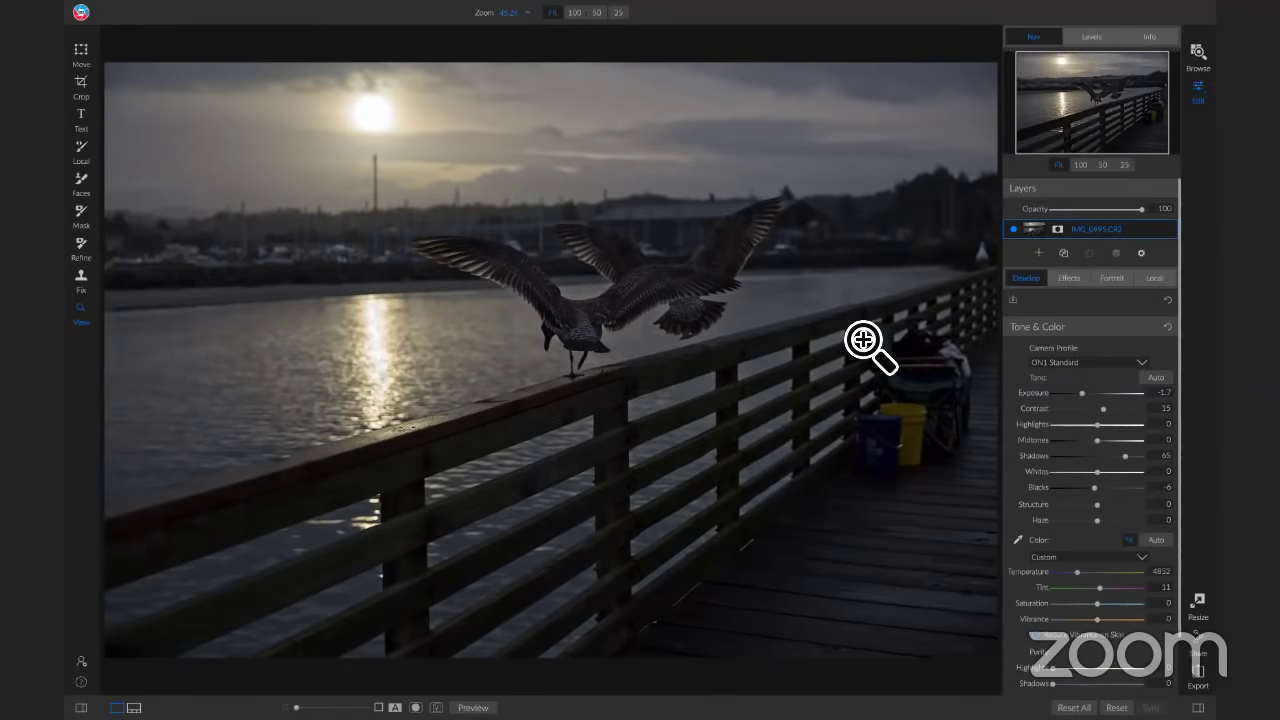
key("ctrl+p")
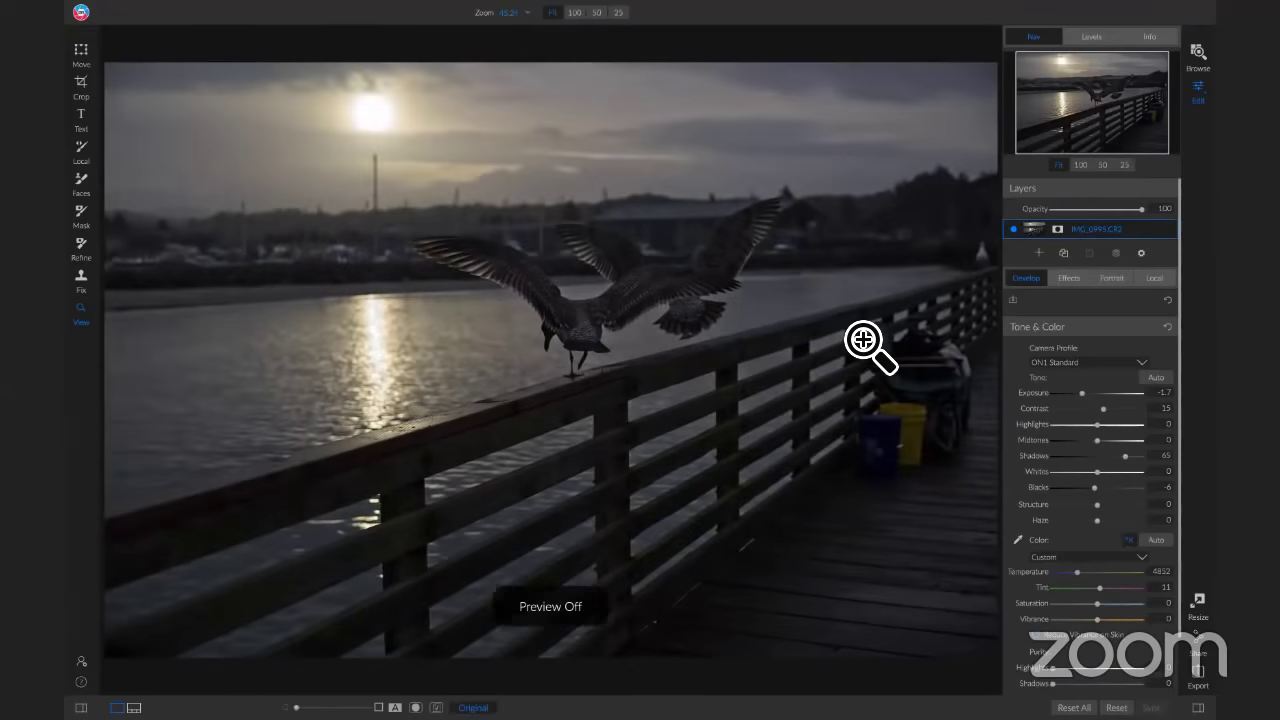
key("ctrl+p")
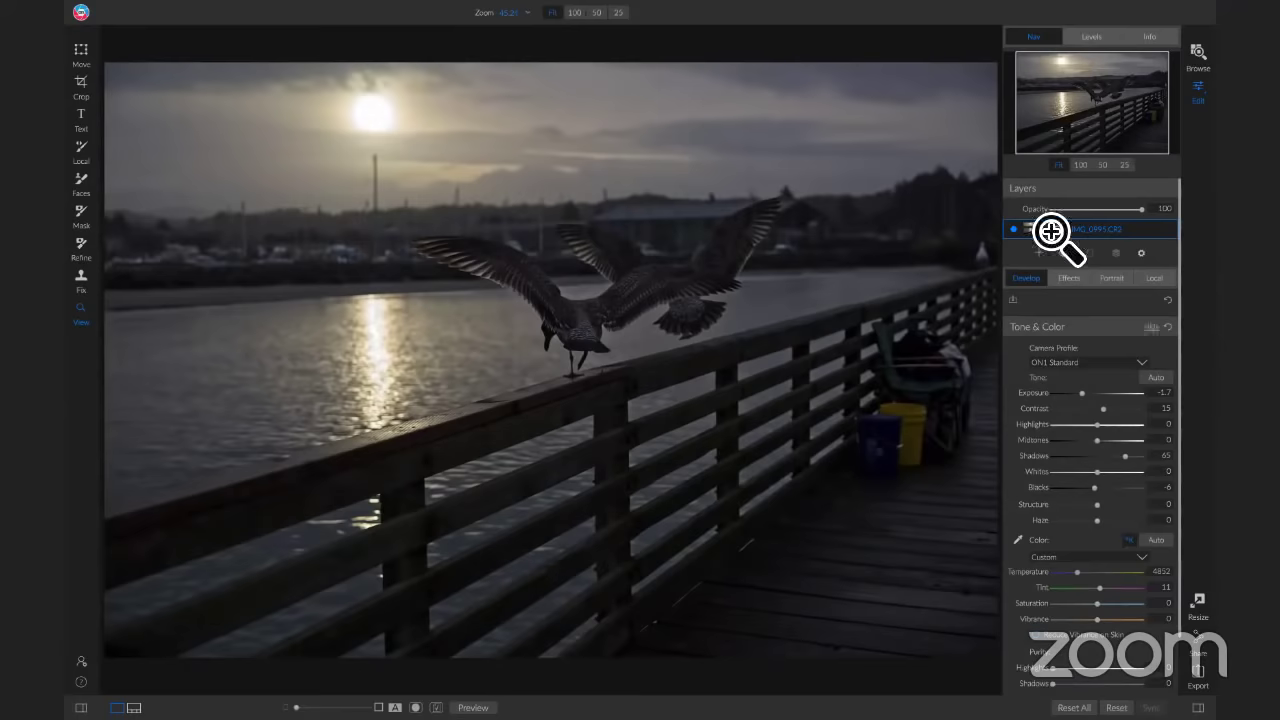
Step: Crop the photo to about 4177 pixels wide around the birds, leaving out the sun and the bins, and compare before and after
left_click(81, 82)
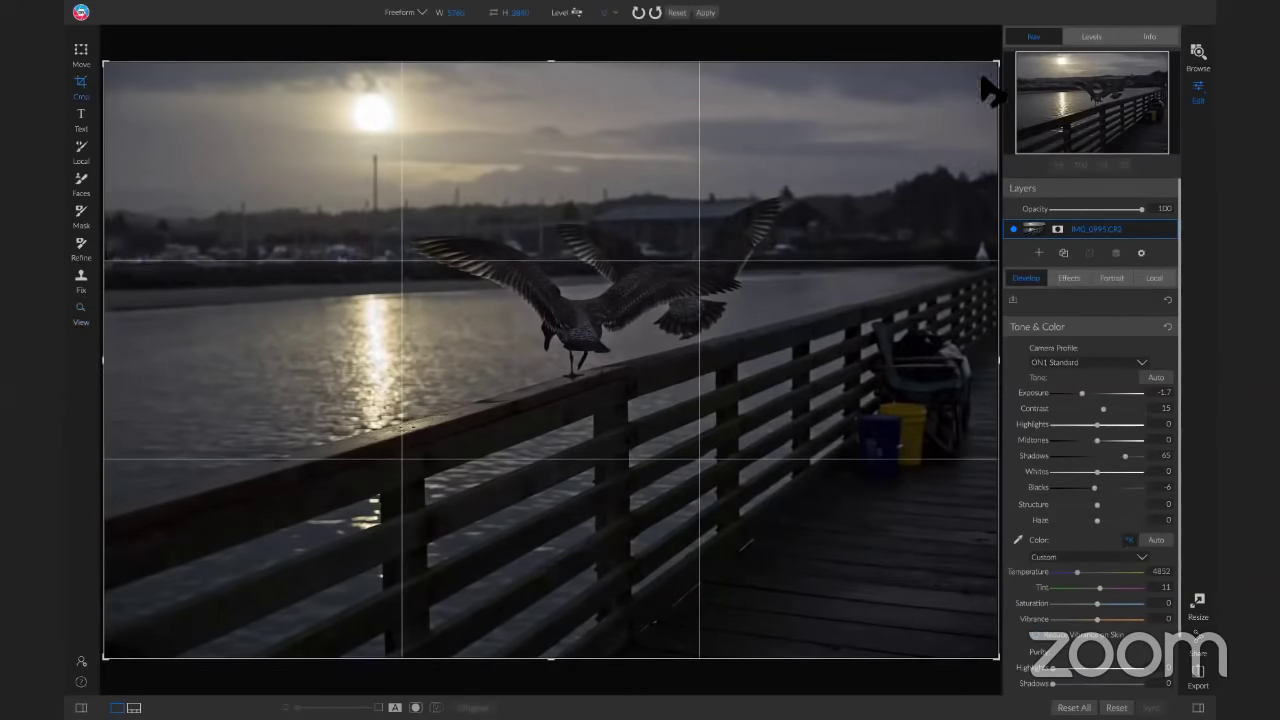
left_click_drag(990, 90, 870, 150)
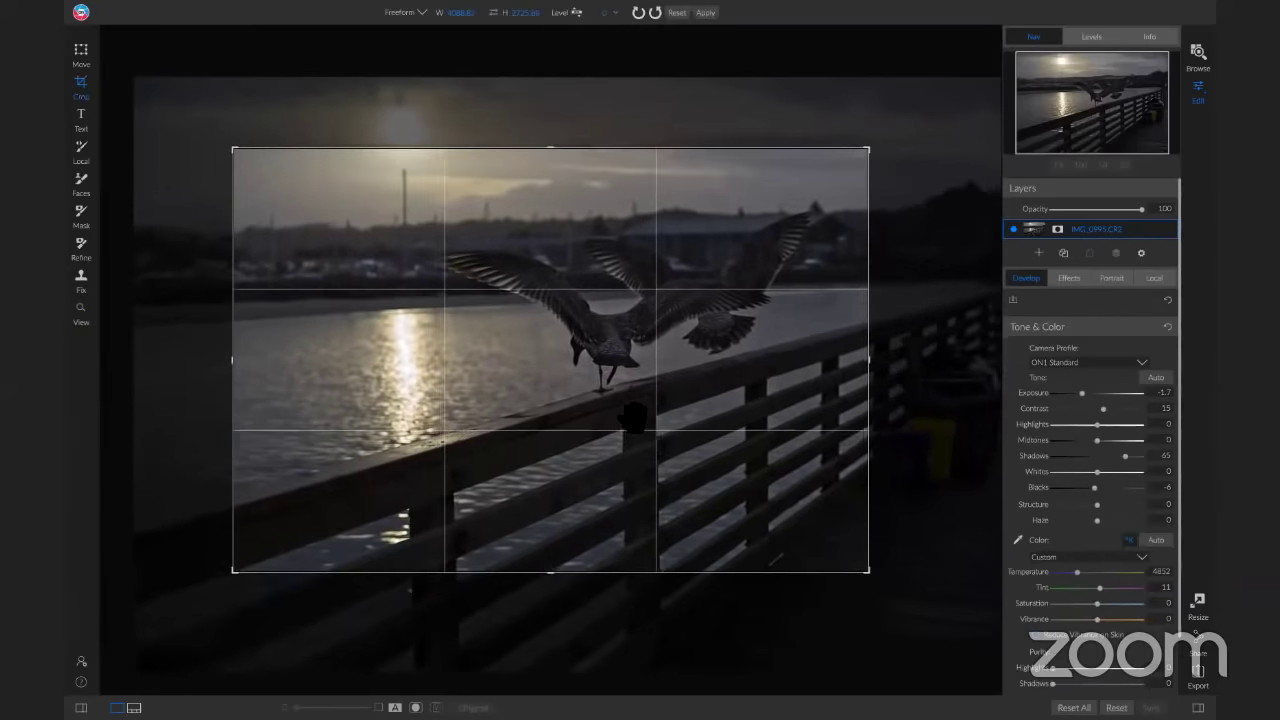
left_click_drag(883, 151, 876, 143)
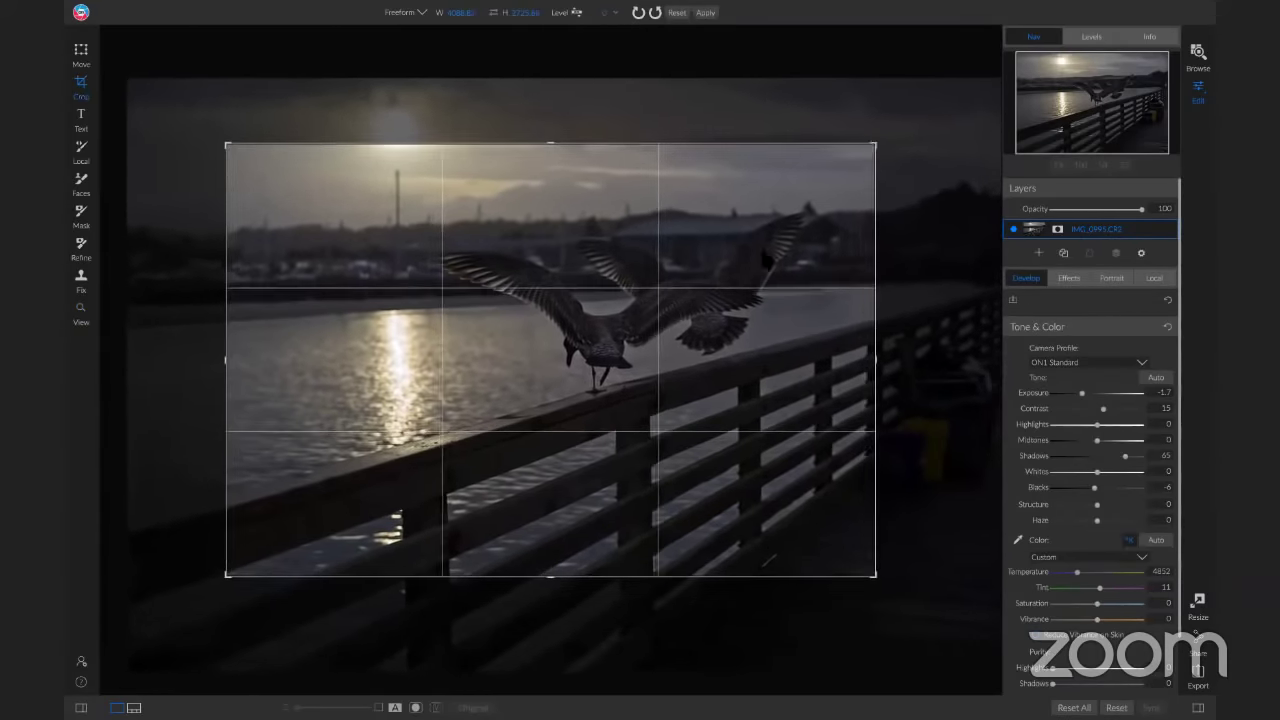
left_click_drag(768, 260, 768, 235)
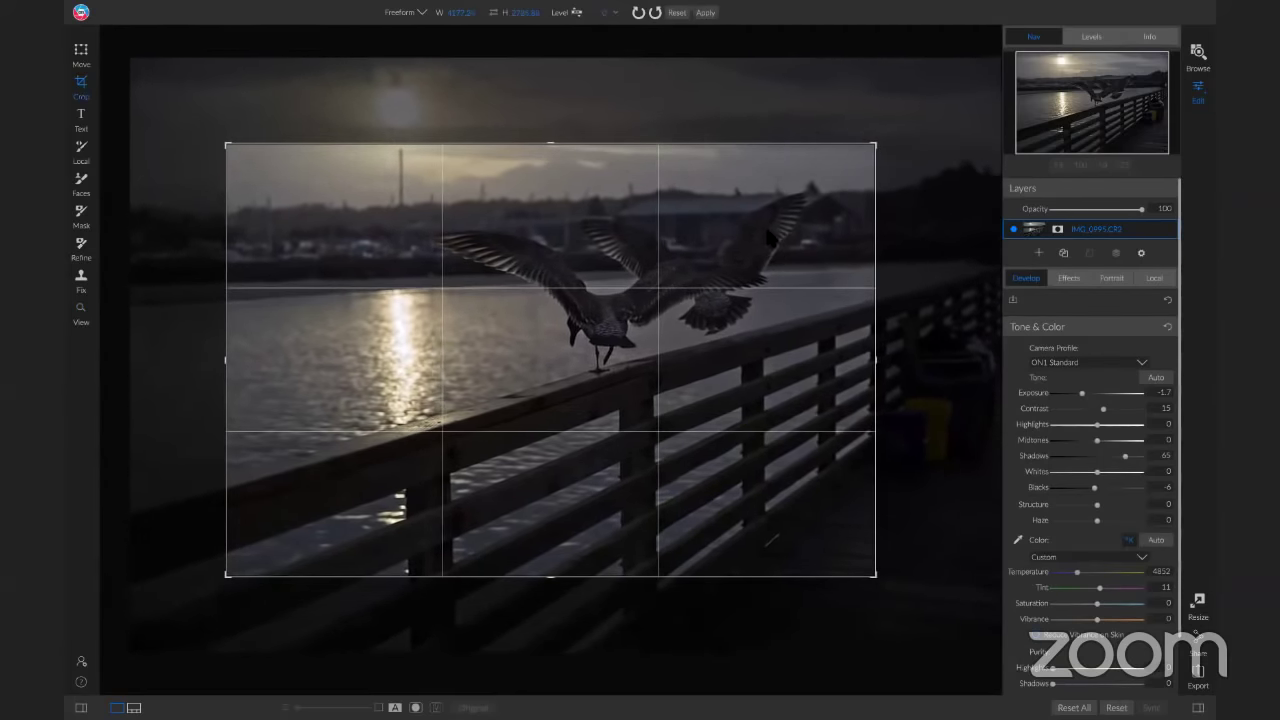
key("z")
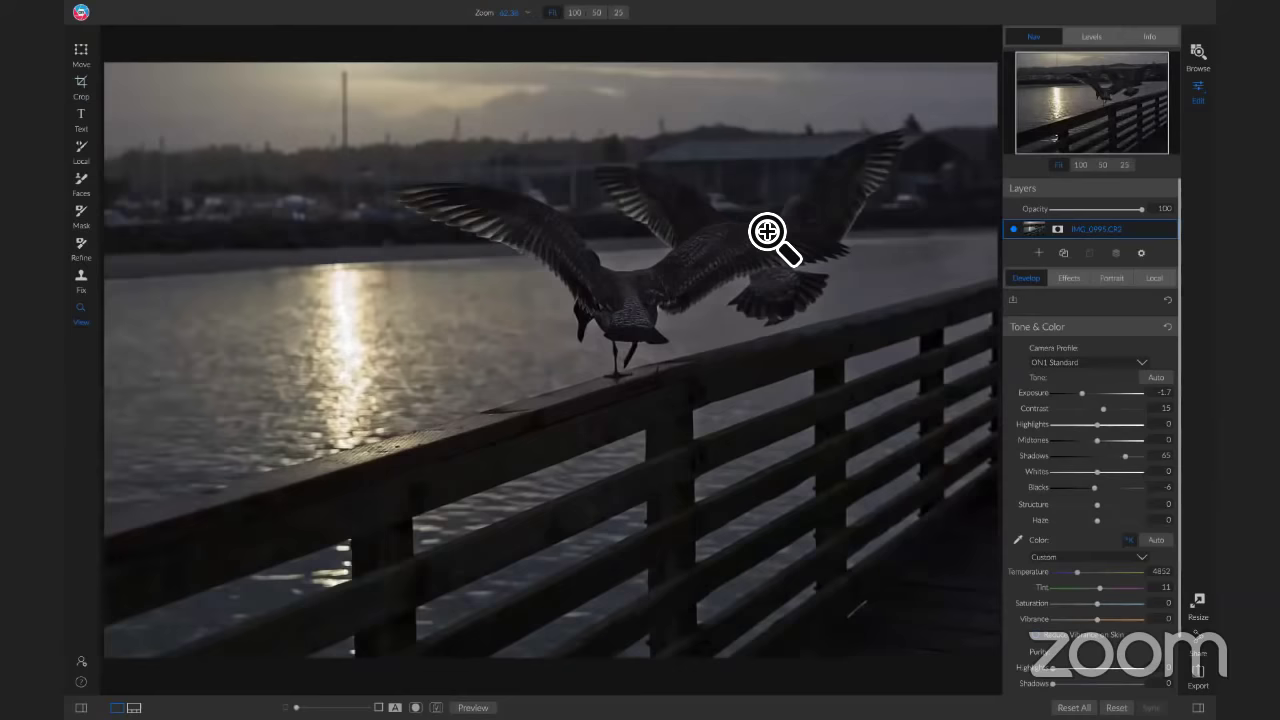
key("backslash")
key("backslash")
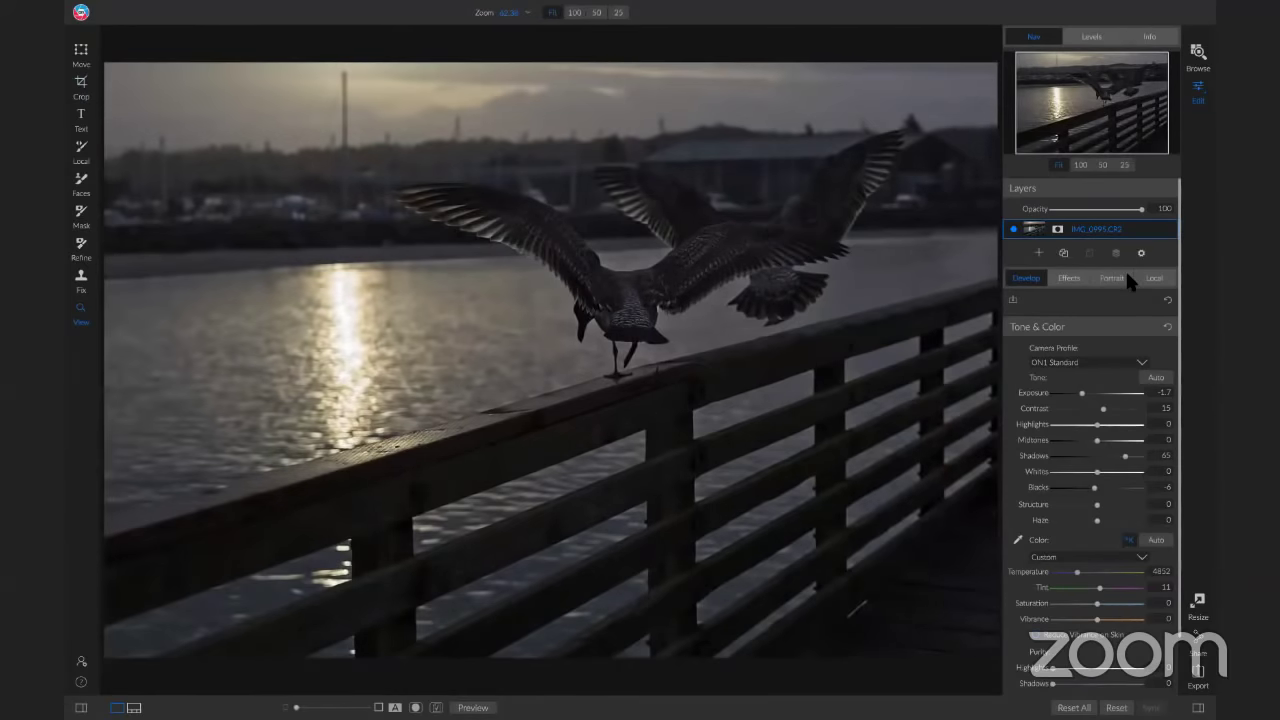
Step: Add a Dynamic Contrast effects filter and check its effect on the birds' feathers at 100%
left_click(1068, 278)
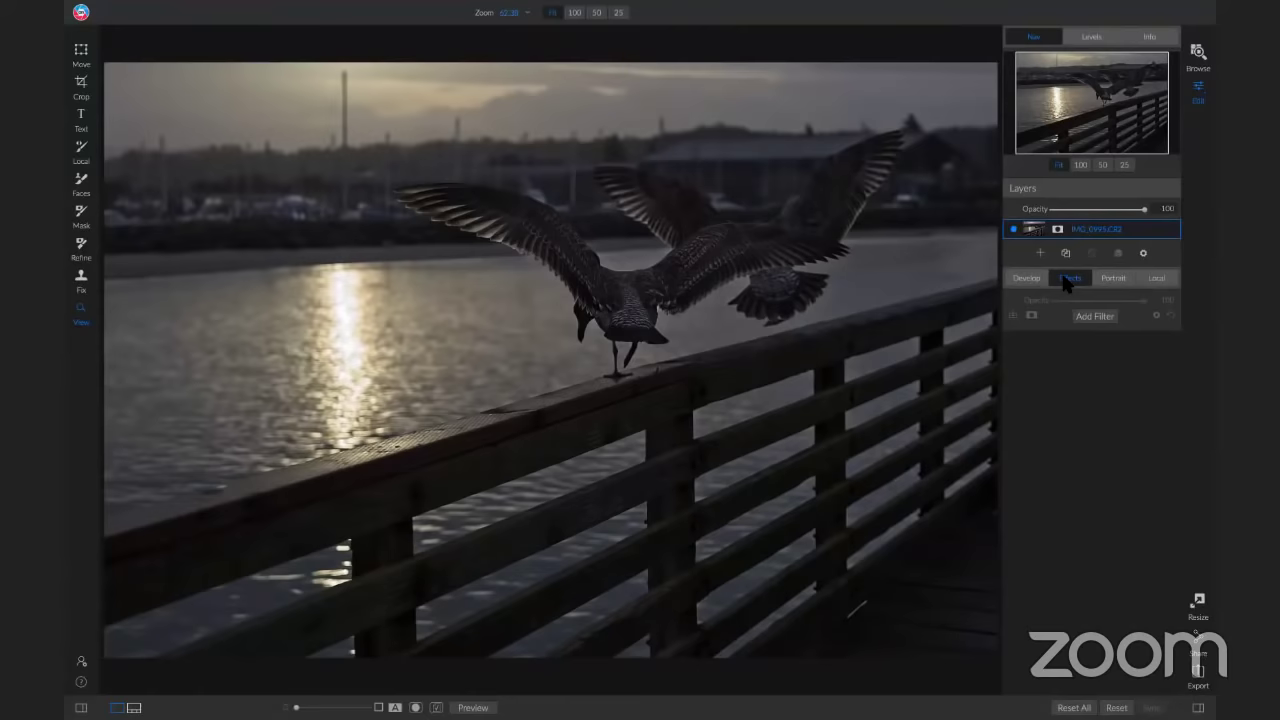
left_click(1097, 316)
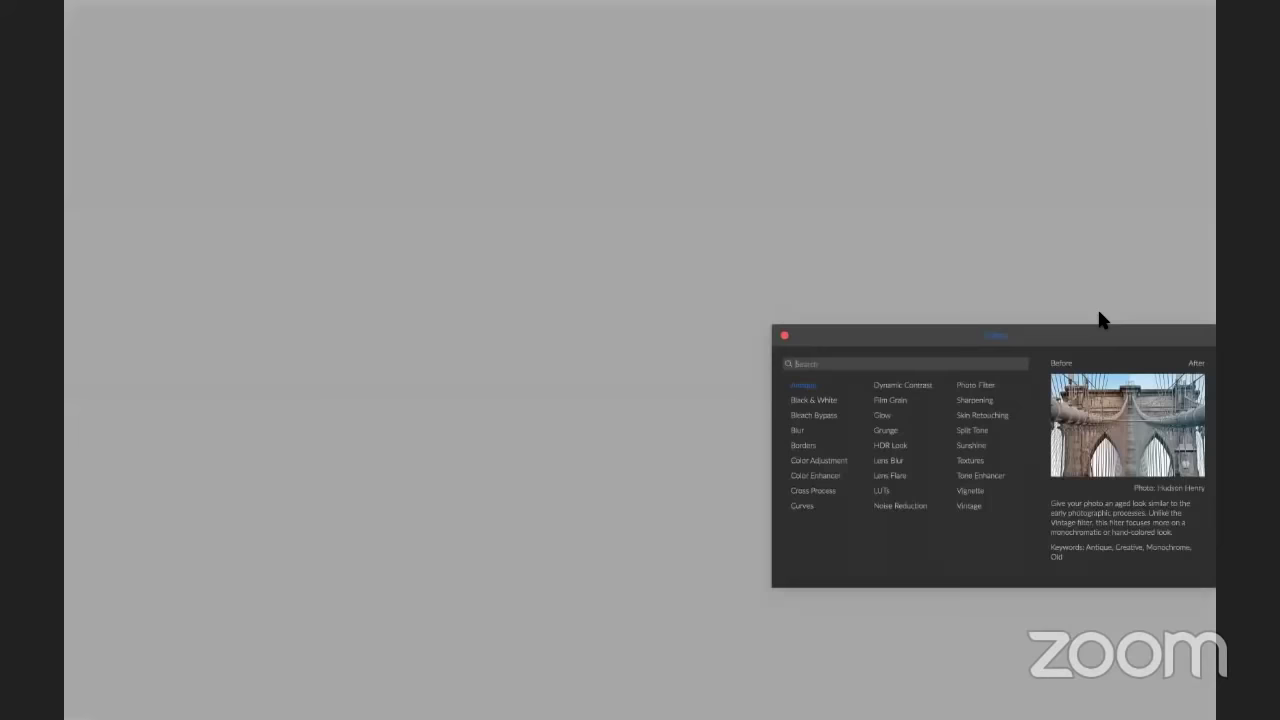
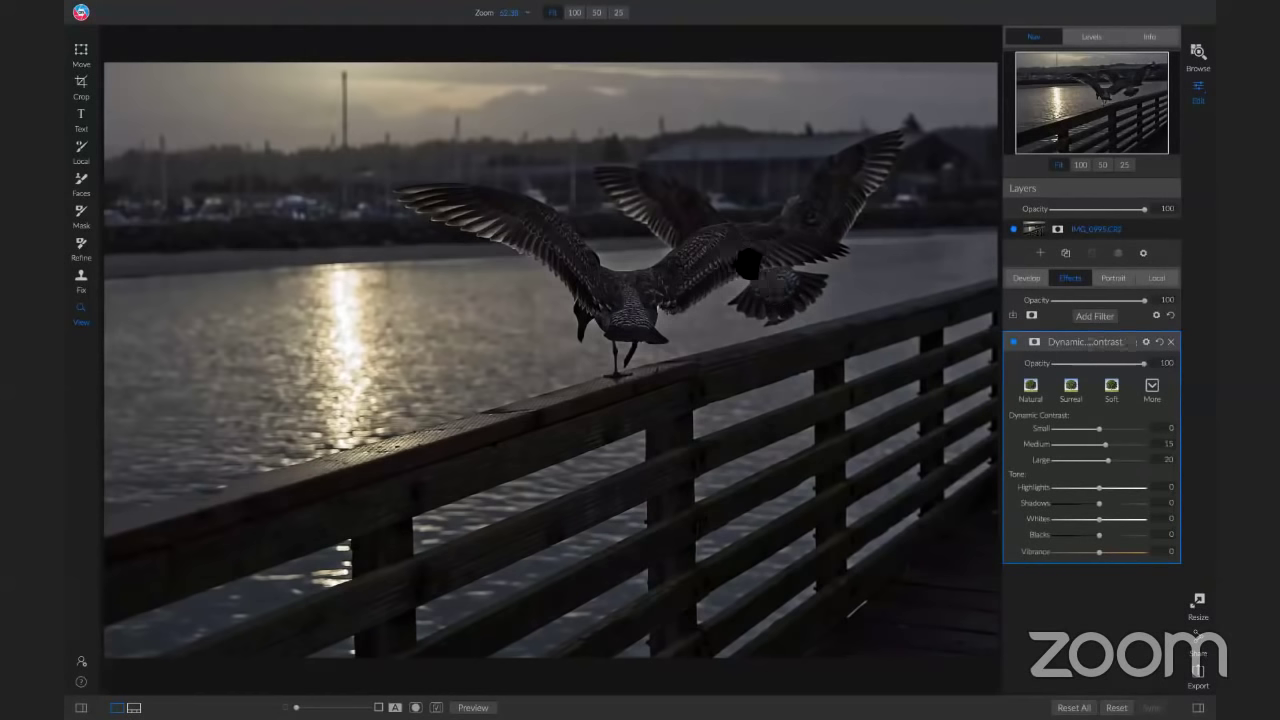
left_click(688, 250)
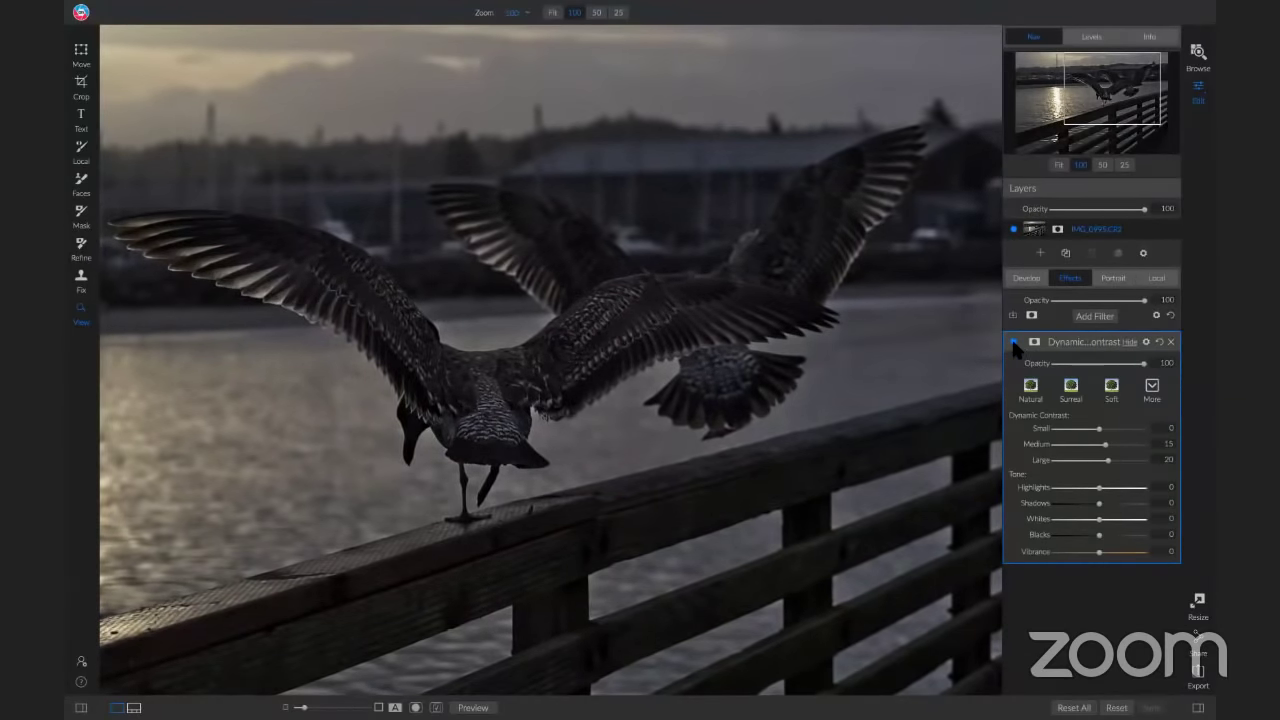
left_click(630, 381)
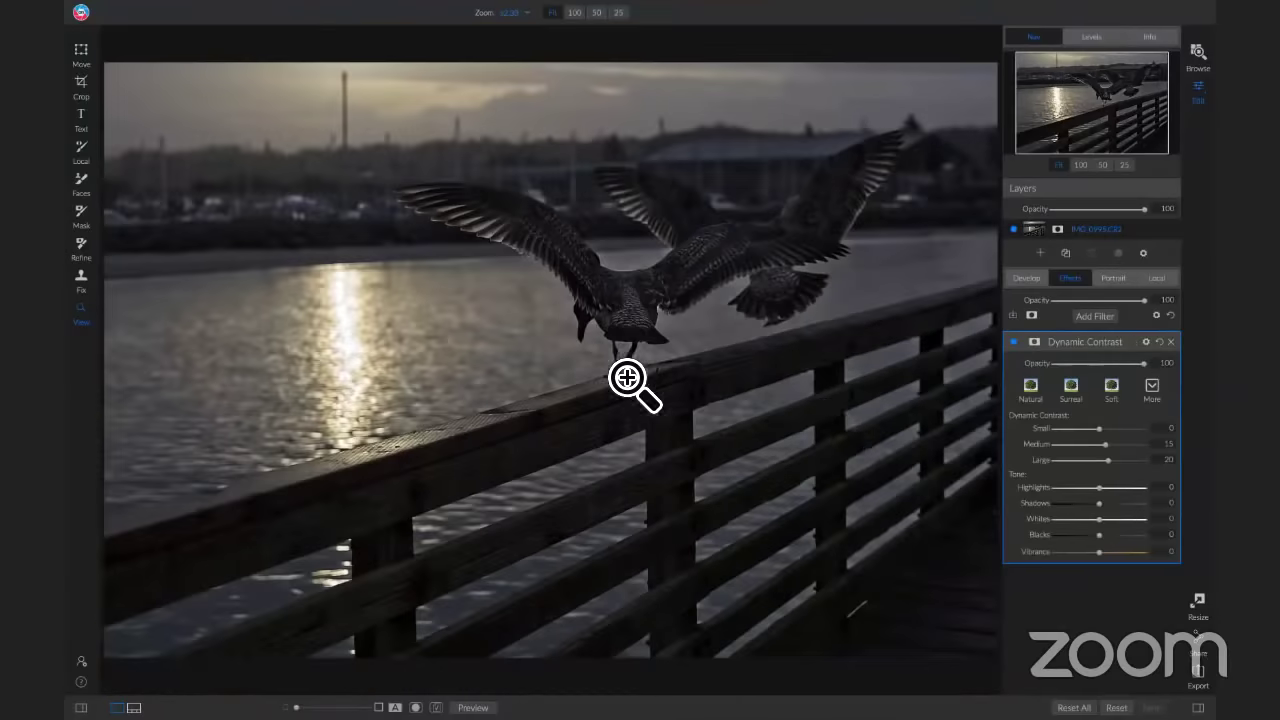
mouse_move(1036, 344)
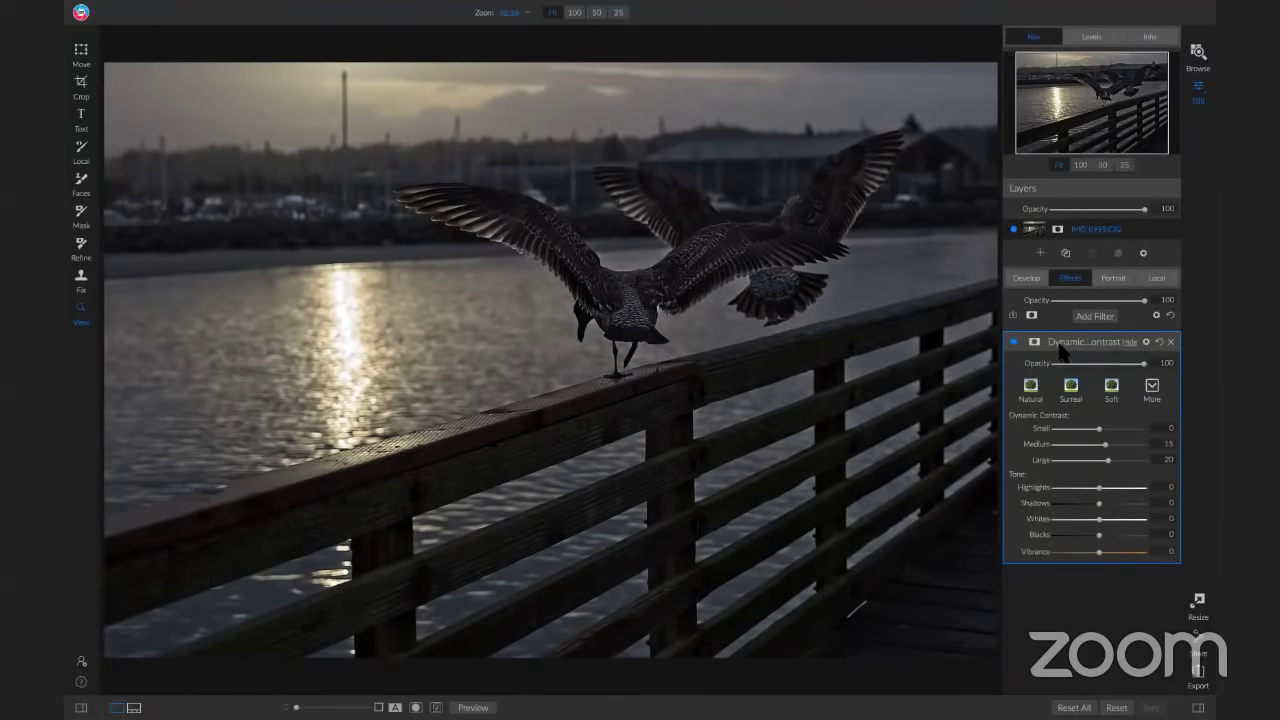
Step: Rename the Dynamic Contrast filter to "Bird DC" and add a second Dynamic Contrast filter above it
left_click(1034, 343)
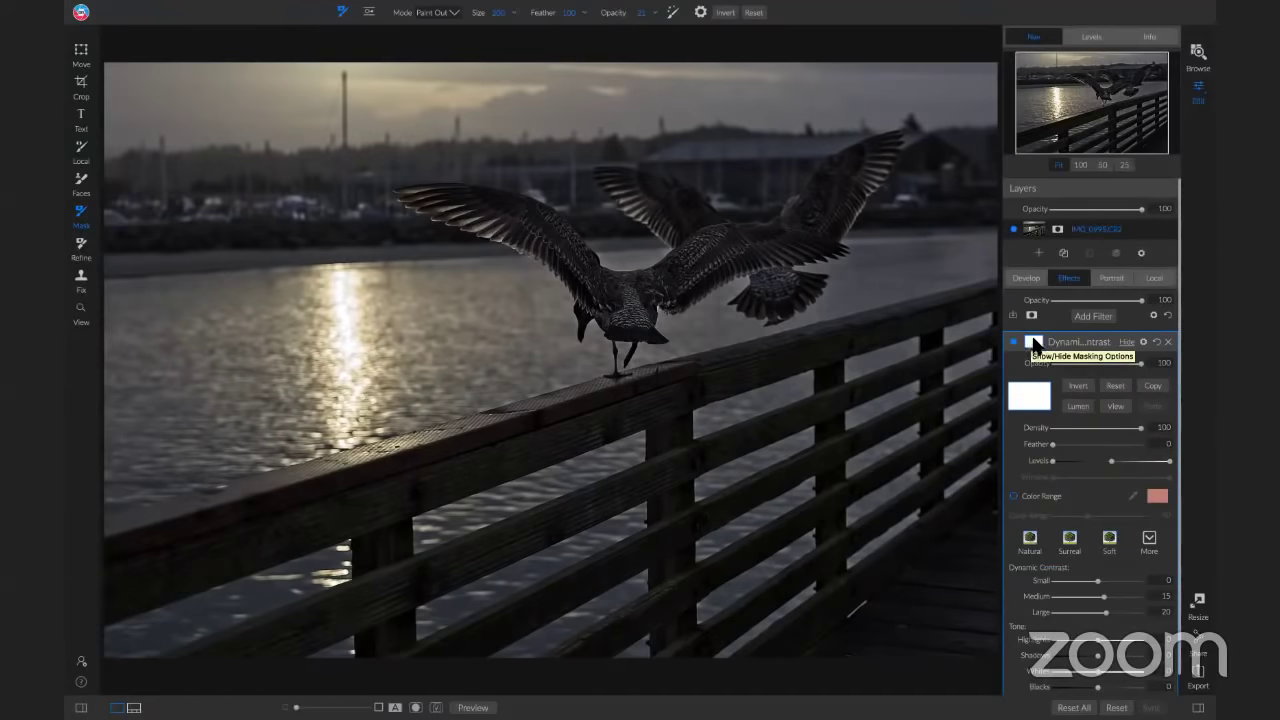
left_click(1033, 343)
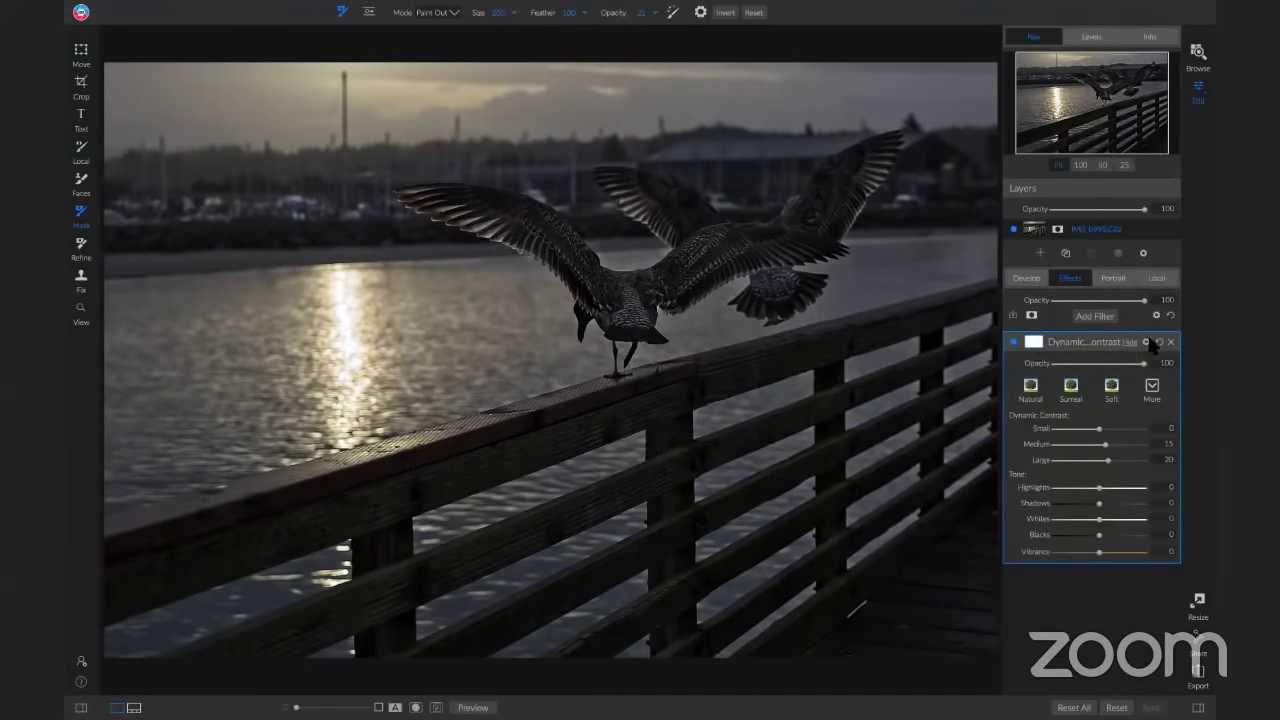
double_click(1088, 344)
type("Blrd DC")
key("Return")
left_click(1105, 316)
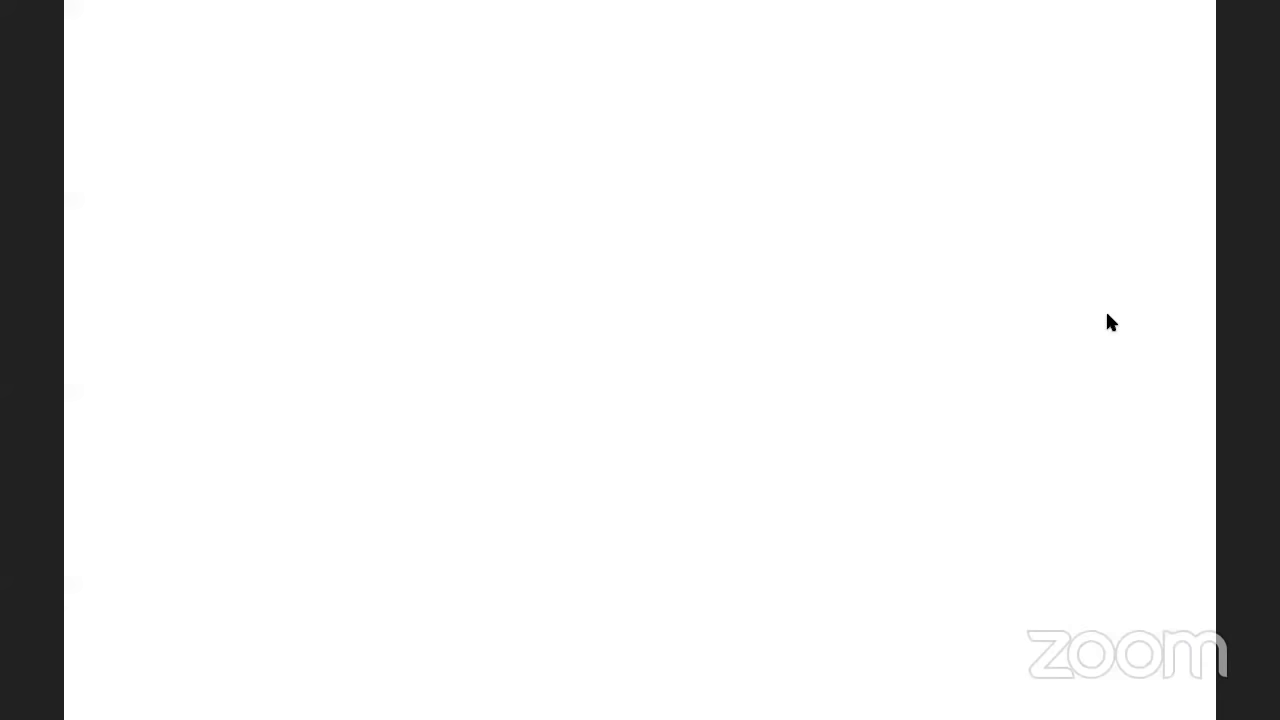
left_click(905, 386)
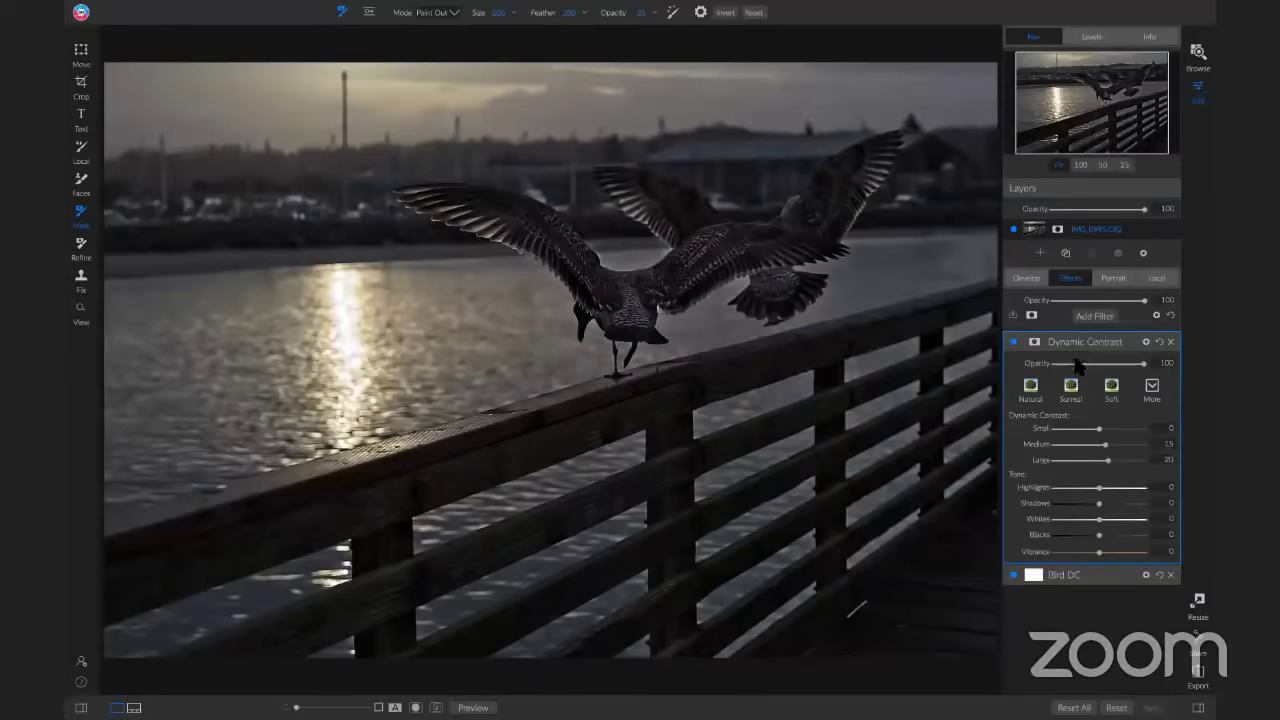
Step: Rename the upper Dynamic Contrast filter to "Railing DC" and remove it, keeping only the Bird DC filter
double_click(1080, 343)
type("Railing DC")
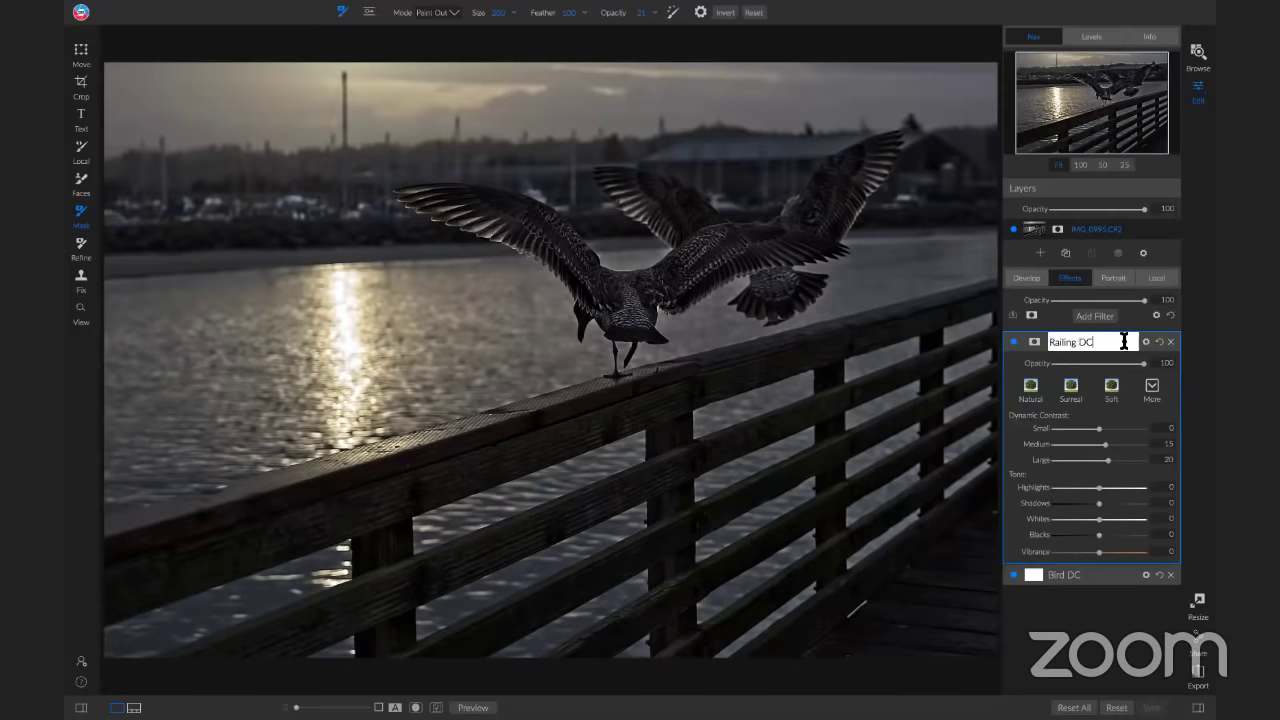
key("Return")
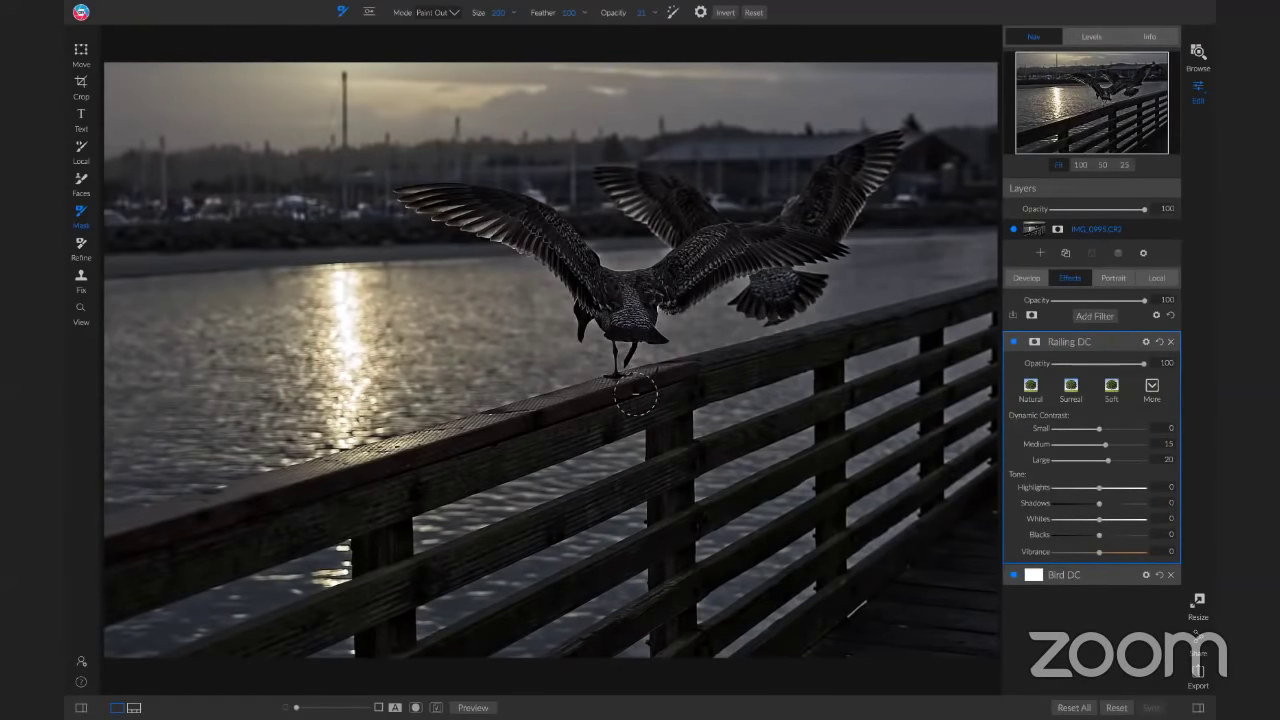
left_click(1170, 342)
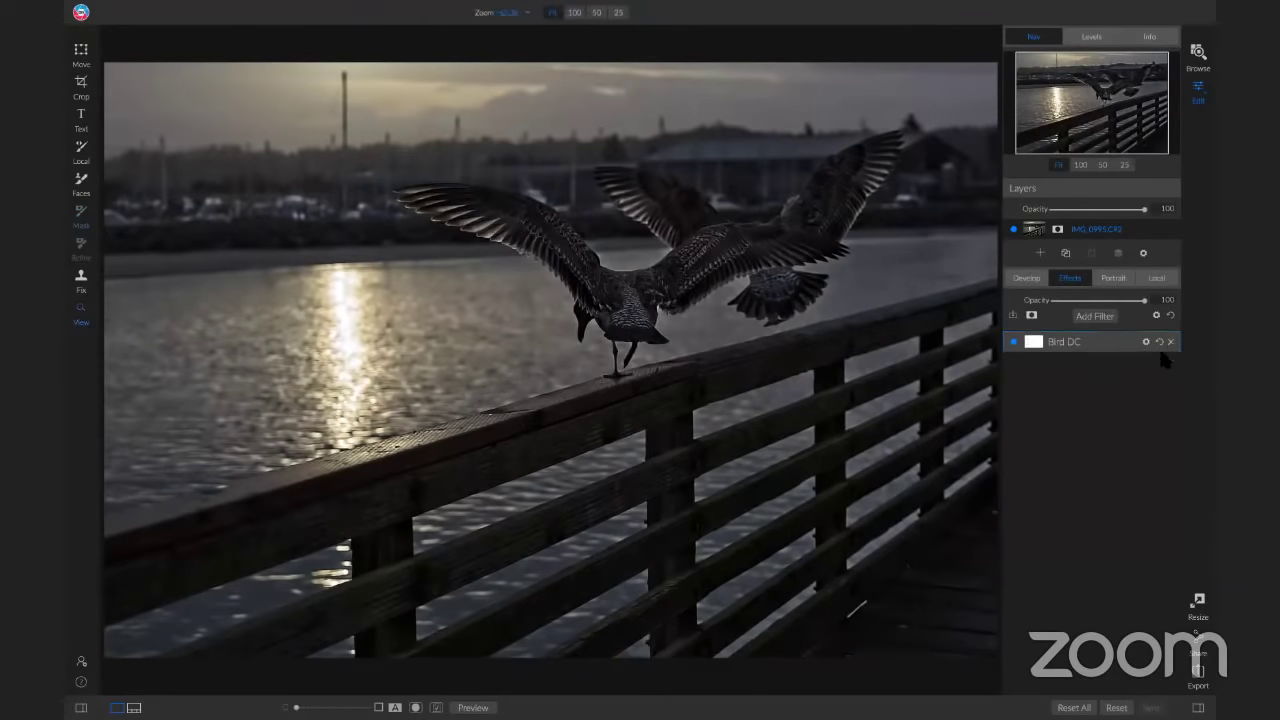
Step: Examine the Bird DC filter's blending options and its list of blend modes
left_click(1120, 343)
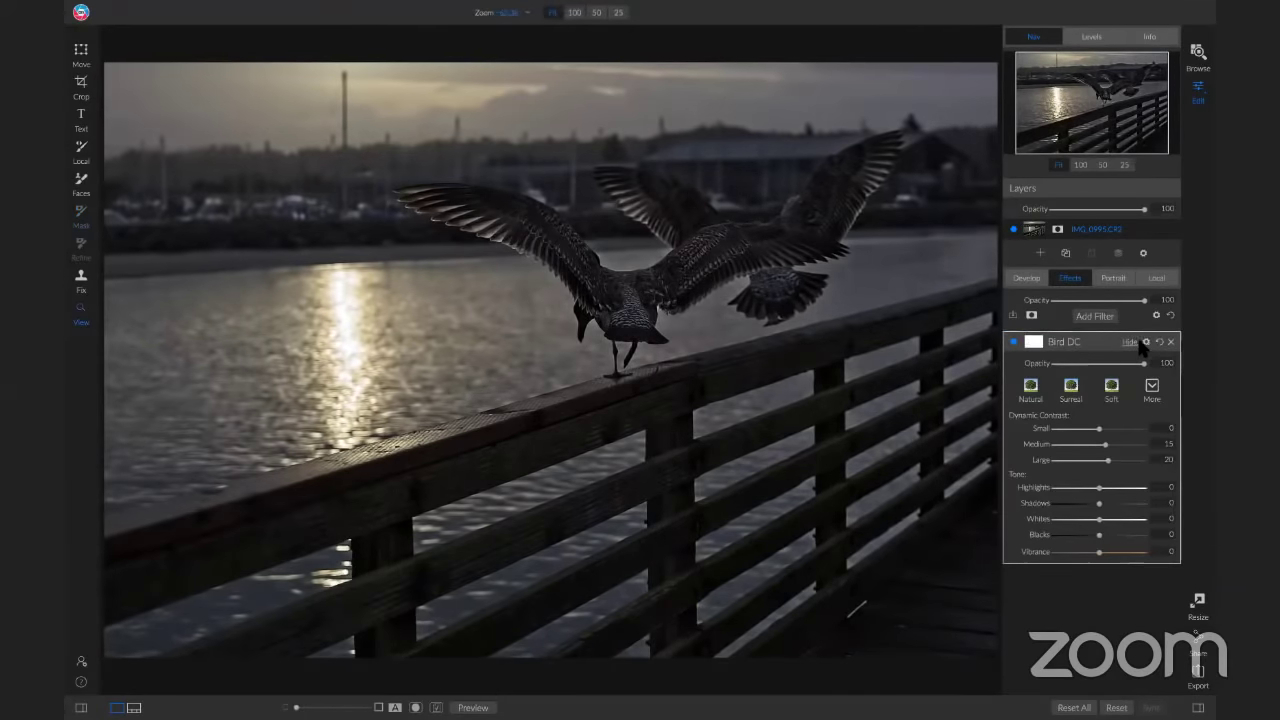
left_click(1127, 344)
left_click(1131, 343)
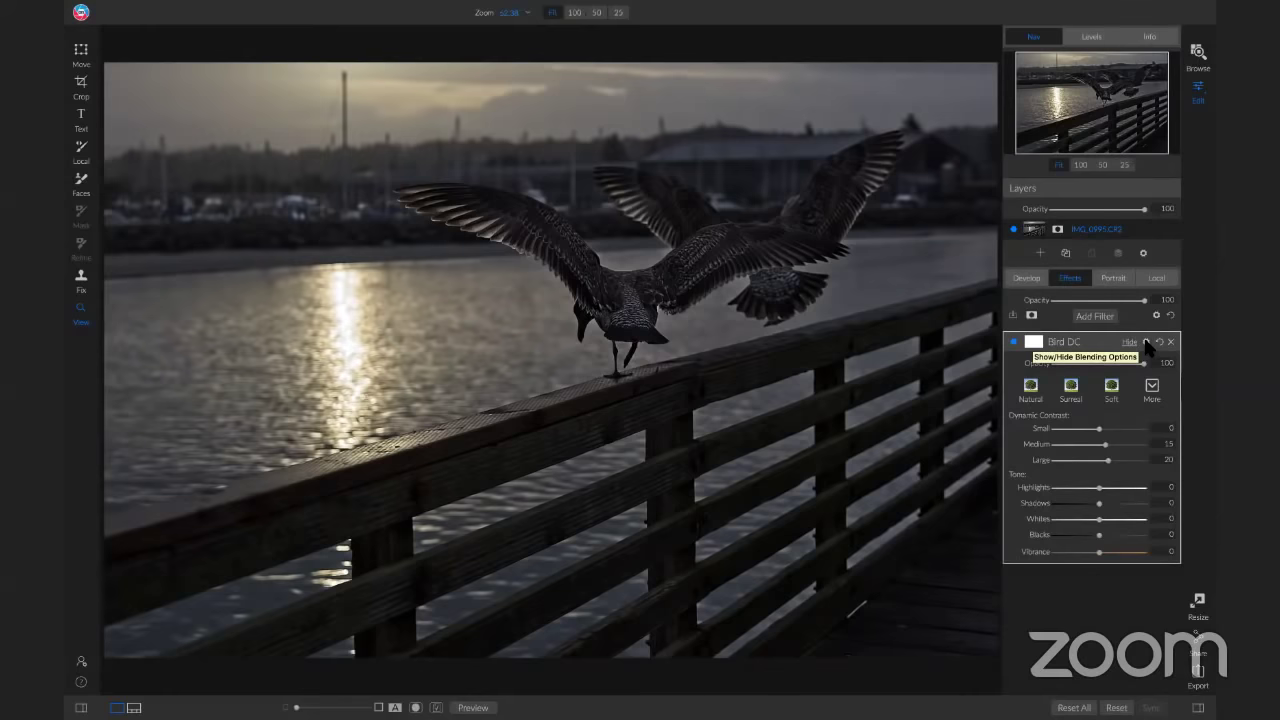
left_click(1147, 343)
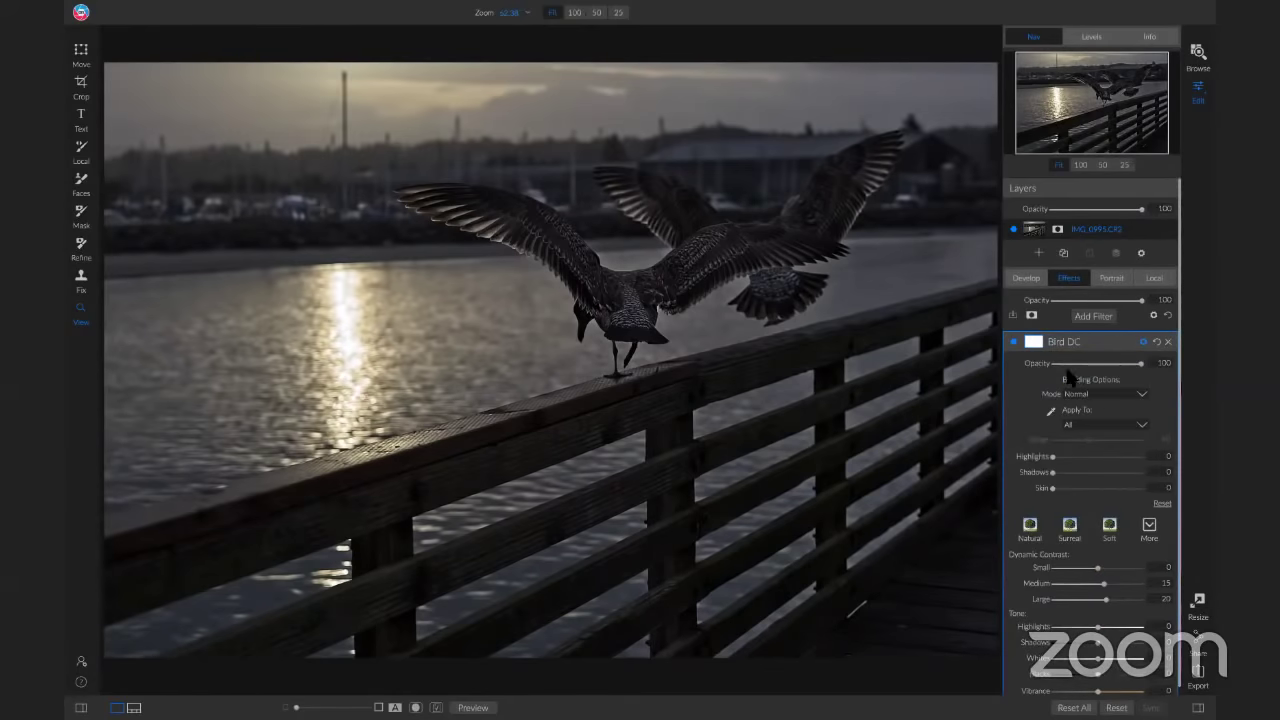
left_click(1090, 395)
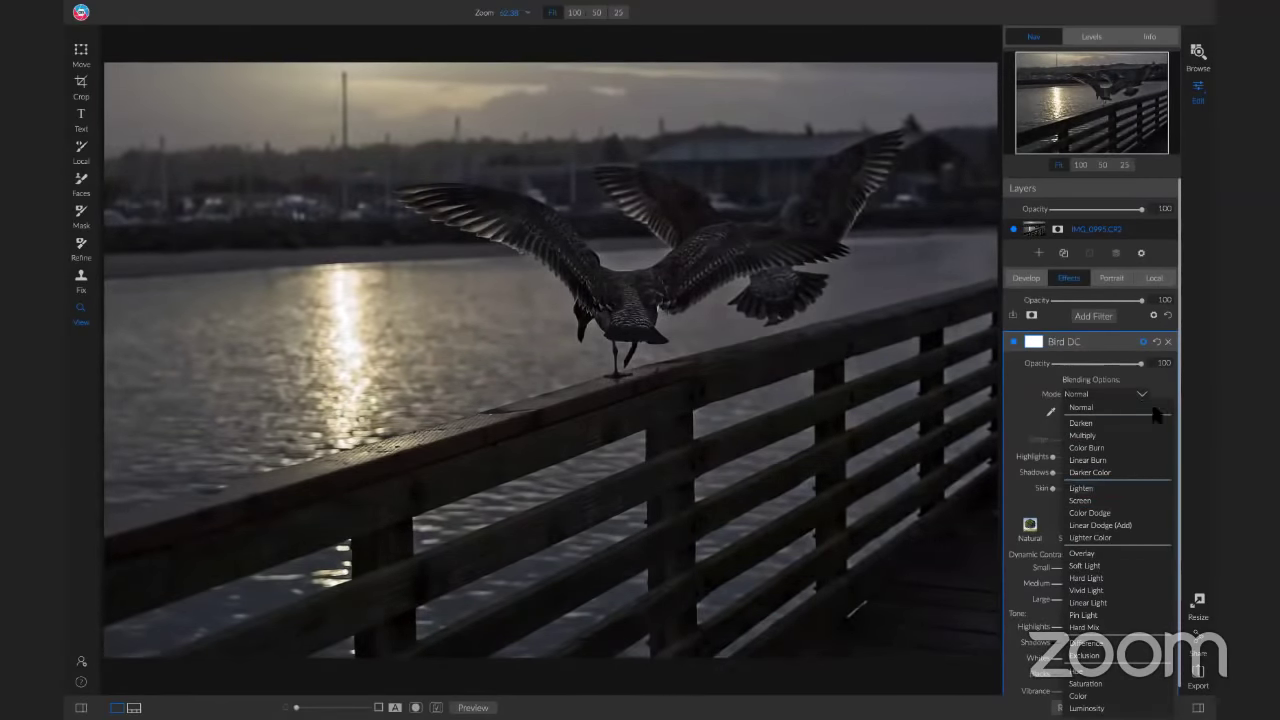
left_click(1162, 384)
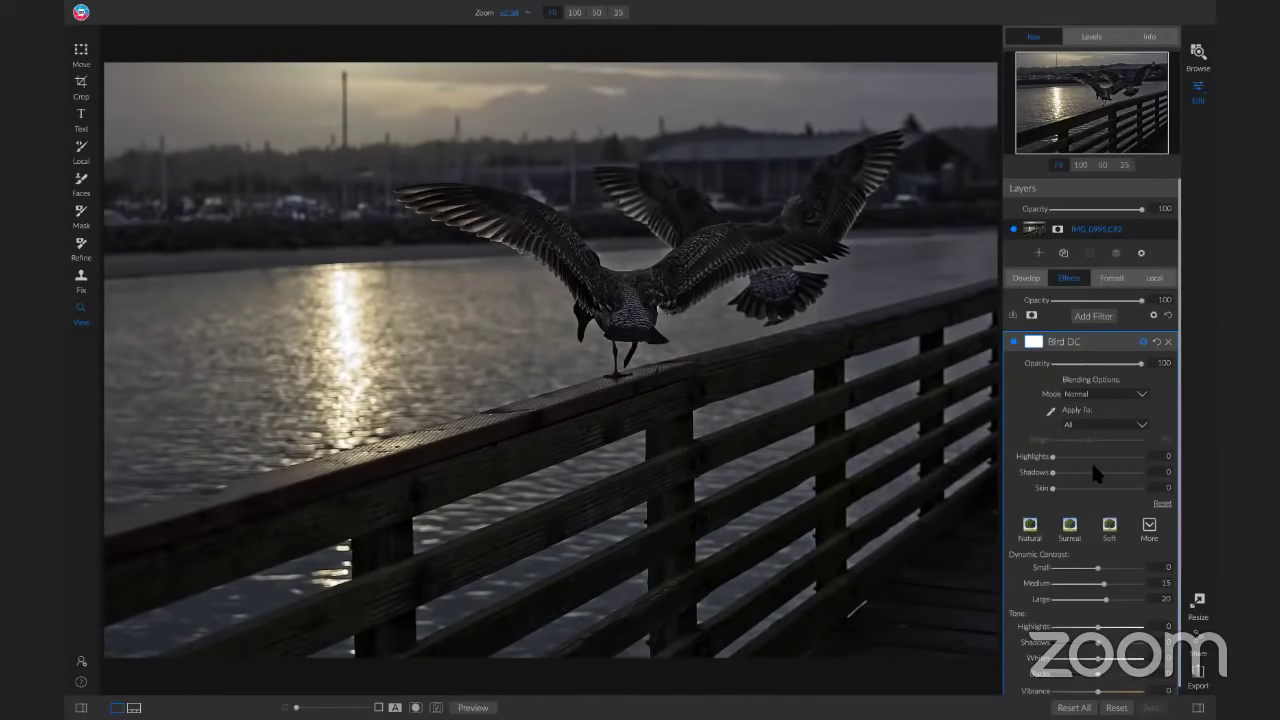
left_click(1145, 343)
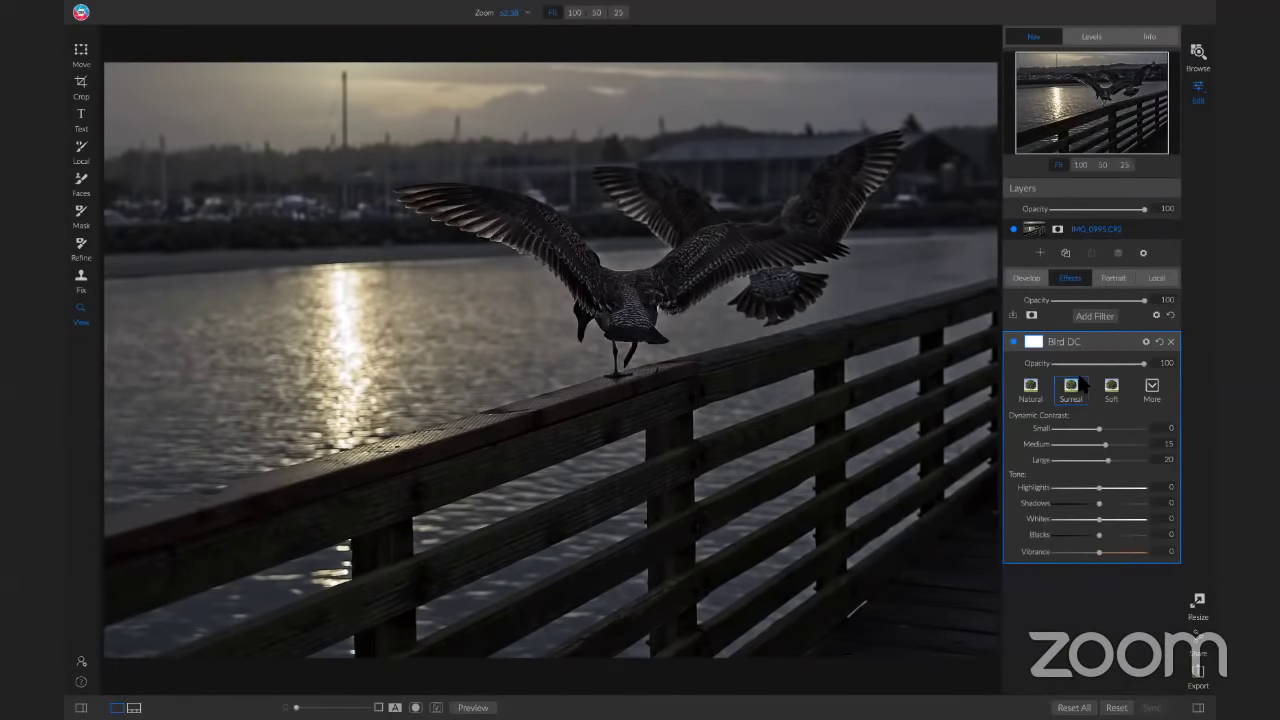
Step: Try strong Bird DC values, such as Small 67, Medium 61, Large -65, Shadows 56 and Blacks 70, and reset the filter
left_click(1125, 443)
left_click_drag(1108, 459, 1124, 503)
left_click(1137, 535)
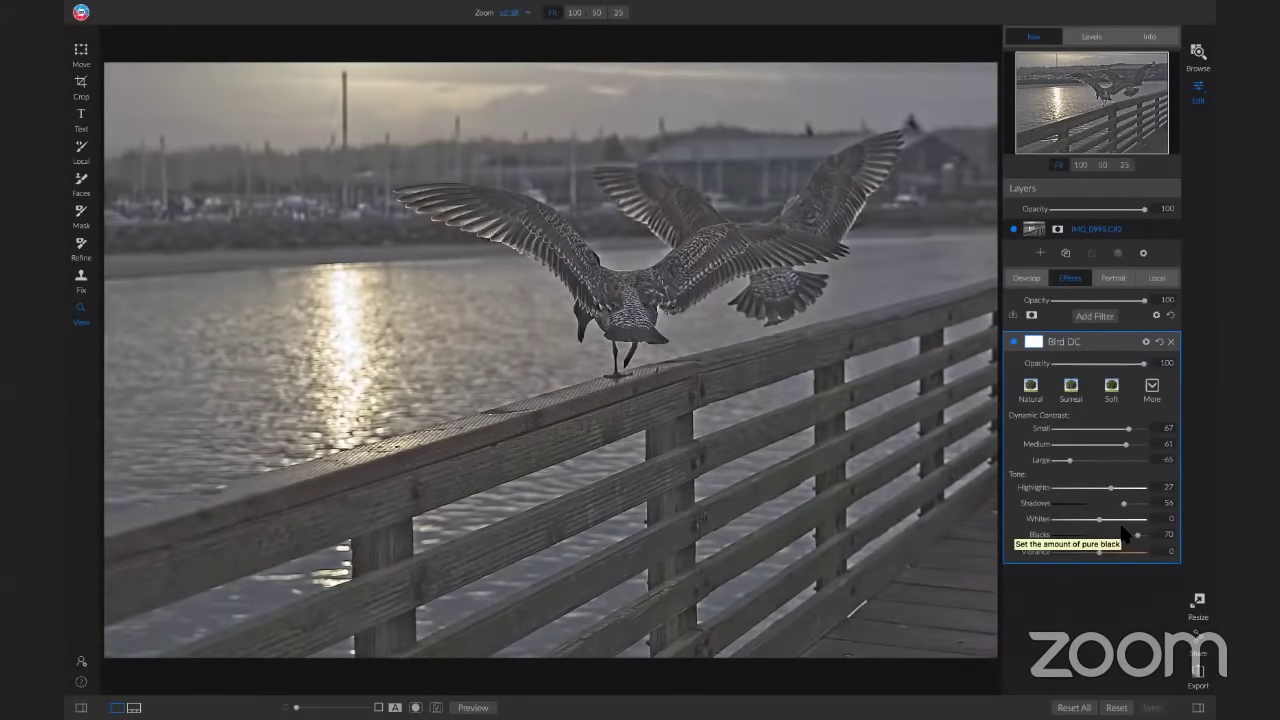
left_click(1160, 343)
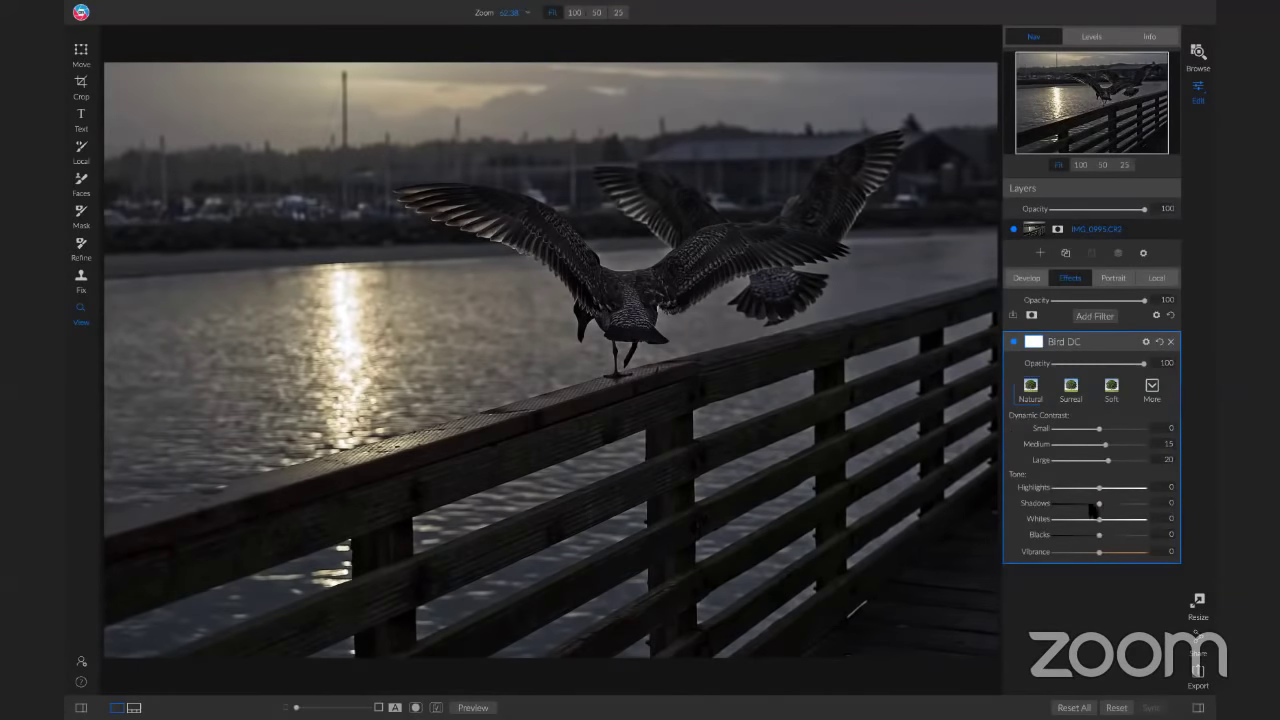
Step: Try adding a Film Grain filter, look over its style options and remove the filter
left_click(1094, 314)
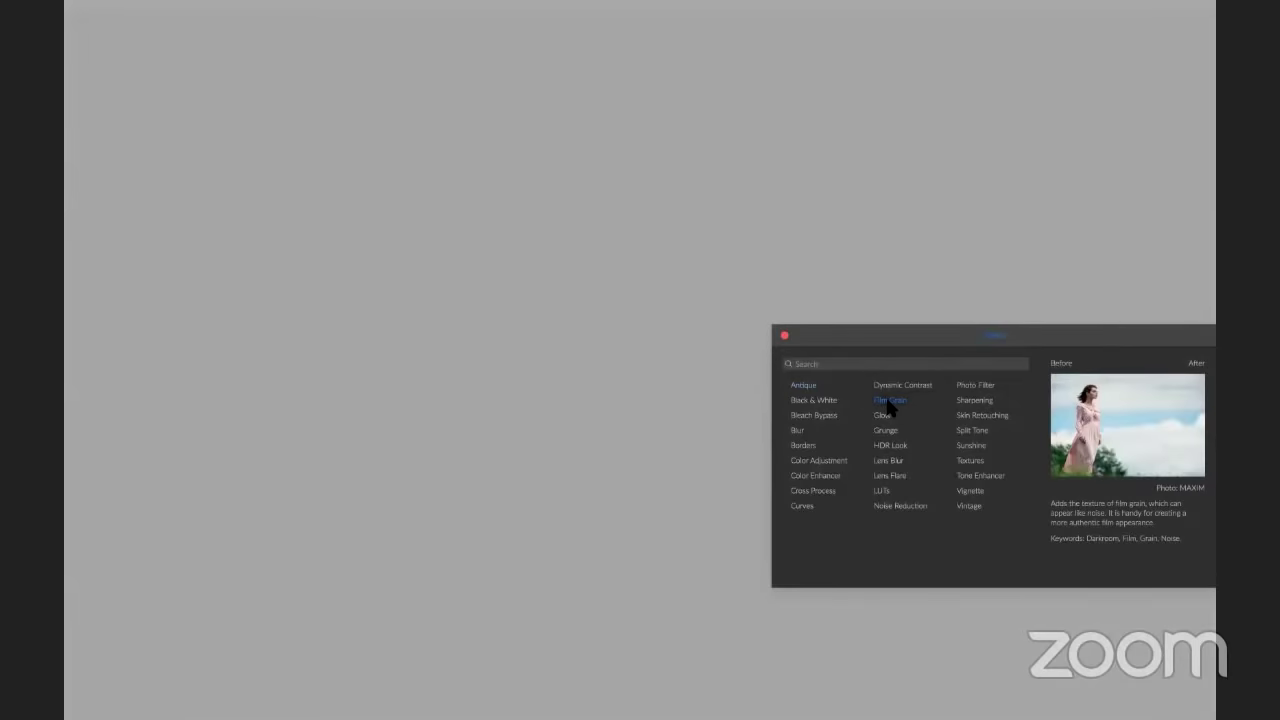
left_click(889, 401)
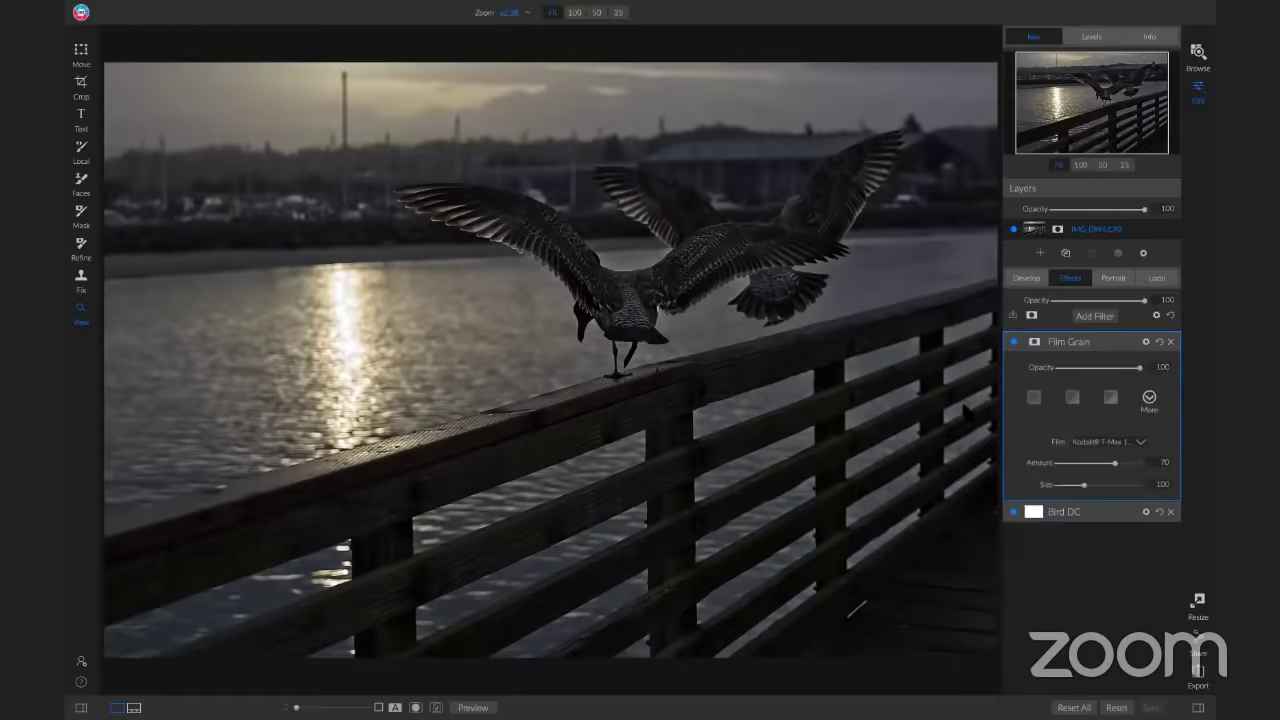
left_click(1135, 445)
left_click(1072, 445)
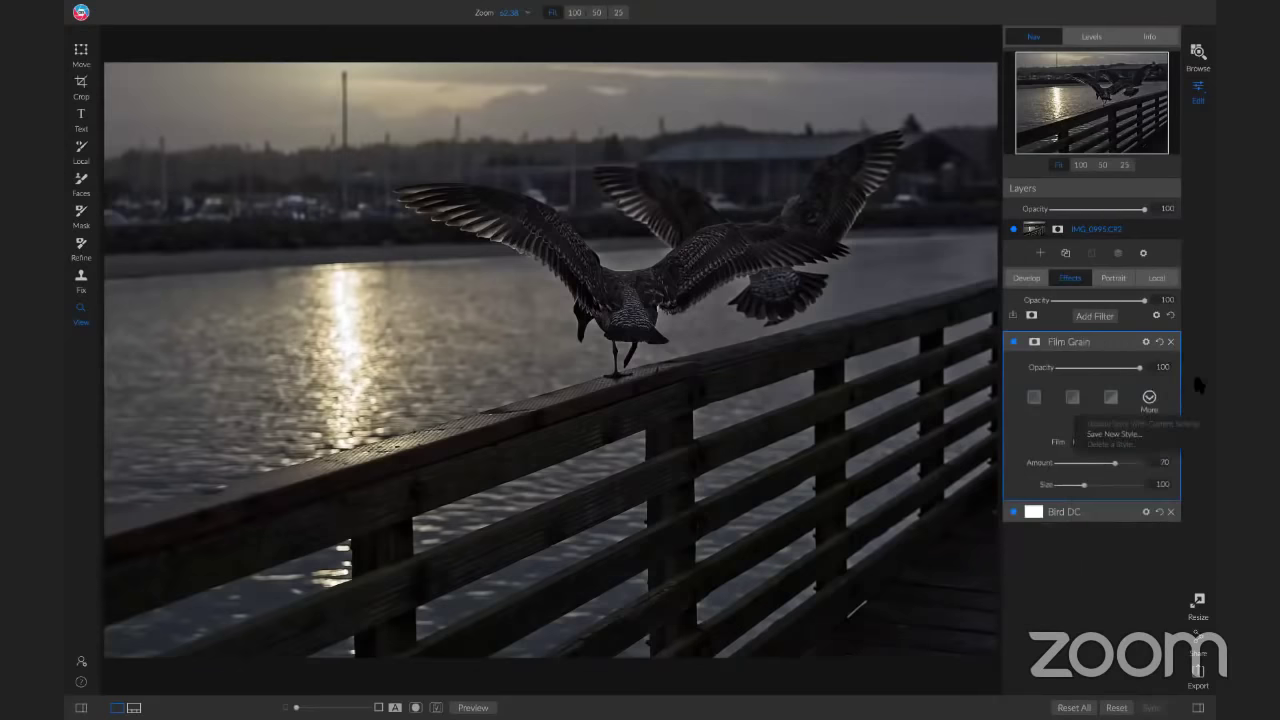
left_click(1171, 342)
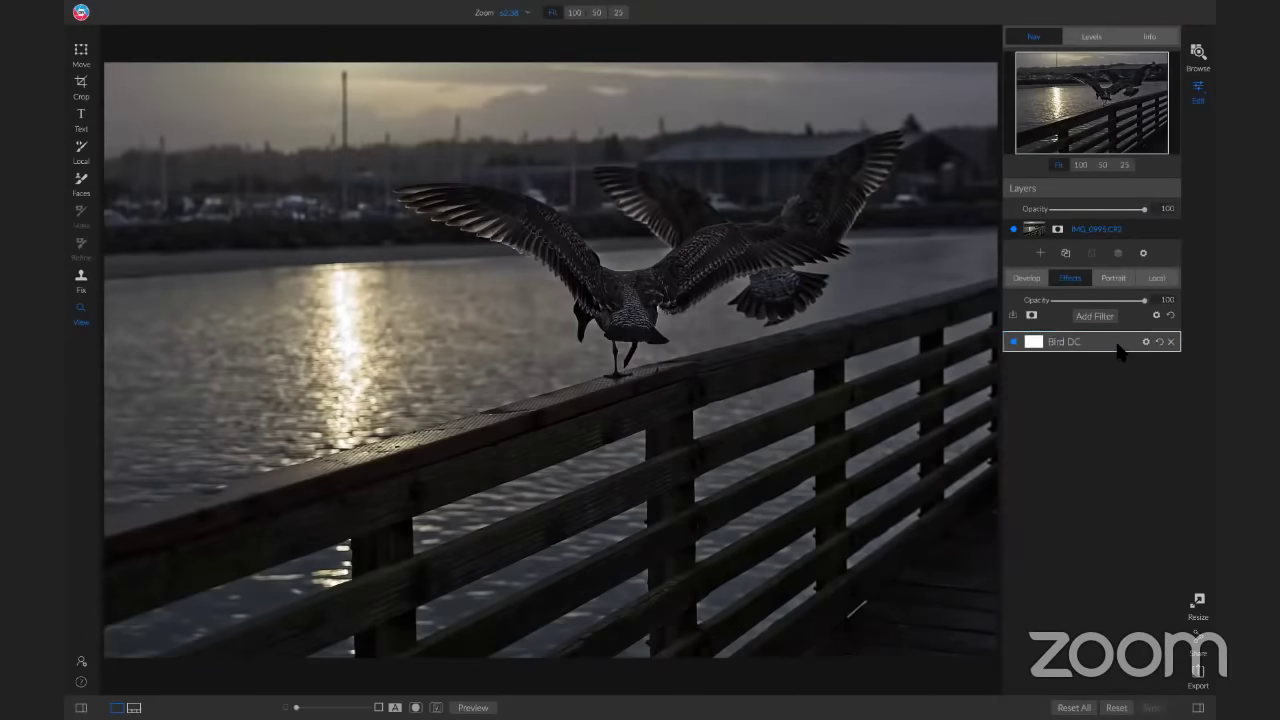
Step: Set Bird DC's Small to 39, Medium to 5 and Large to 6, and compare the photo with and without the filter
left_click(1118, 350)
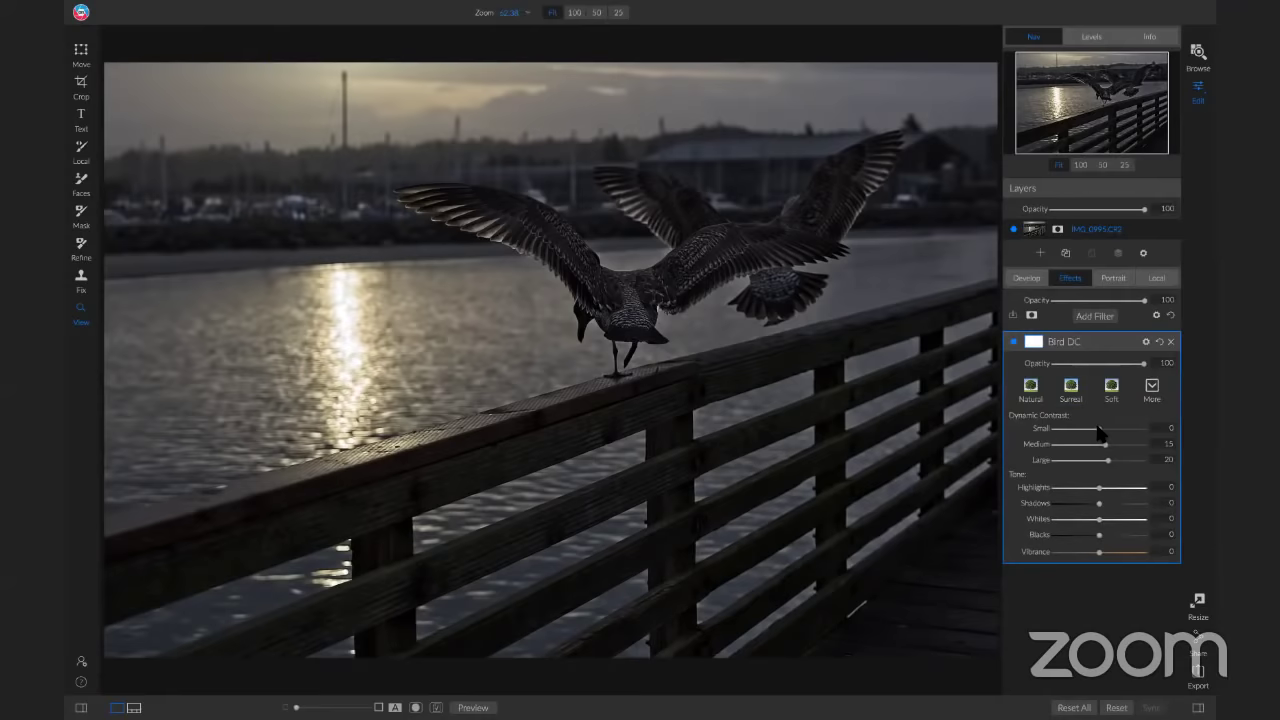
mouse_move(1089, 432)
left_mouse_down()
mouse_move(1119, 428)
mouse_move(1031, 449)
mouse_move(1111, 447)
mouse_move(1049, 450)
mouse_move(1099, 452)
left_mouse_up()
left_click_drag(1109, 463, 1101, 461)
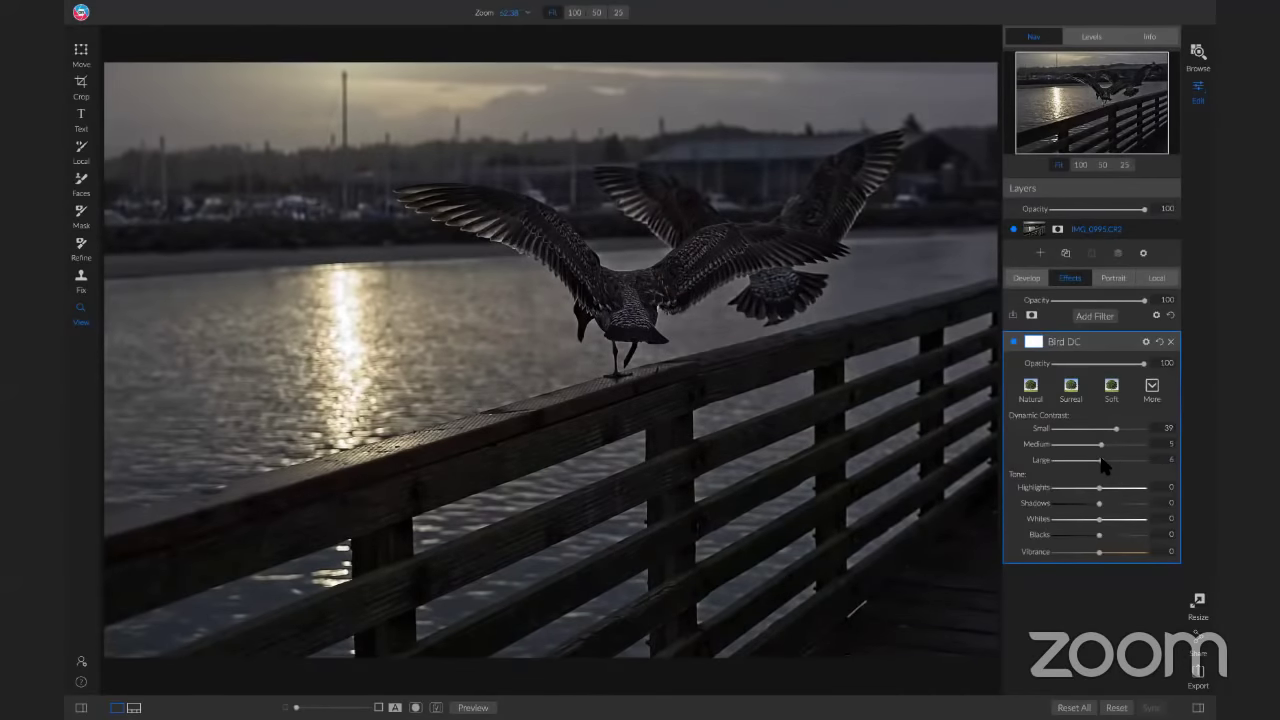
left_click(1013, 344)
left_click(1013, 342)
Step: Open the Bird DC filter's mask and invert it to black to hide the effect across the photo
left_click(1034, 343)
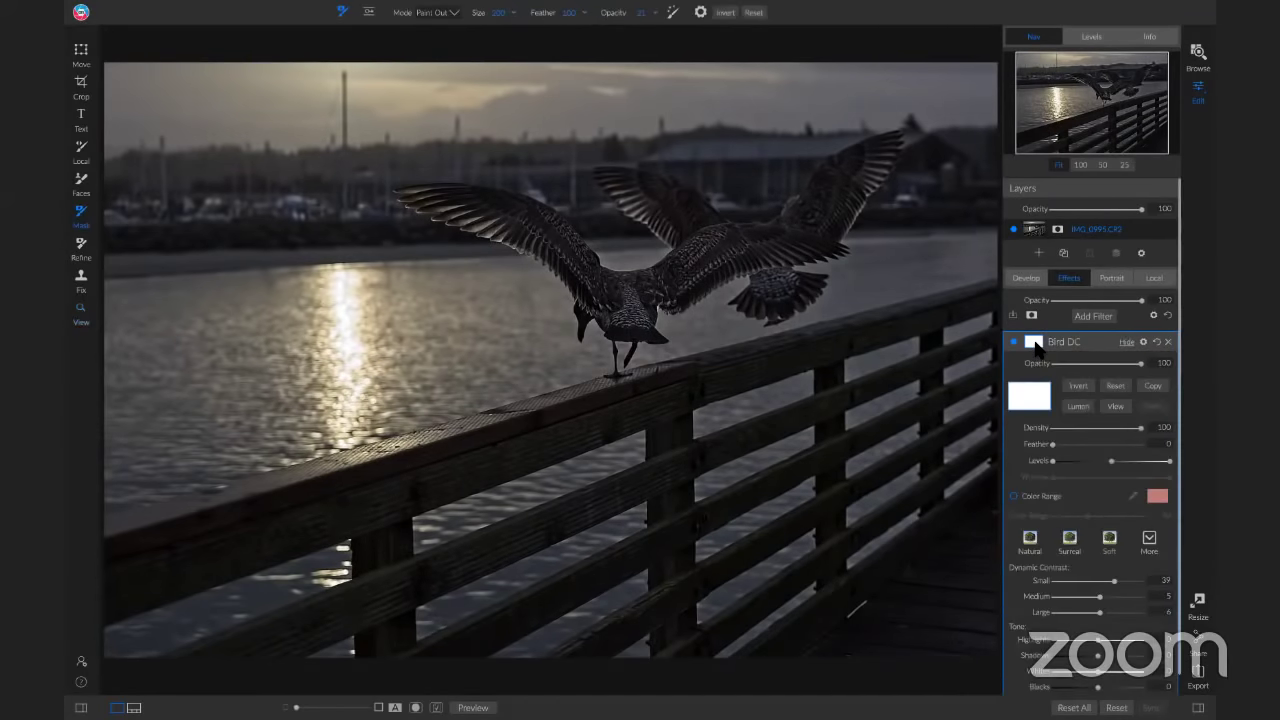
left_click(1083, 389)
left_click(1080, 387)
left_click(1082, 386)
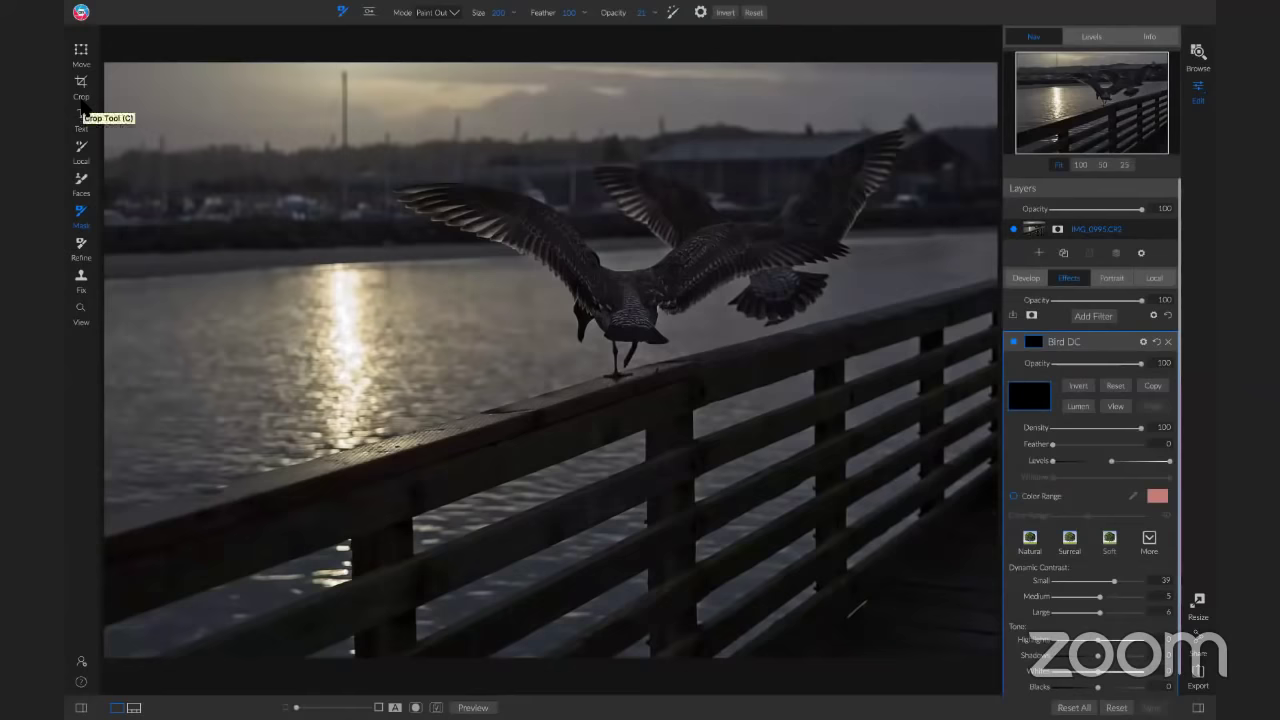
key("v")
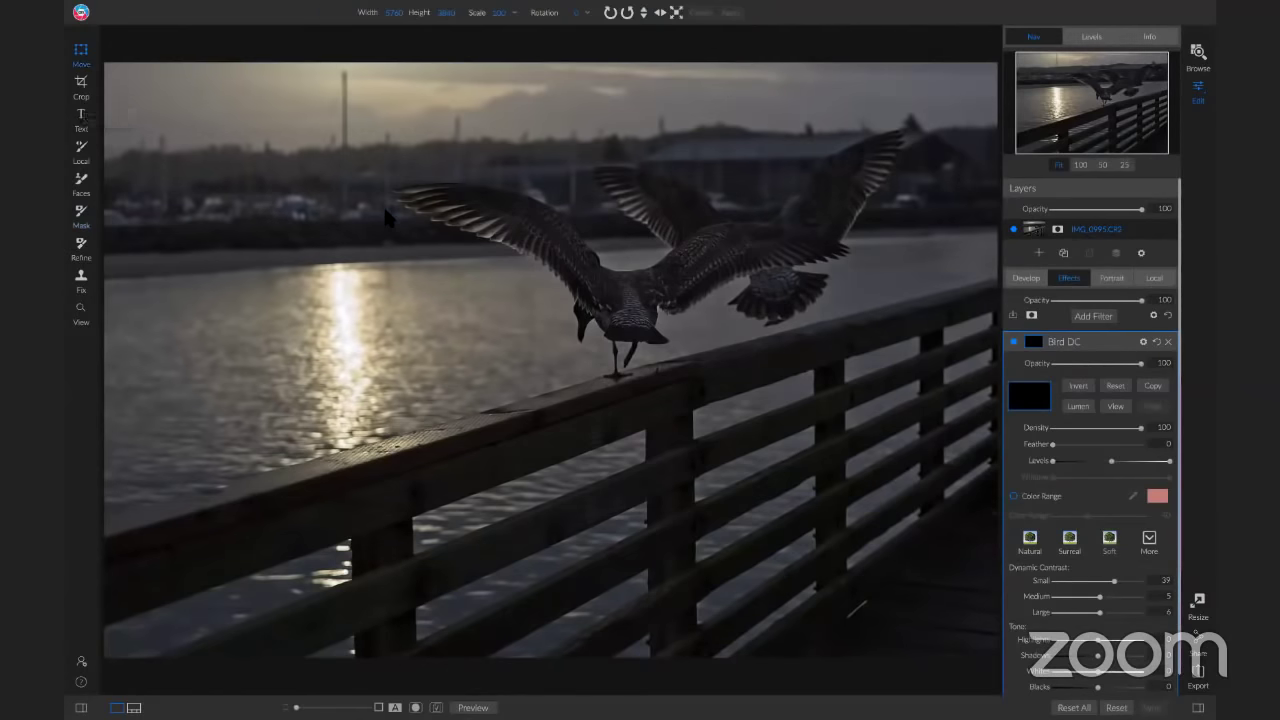
Step: Set the masking brush to Paint In at 100 opacity and paint the Bird DC effect over both birds' wings and bodies
key("b")
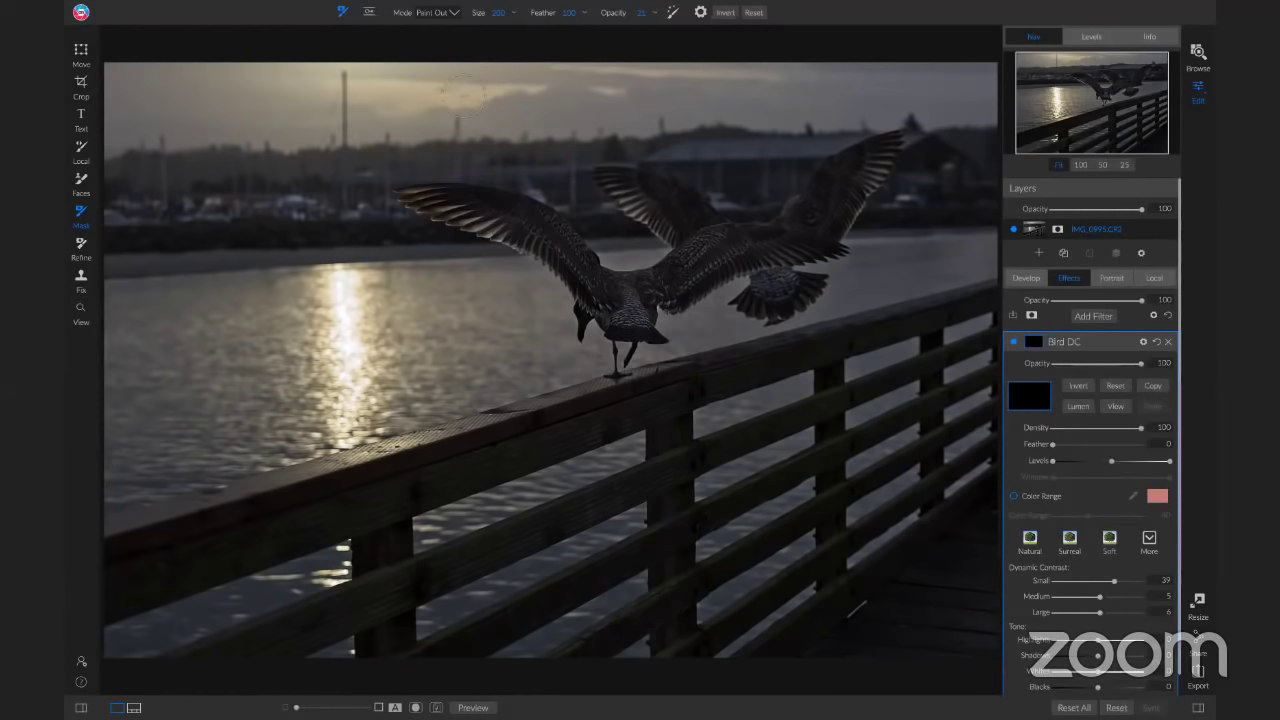
left_click(440, 13)
left_click(424, 36)
key("alt")
key("alt")
key("alt")
left_click_drag(640, 12, 648, 12)
key("0")
mouse_move(722, 250)
left_mouse_down()
mouse_move(755, 255)
mouse_move(788, 238)
left_mouse_up()
Step: Check the painted areas of the Bird DC mask in the black-and-white mask view
left_click(1116, 407)
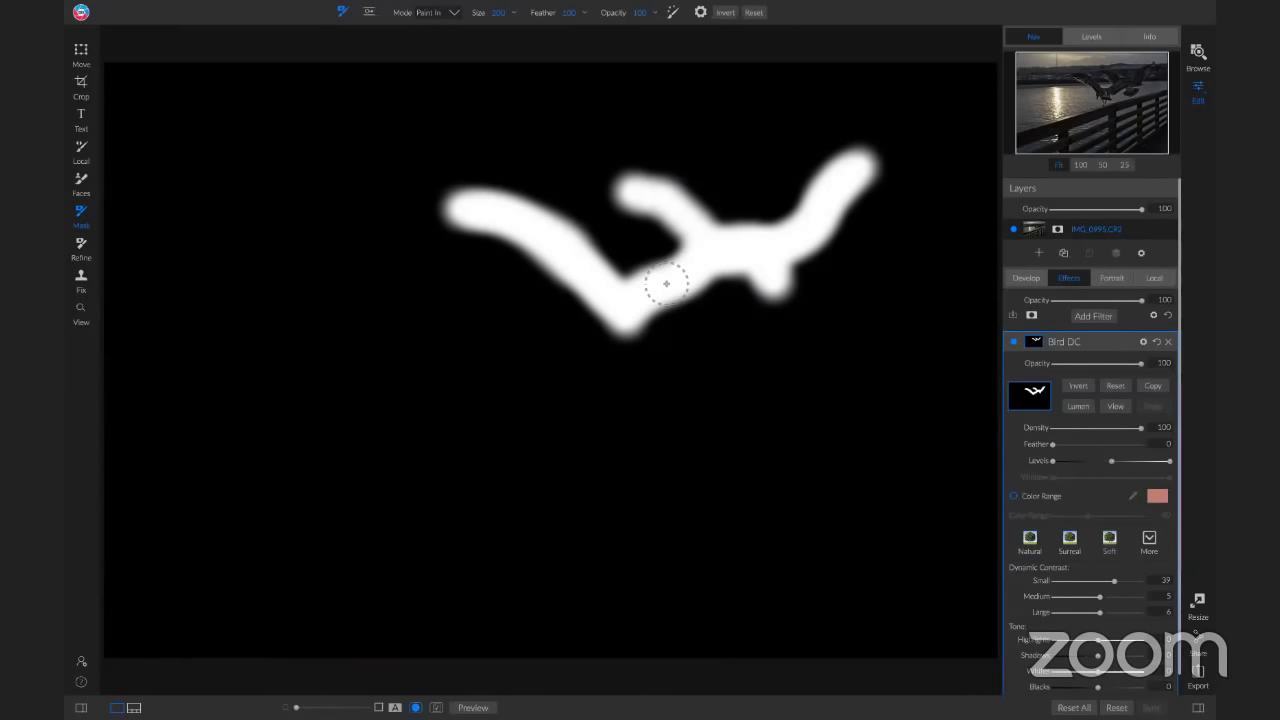
left_click(1114, 406)
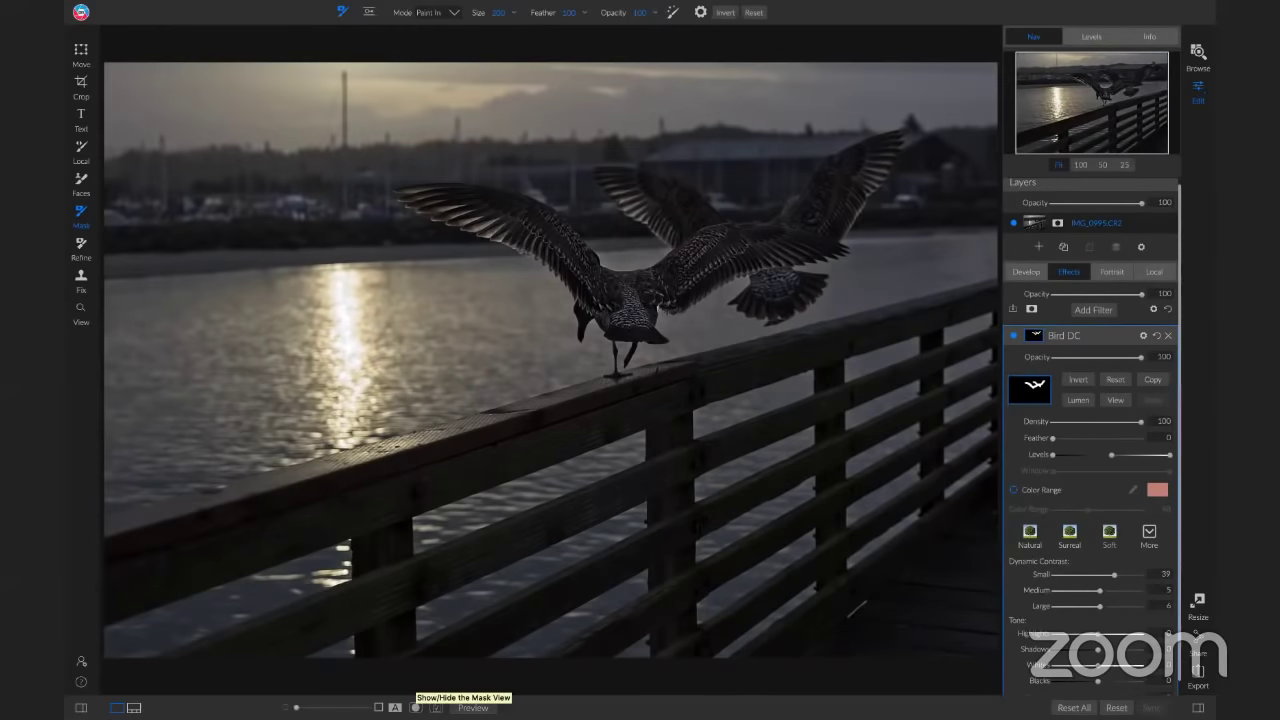
left_click(415, 707)
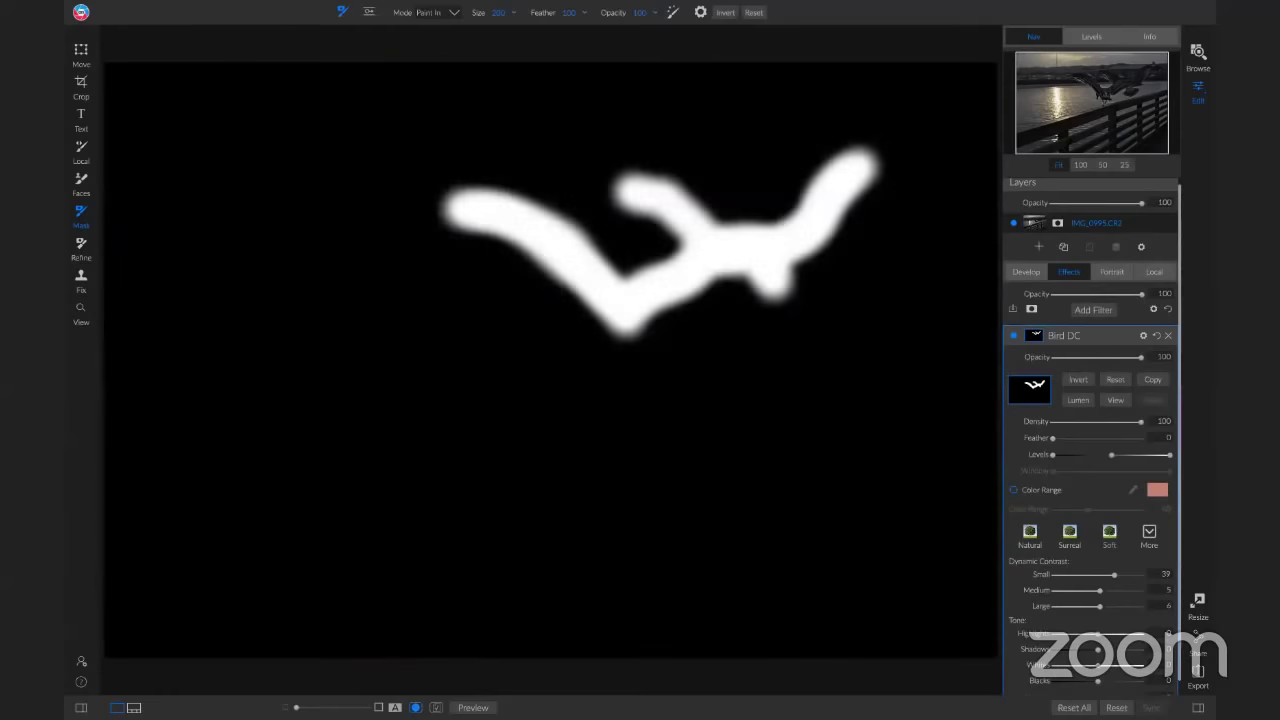
left_click(415, 707)
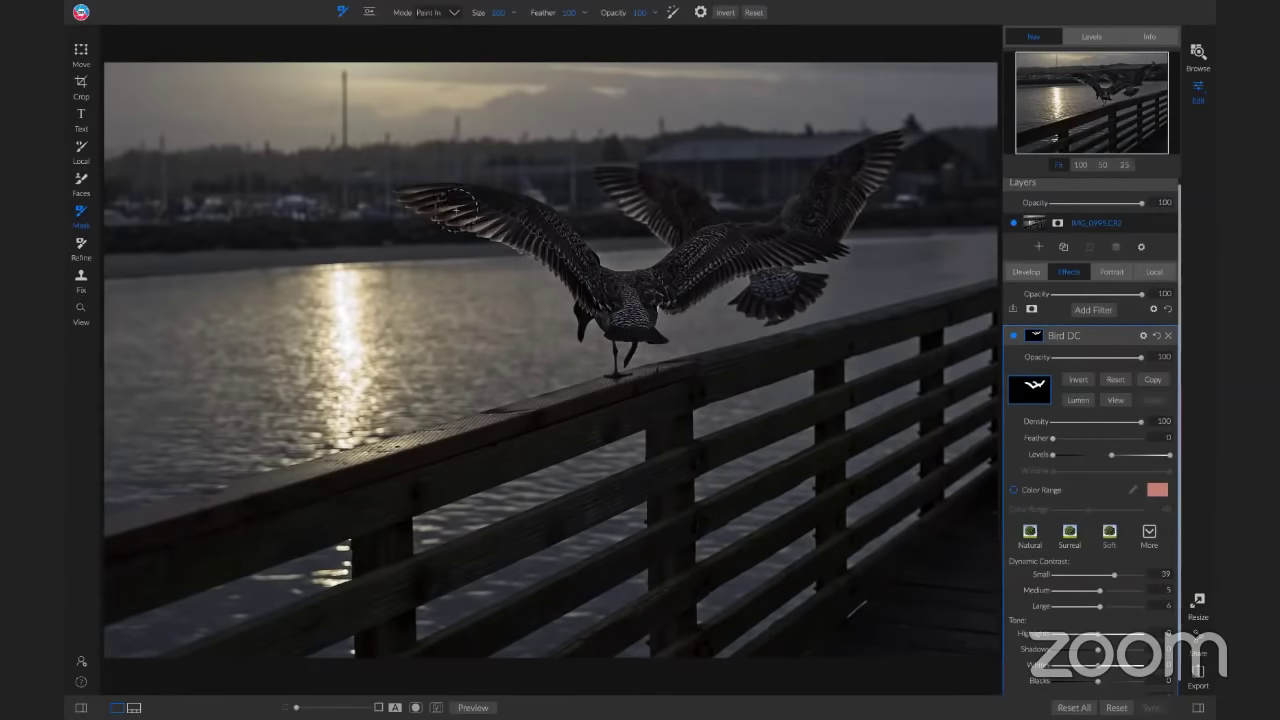
Step: Try the Surreal style on the Bird DC filter and undo it
scroll(456, 204, "up", 2)
left_click(1070, 536)
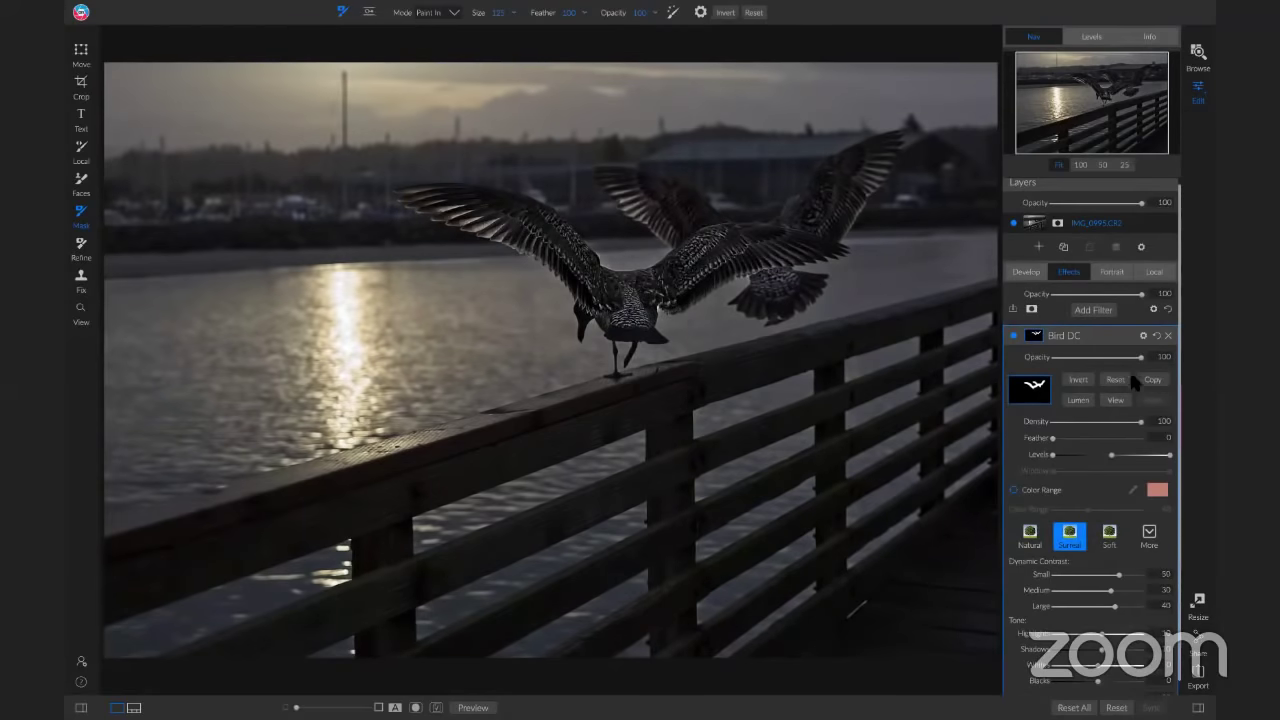
scroll(1063, 601, "down", 1)
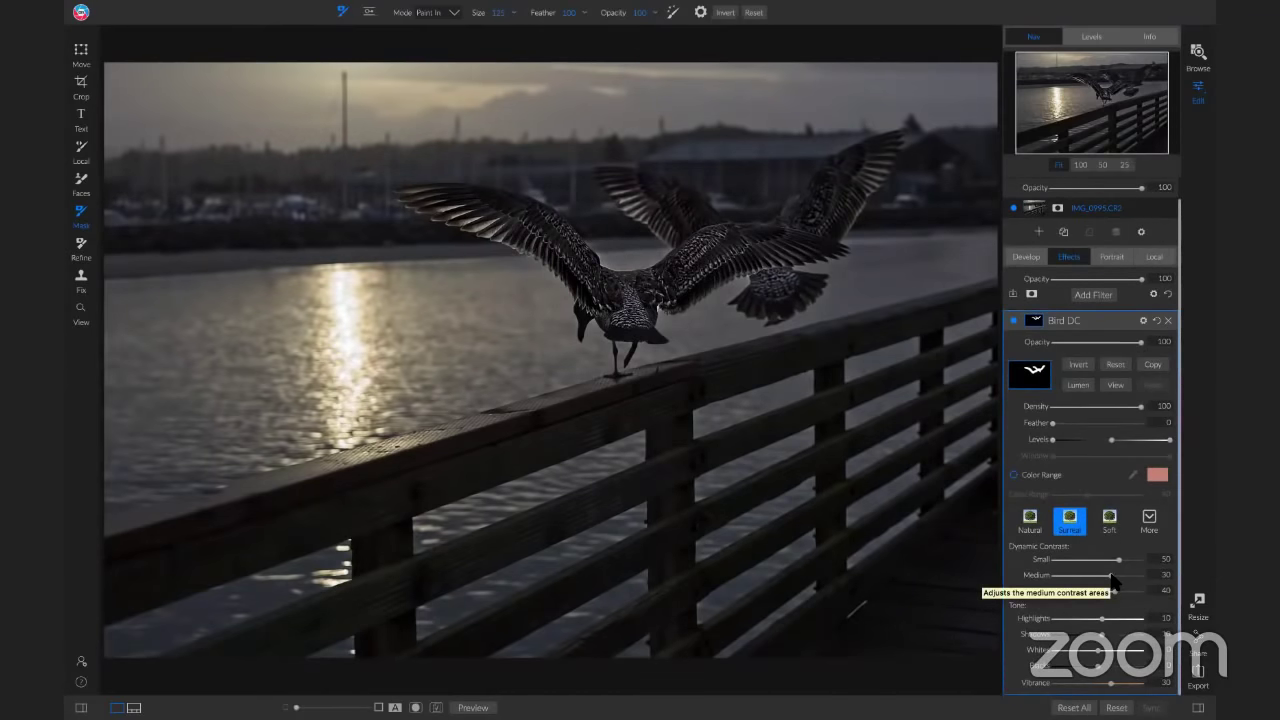
key("ctrl+z")
Step: Set Bird DC's Small to 52 and Medium to 34, and compare the birds with the filter on and off at 100%
mouse_move(1113, 565)
left_mouse_down()
mouse_move(1127, 568)
mouse_move(1114, 576)
left_mouse_up()
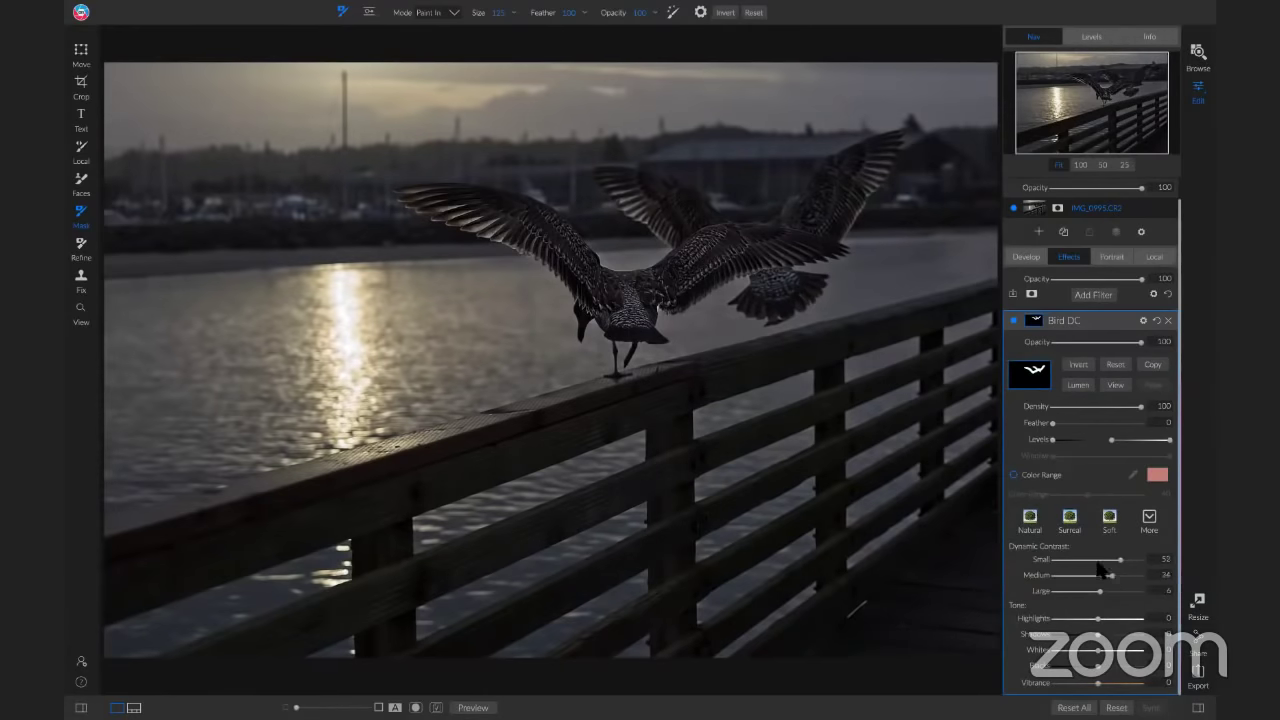
left_click(1013, 319)
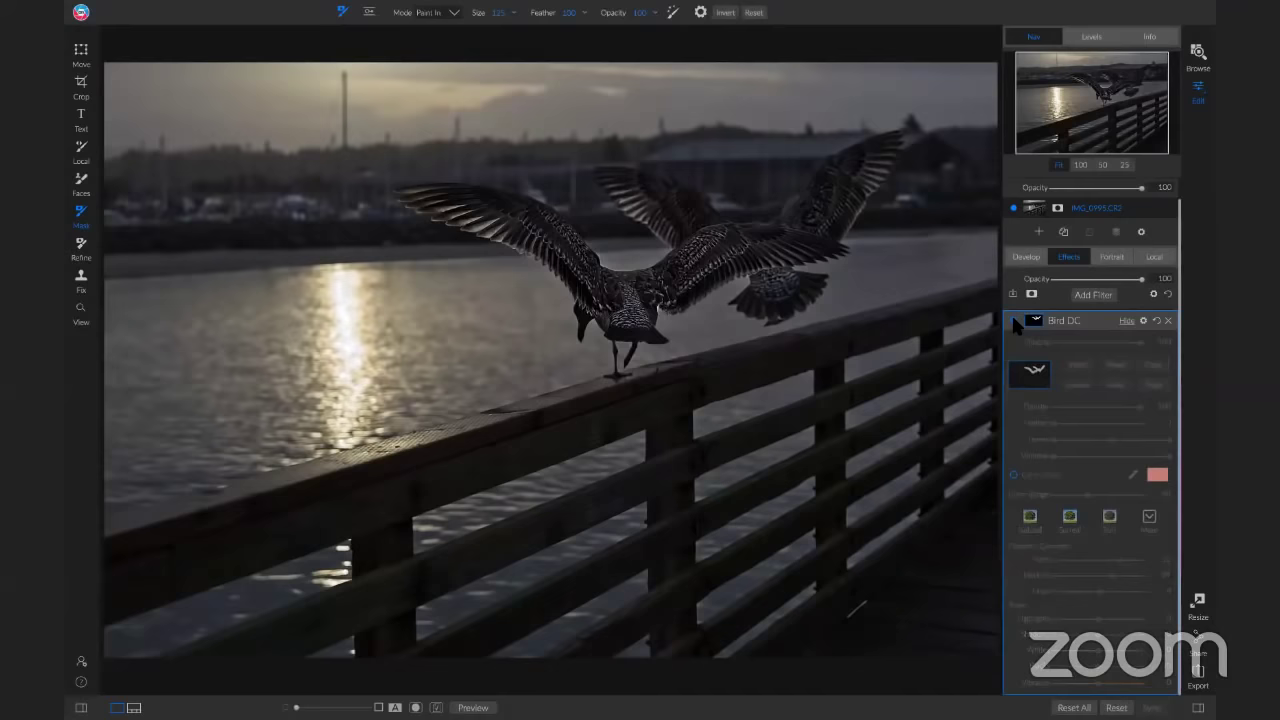
left_click(1013, 319)
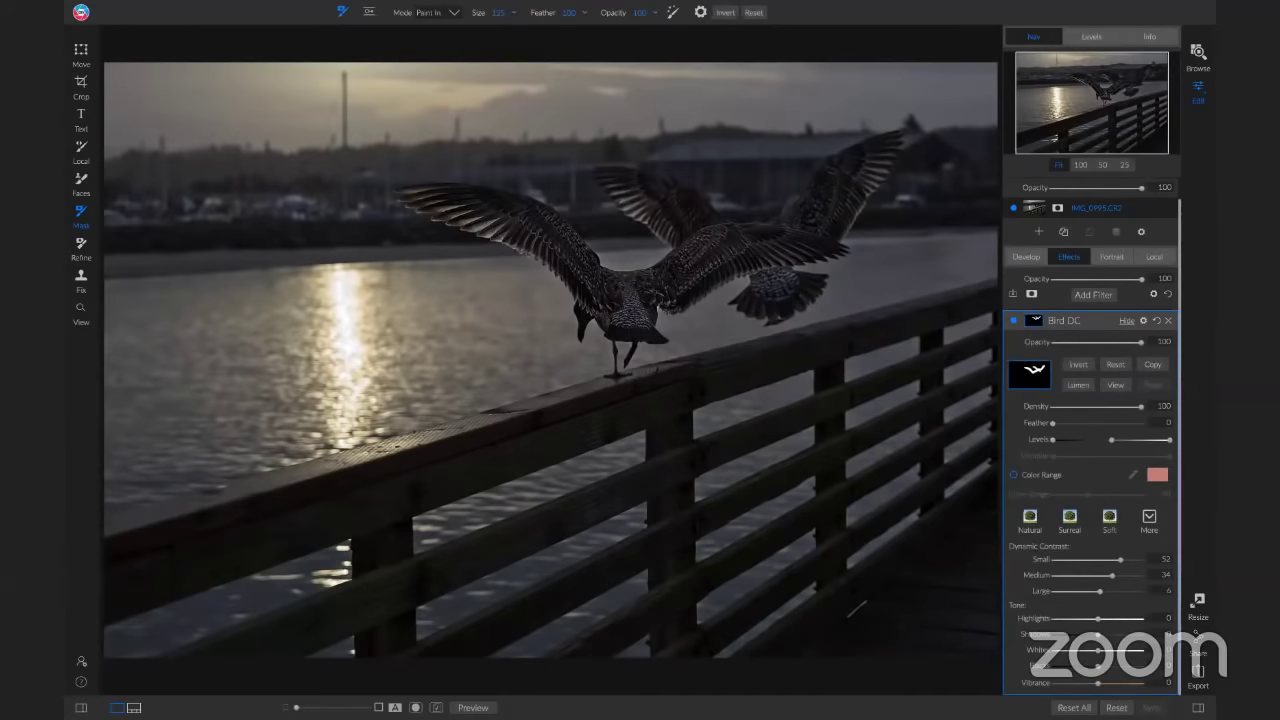
key("z")
left_click(605, 212)
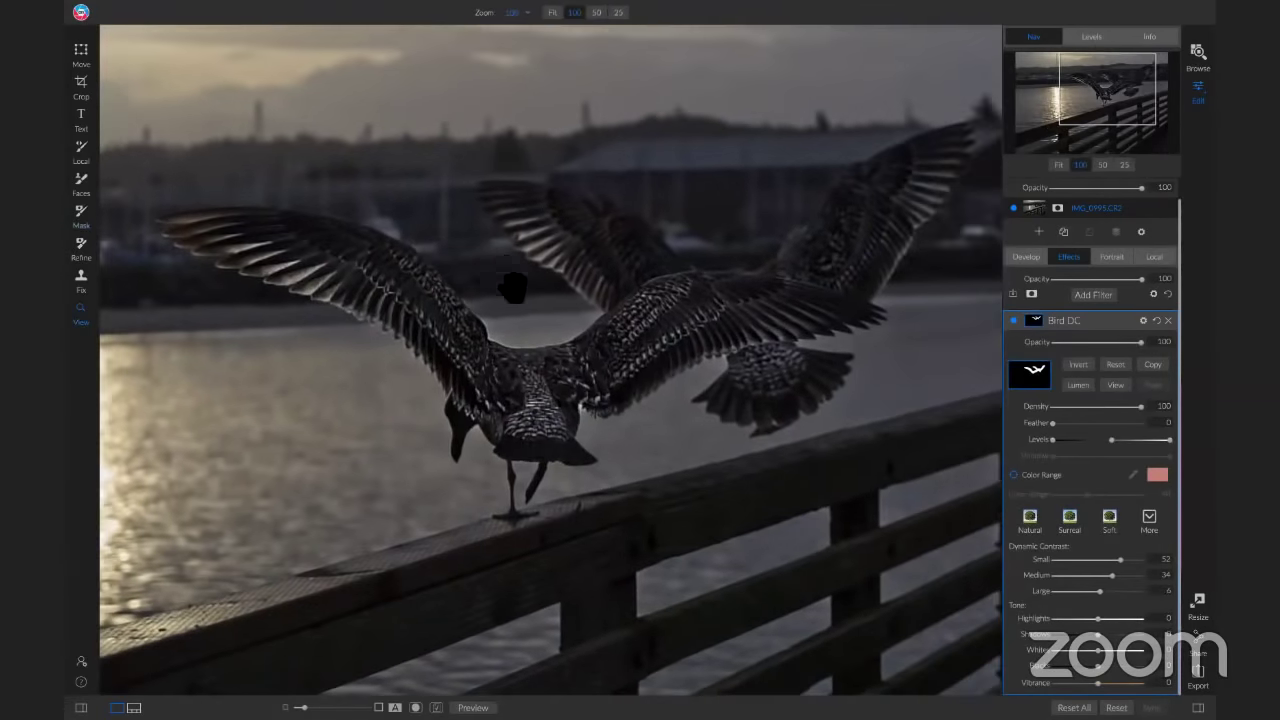
left_click(1013, 320)
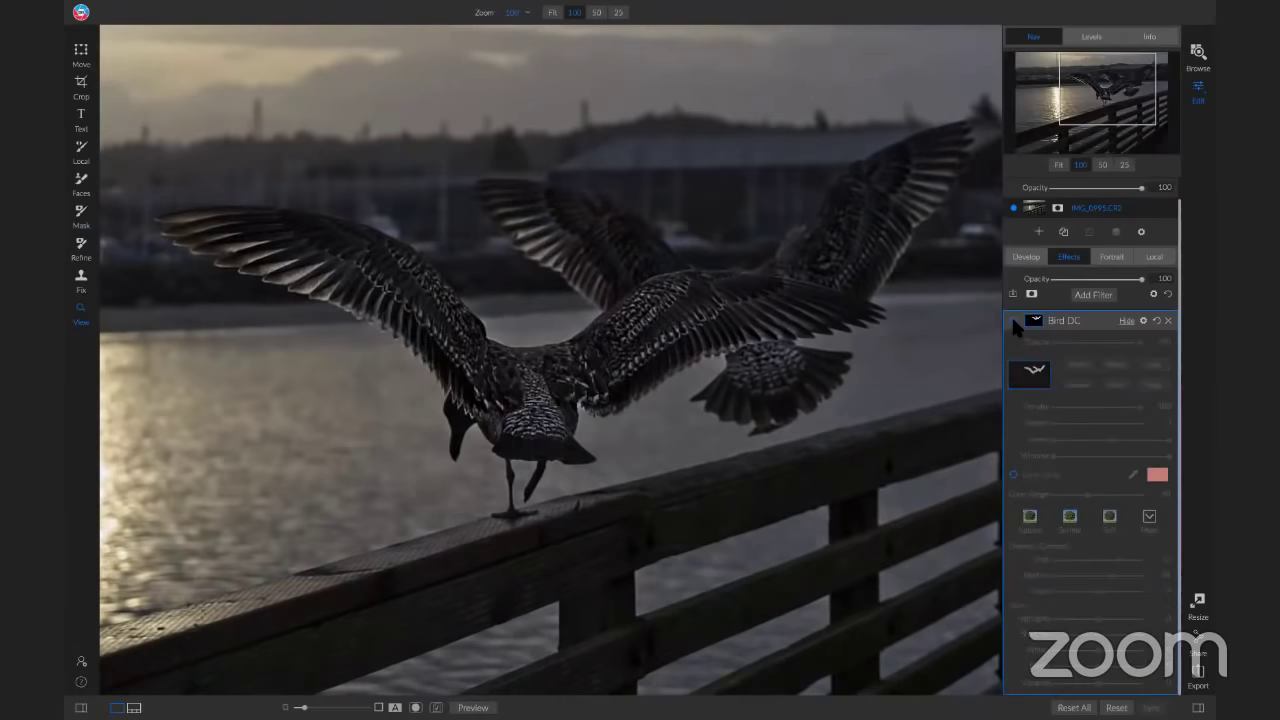
left_click(1013, 320)
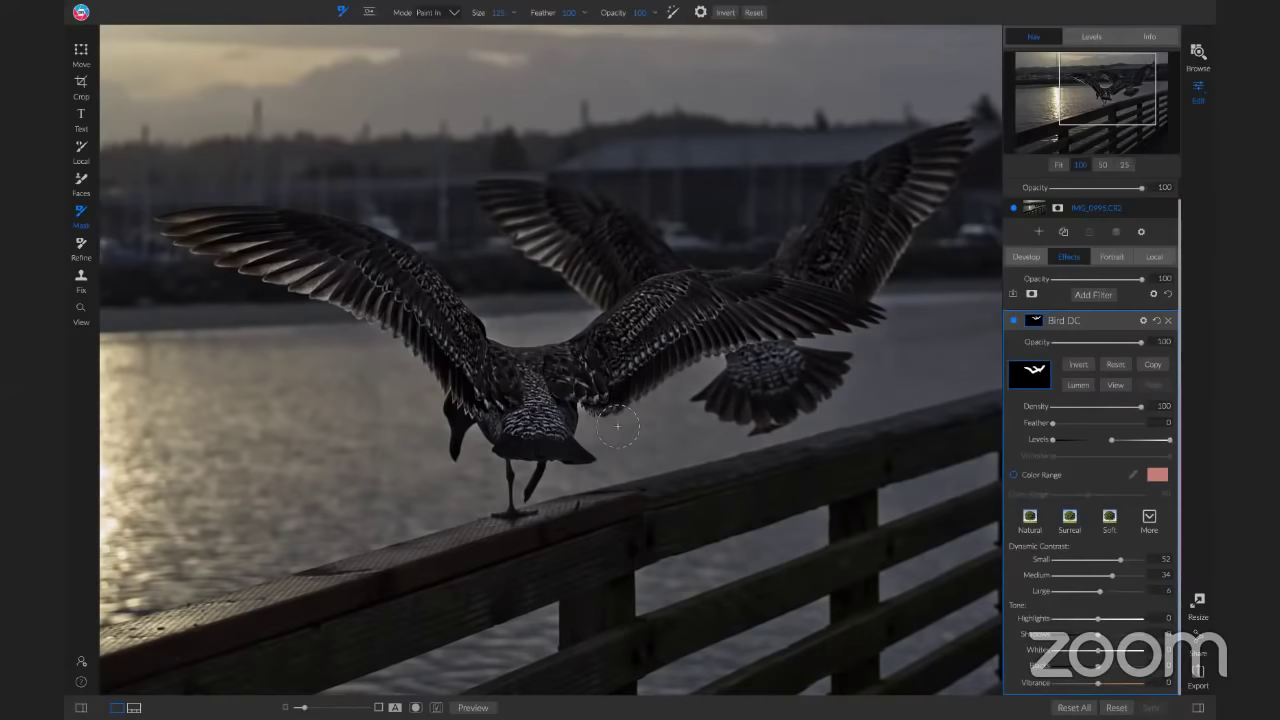
Step: Refine the Bird DC mask by brushing along the birds' bodies and wing edges, switching between Paint In and Paint Out
mouse_move(618, 427)
left_mouse_down()
mouse_move(612, 403)
mouse_move(578, 394)
mouse_move(600, 402)
mouse_move(572, 420)
mouse_move(612, 396)
mouse_move(568, 410)
mouse_move(655, 365)
mouse_move(612, 390)
mouse_move(742, 355)
mouse_move(750, 365)
mouse_move(745, 335)
mouse_move(889, 282)
mouse_move(903, 212)
left_mouse_up()
key("x")
key("x")
left_click_drag(590, 392, 565, 395)
key("alt")
left_click_drag(570, 395, 630, 402)
Step: Raise the Bird DC filter's Shadows slightly and check the birds' feathers at 100%
key("z")
left_click(610, 402)
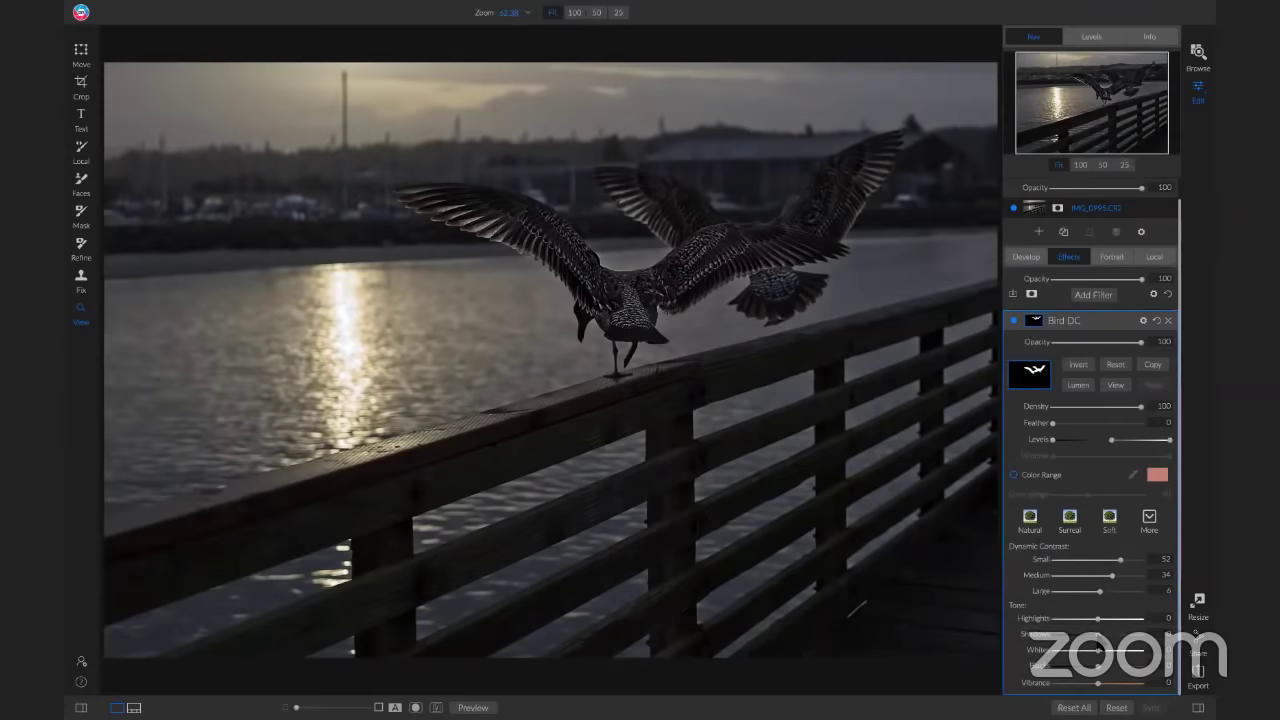
mouse_move(1098, 634)
left_mouse_down()
mouse_move(1128, 634)
mouse_move(1045, 634)
mouse_move(1104, 634)
left_mouse_up()
left_click(710, 258)
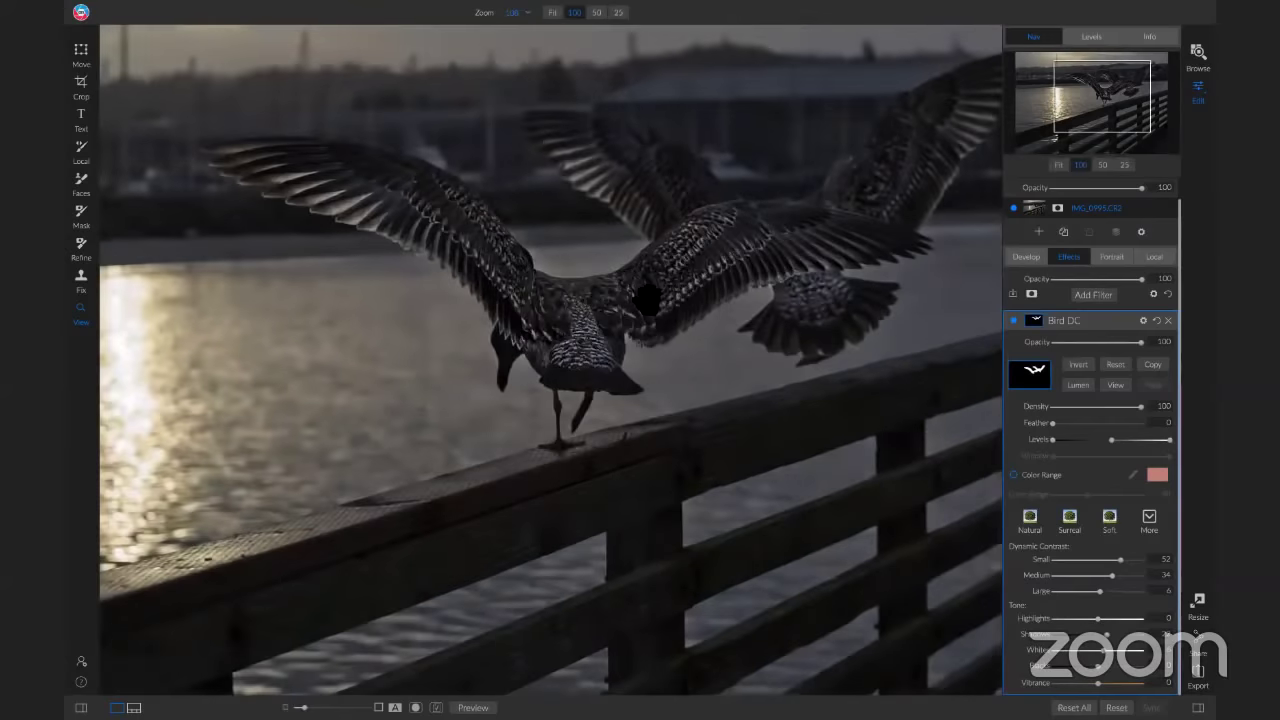
Step: Inspect the birds at 100%, and compare the whole photo with the Bird DC filter on and off
left_click_drag(647, 298, 582, 348)
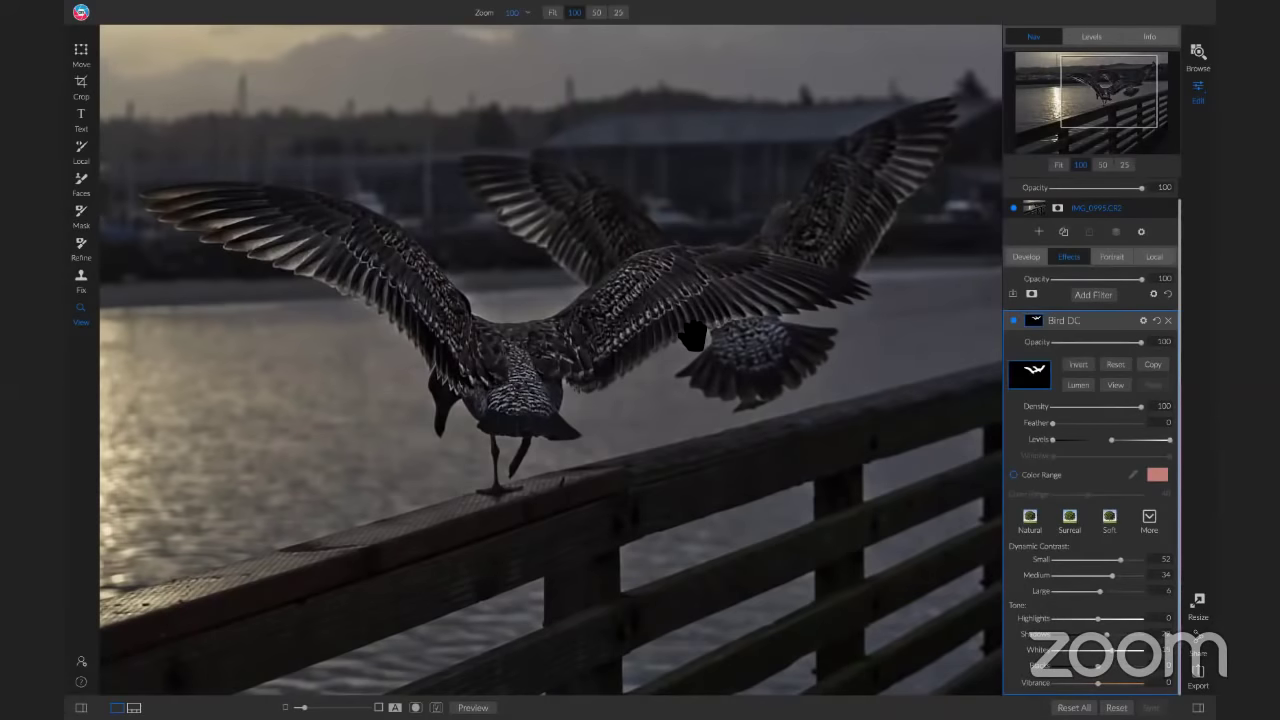
key("b")
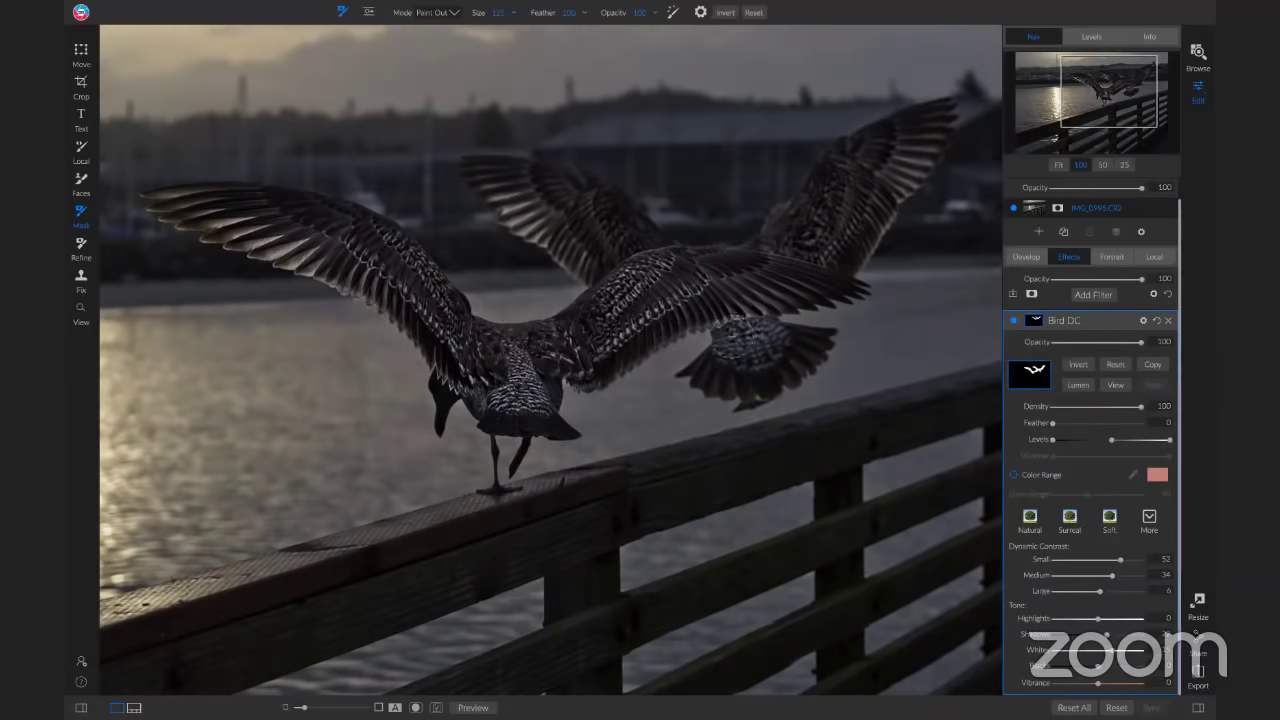
key("z")
key("ctrl+0")
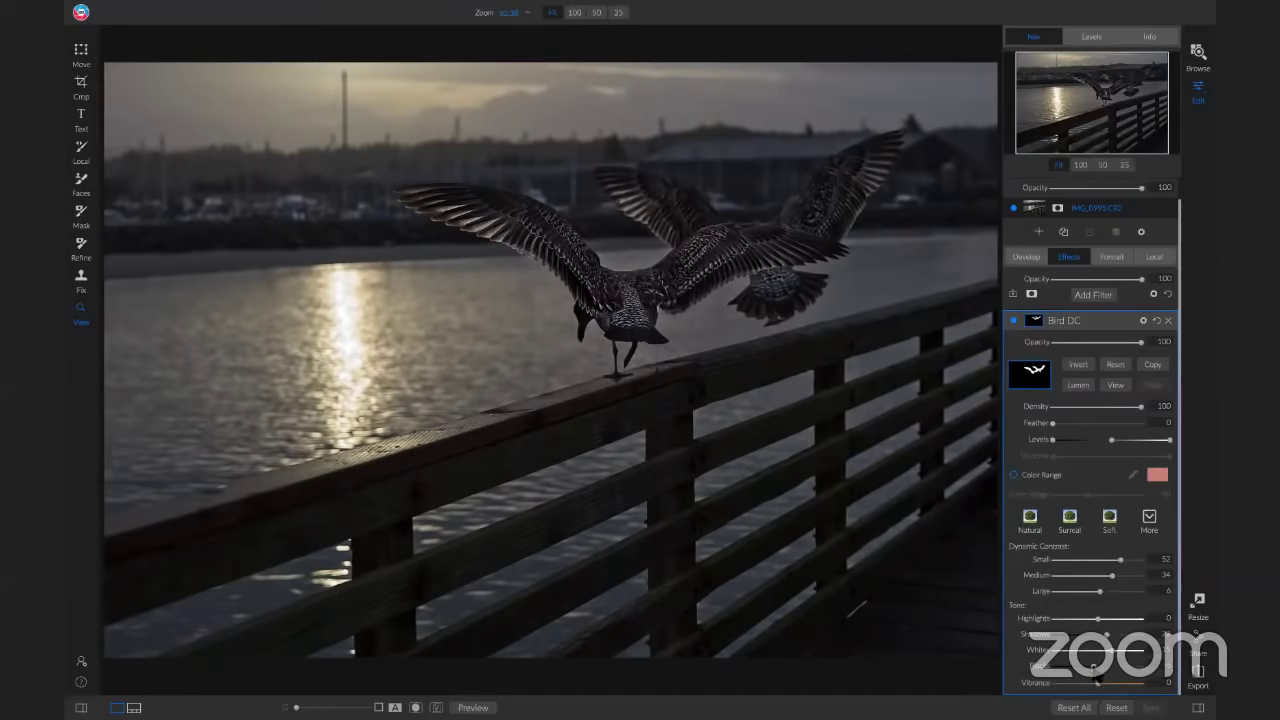
left_click(1011, 317)
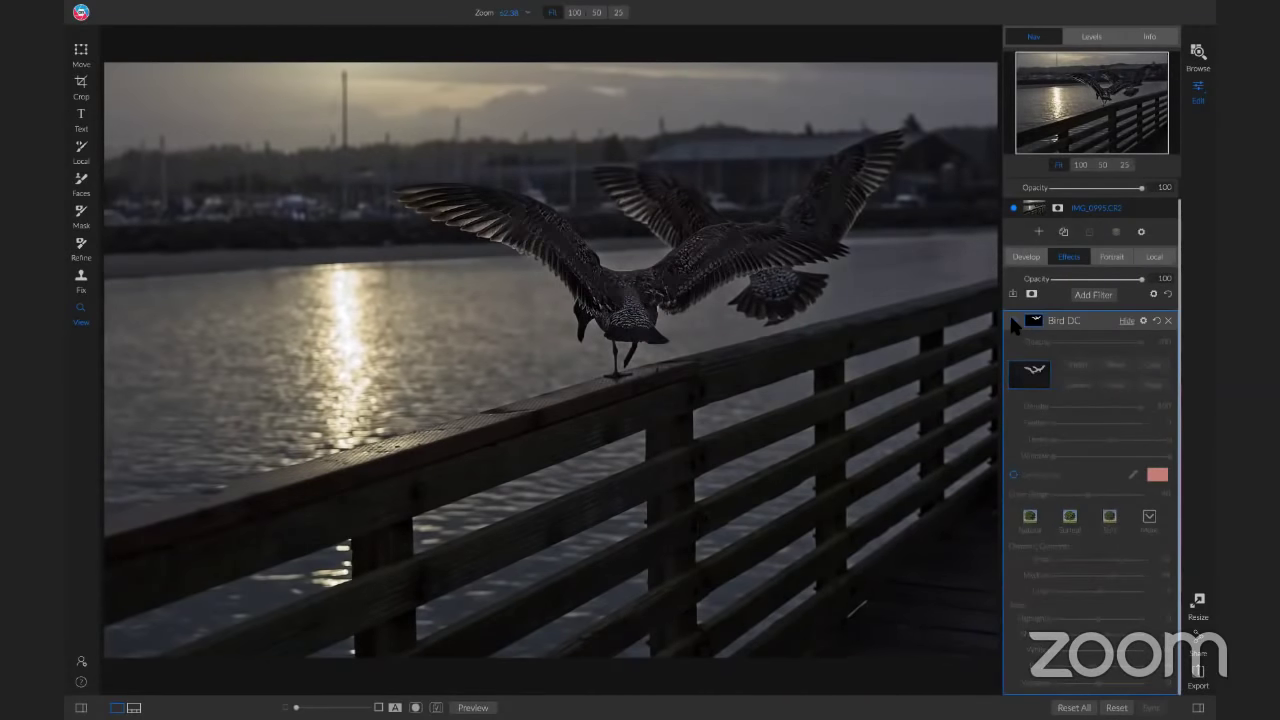
left_click(1012, 320)
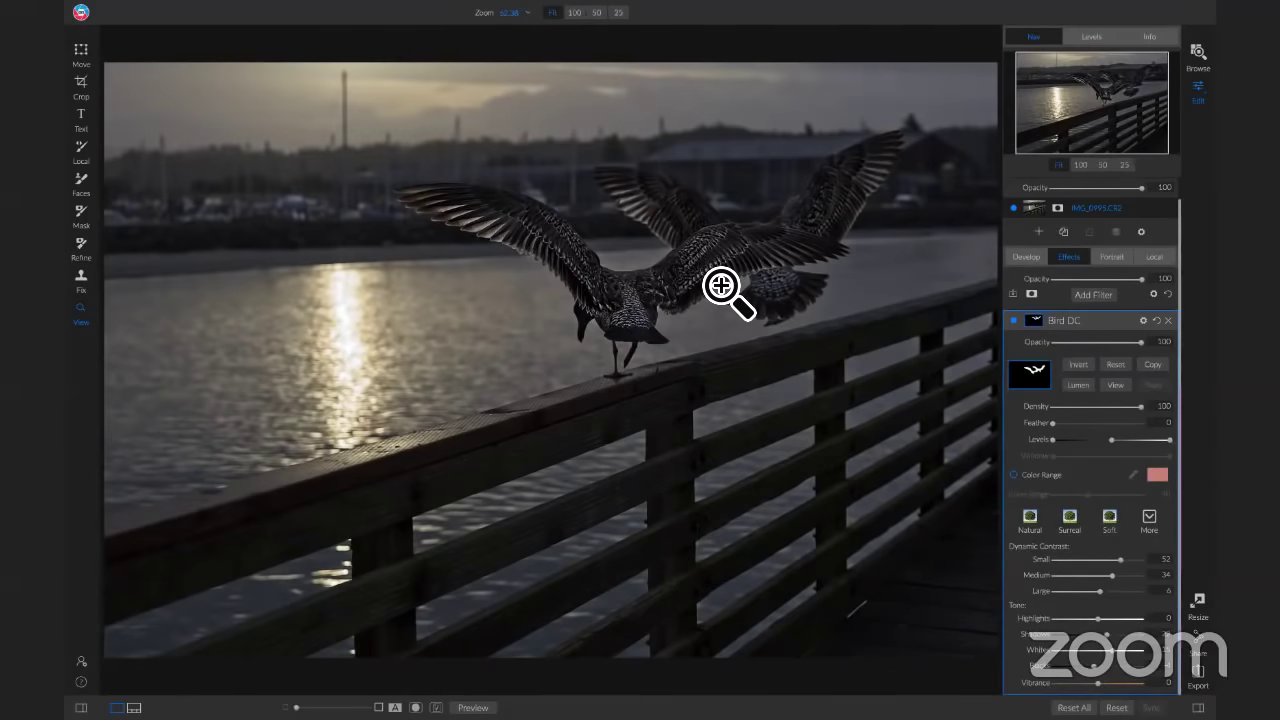
Step: Compare the edited photo with the original, both as a whole and at 100% on the birds
key("ctrl+p")
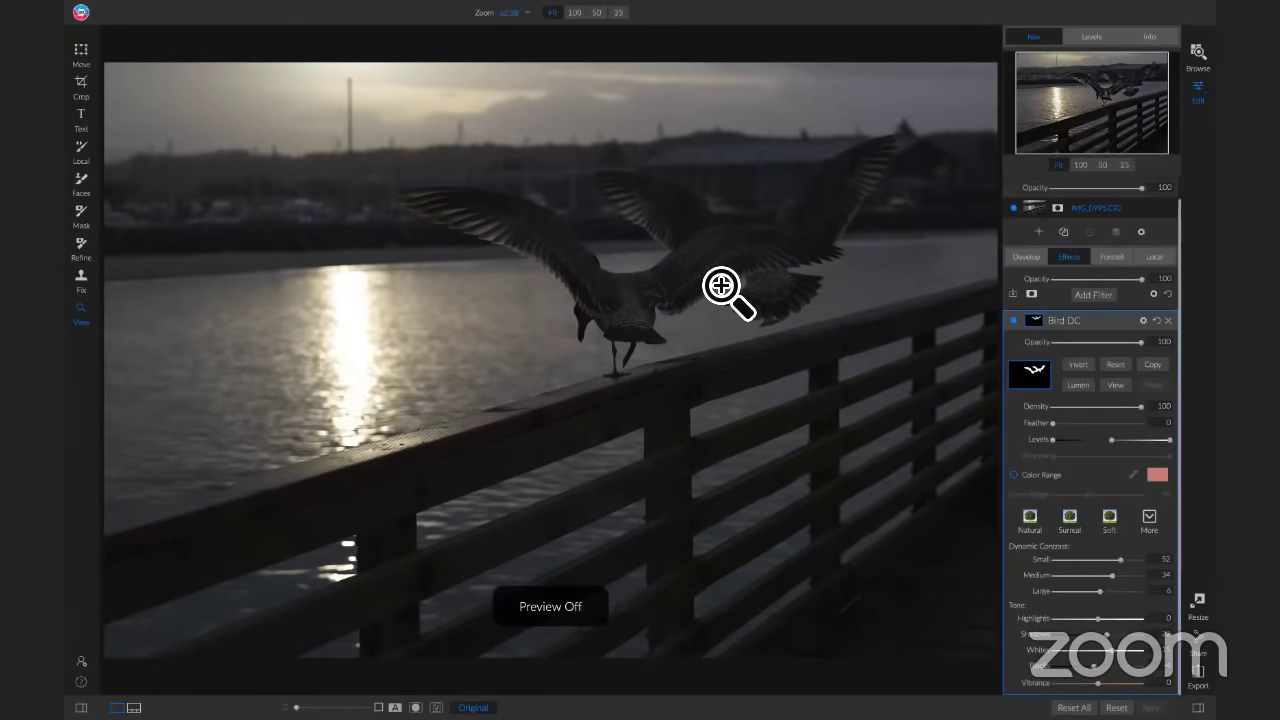
left_click(746, 340)
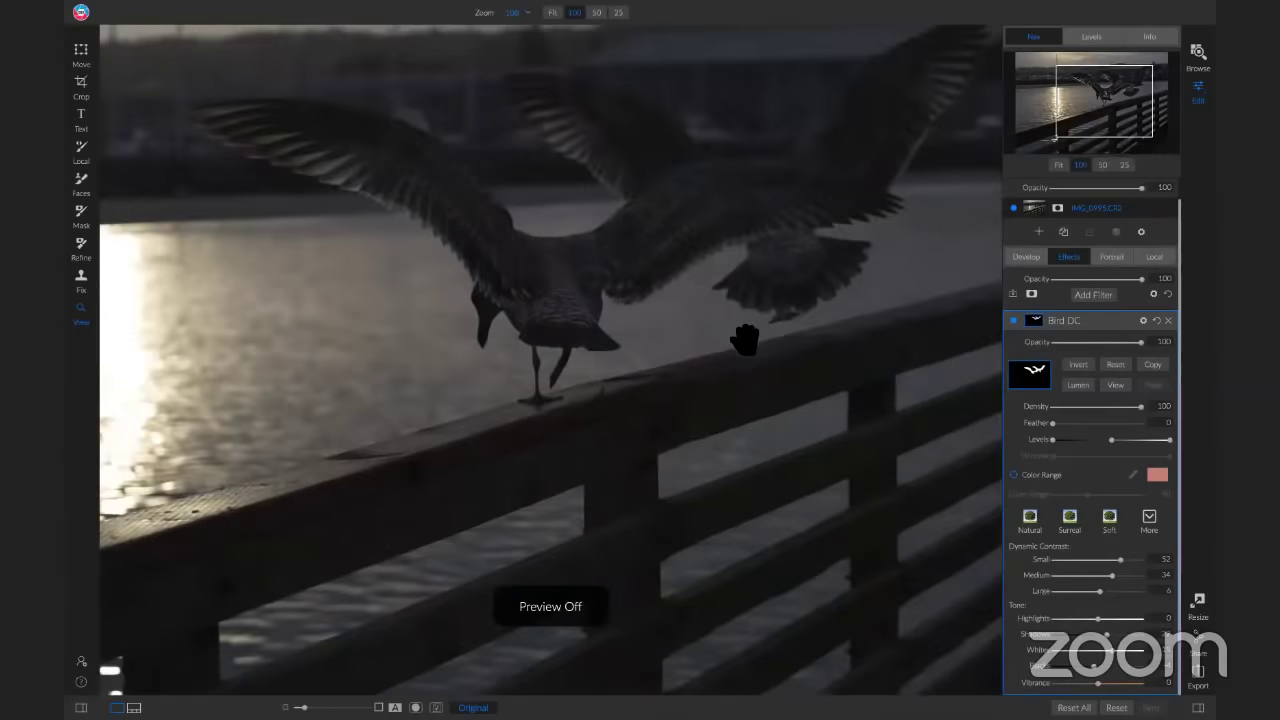
left_click(746, 340, "alt")
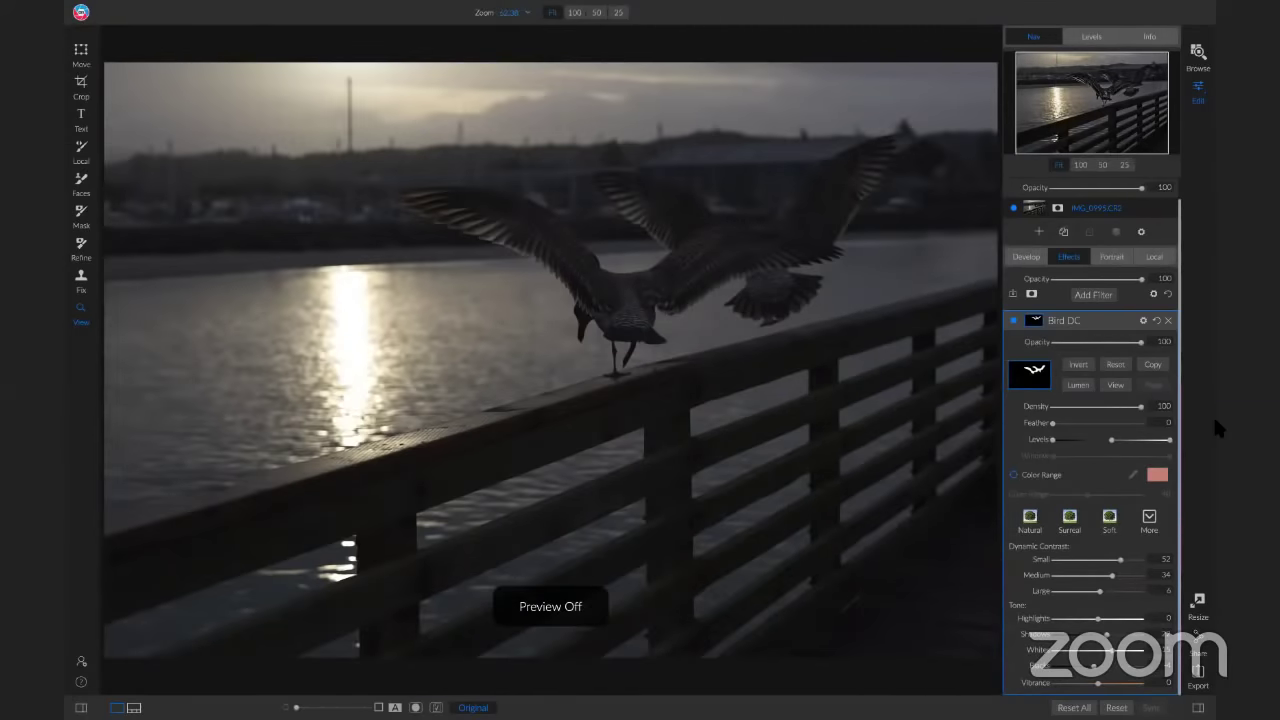
key("ctrl+p")
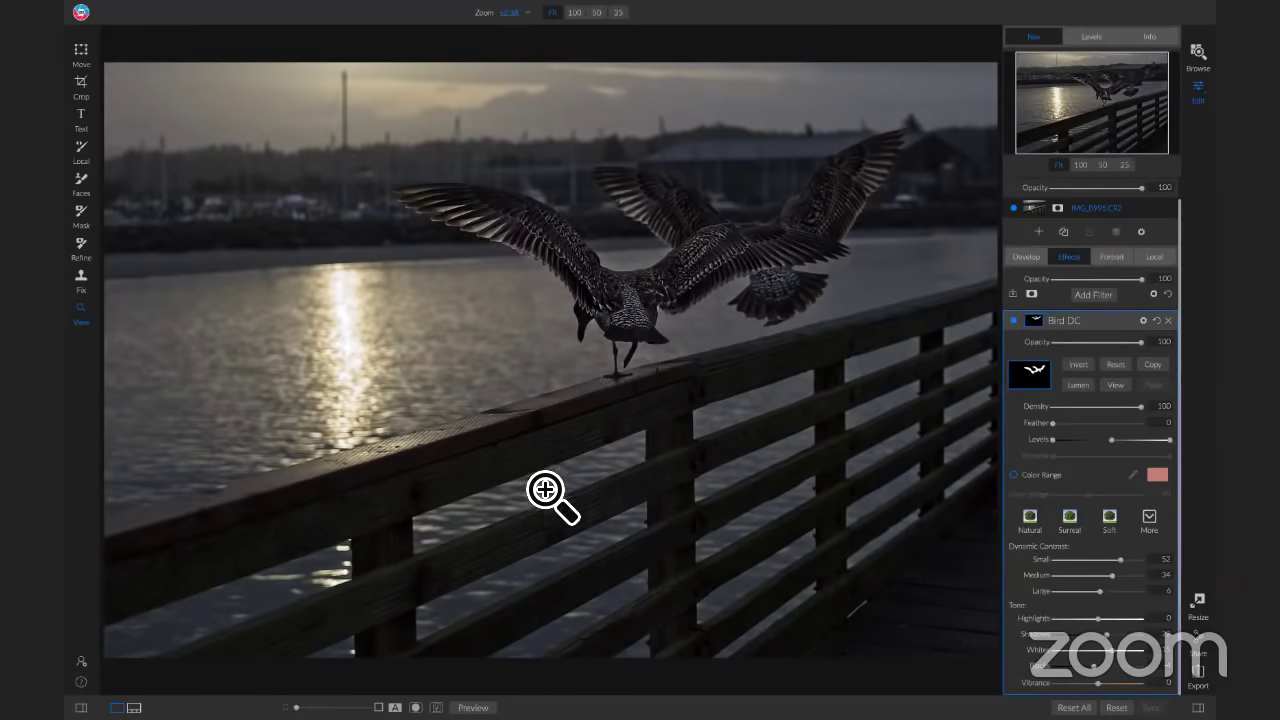
Step: Copy the Bird DC mask and add a Glow filter to the effects
left_click(1153, 366)
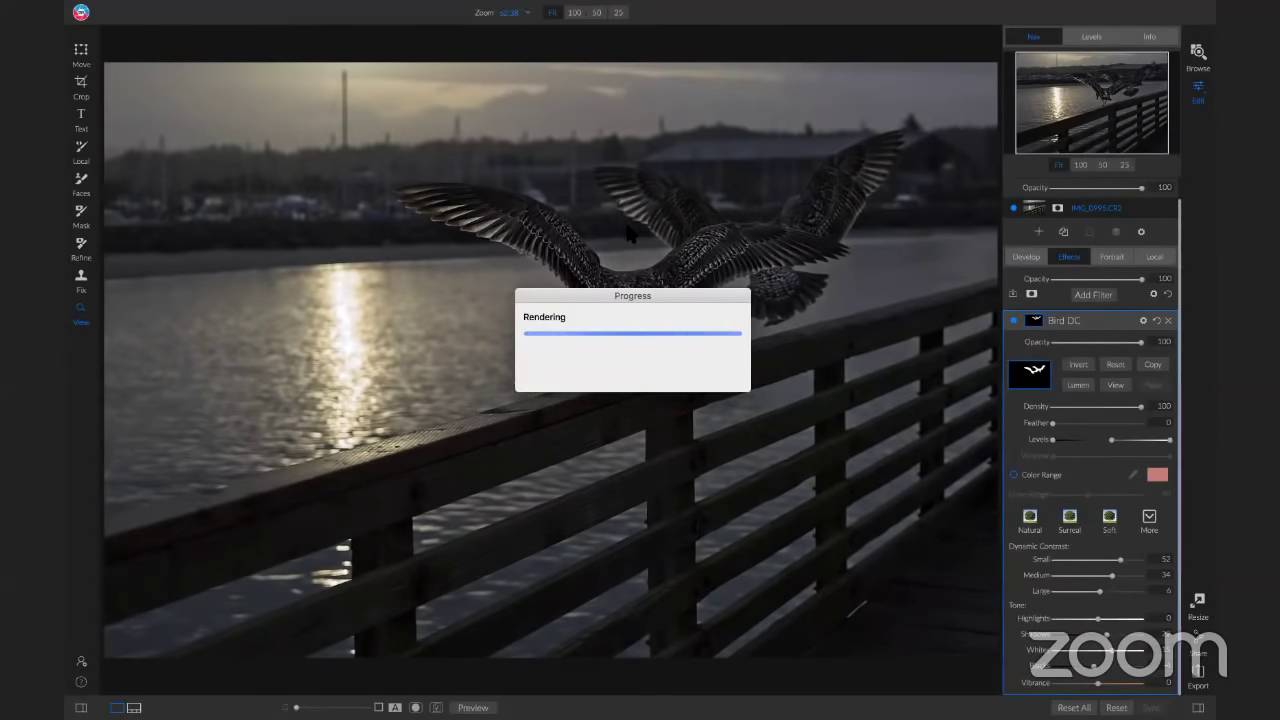
left_click(1094, 295)
type("glow")
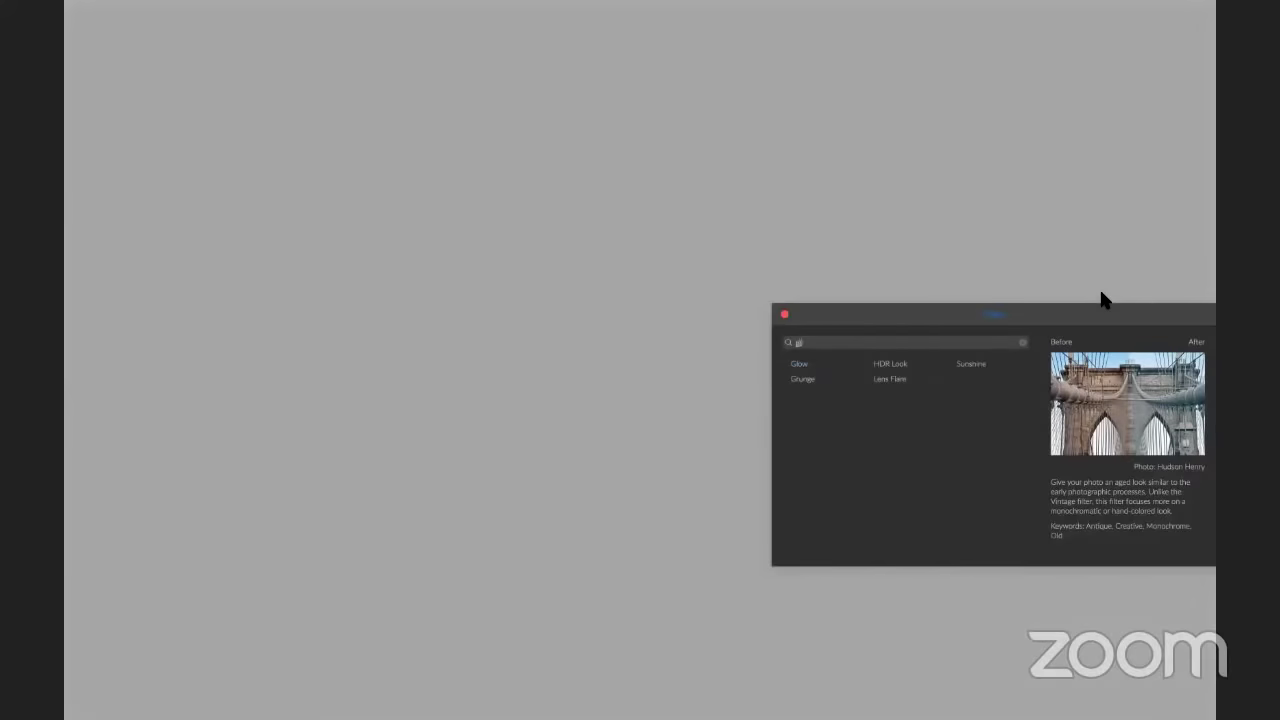
left_click(805, 366)
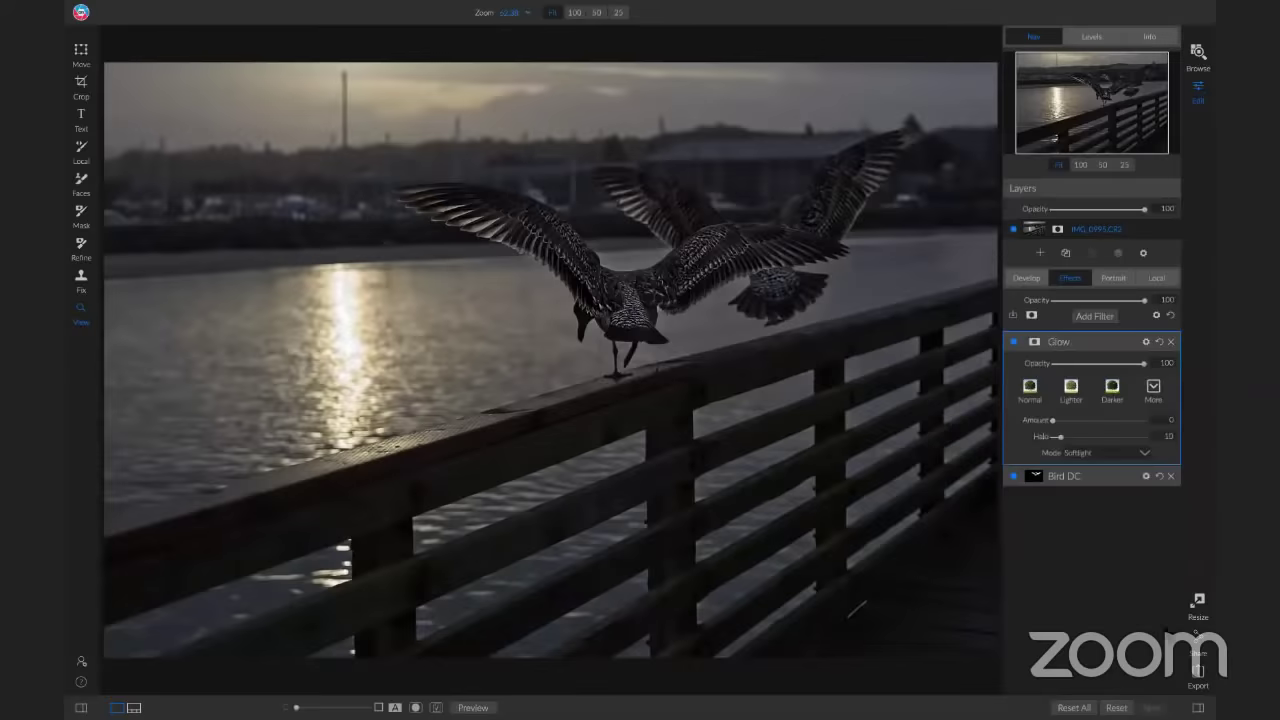
Step: Try Glow's Lighter style, apply the Charge More - Subtle style instead, and compare the photo with Glow on and off
left_click(1072, 390)
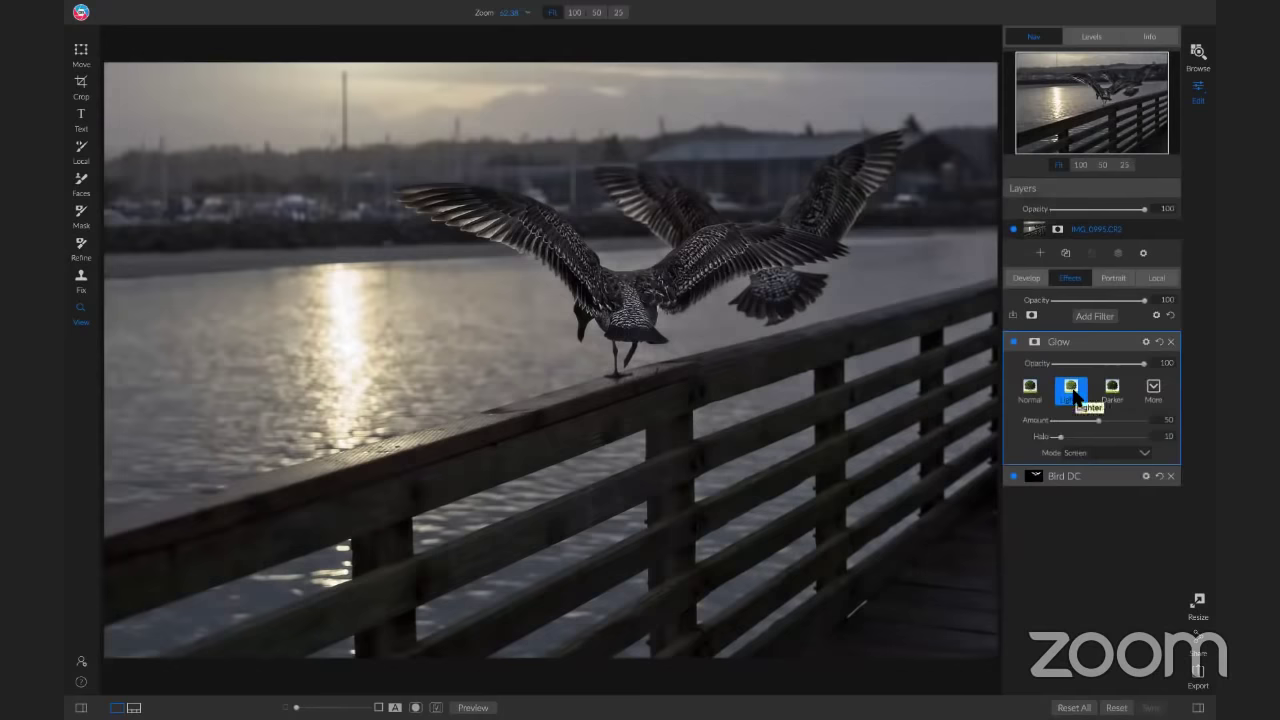
left_click(1148, 389)
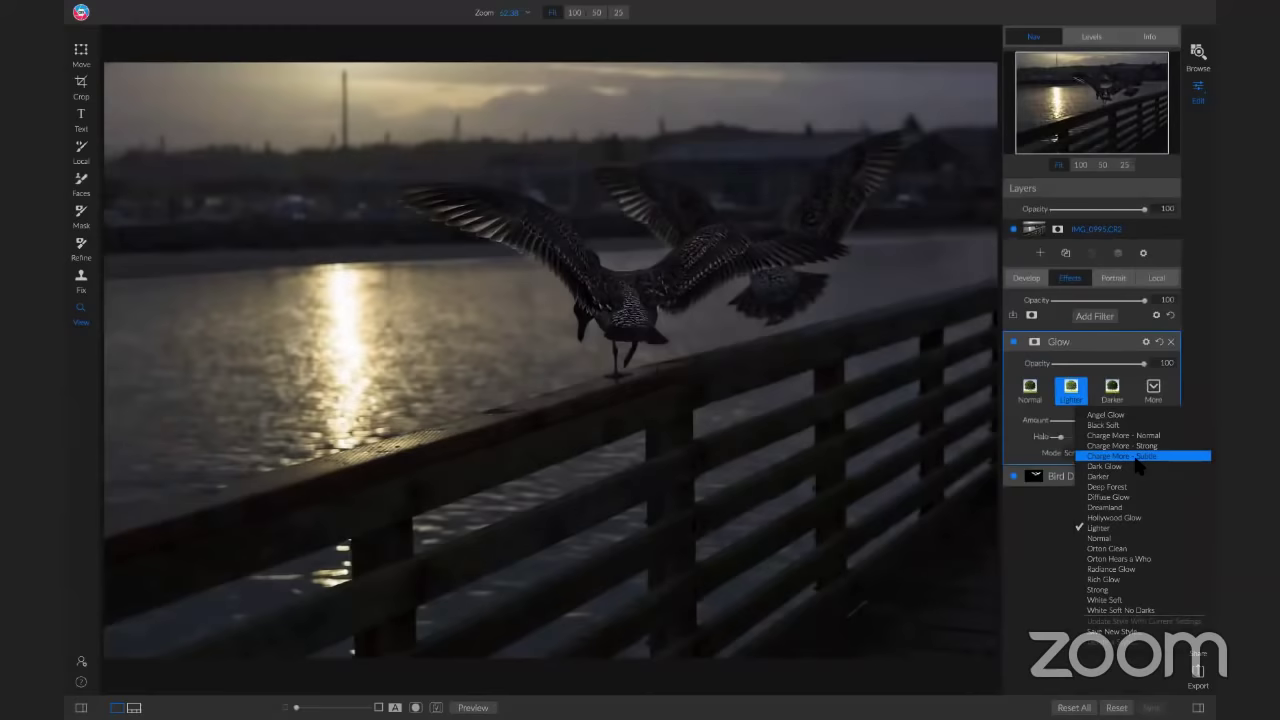
left_click(1136, 458)
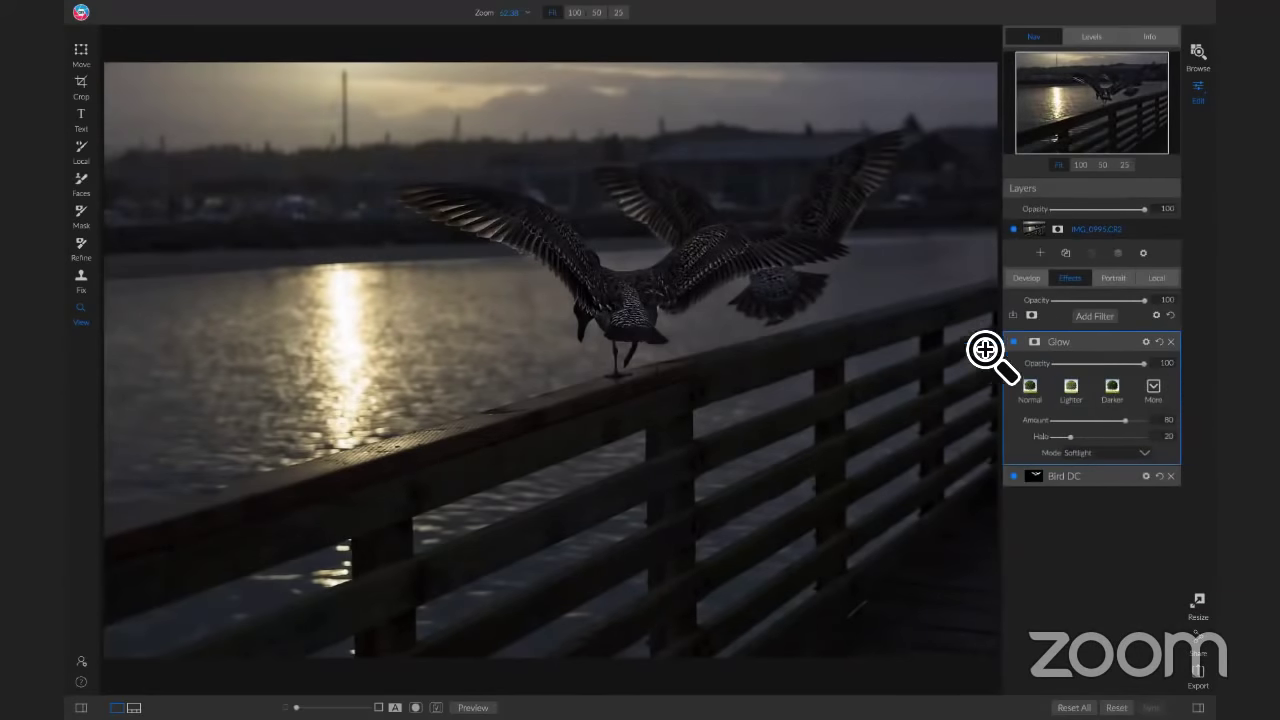
left_click(1013, 342)
left_click(1013, 342)
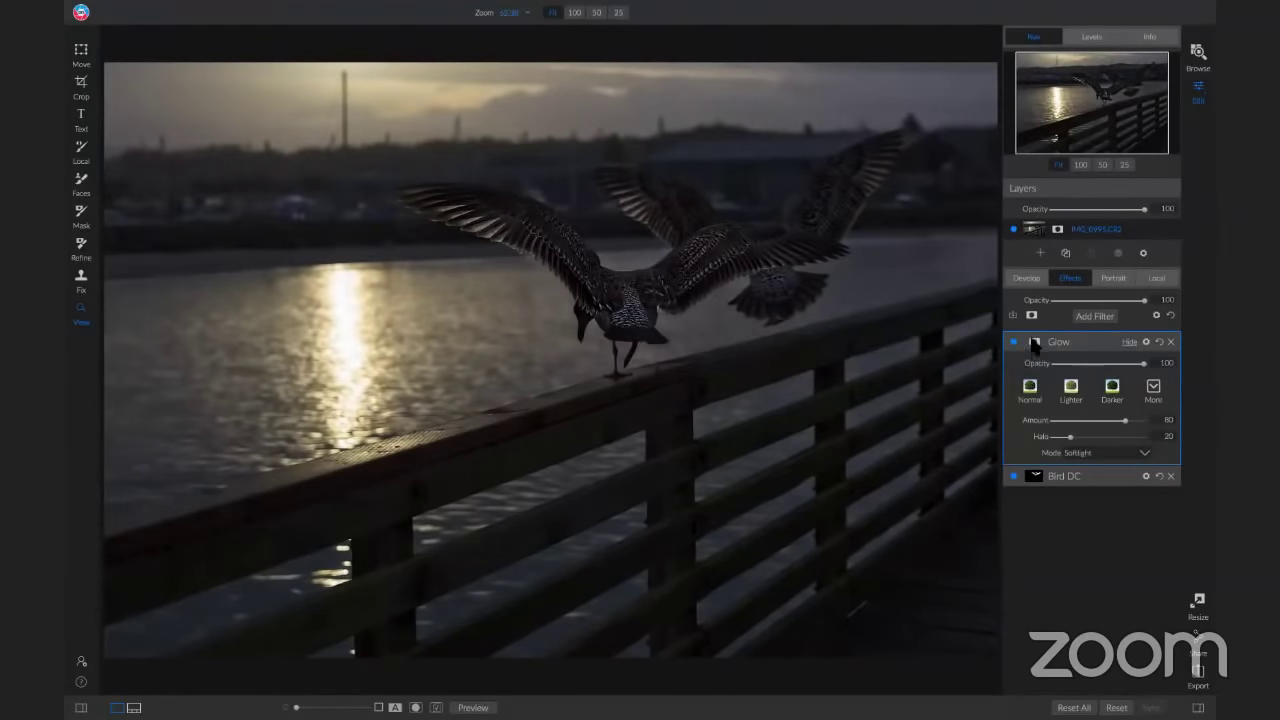
Step: Paste the copied bird mask into the Glow filter, invert it to exclude the birds, and set Glow's opacity to 58
left_click(1034, 343)
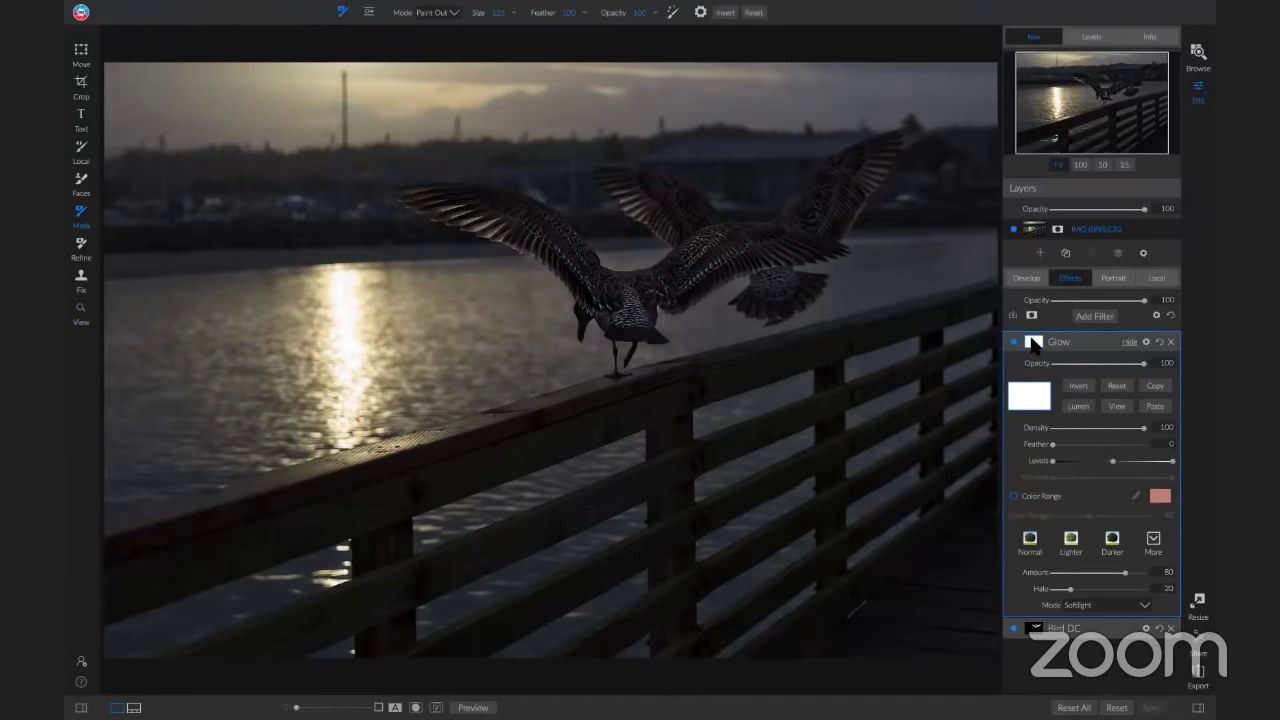
left_click(1155, 406)
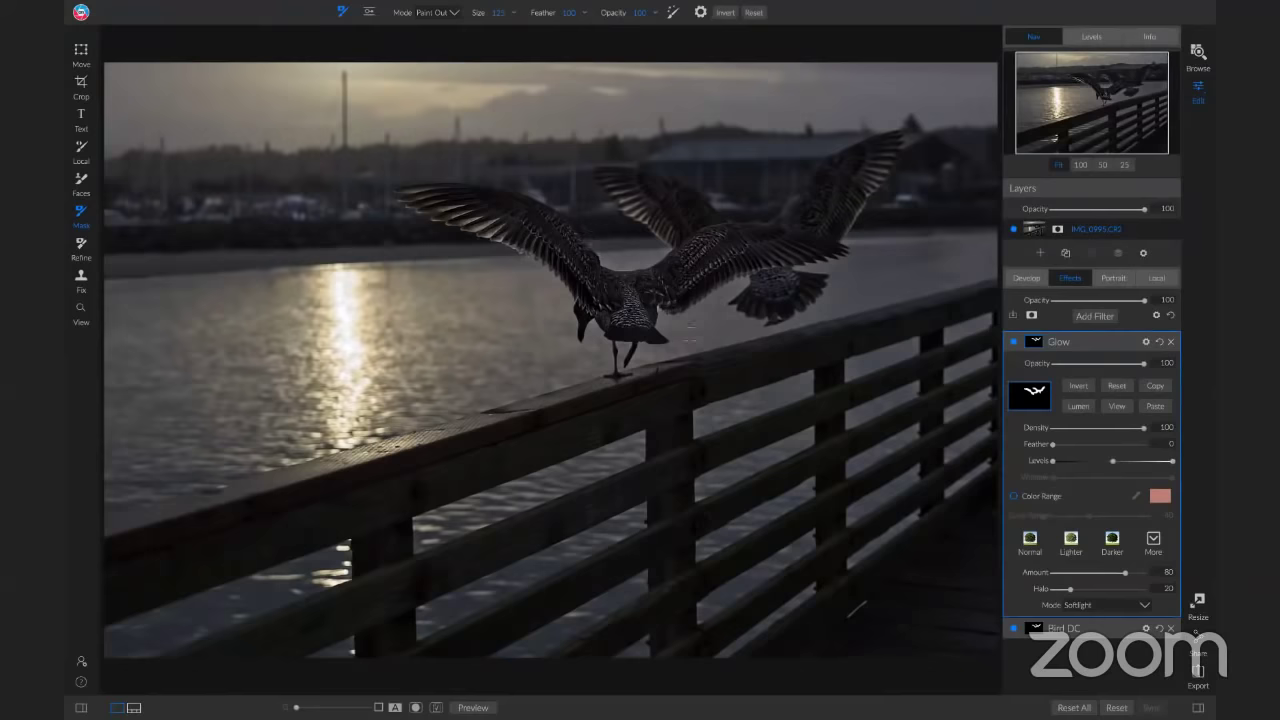
left_click(1073, 387)
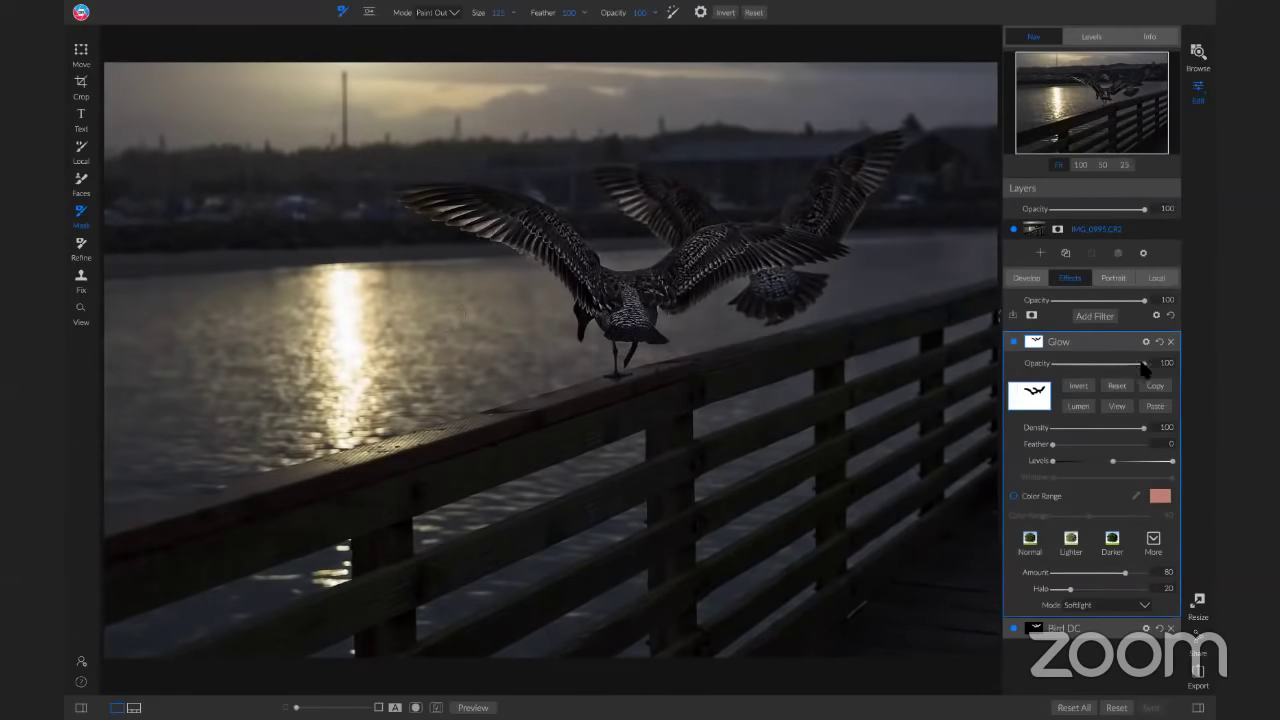
left_click_drag(1144, 364, 1105, 378)
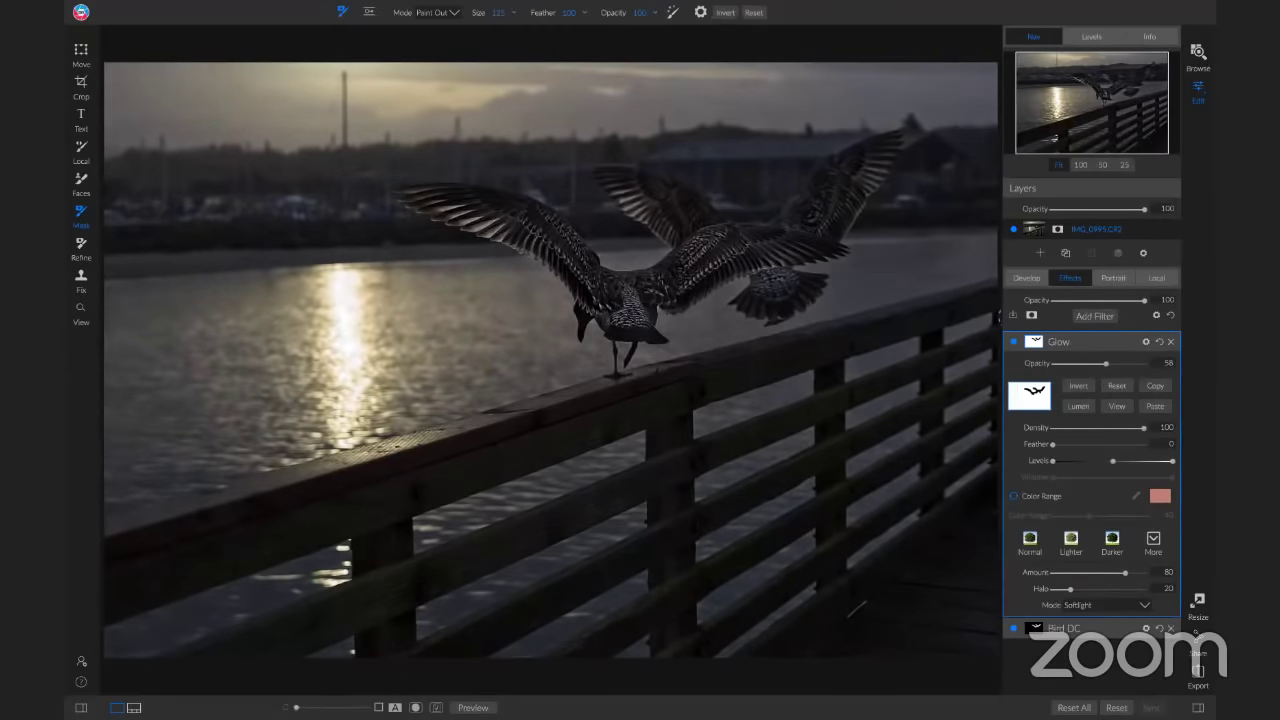
Step: Examine the sunlit water and the perched bird at 100%, comparing the edited version with the original
key("z")
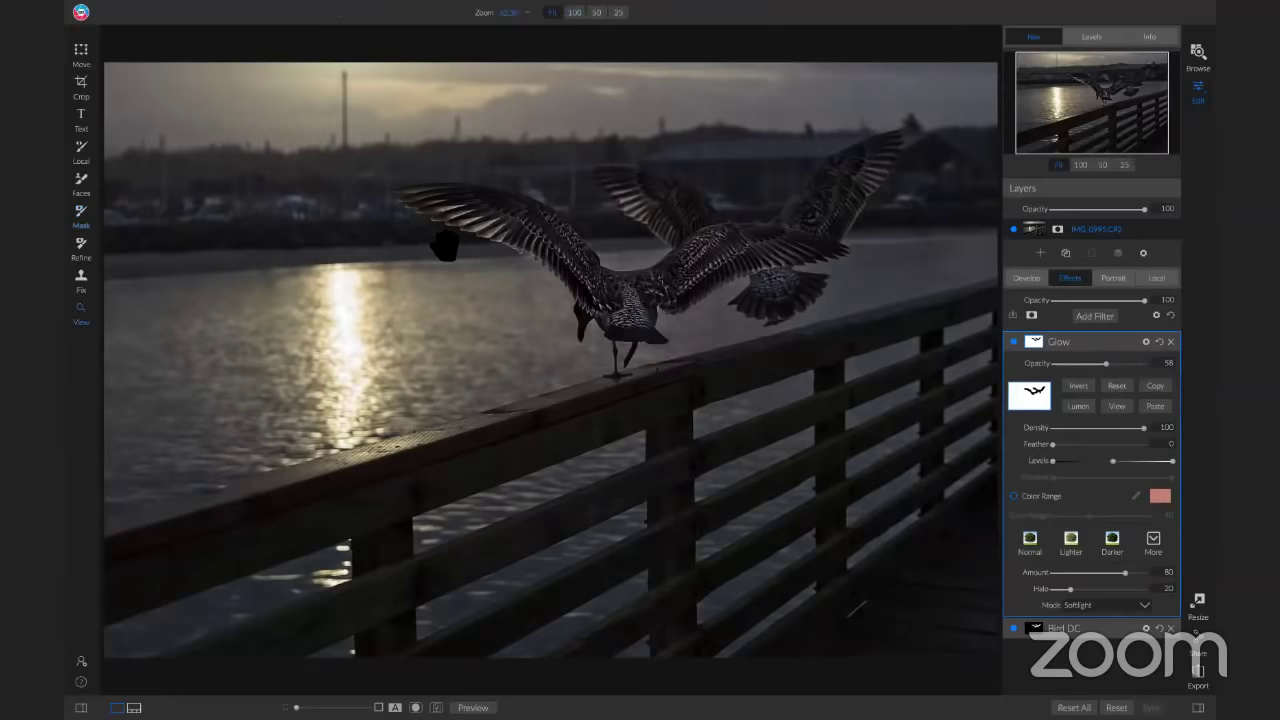
left_click(428, 270)
left_click_drag(428, 270, 472, 263)
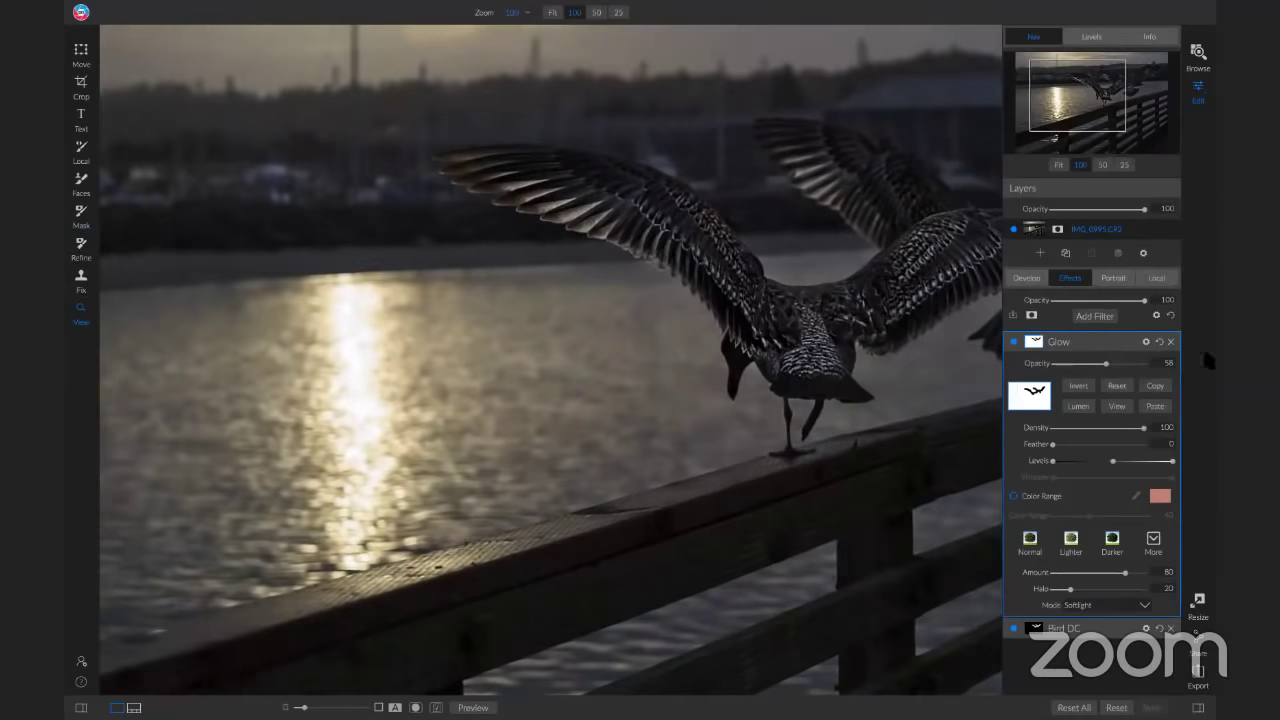
key("backslash")
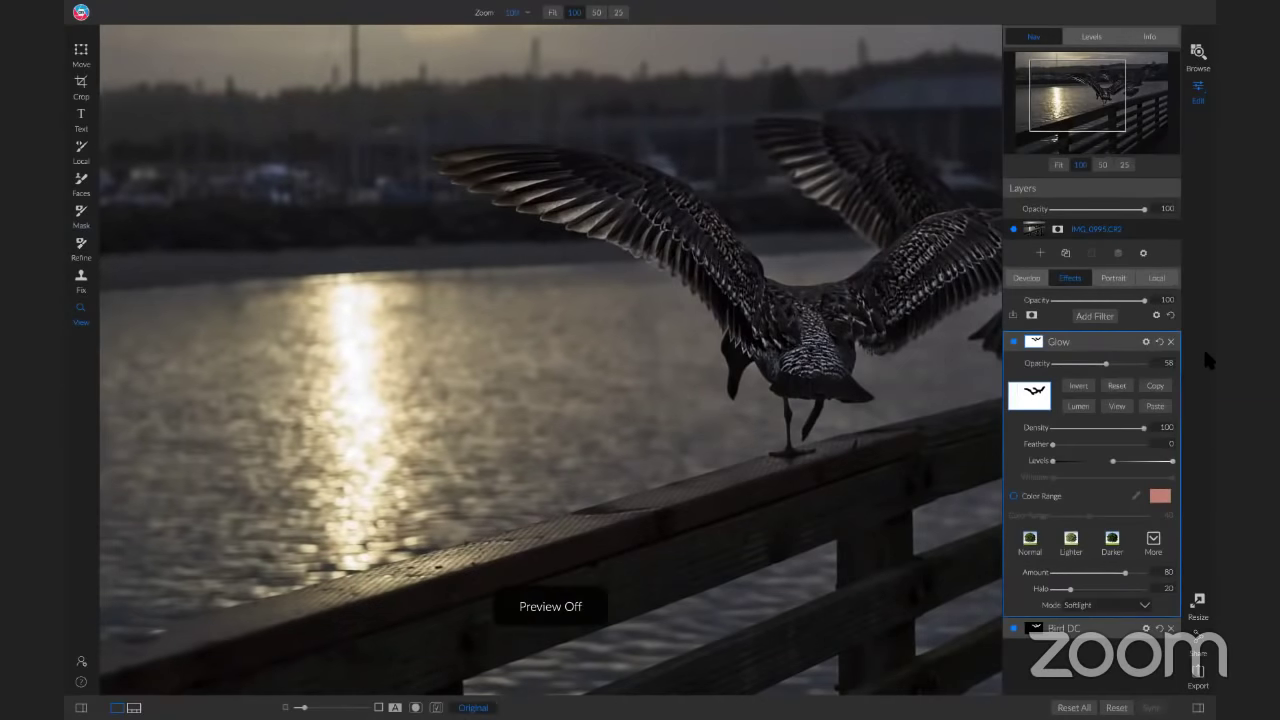
key("backslash")
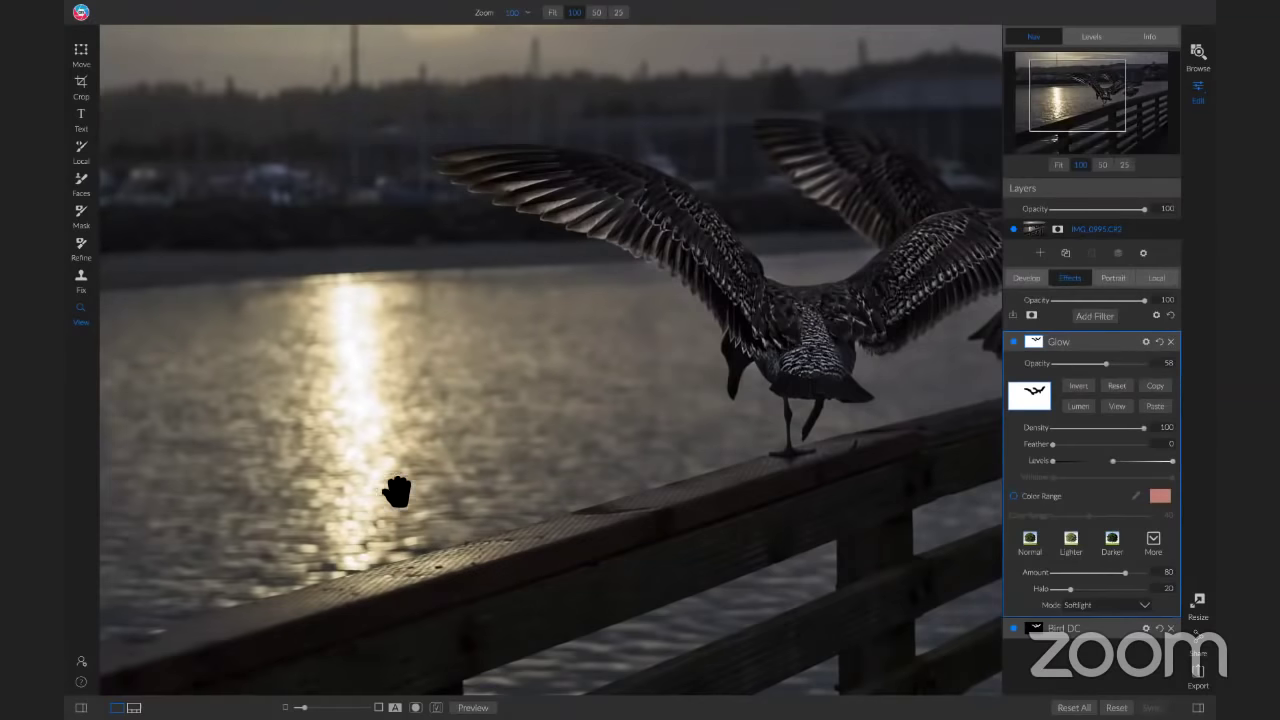
left_click(617, 471)
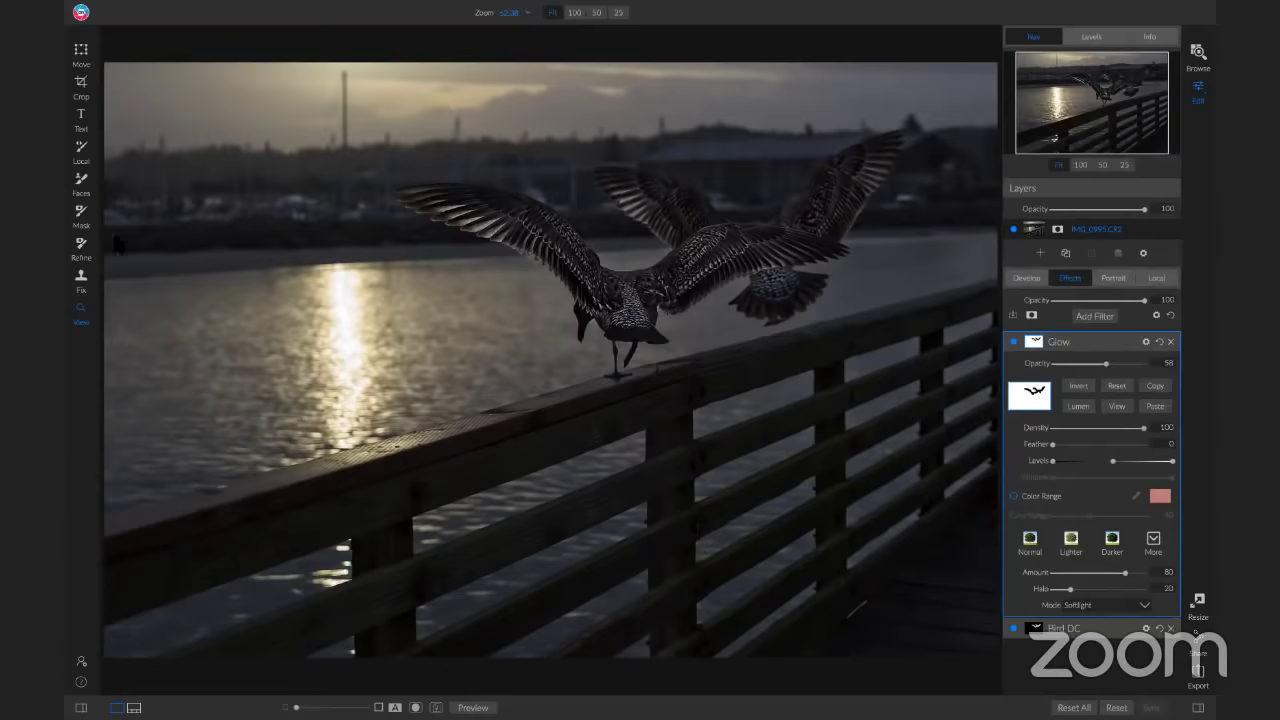
Step: Add a Linear Top masking gradient to the Glow mask, centred on the railing beneath the perched bird
left_click(82, 214)
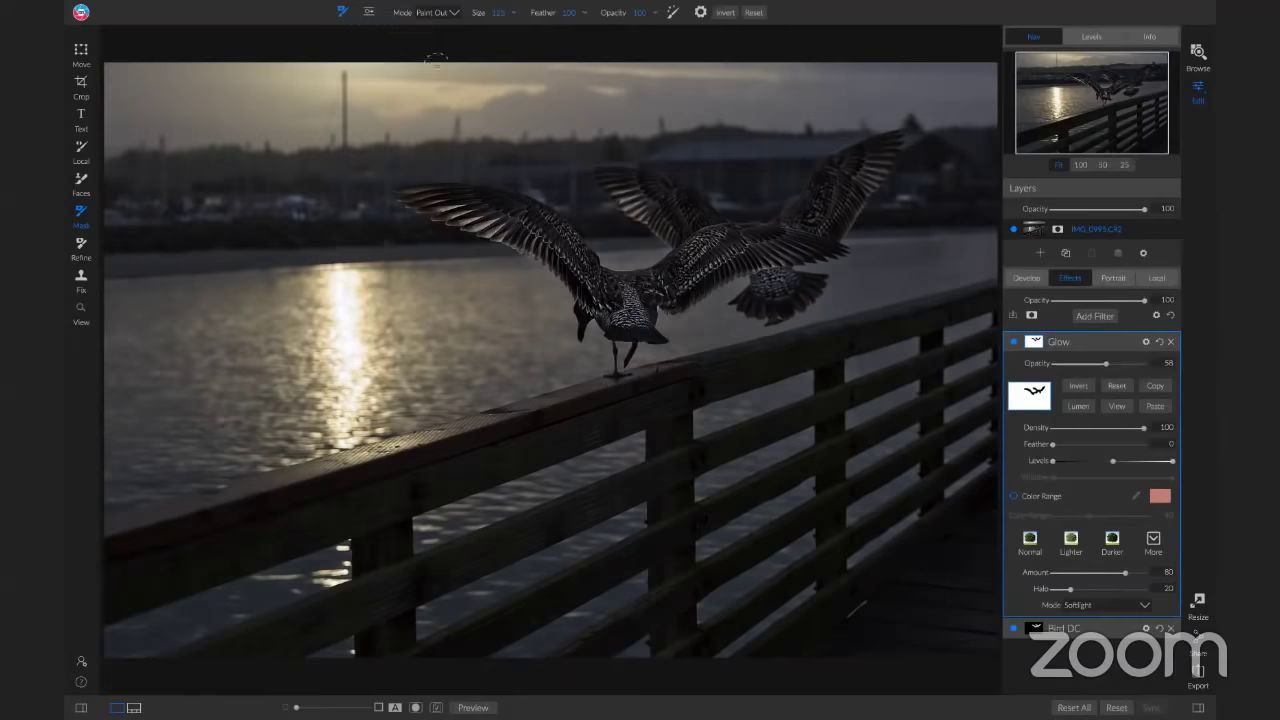
key("m")
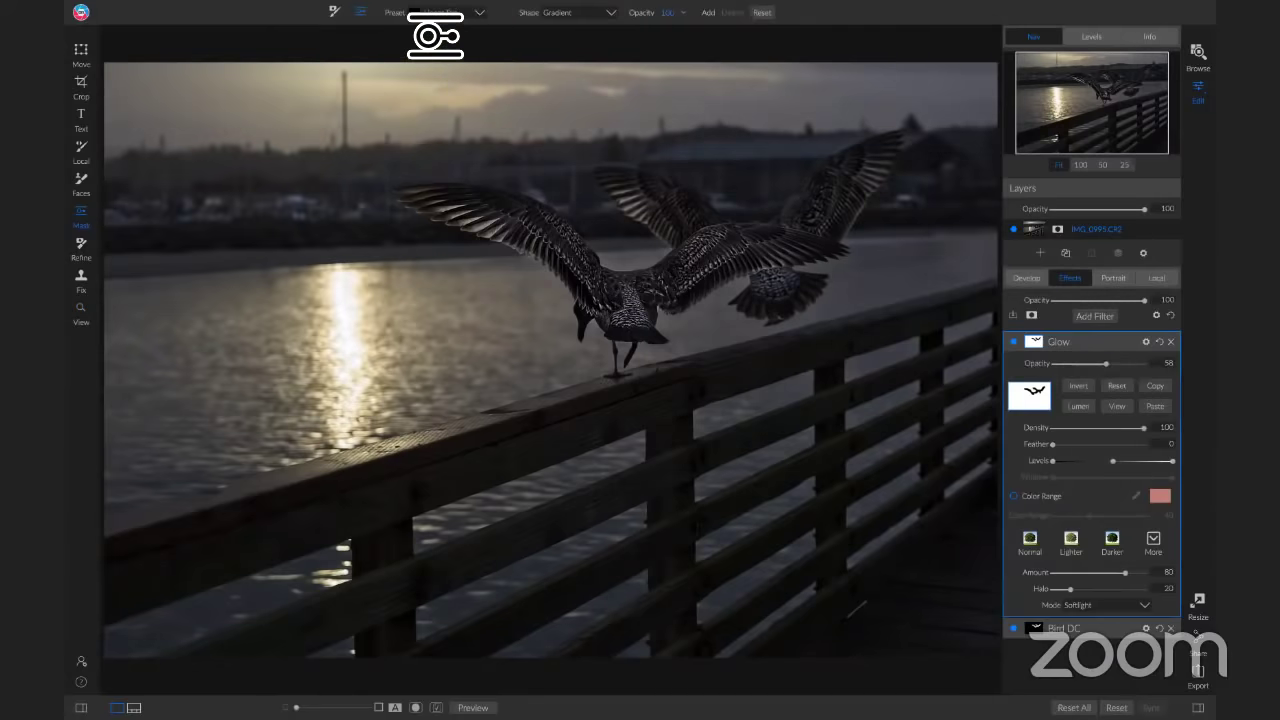
left_click(438, 13)
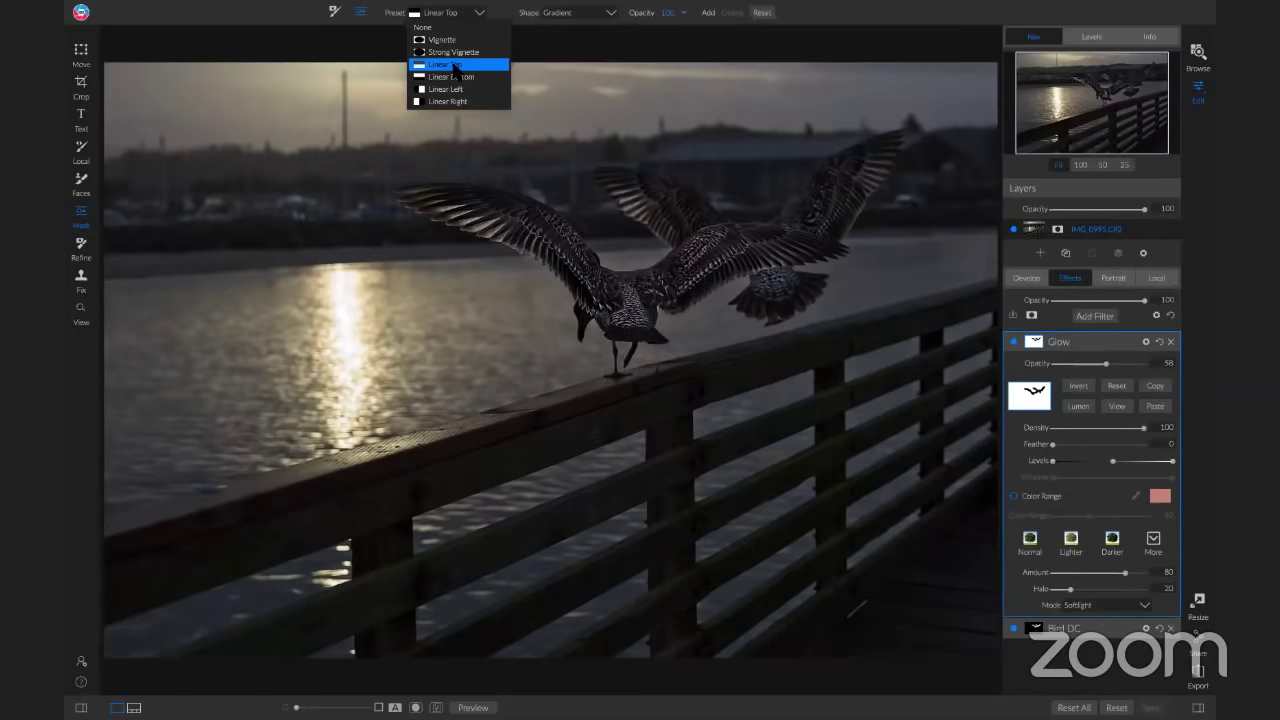
left_click(455, 66)
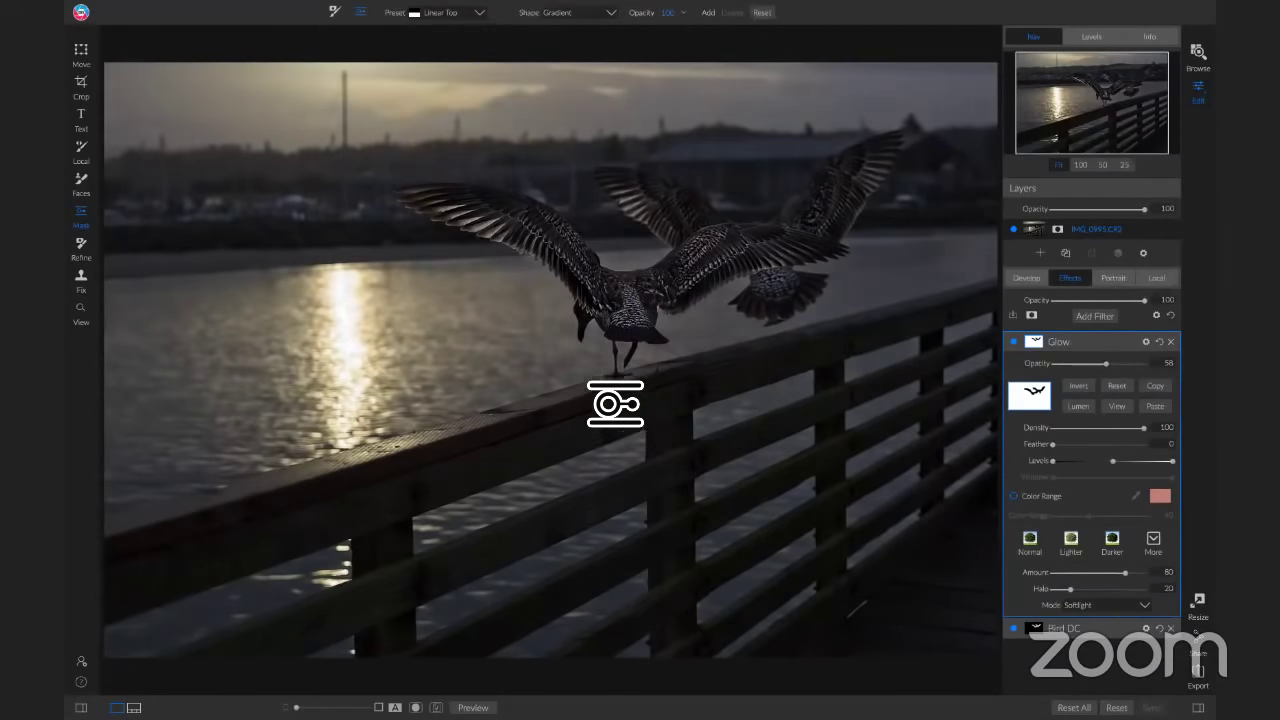
left_click(609, 390)
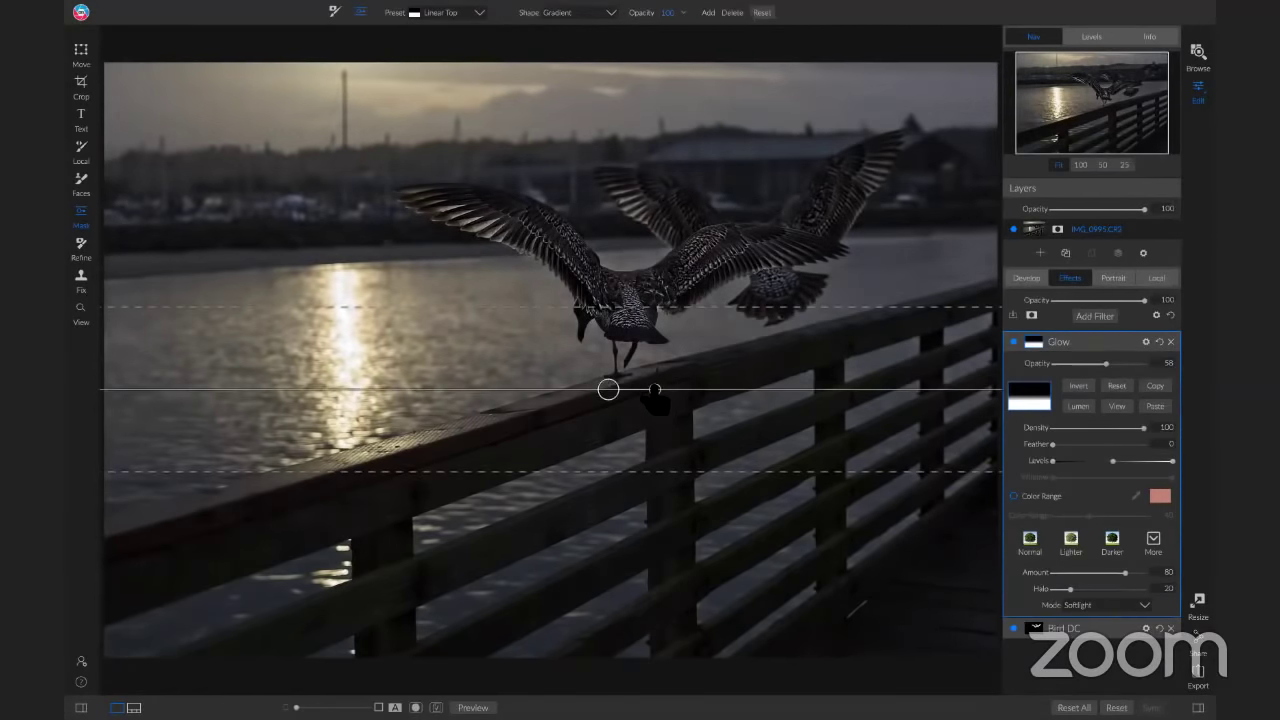
Step: Angle the Glow gradient along the railing to exclude the pier, narrow its transition, and compare the filter on and off
left_click_drag(586, 457, 455, 430)
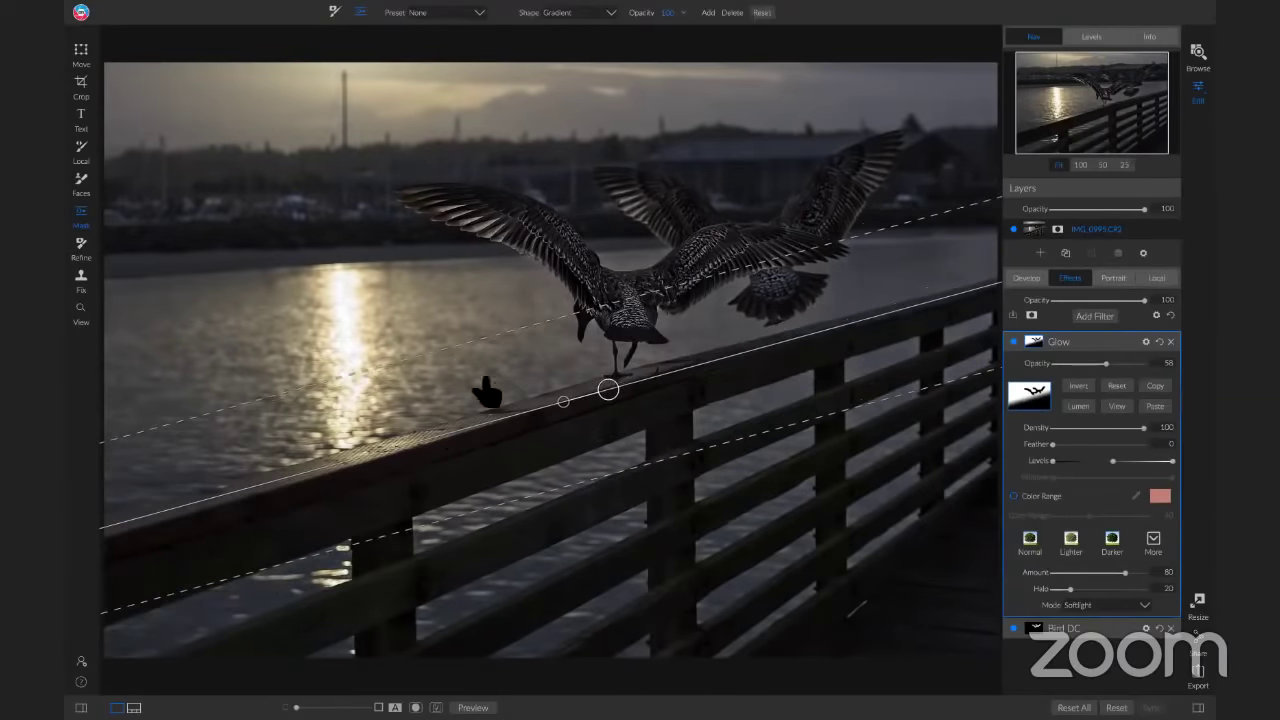
left_click_drag(531, 326, 546, 404)
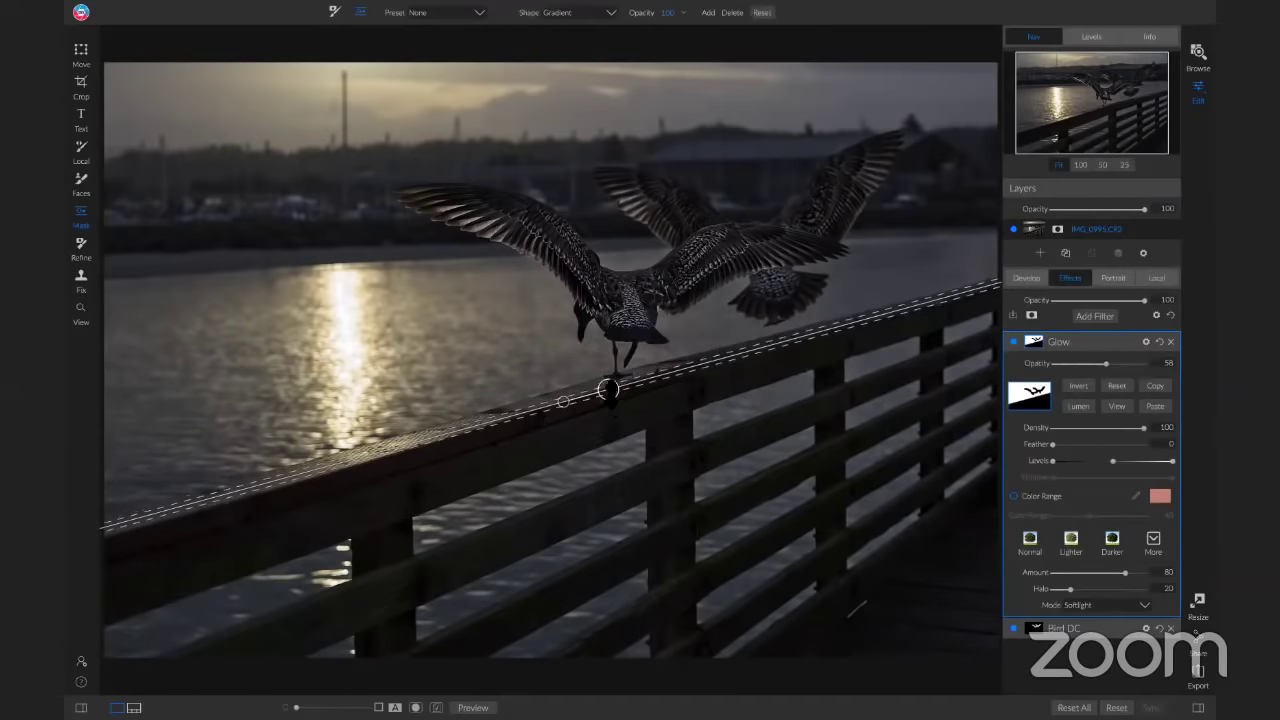
mouse_move(575, 408)
left_mouse_down()
mouse_move(618, 398)
mouse_move(564, 398)
left_mouse_up()
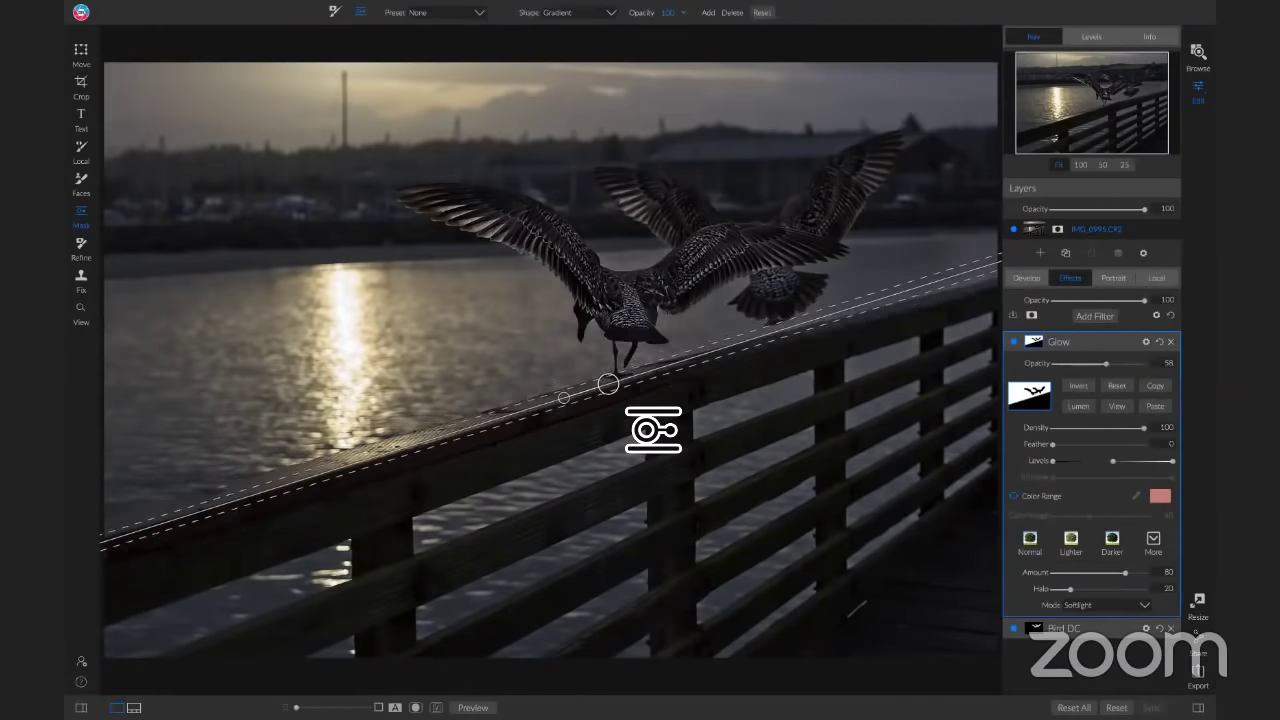
left_click(1014, 342)
left_click(1014, 342)
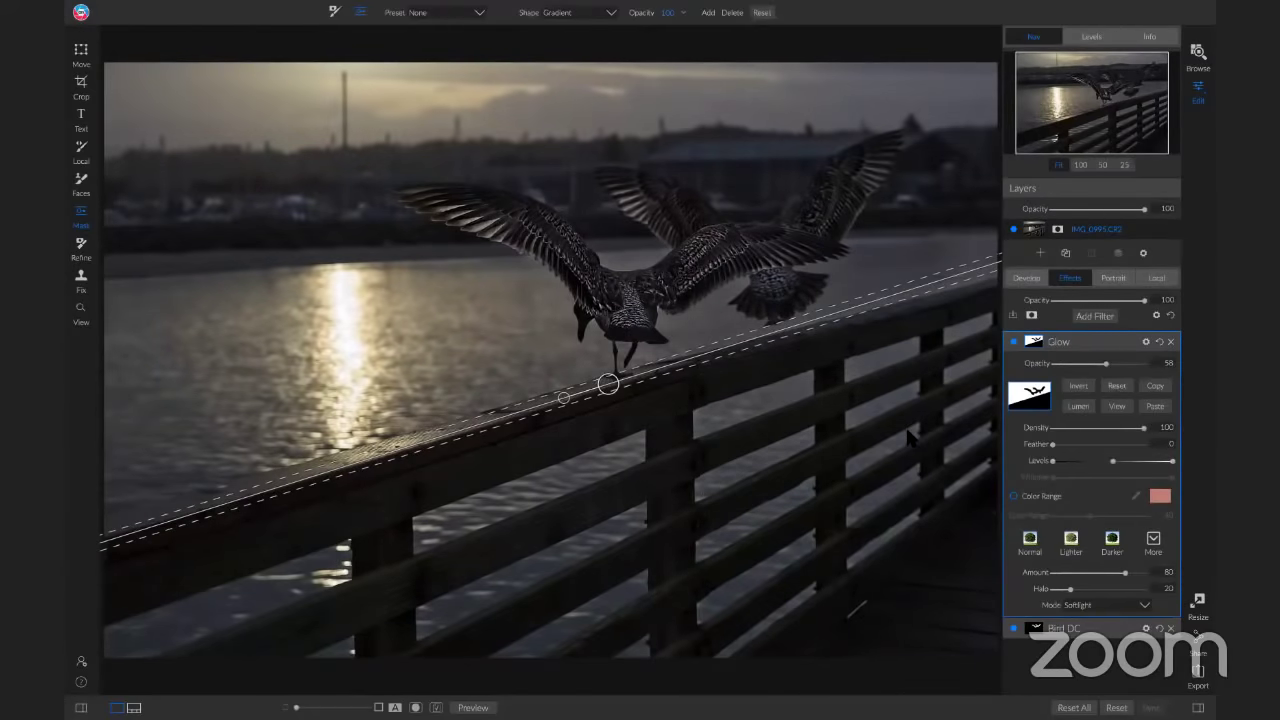
Step: Add a Tone Enhancer filter to the gull photo and set its Exposure to -1.05, discarding the first trial adjustments
left_click(1106, 318)
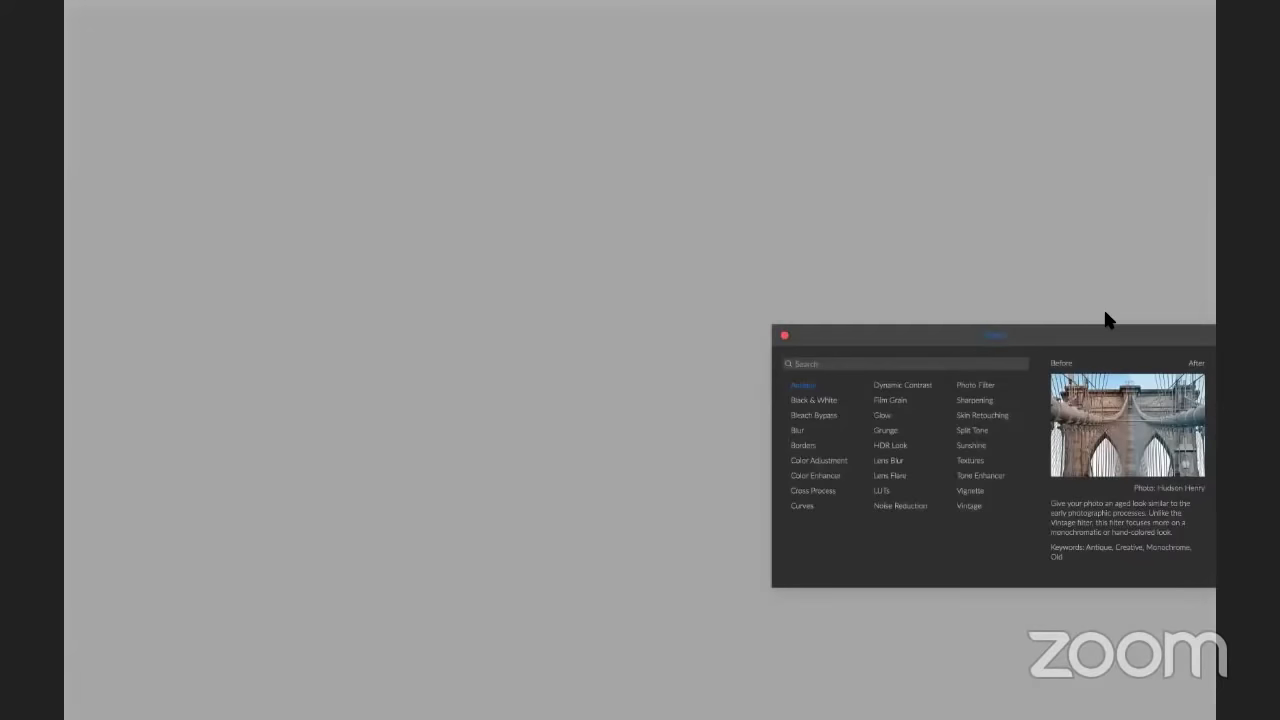
left_click(980, 477)
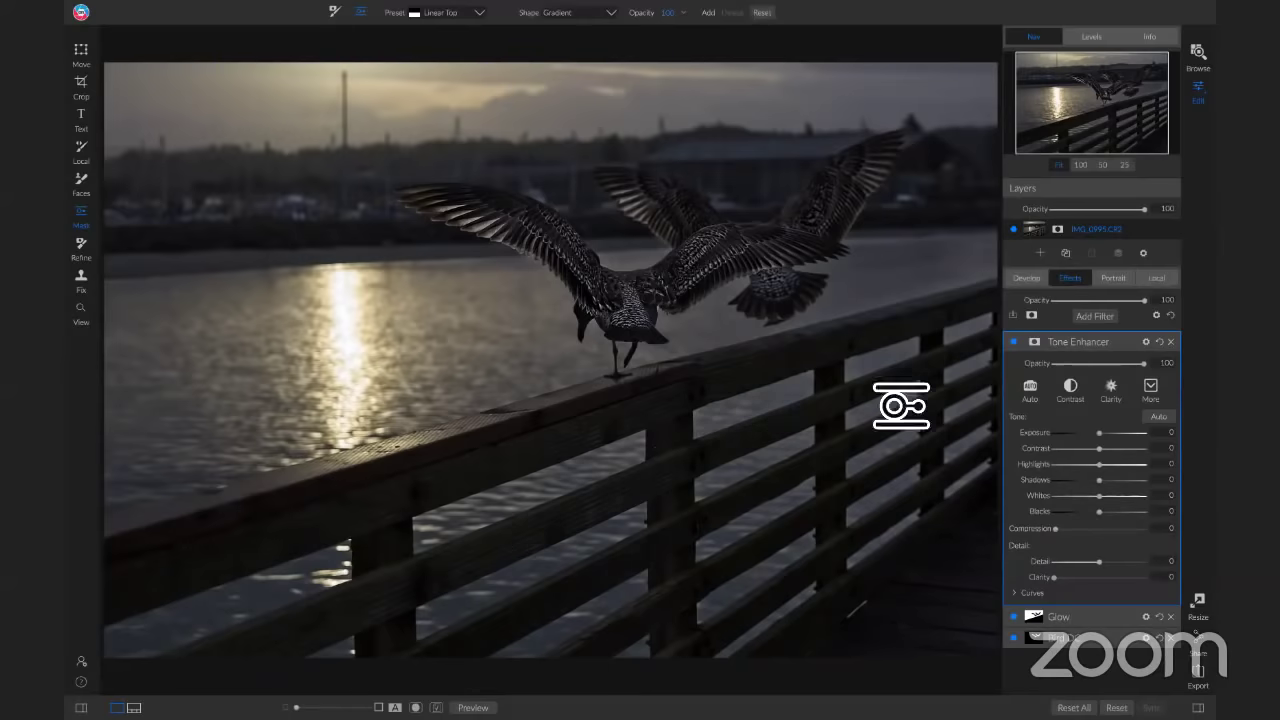
left_click(1030, 390)
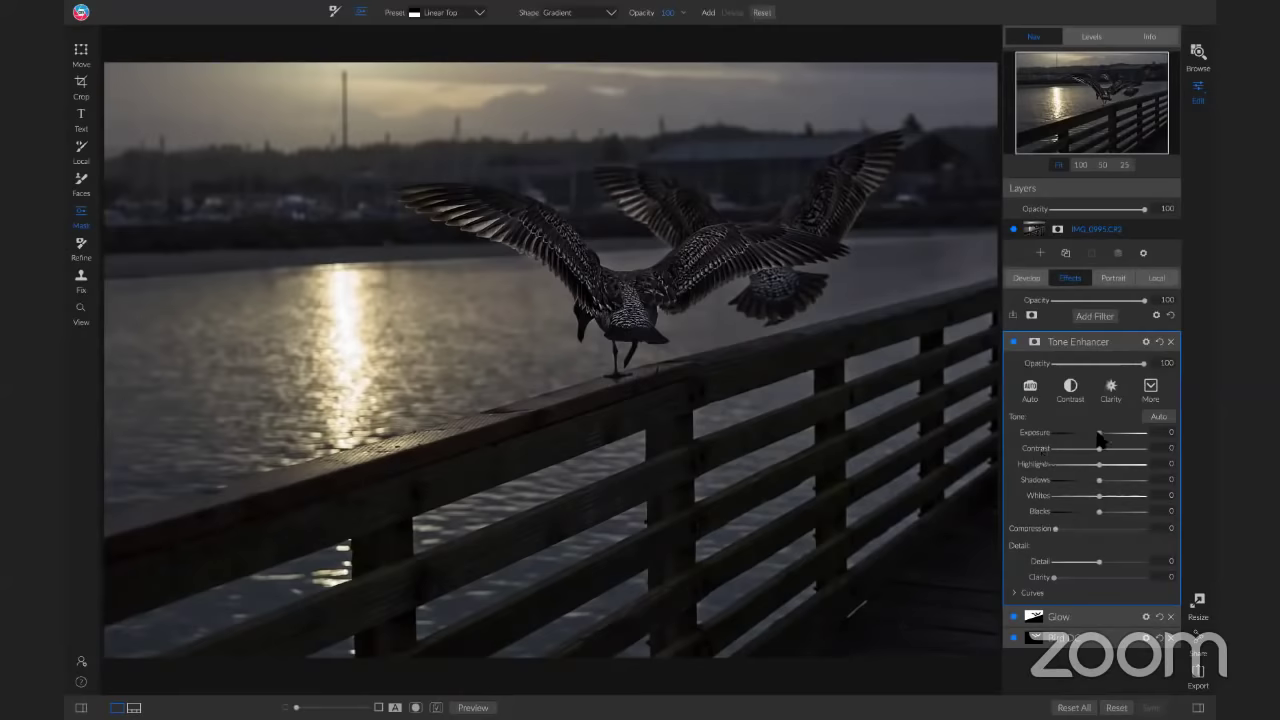
left_click_drag(1097, 433, 1070, 457)
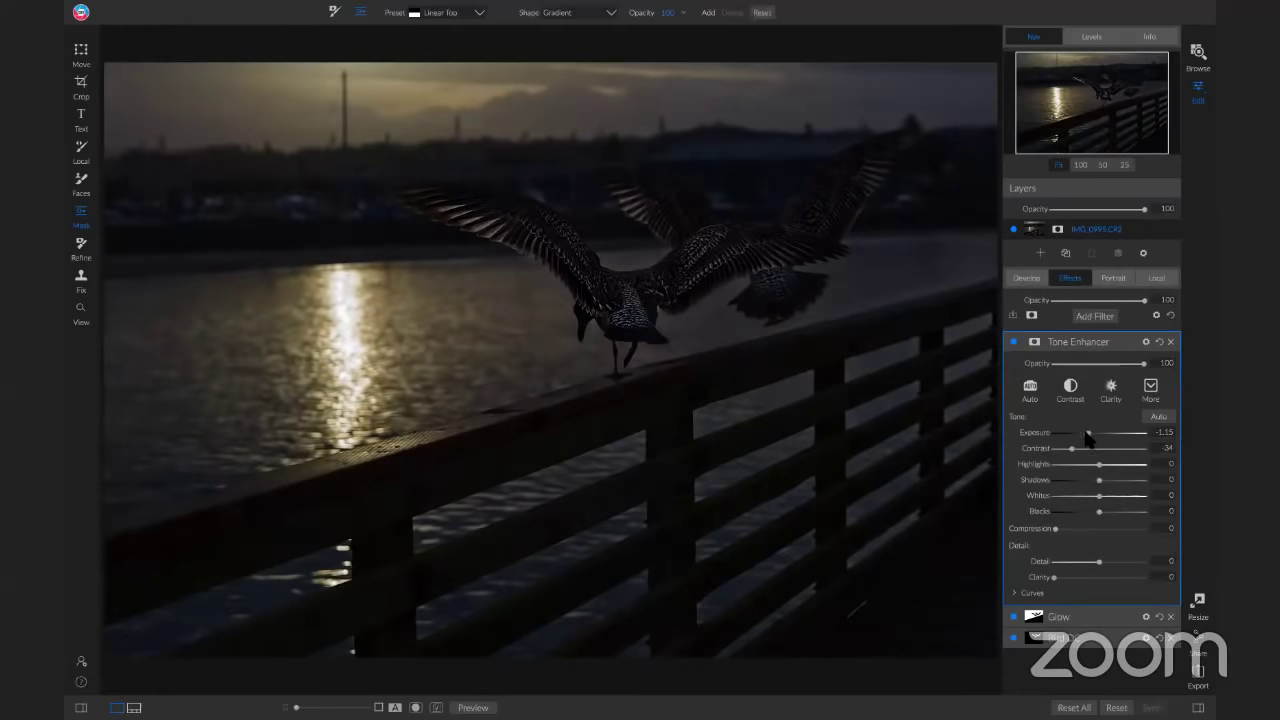
left_click(1159, 342)
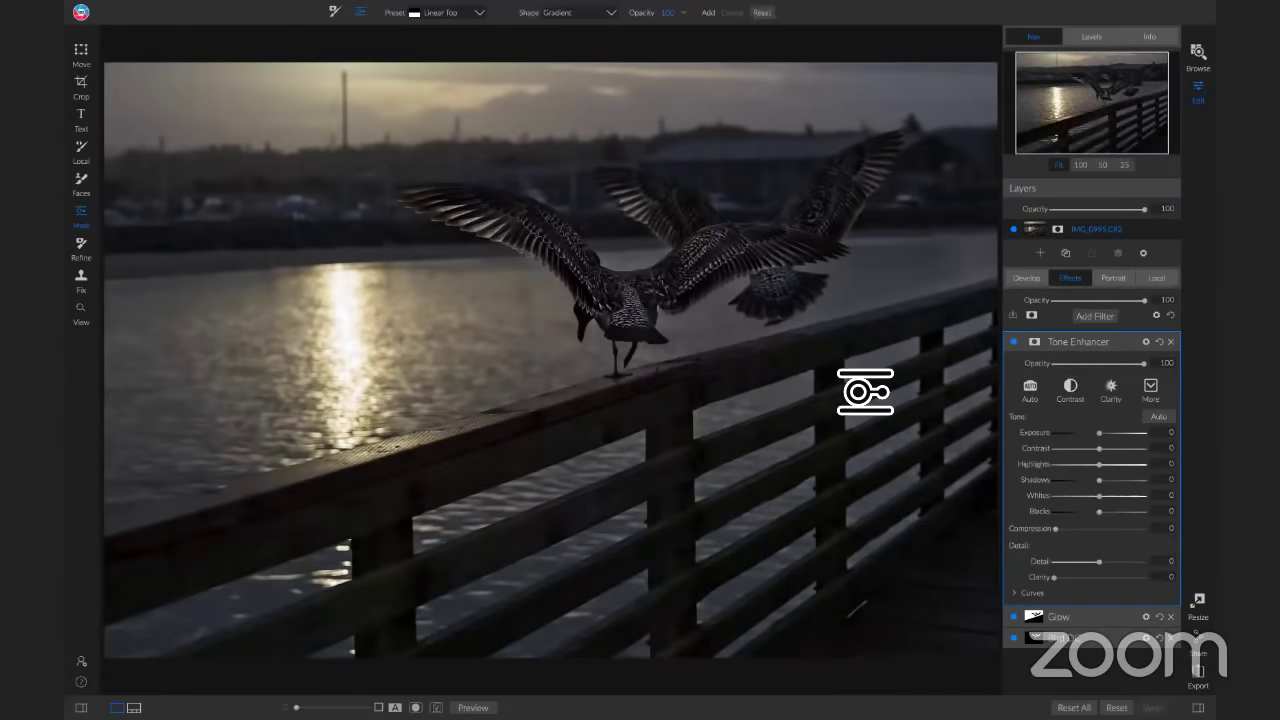
left_click_drag(1096, 433, 1083, 440)
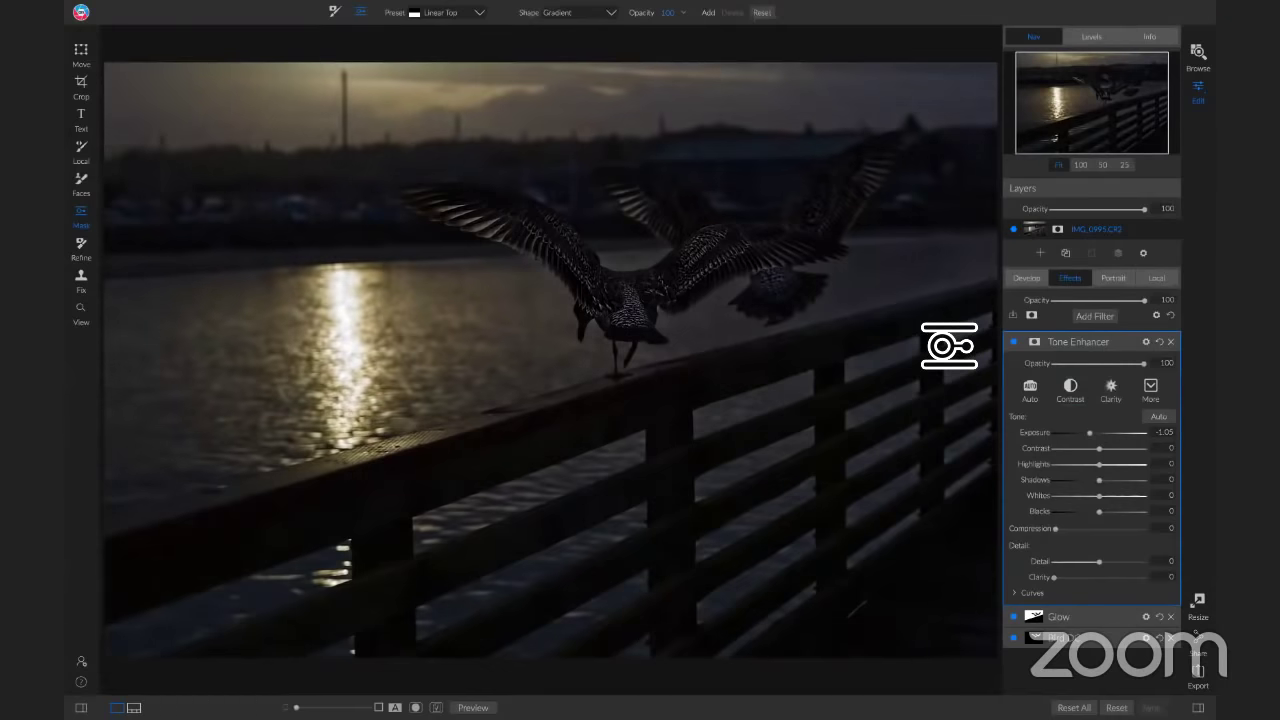
Step: Mask the Tone Enhancer to the pier with a Linear Top gradient, angled along the railing beneath the bird and with a narrow transition
key("z")
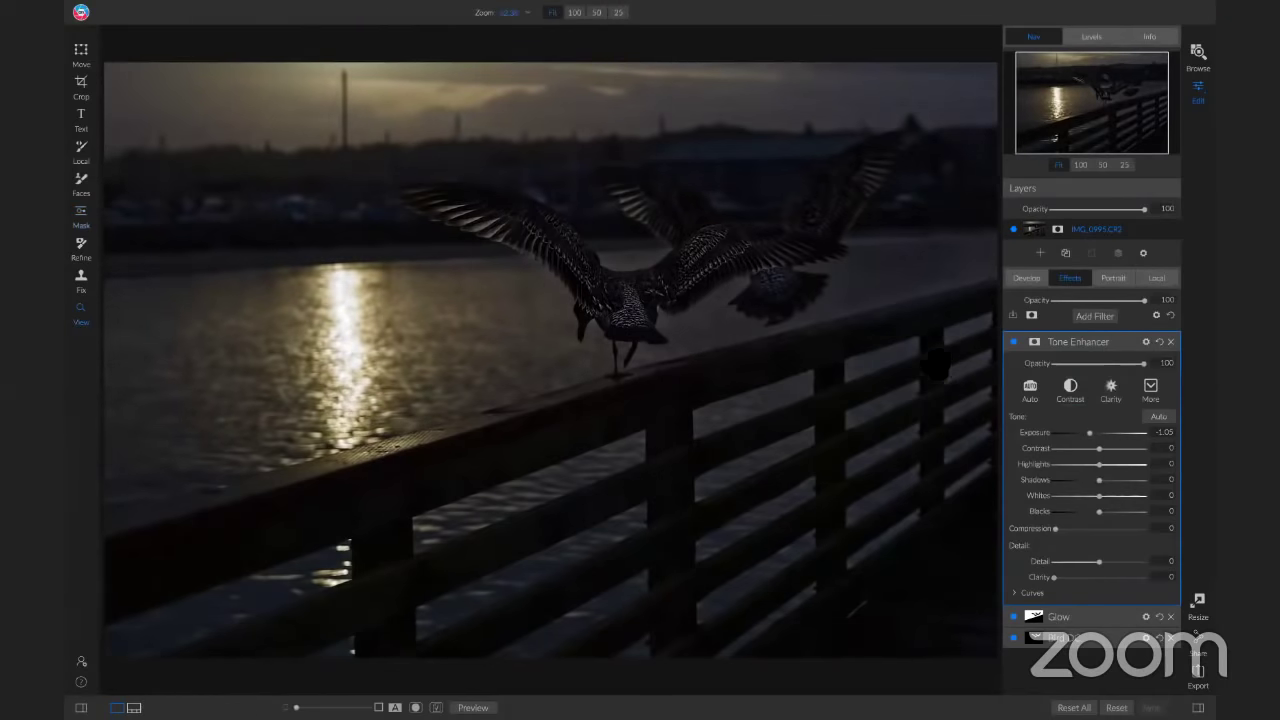
left_click(934, 345)
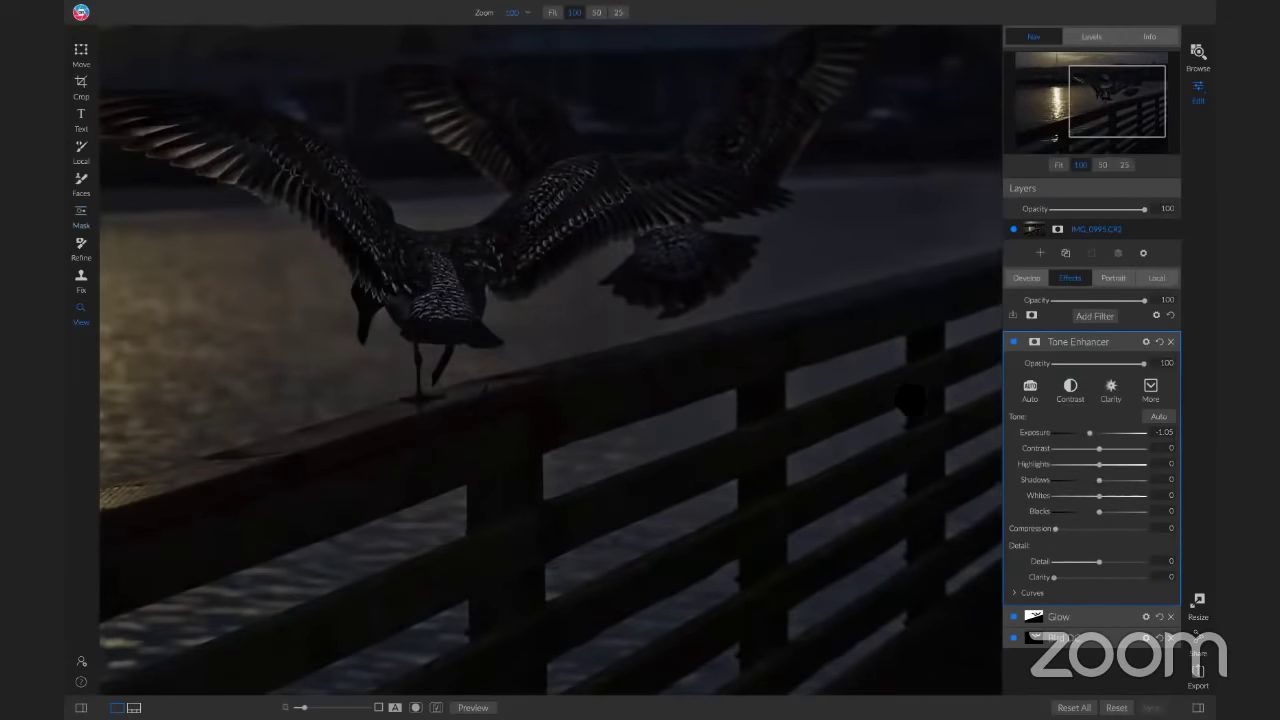
left_click_drag(810, 456, 690, 446)
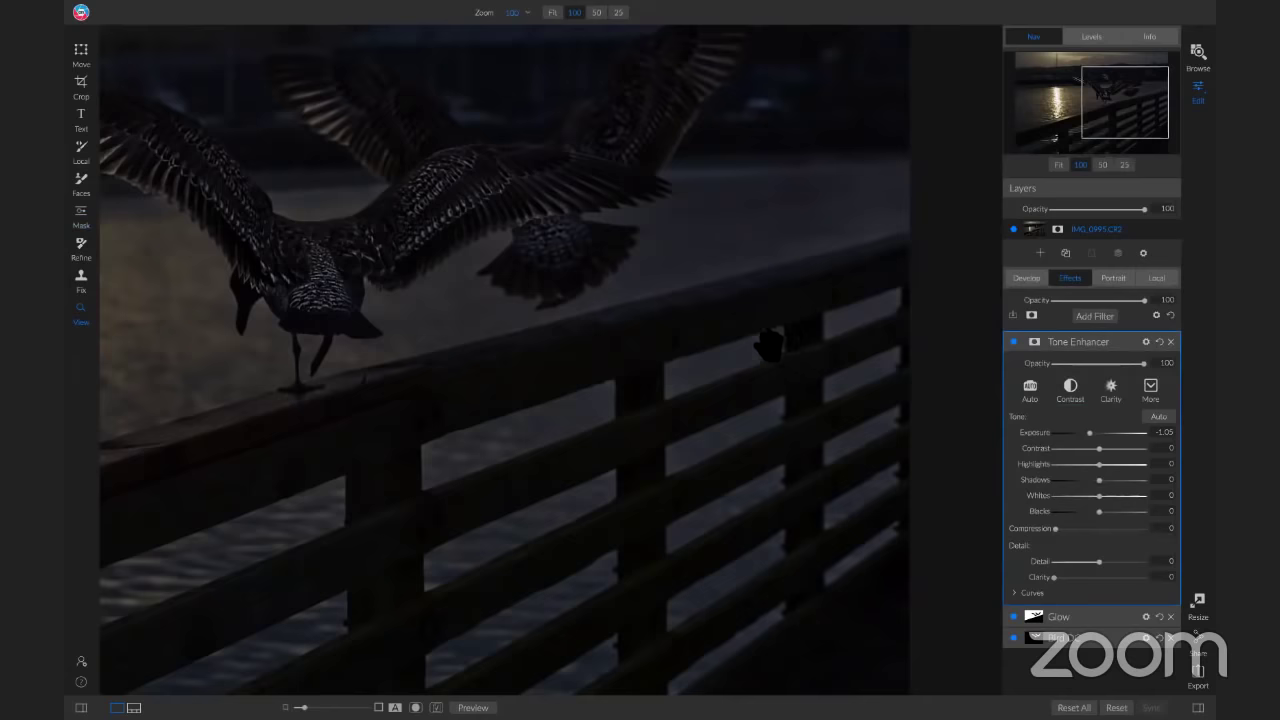
left_click(889, 434)
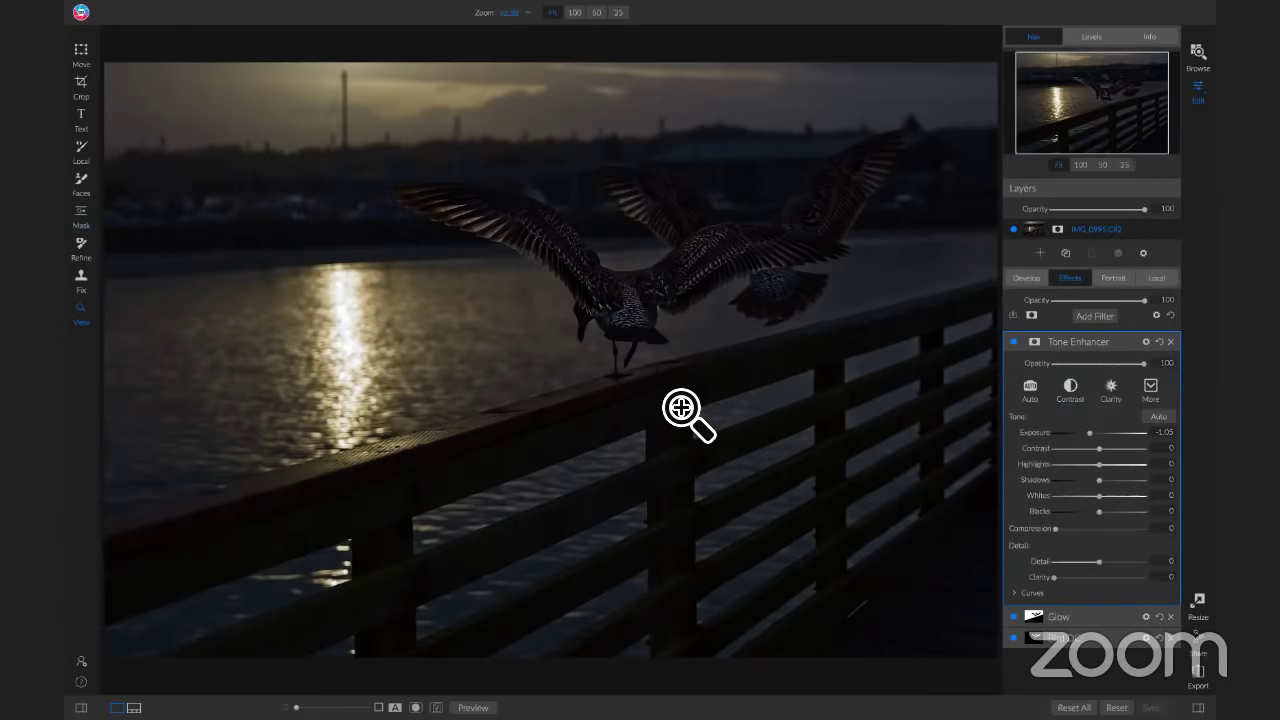
key("m")
left_click(629, 384)
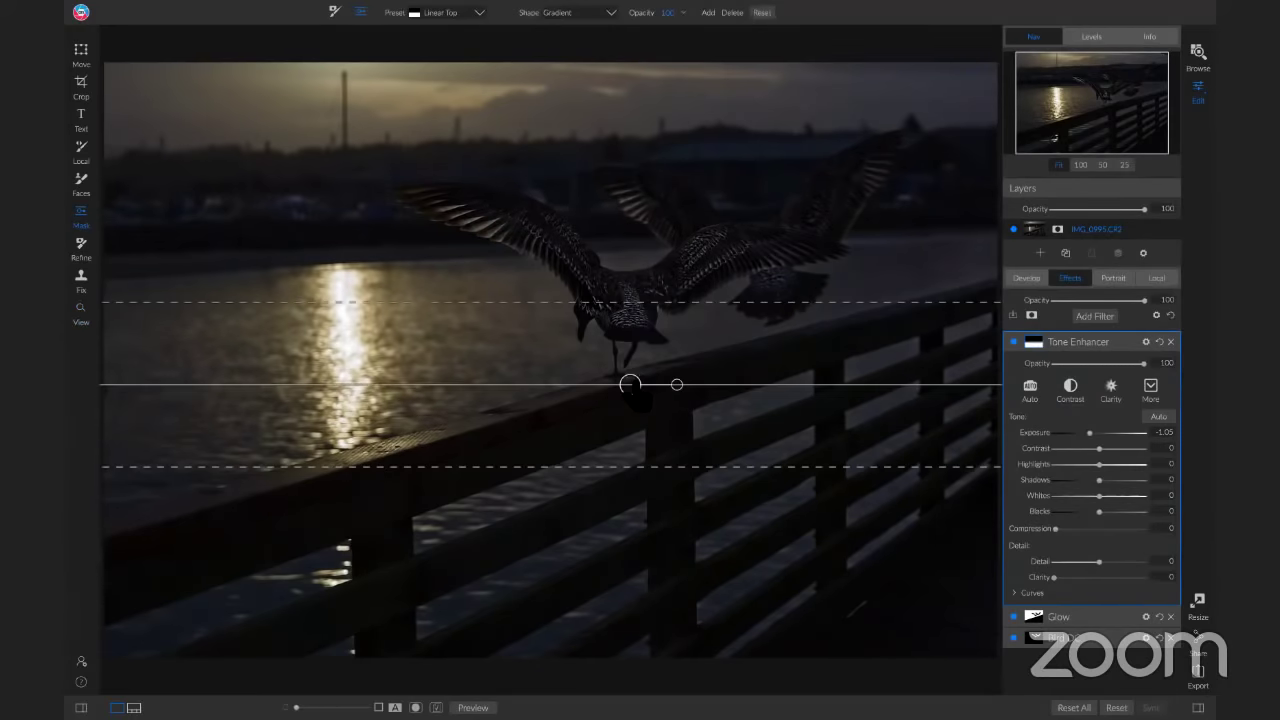
mouse_move(677, 384)
left_mouse_down()
mouse_move(690, 372)
mouse_move(676, 373)
left_mouse_up()
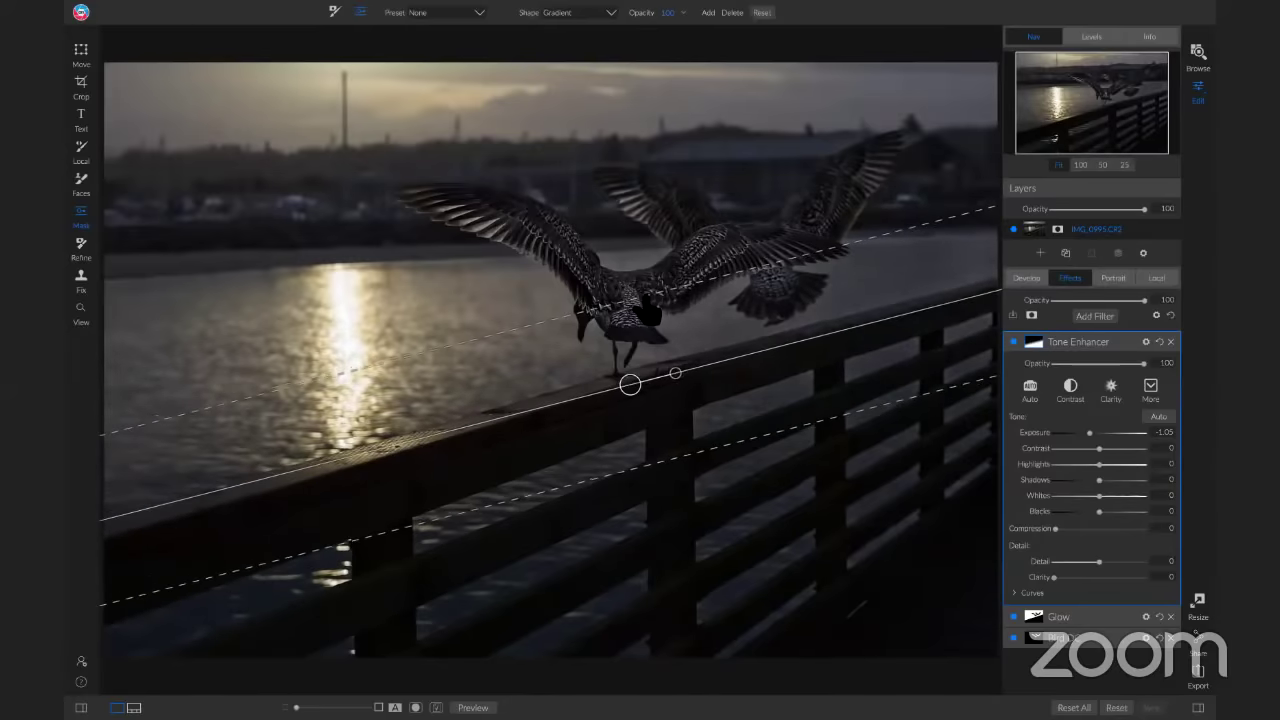
left_click_drag(647, 293, 656, 369)
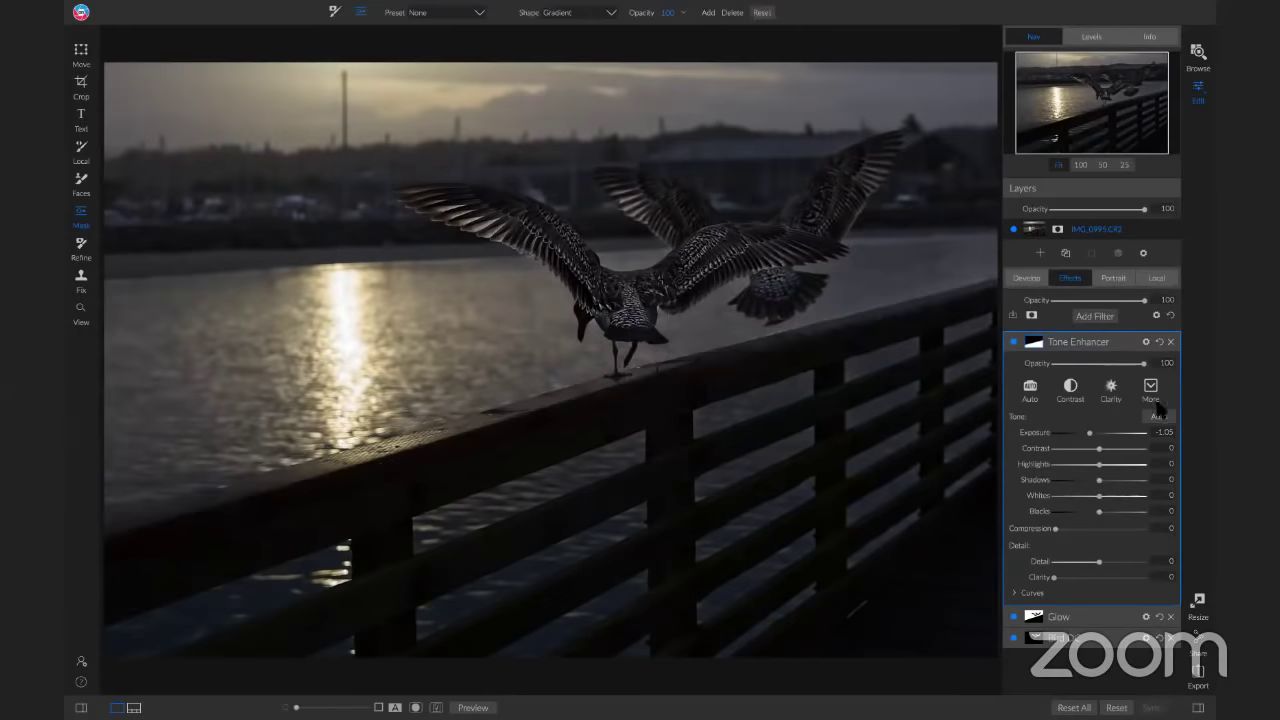
Step: Set the Tone Enhancer's opacity to 30 and compare the photo with the preview off and on
left_click_drag(1143, 364, 1080, 378)
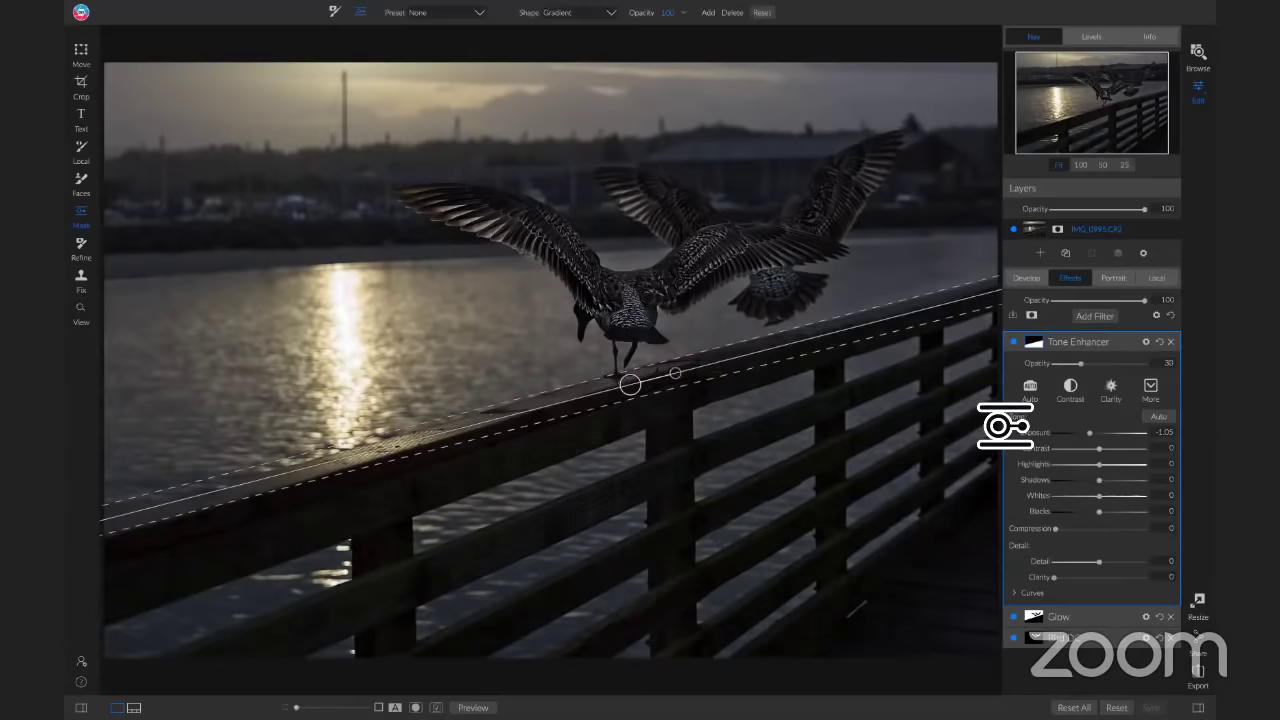
key("backslash")
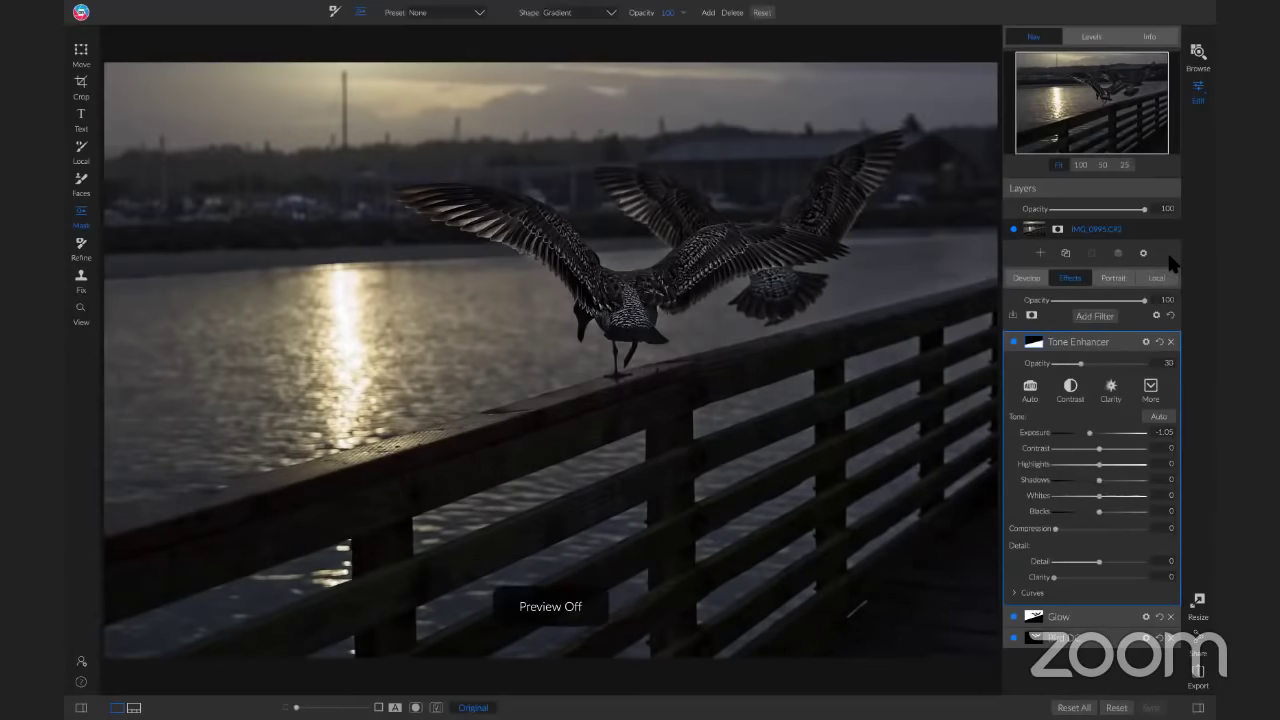
key("backslash")
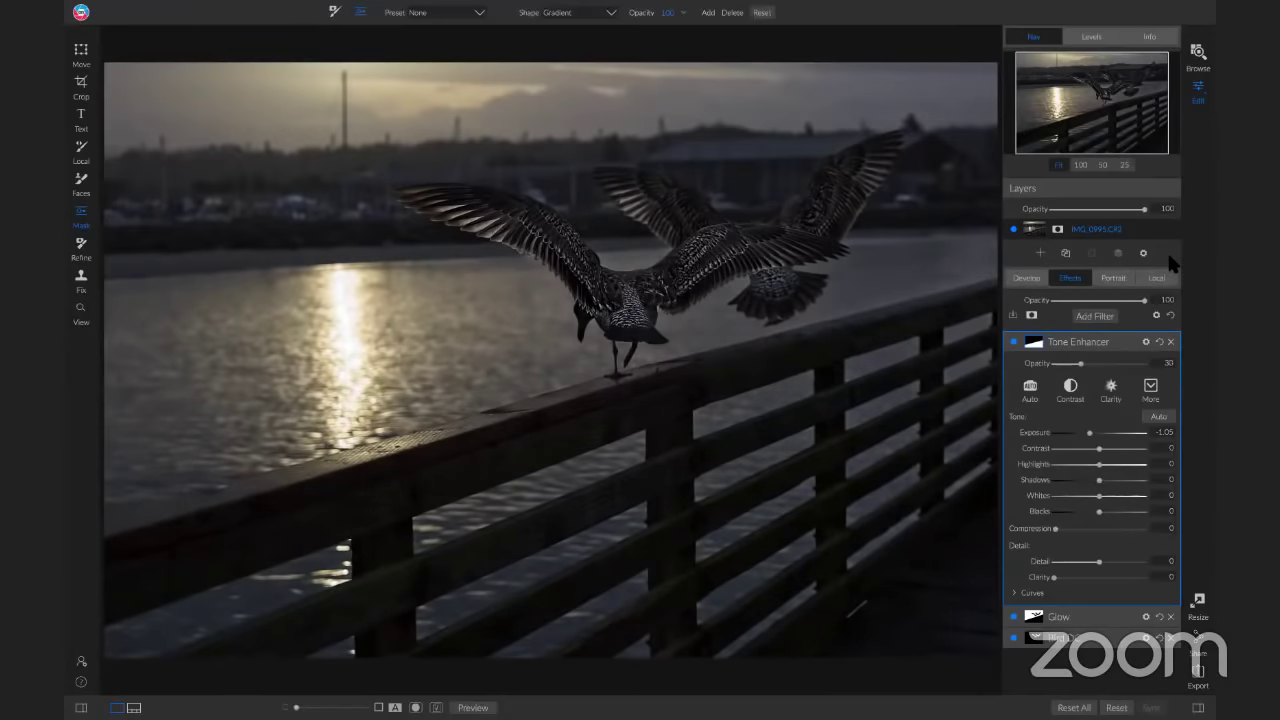
left_click_drag(630, 384, 651, 477)
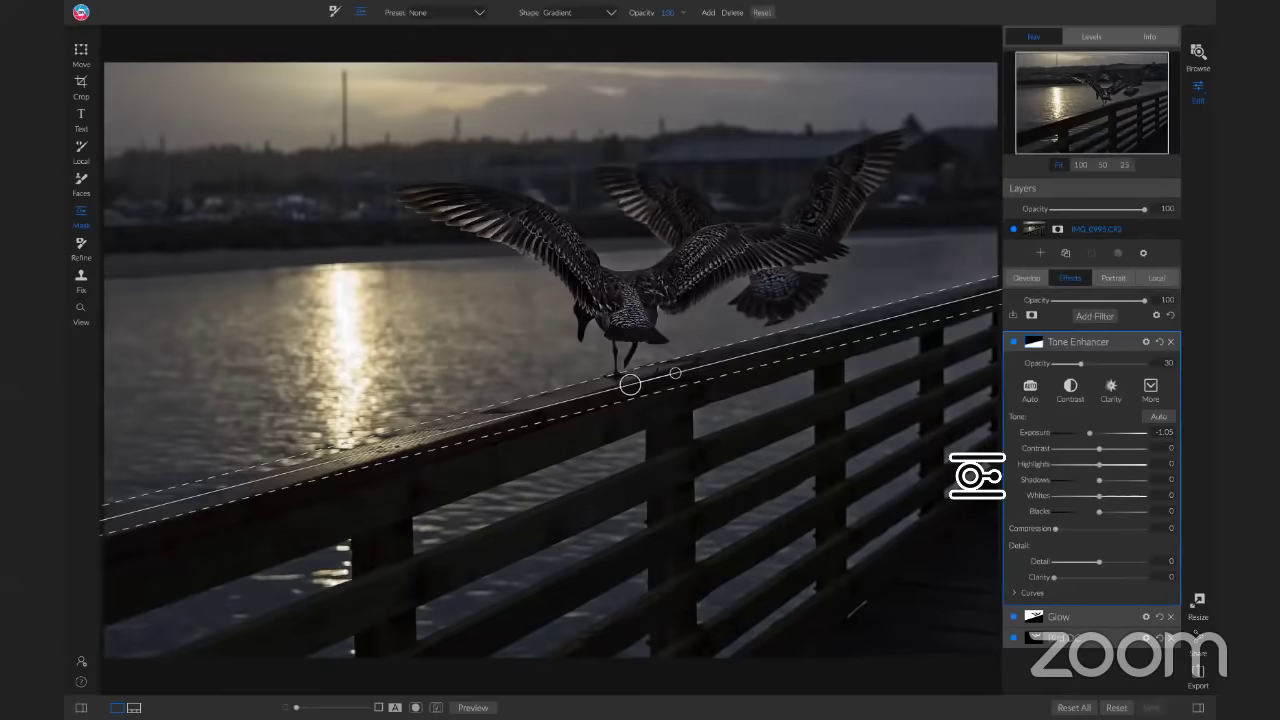
Step: Set the Exposure in the Develop Tone & Color settings to -1.3 and compare the result with the original
left_click(1027, 278)
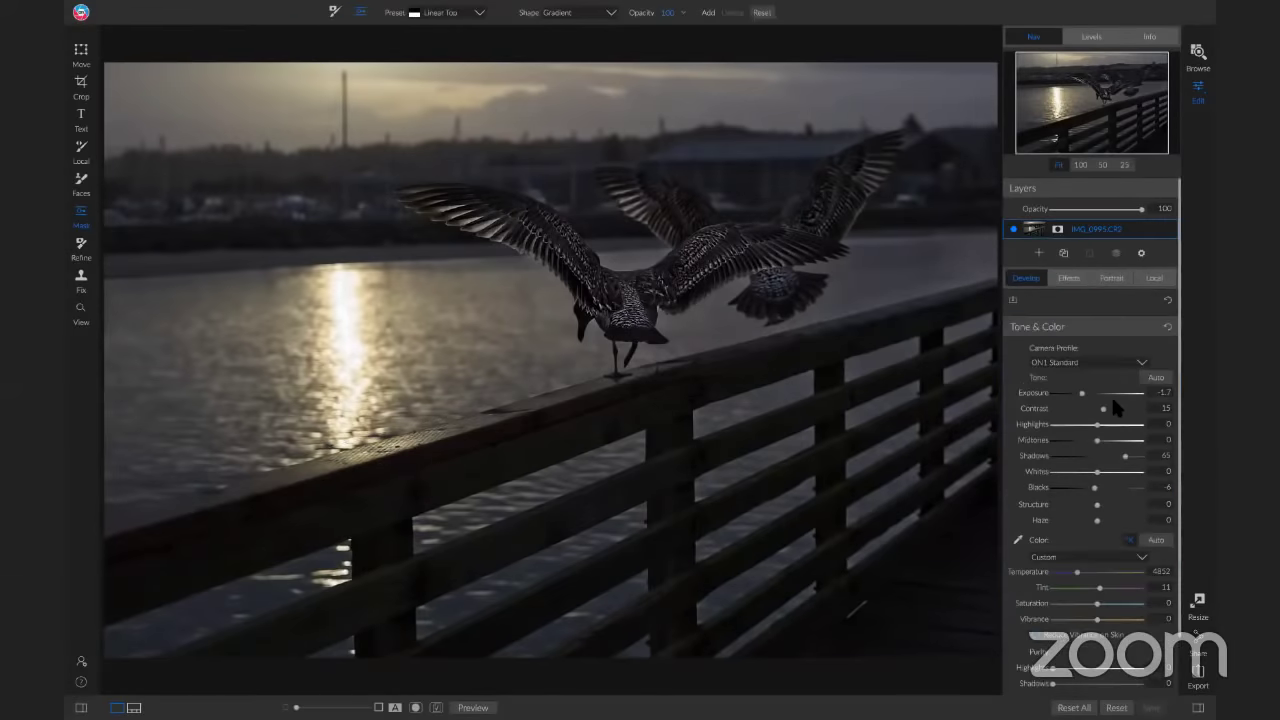
left_click_drag(1082, 392, 1085, 394)
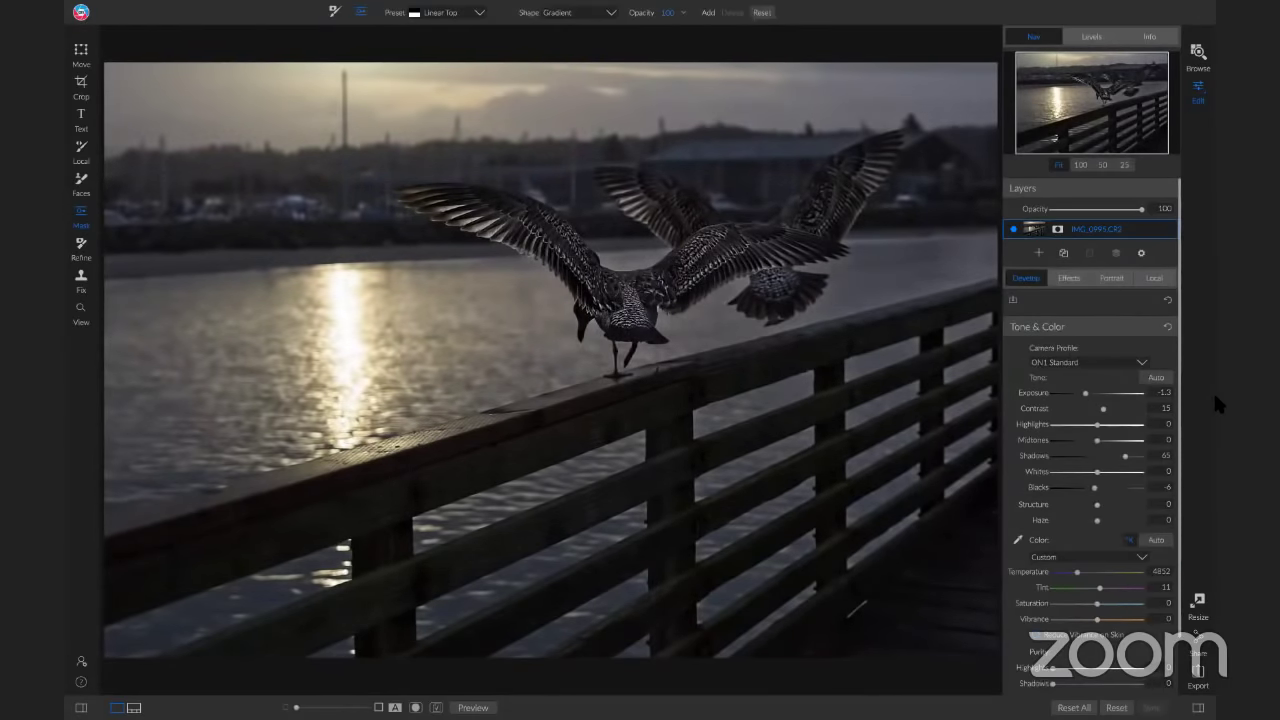
key("backslash")
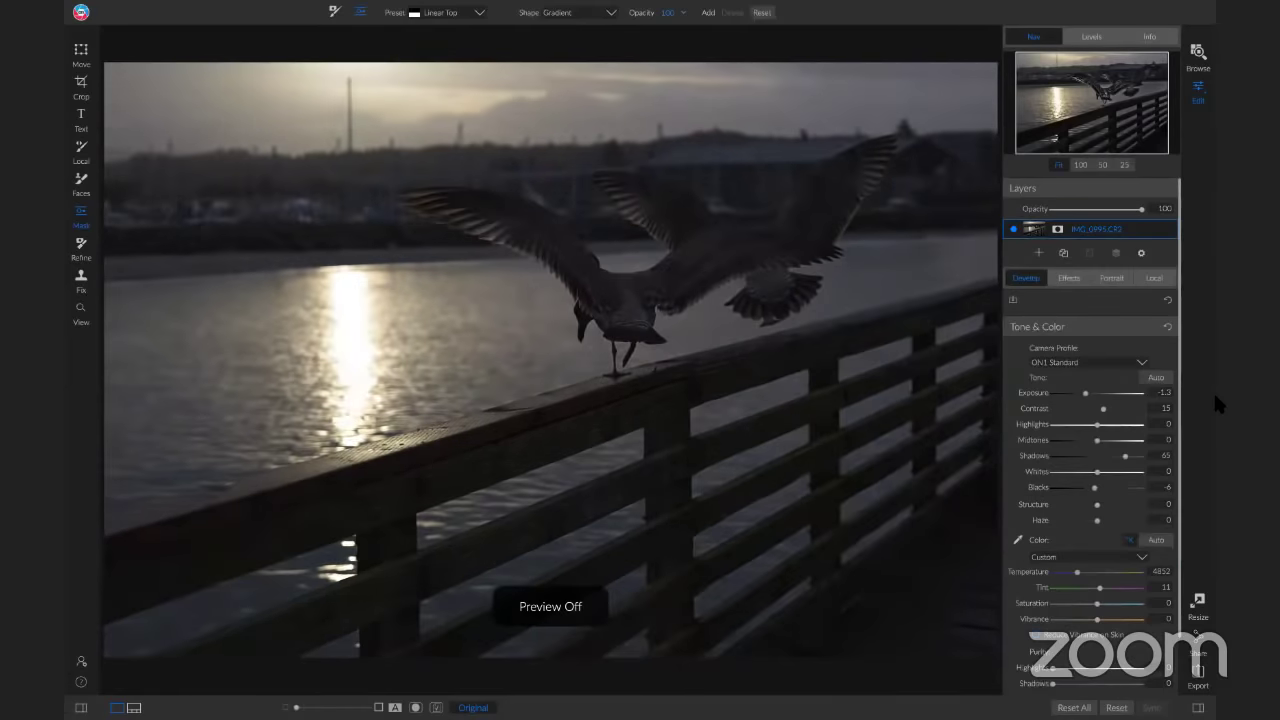
key("backslash")
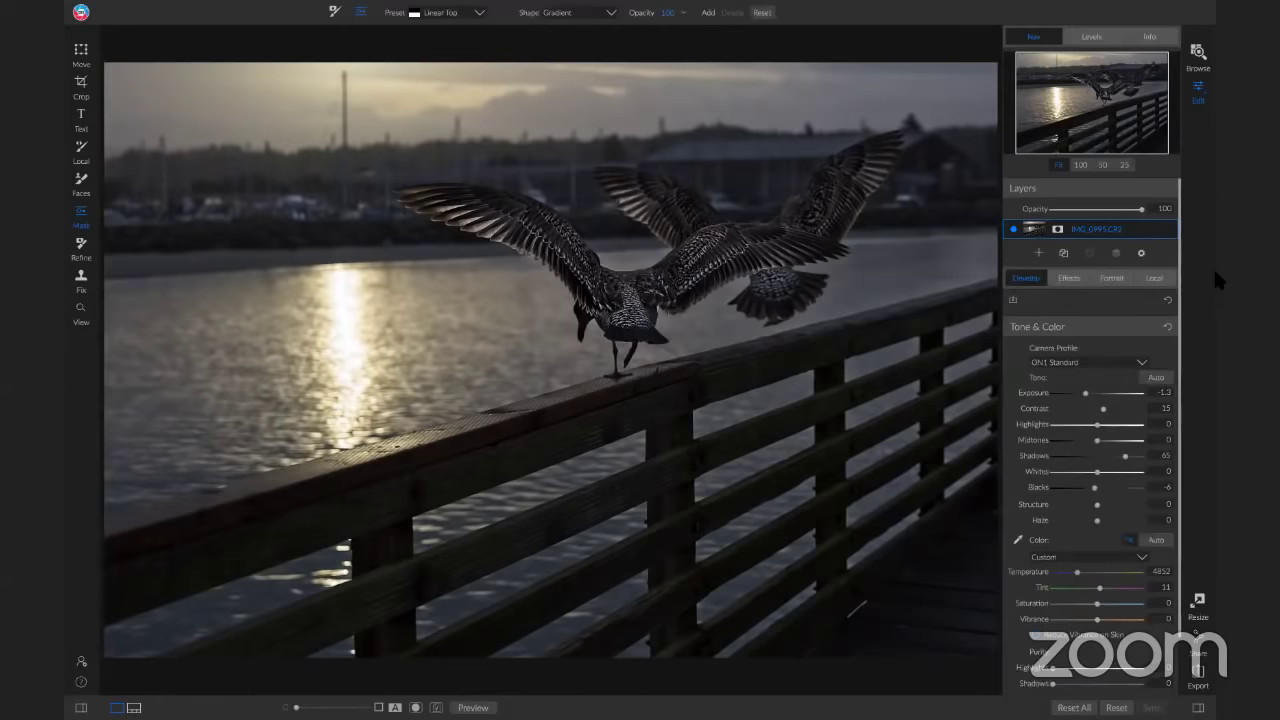
Step: Examine both birds and the railing at 100% in the Effects edit, and check the photo's camera and file information
left_click(1068, 277)
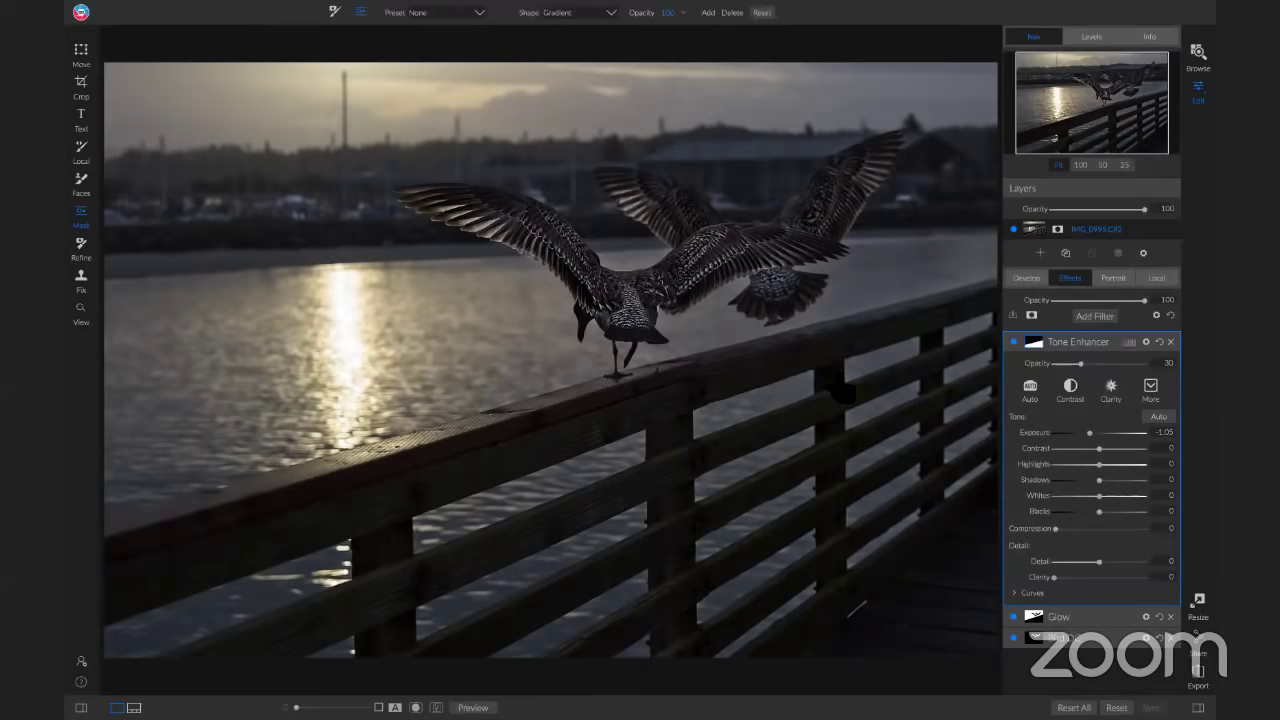
left_click_drag(841, 388, 630, 384)
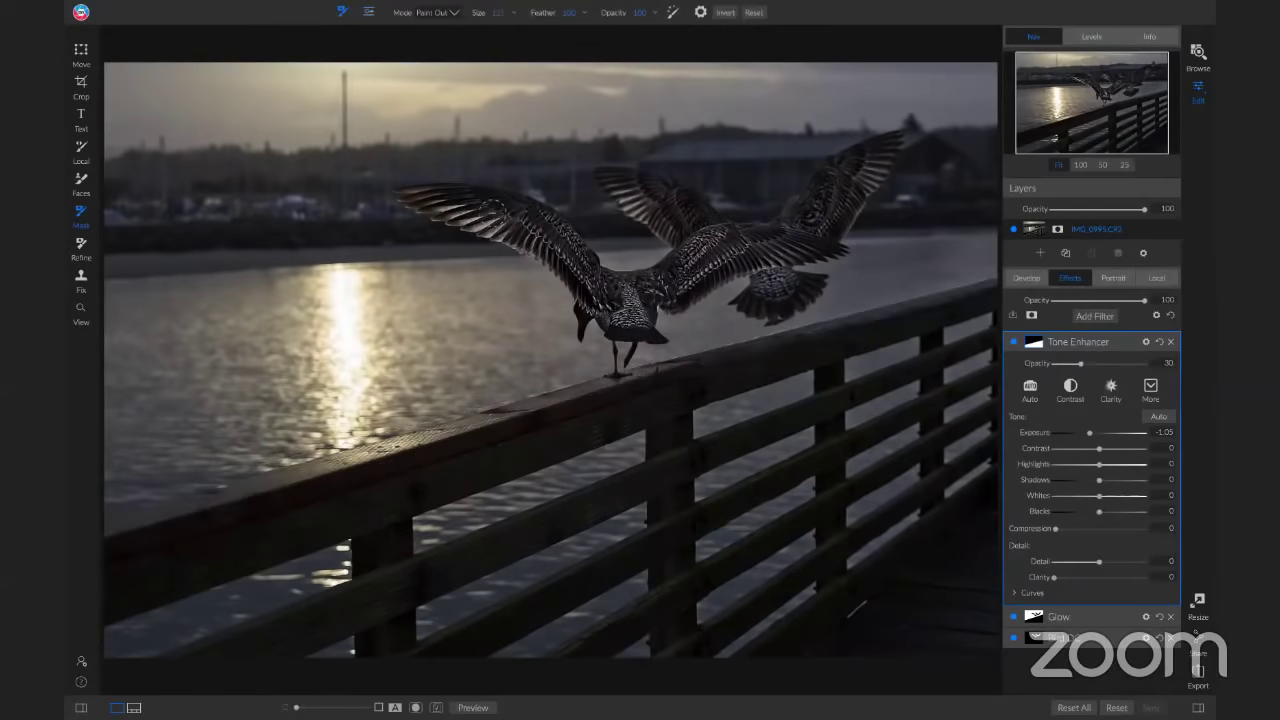
key("z")
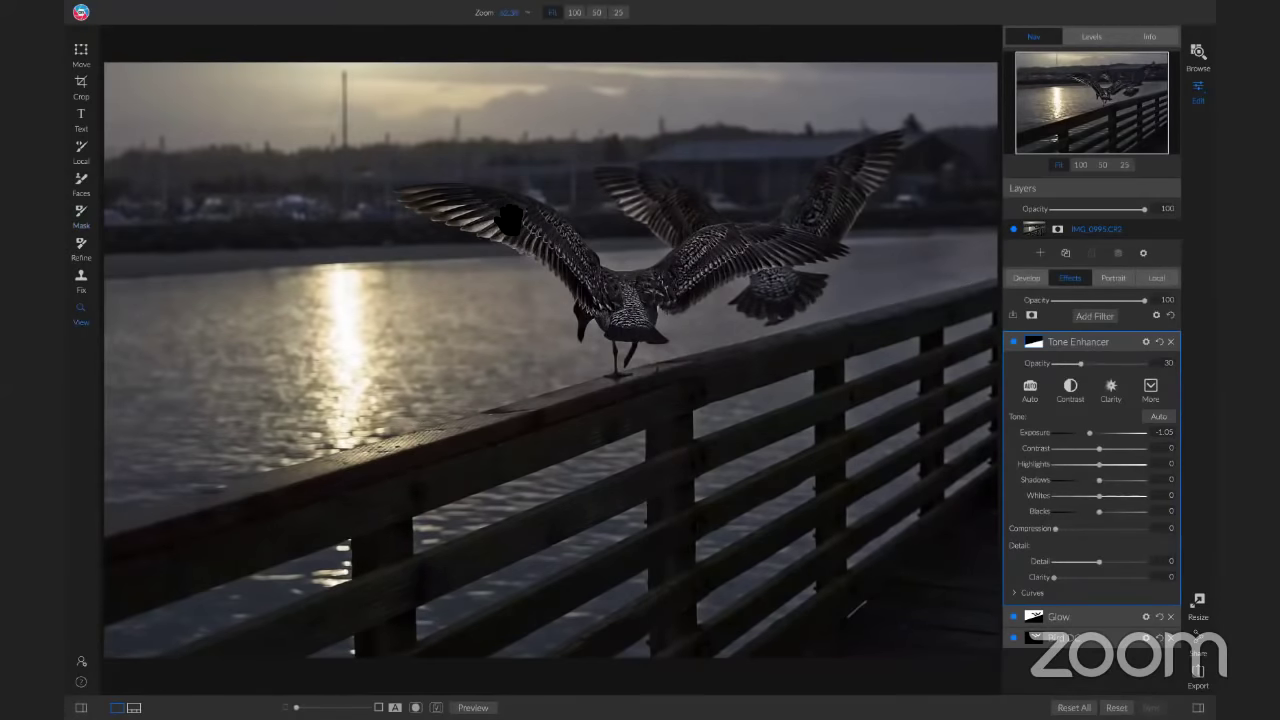
left_click(480, 215)
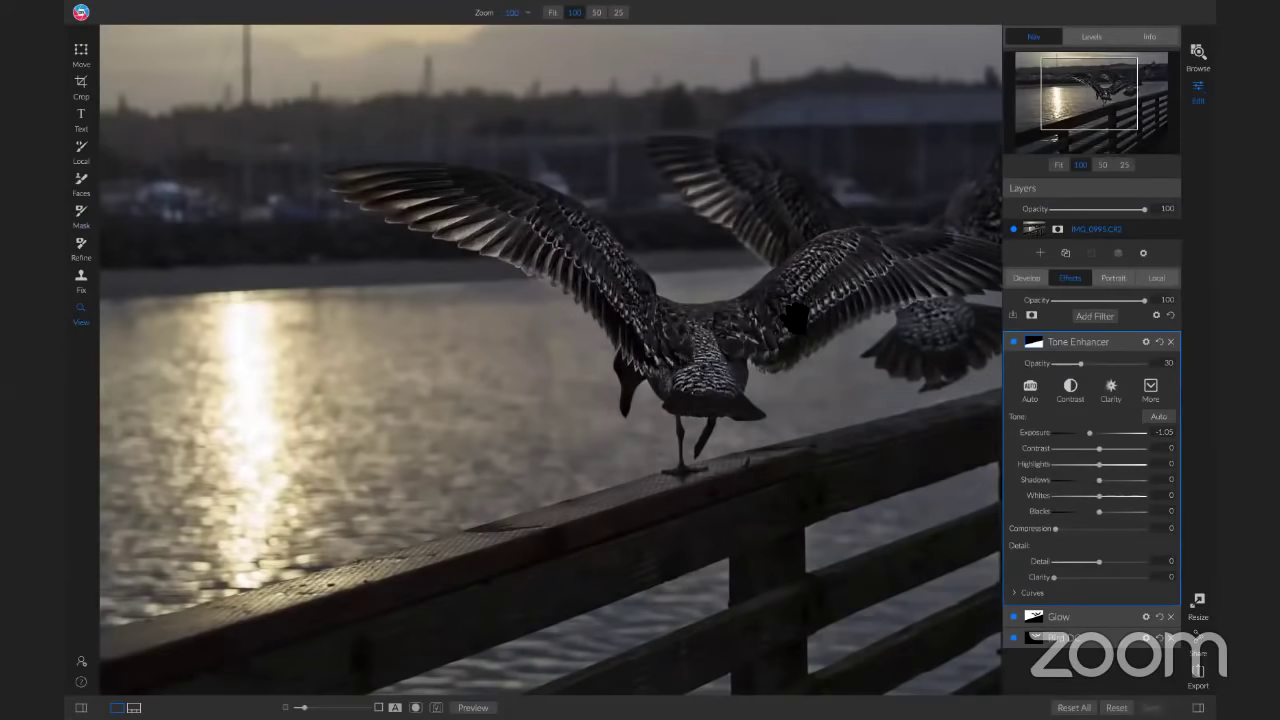
left_click_drag(795, 318, 552, 337)
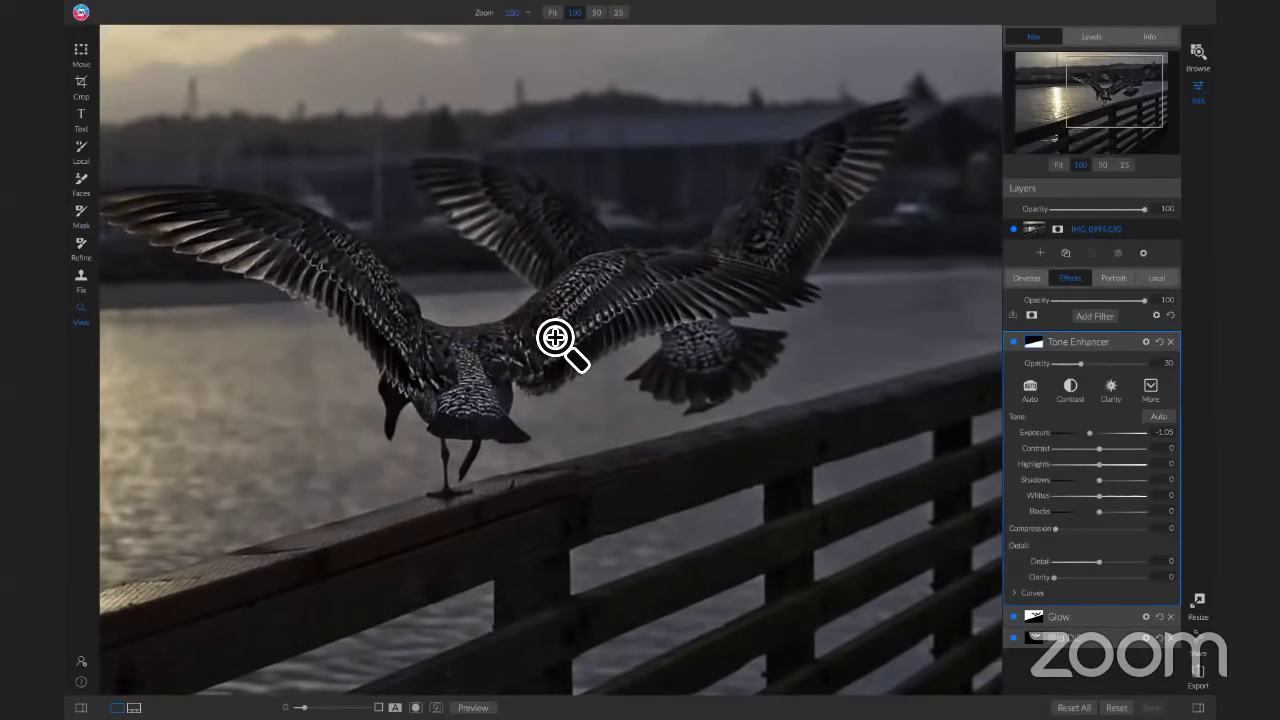
left_click(555, 338)
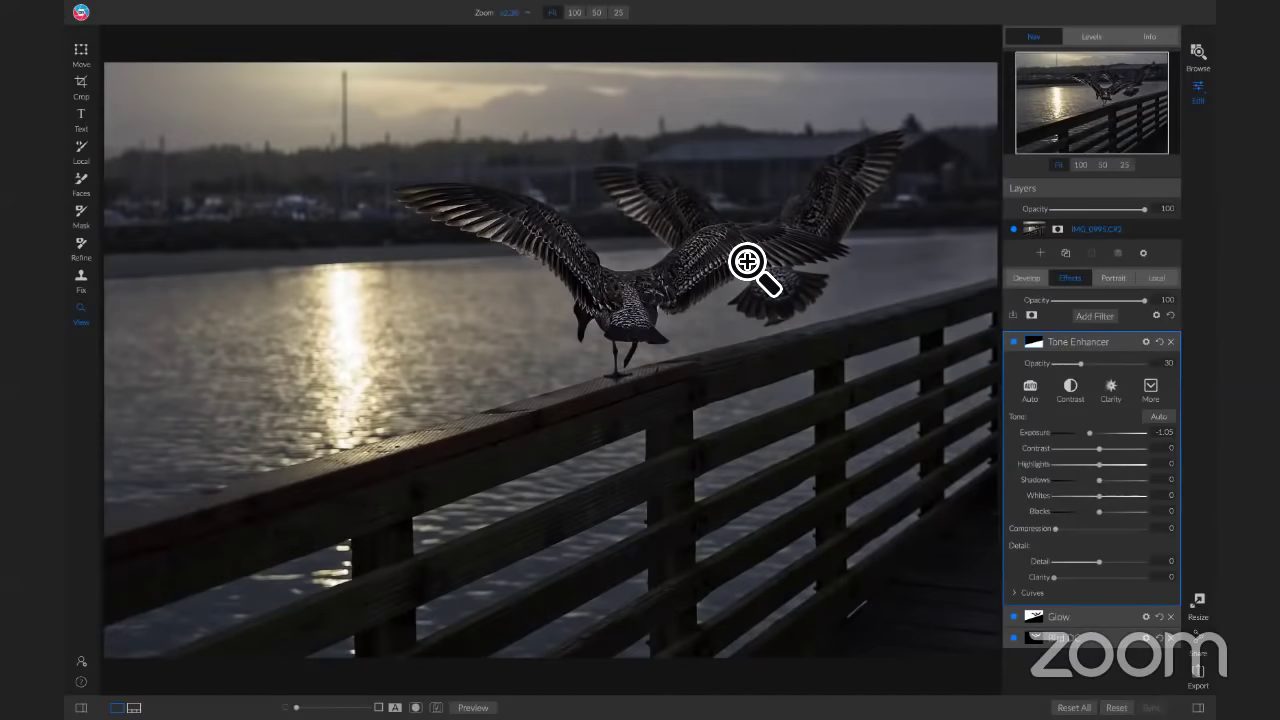
left_click(1148, 37)
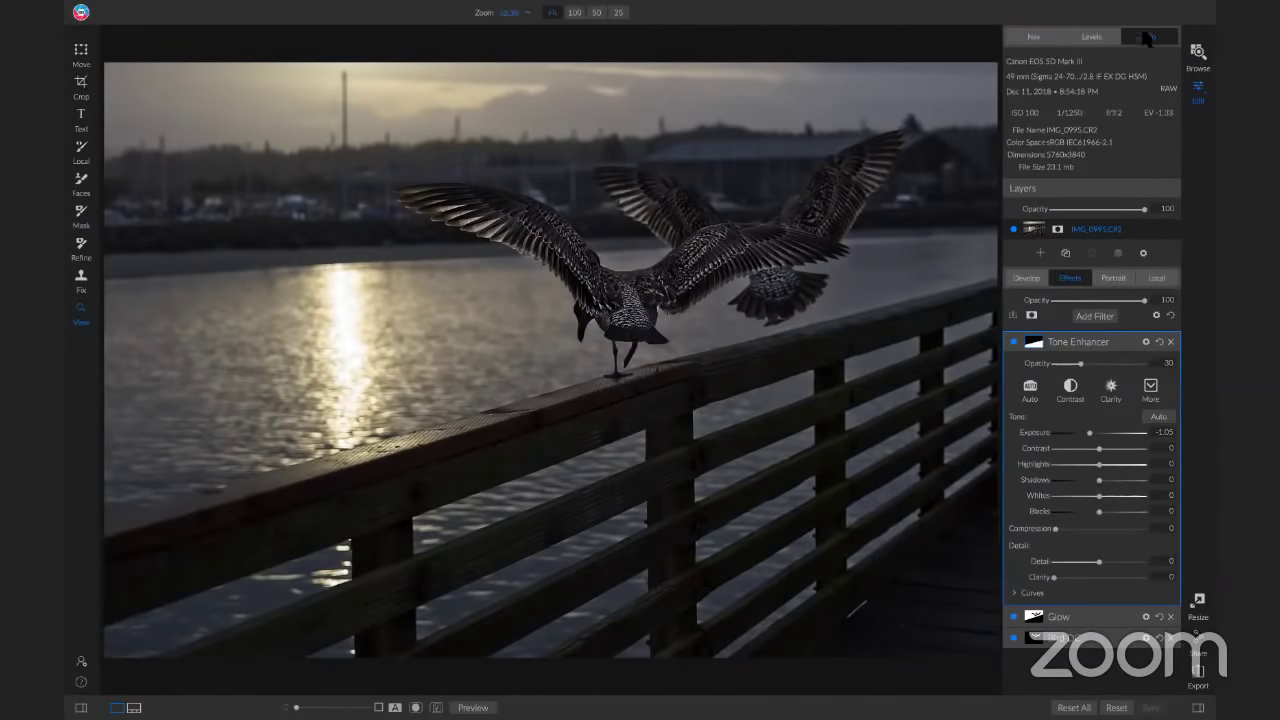
left_click(1040, 38)
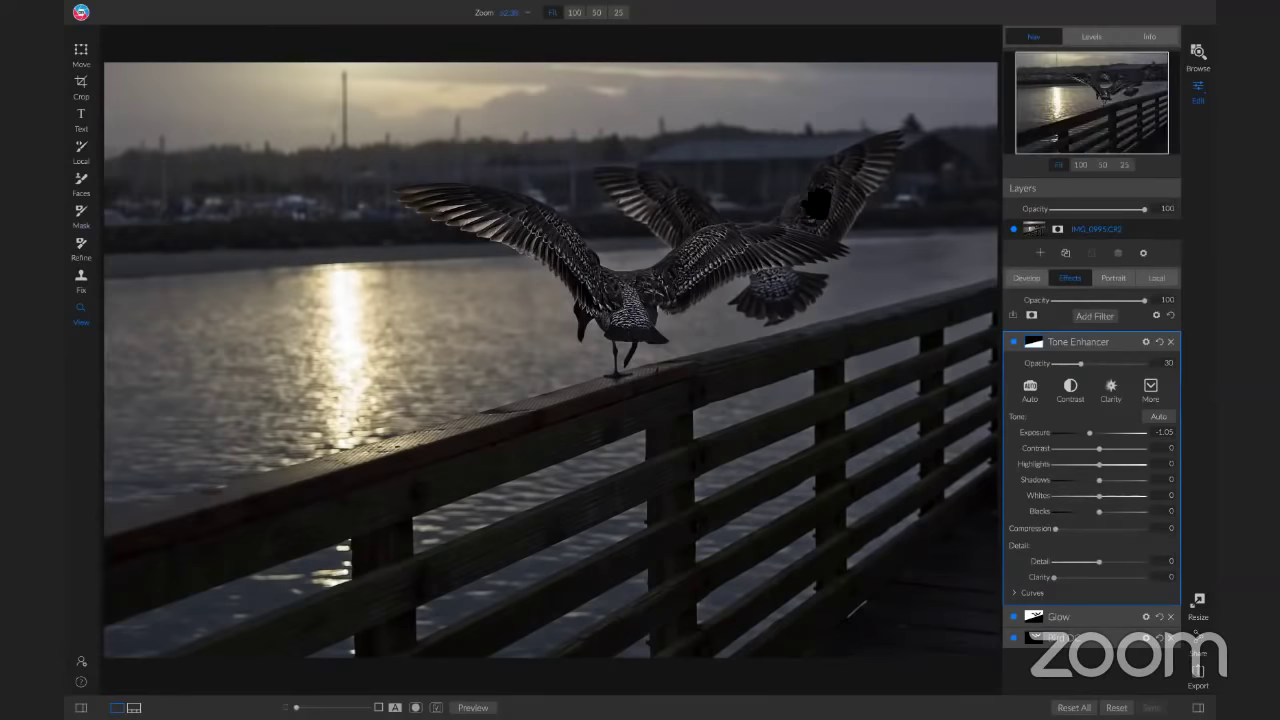
left_click(870, 180)
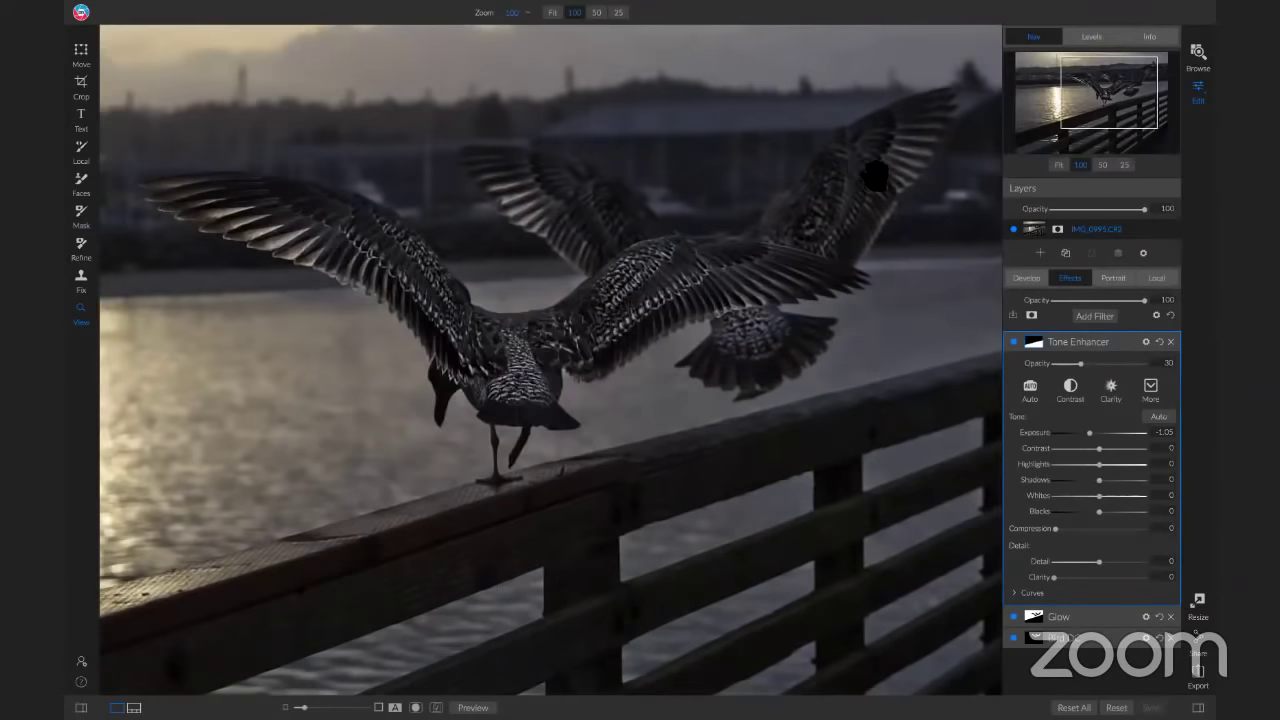
left_click(808, 236)
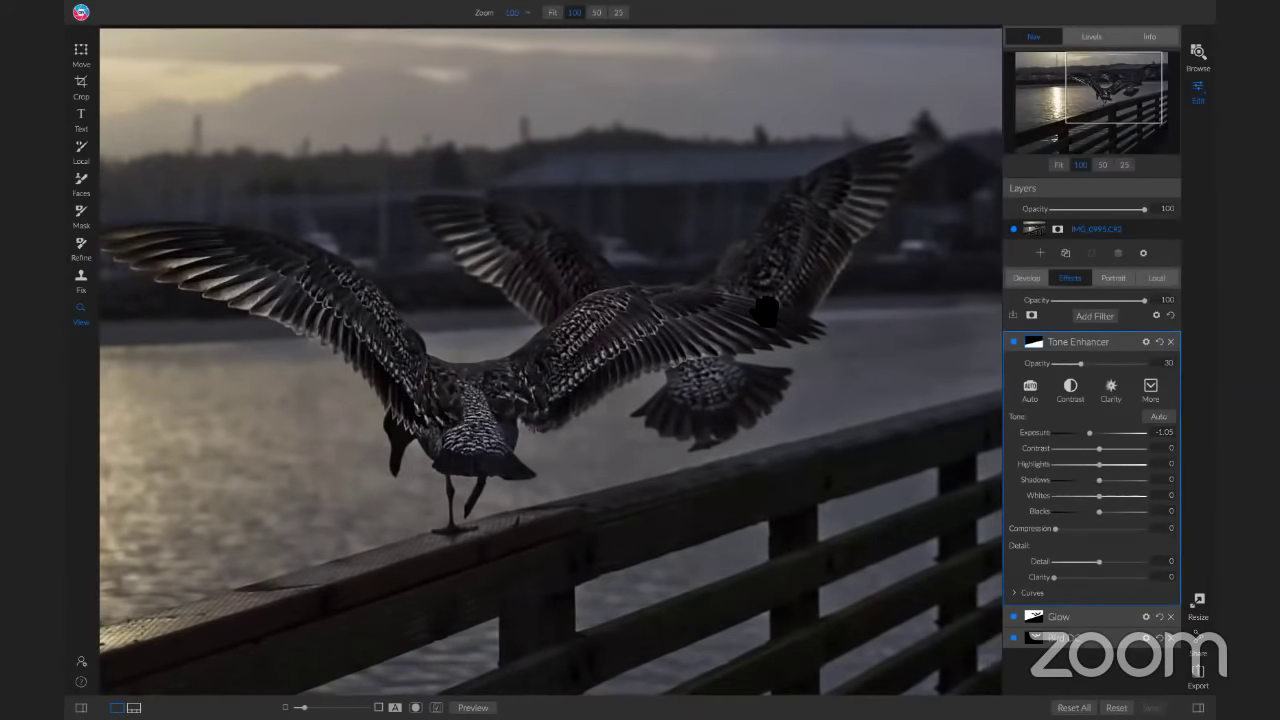
key("ctrl+0")
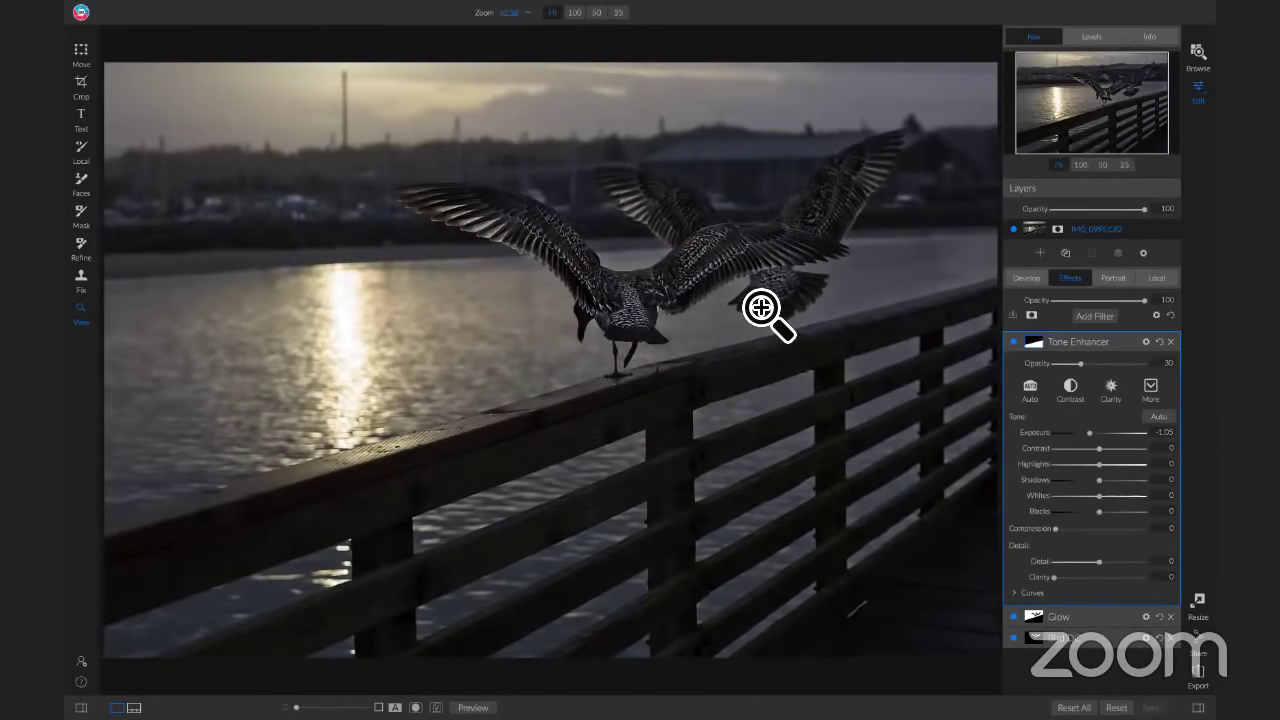
left_click(648, 291)
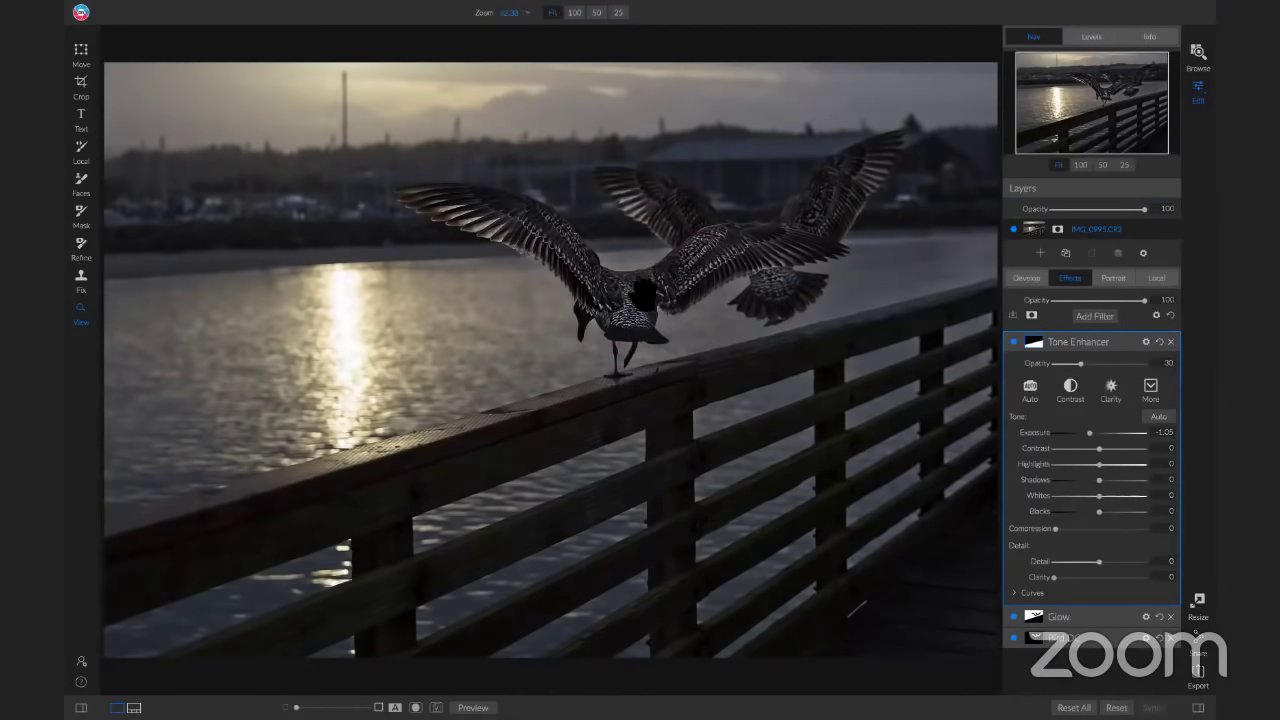
key("ctrl+0")
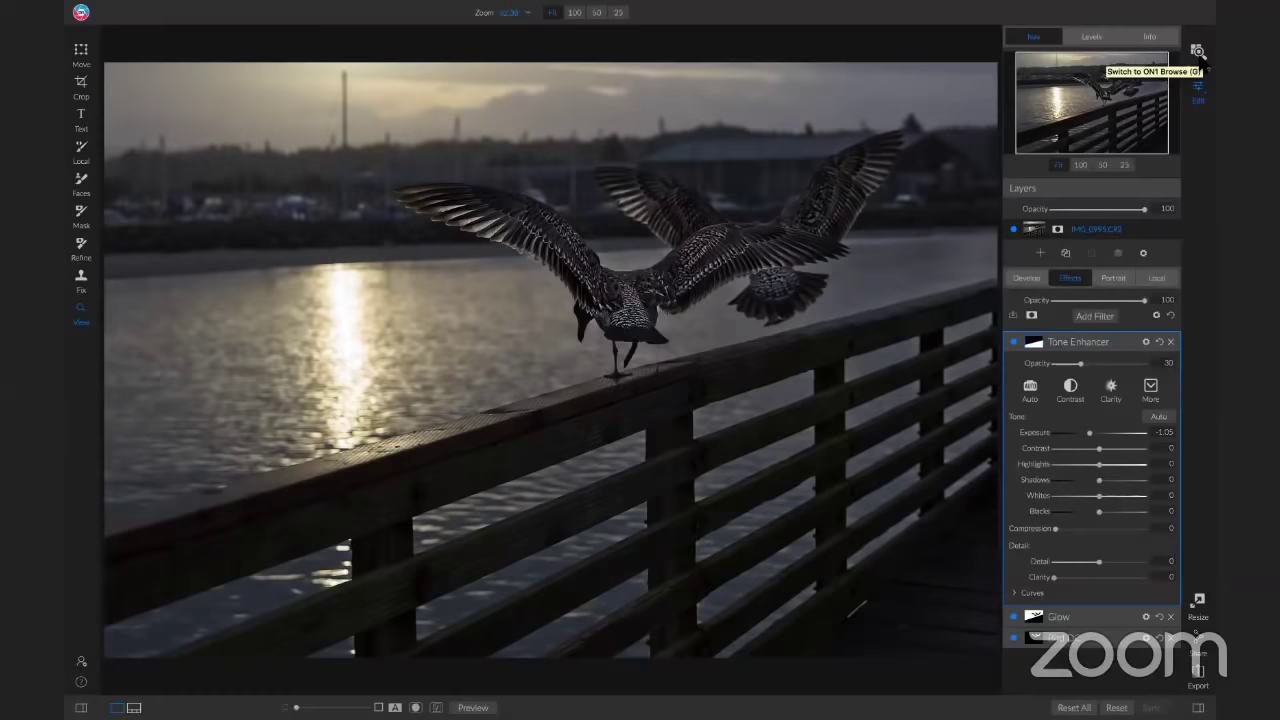
Step: Leave the edit of the gull photo and switch to Browse
left_click(1198, 53)
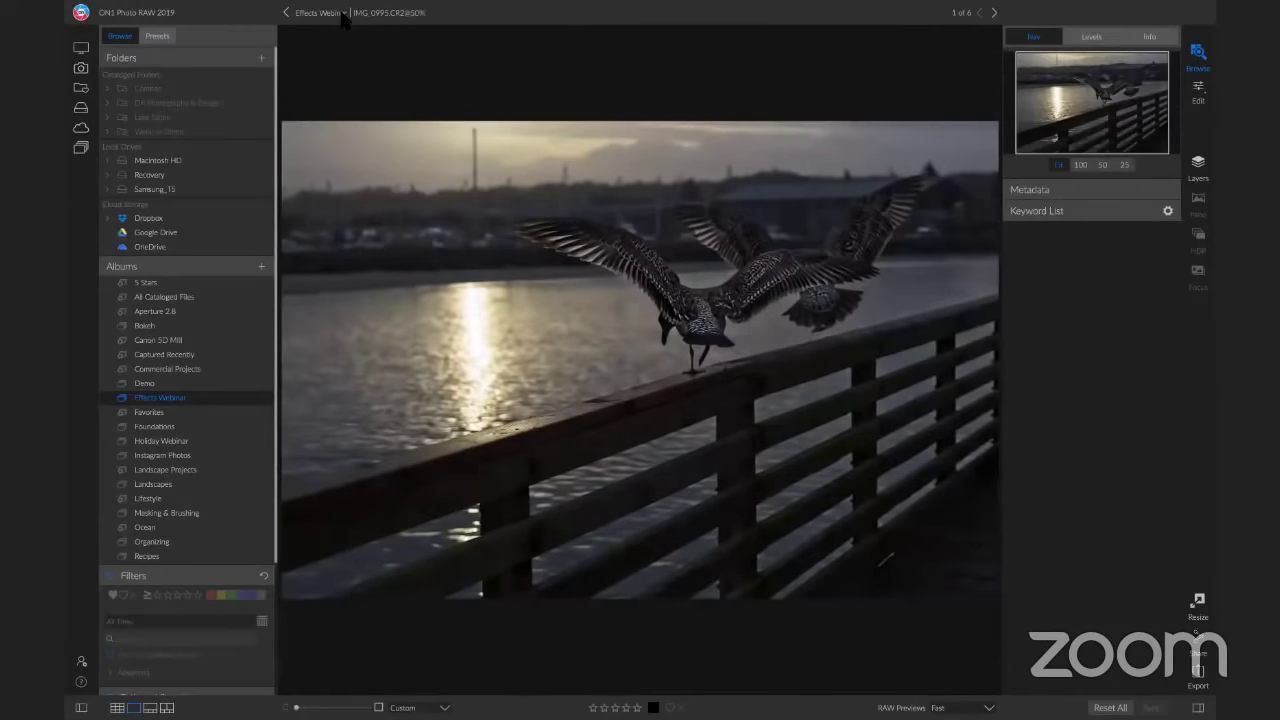
Step: Open the waterfall photo from the Effects Webinar album for editing
left_click(340, 13)
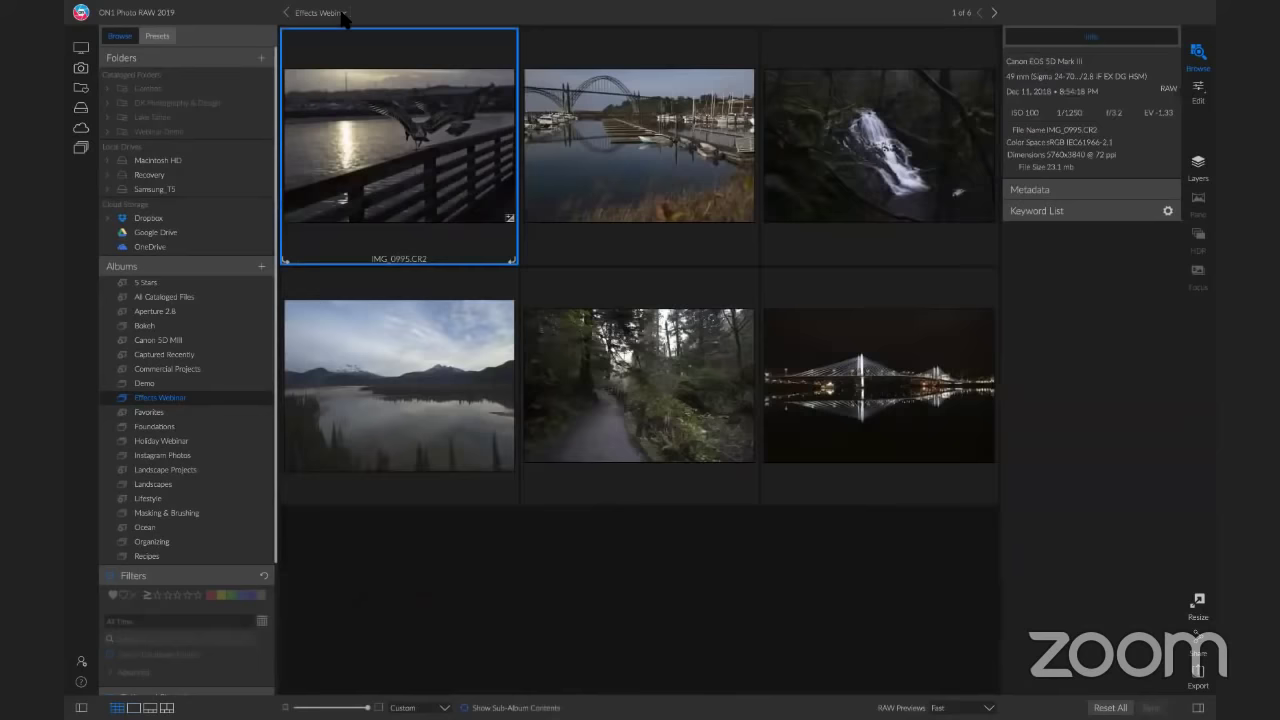
double_click(858, 148)
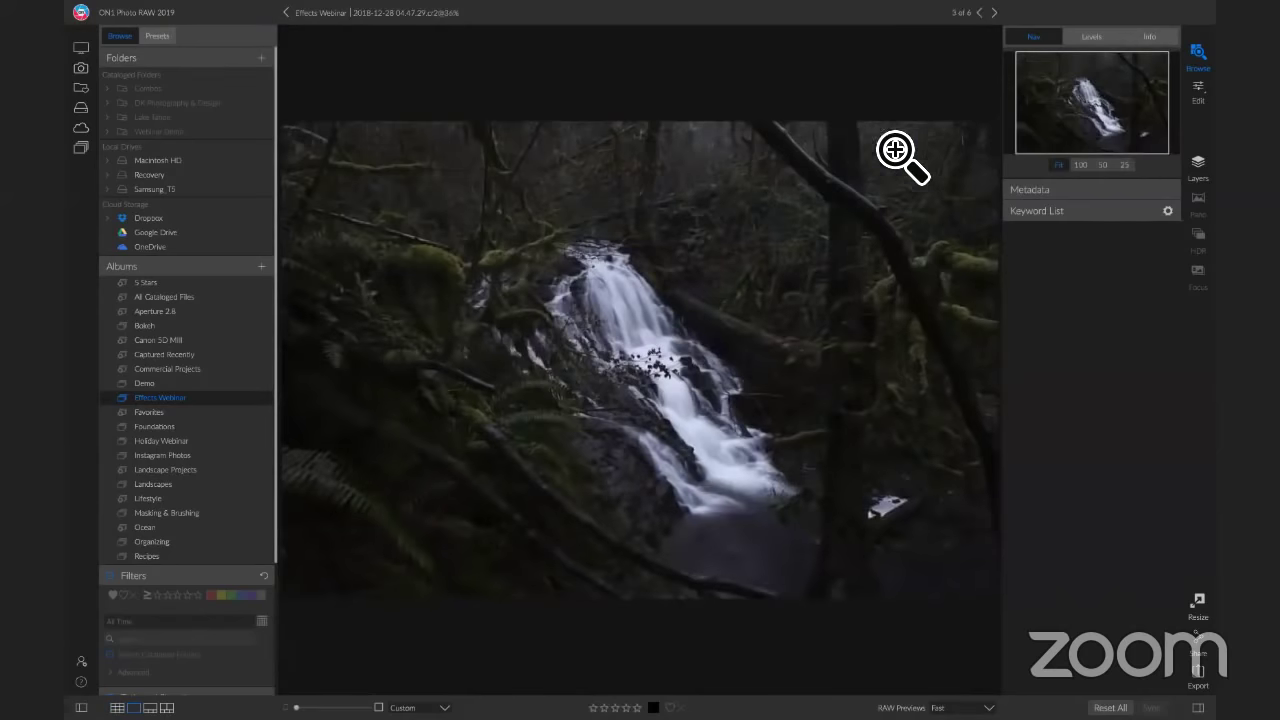
left_click(1199, 92)
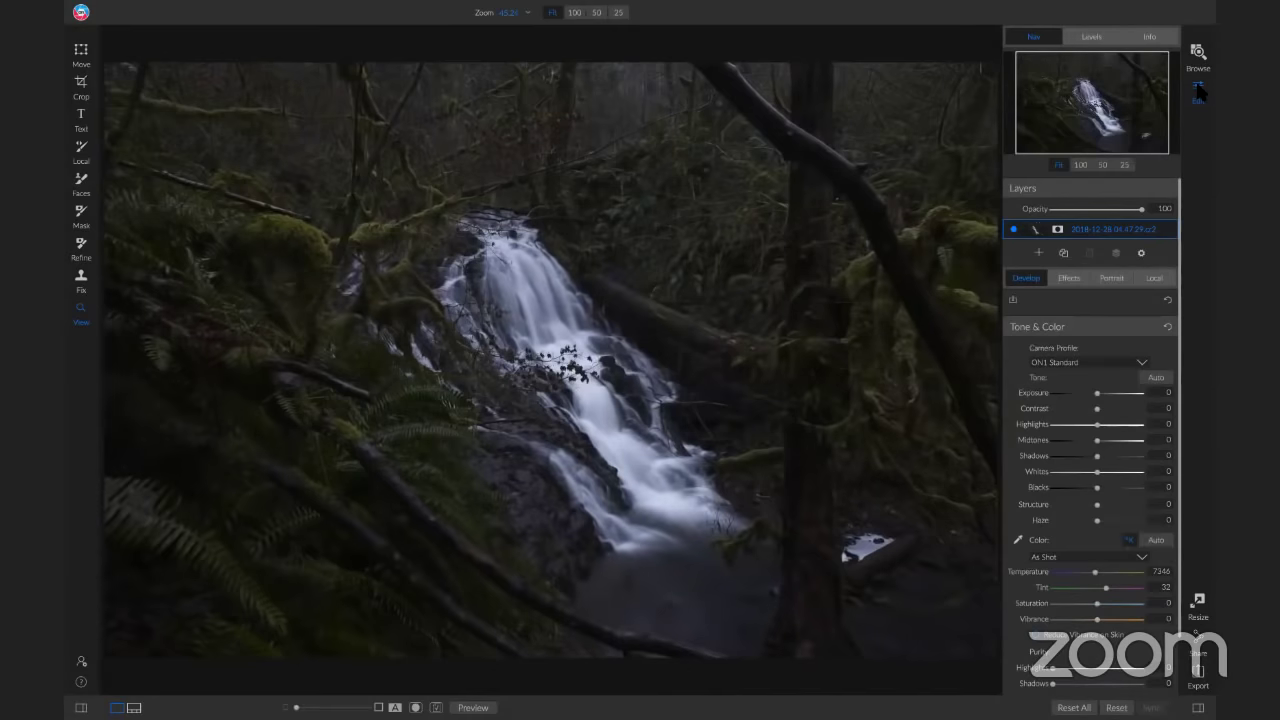
Step: Examine the water and the surrounding rocks of the waterfall photo at 100%
left_click(580, 374)
left_click_drag(605, 375, 365, 118)
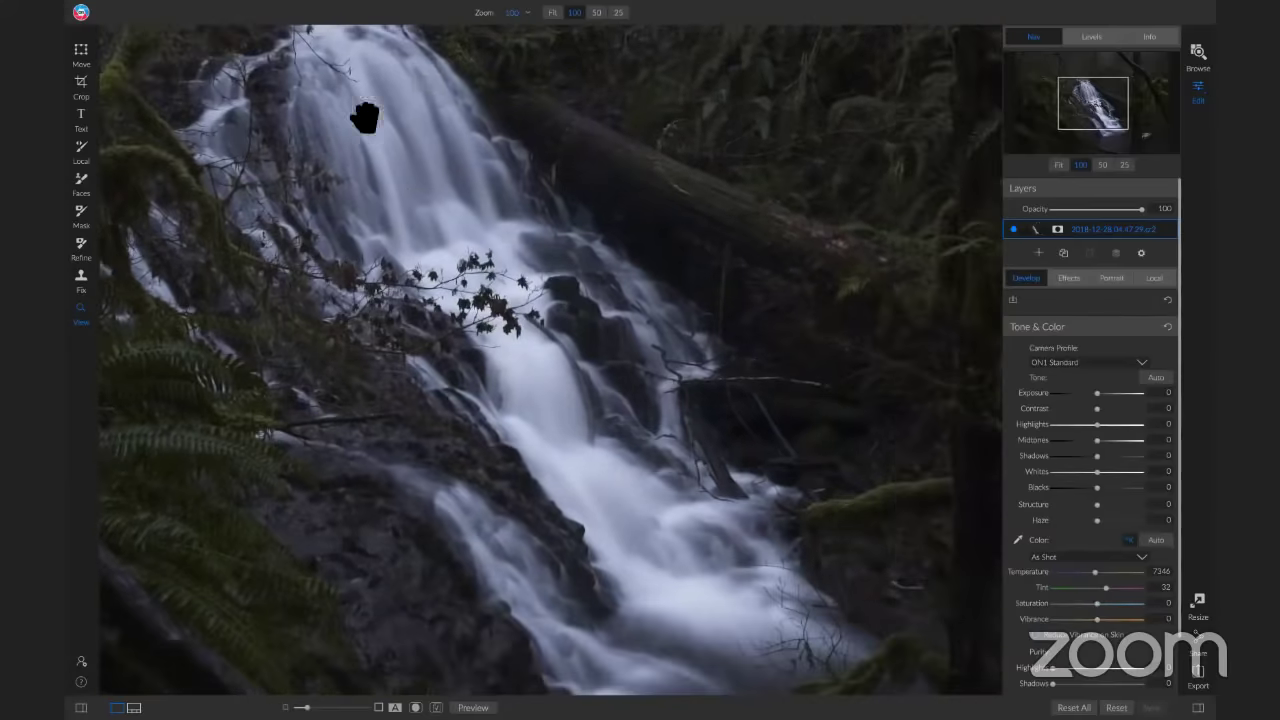
left_click(494, 296)
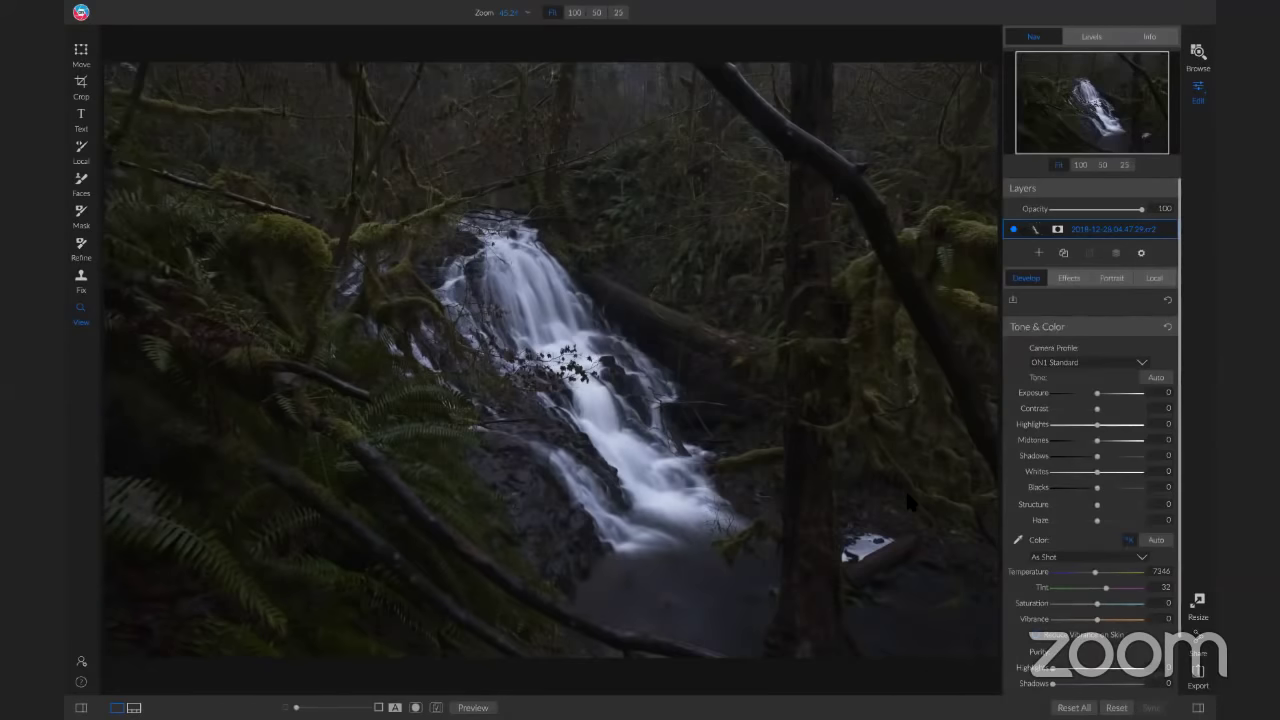
left_click(526, 286)
left_click_drag(694, 397, 494, 309)
left_click(559, 347)
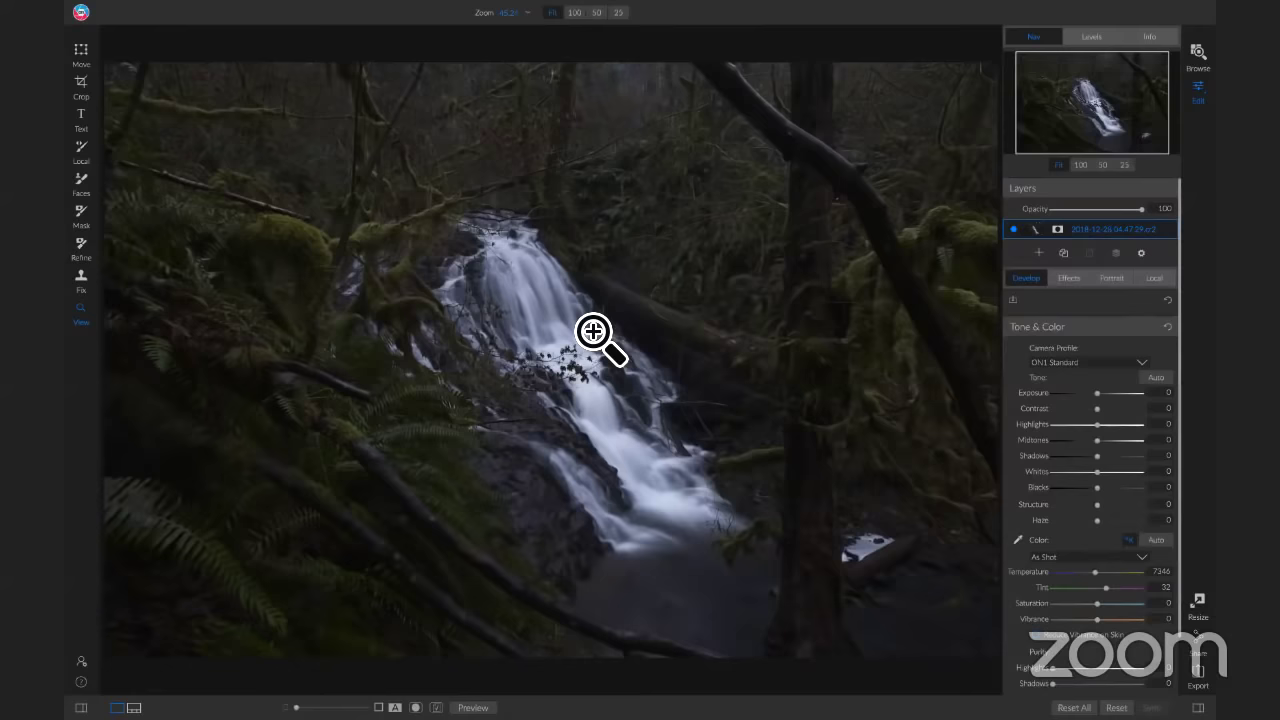
Step: Try brightening the waterfall photo with an Exposure of 2.25 and reset the Exposure
left_click_drag(1097, 393, 1117, 393)
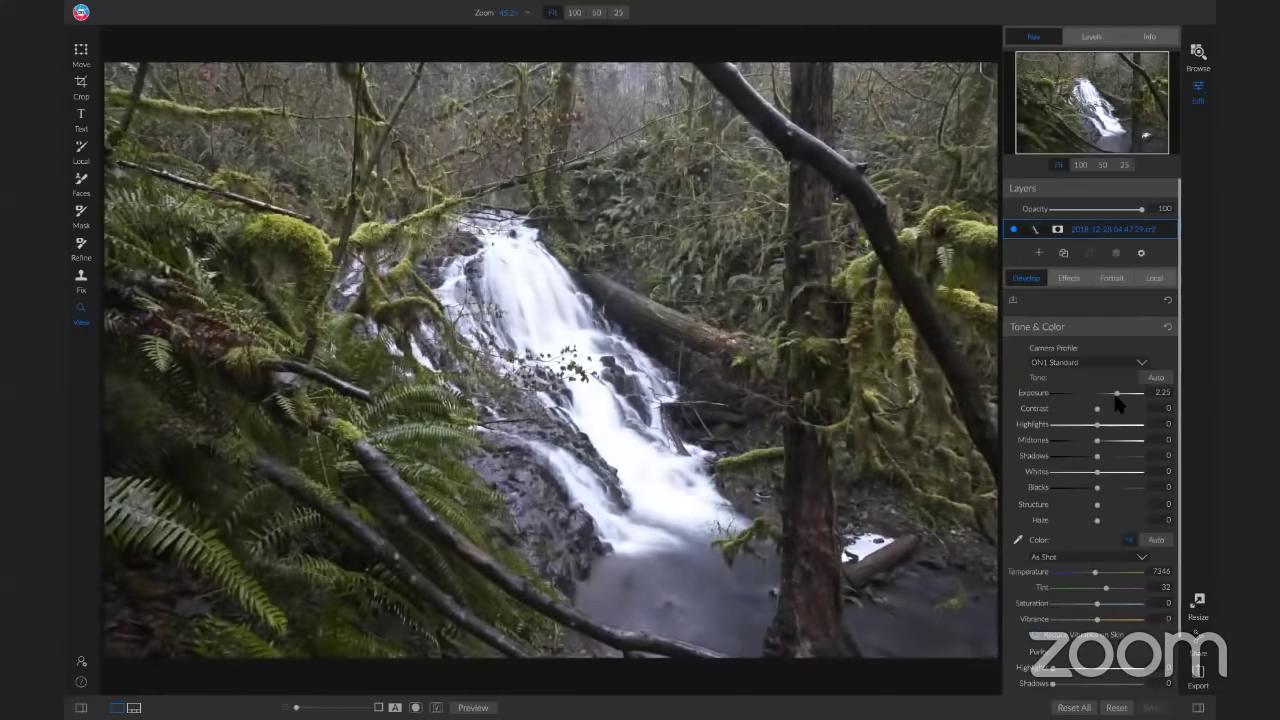
double_click(1033, 396)
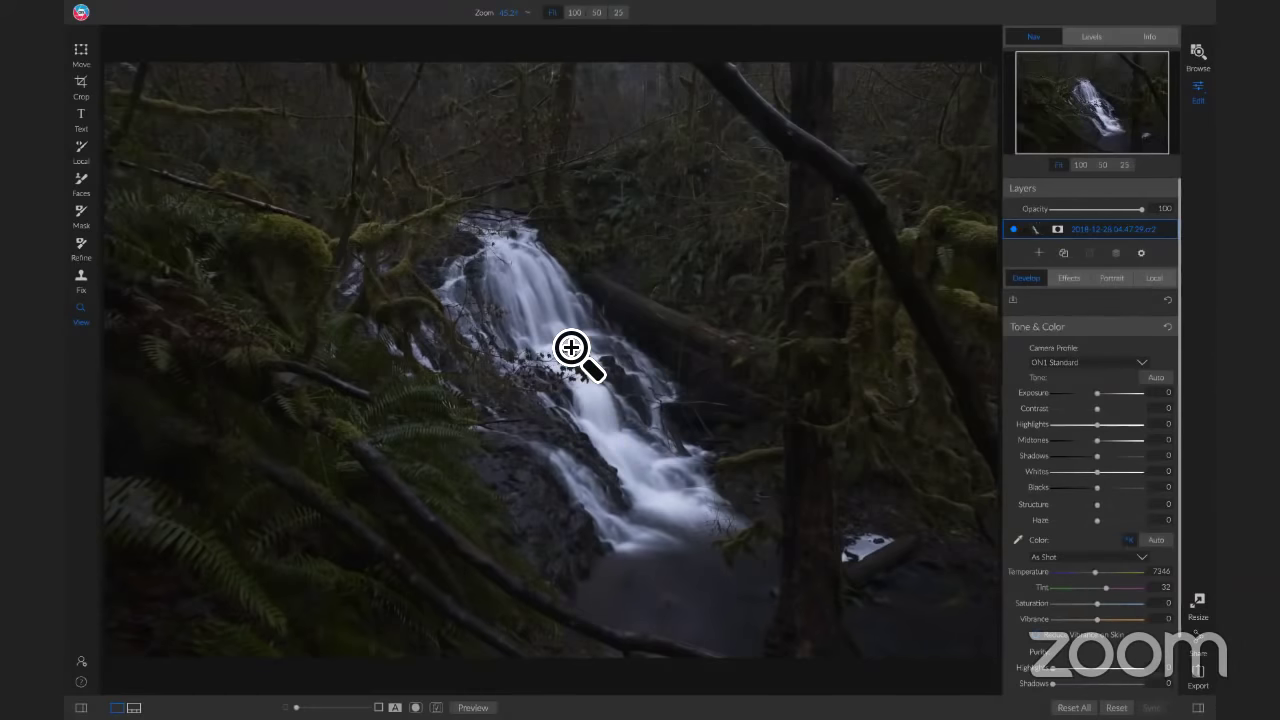
left_click(1095, 393)
left_click_drag(1097, 397, 1097, 400)
double_click(1047, 397)
Step: Set Shadows to 46 and Contrast to 14 in the Develop Tone & Color settings, checking them against the Levels histogram
left_click_drag(1098, 462, 1116, 469)
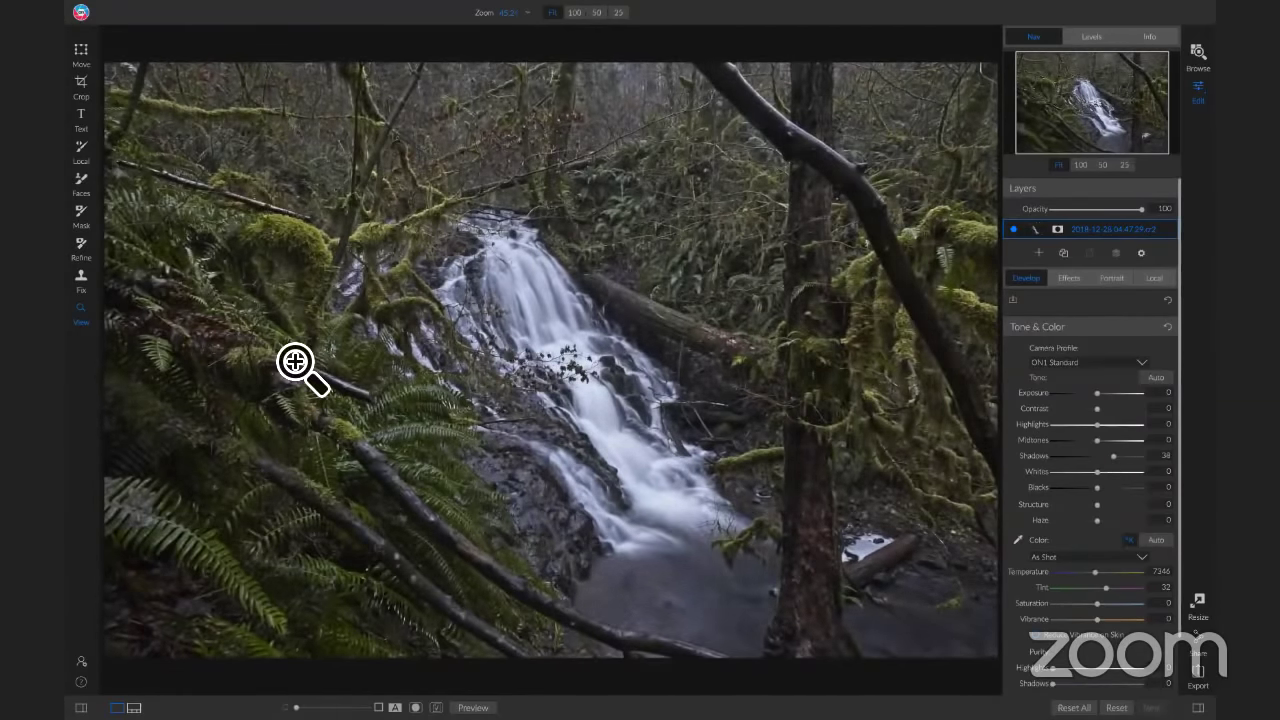
left_click(1101, 37)
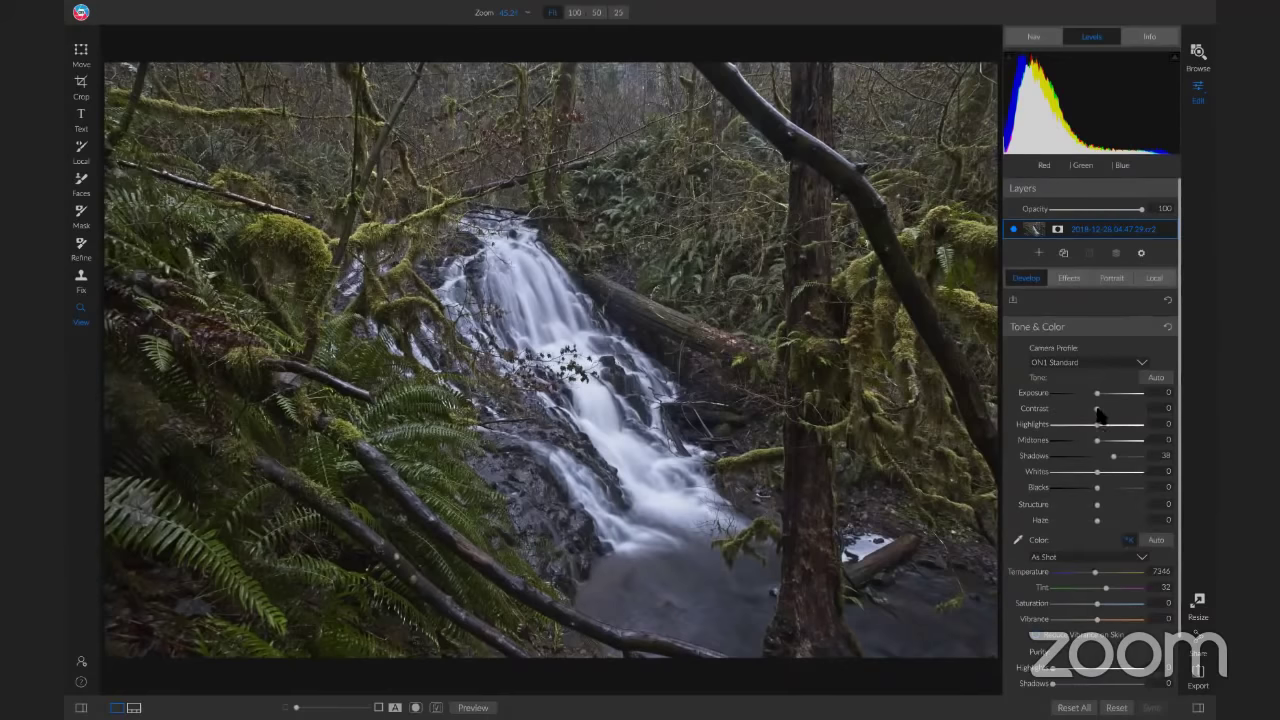
left_click_drag(1097, 414, 1103, 414)
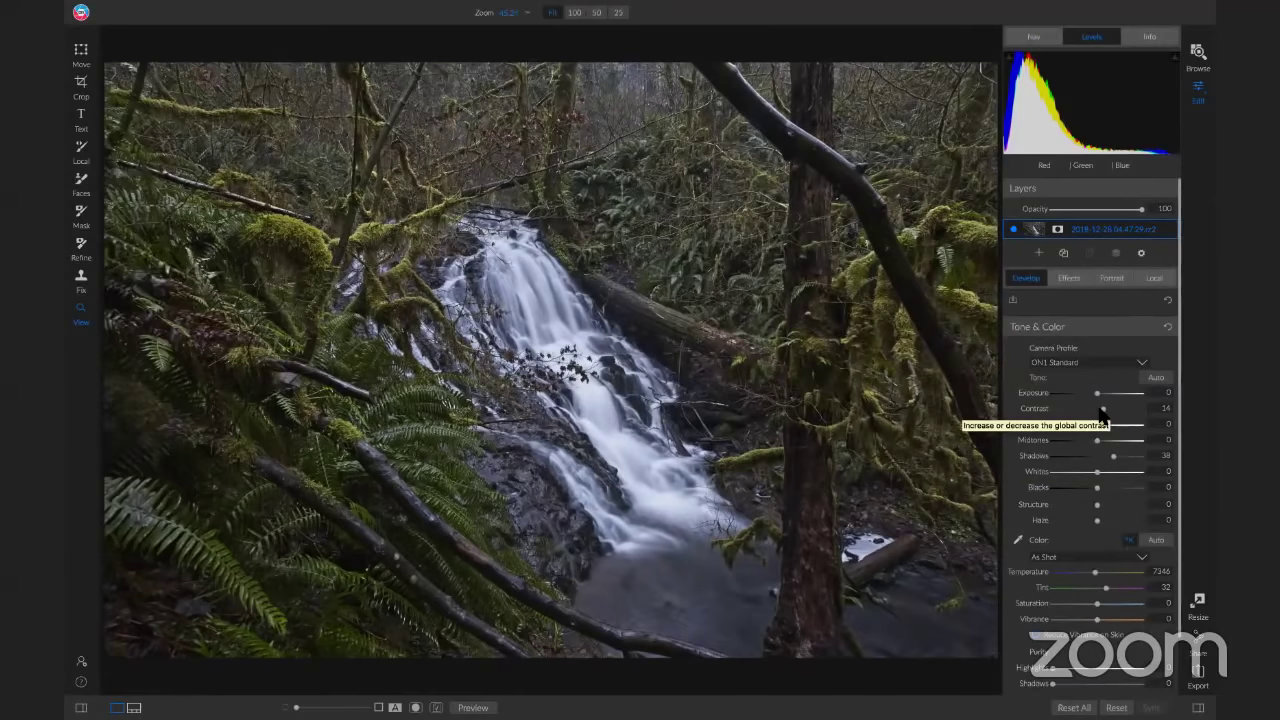
left_click_drag(1113, 456, 1130, 460)
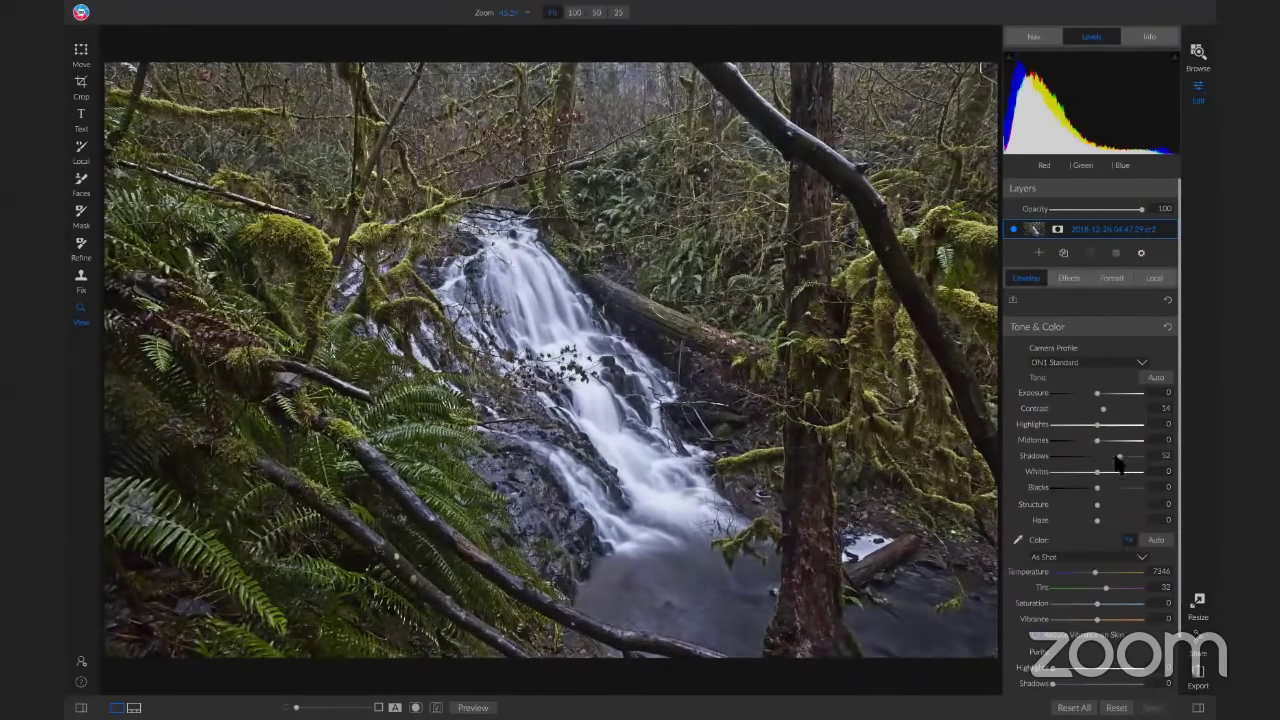
left_click_drag(1118, 459, 1123, 458)
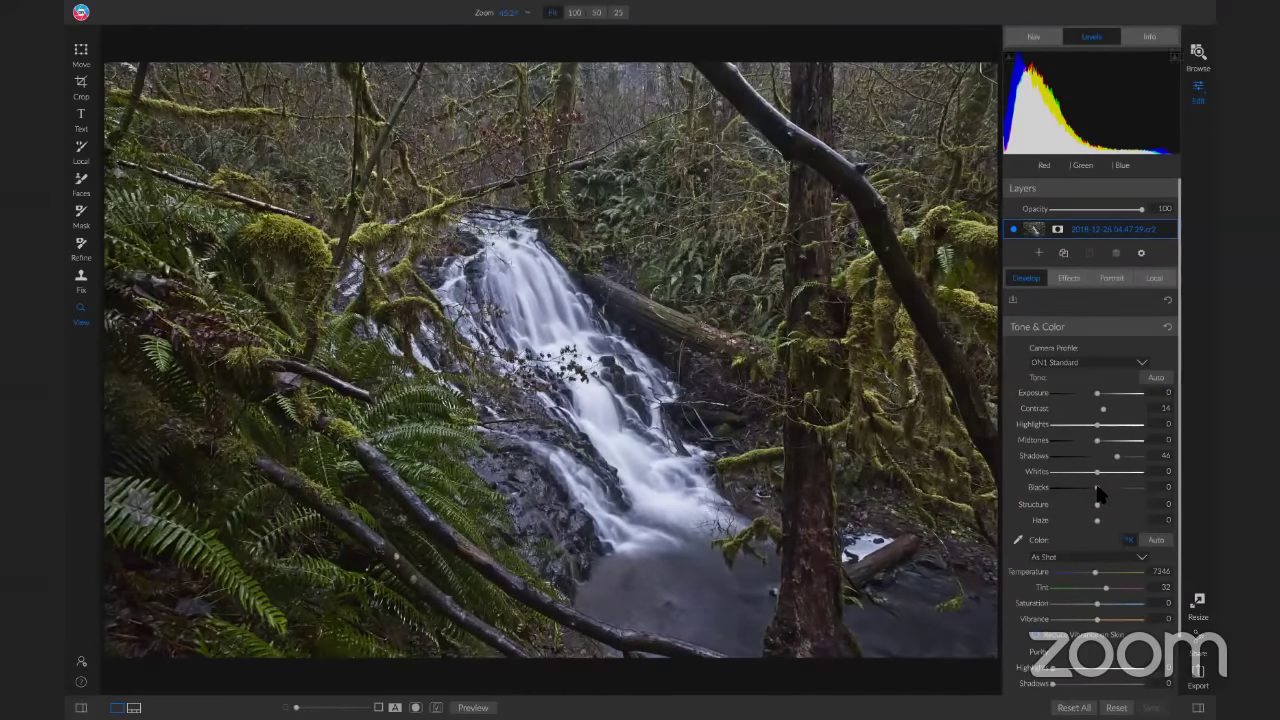
Step: Set Blacks to -8 using the clipping display and compare the waterfall photo with the original
left_click_drag(1098, 490, 1096, 496)
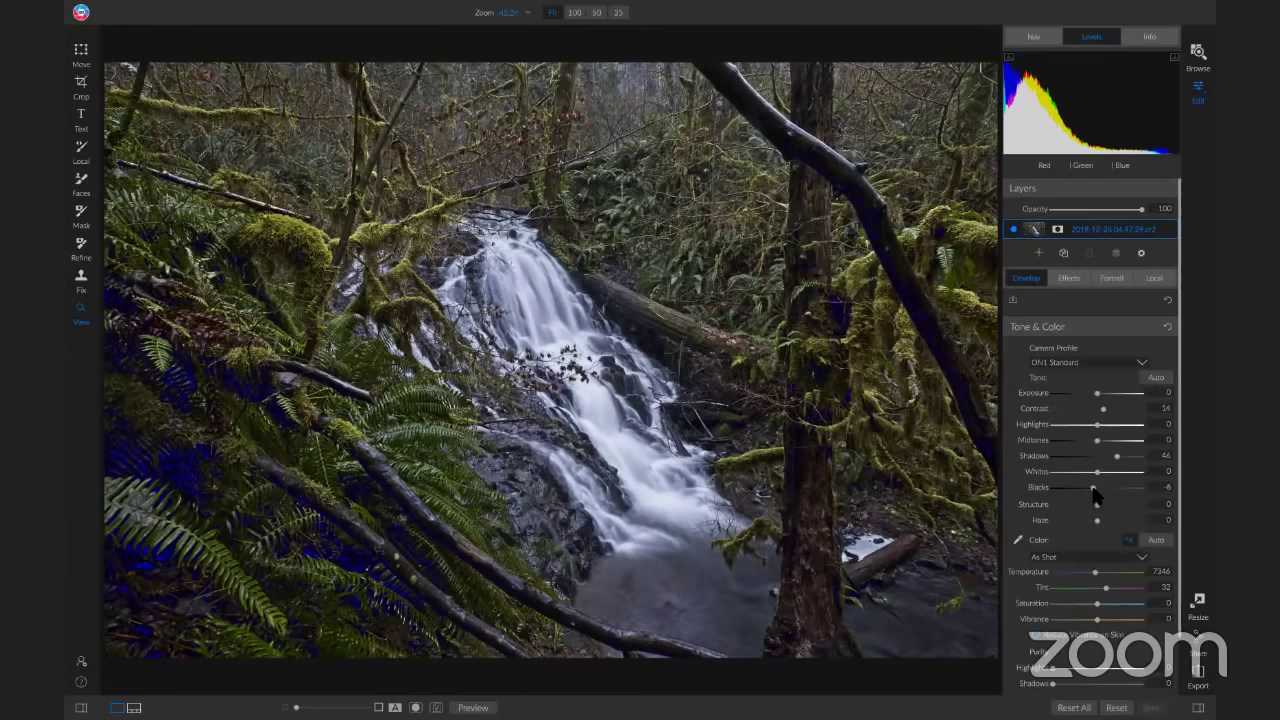
left_click_drag(1095, 495, 1093, 492)
key("backslash")
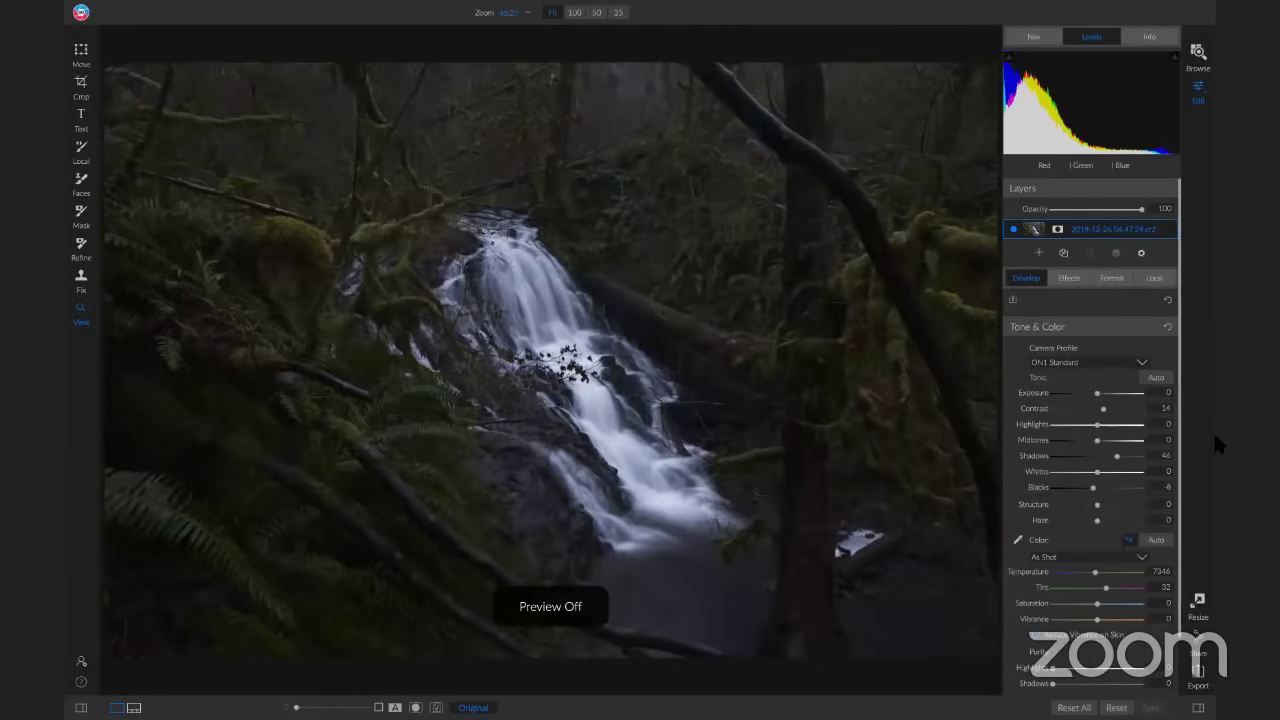
key("backslash")
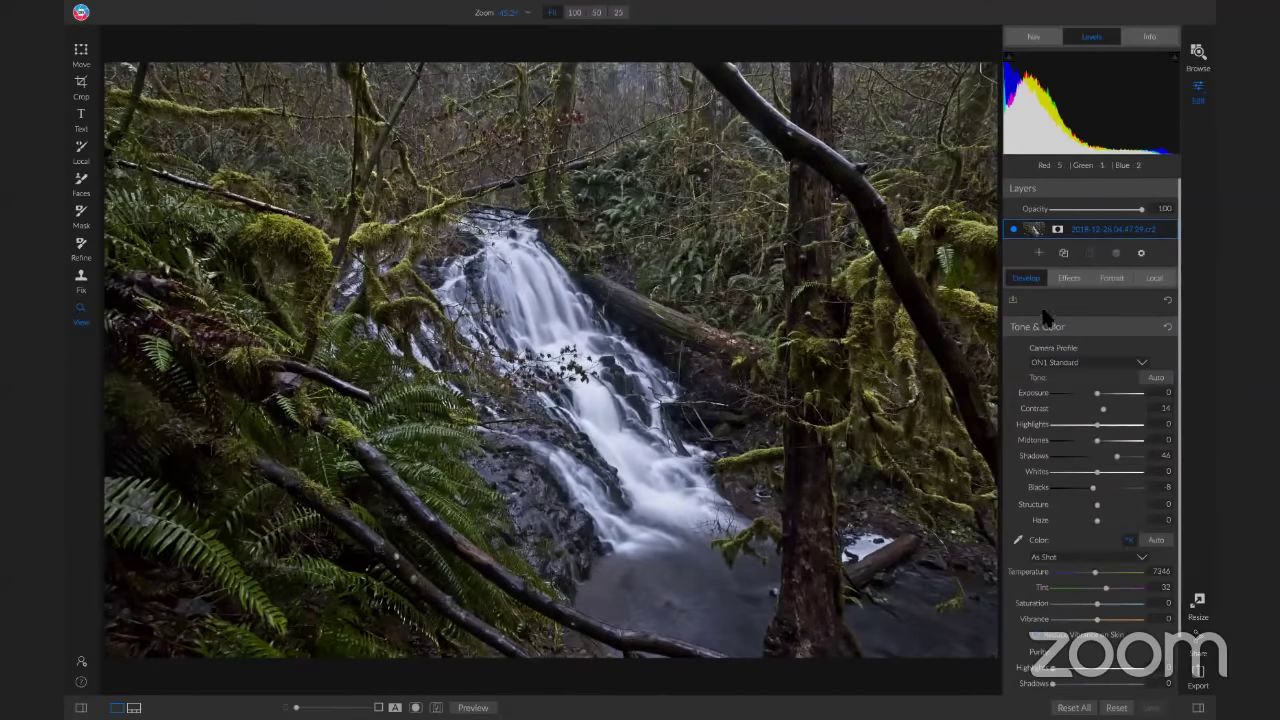
Step: Try a Color Adjustment filter on the waterfall photo in Effects
left_click(1070, 278)
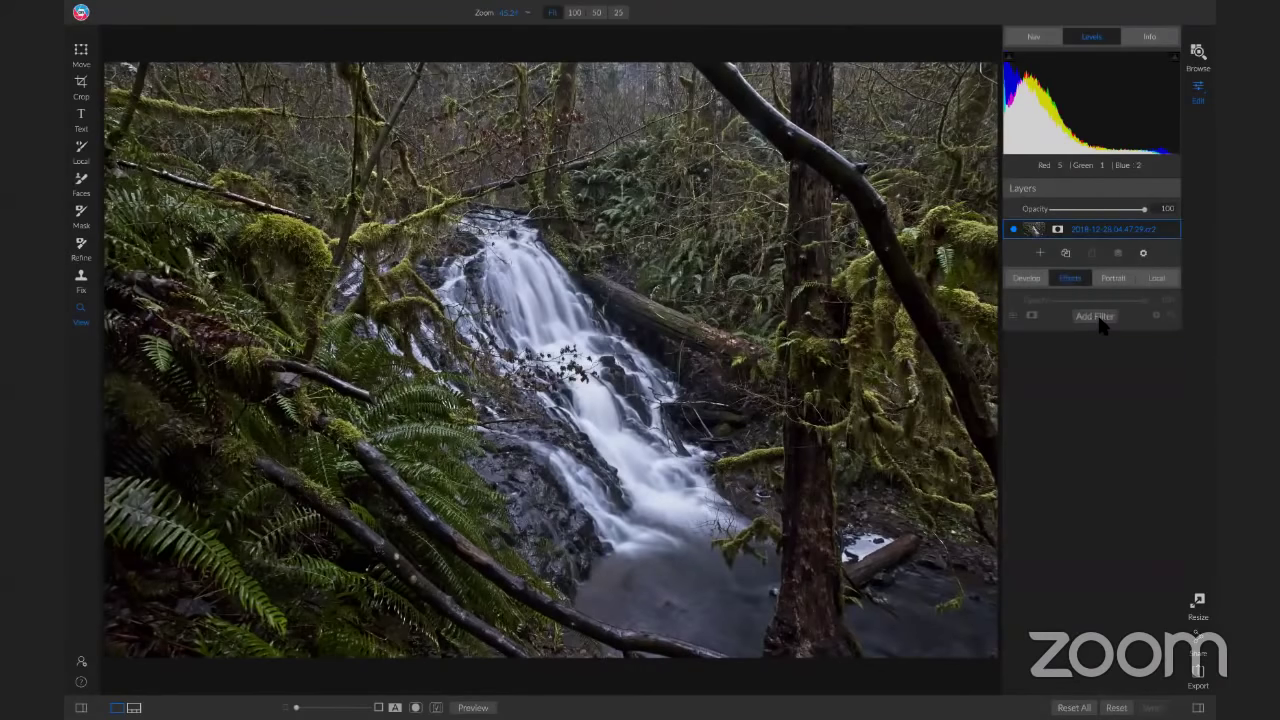
left_click(1098, 320)
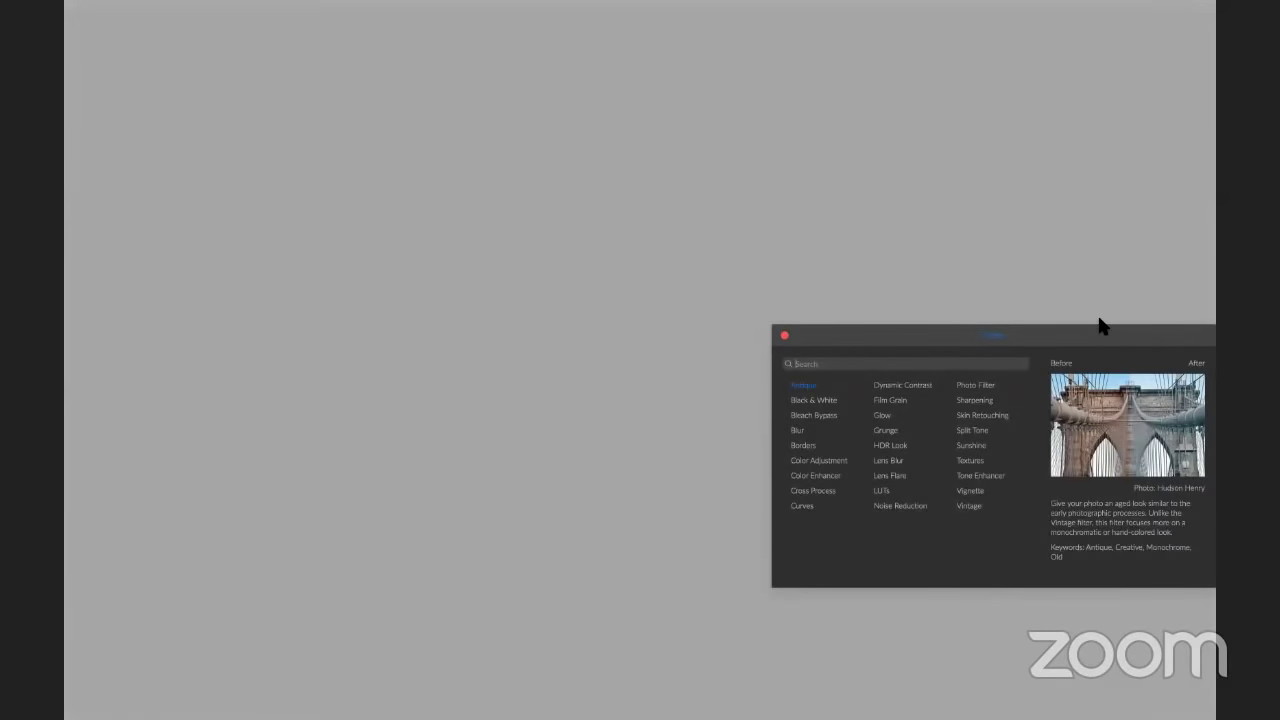
type("color")
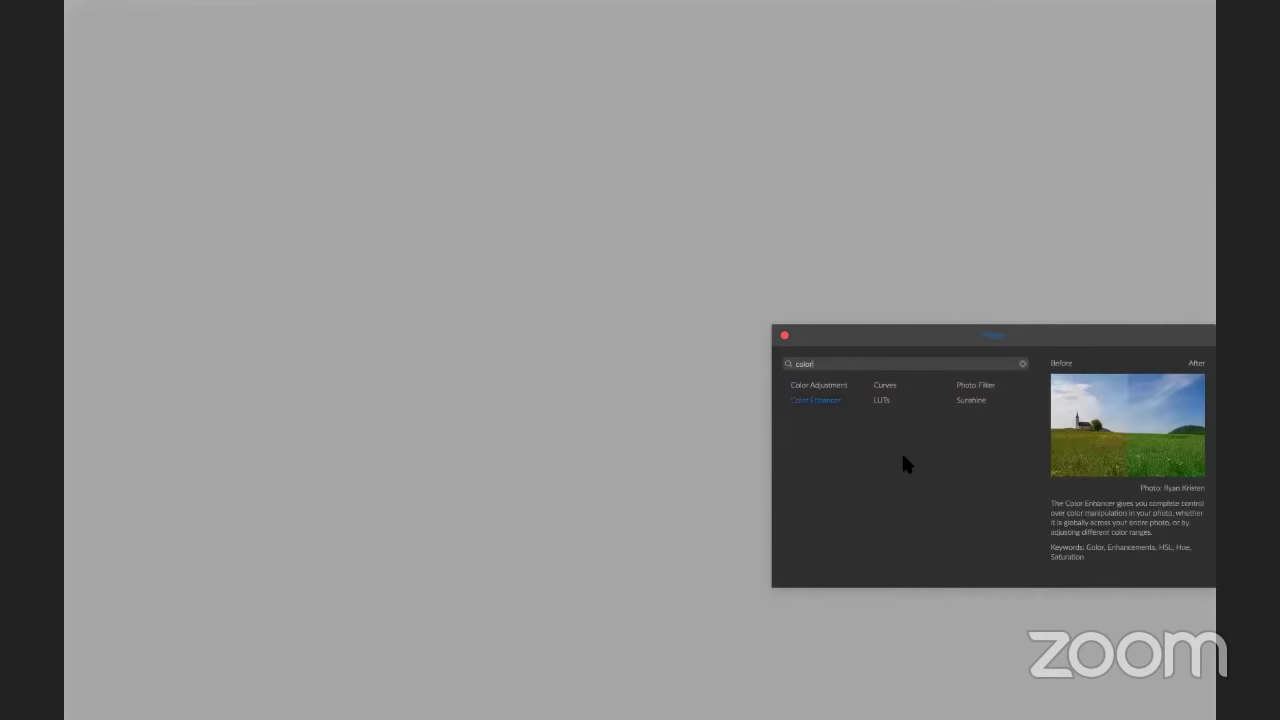
left_click(833, 387)
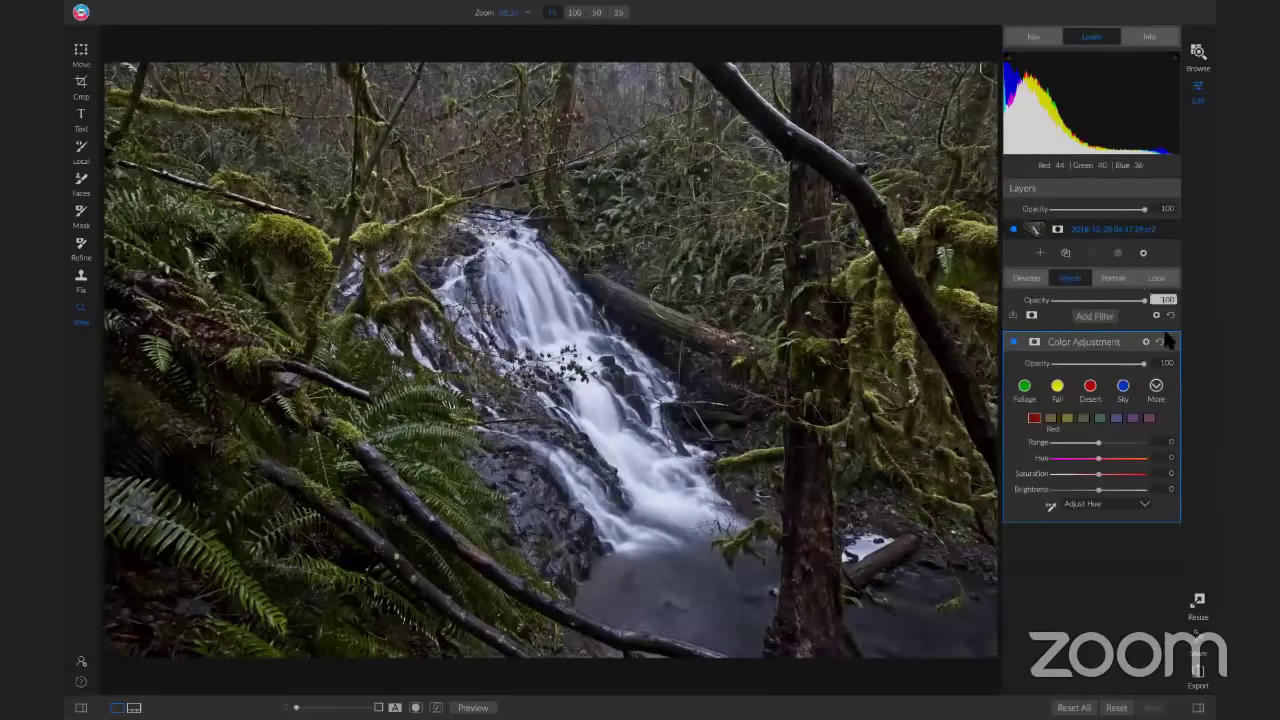
Step: Add a Color Enhancer filter to the waterfall photo in Effects
left_click(1098, 316)
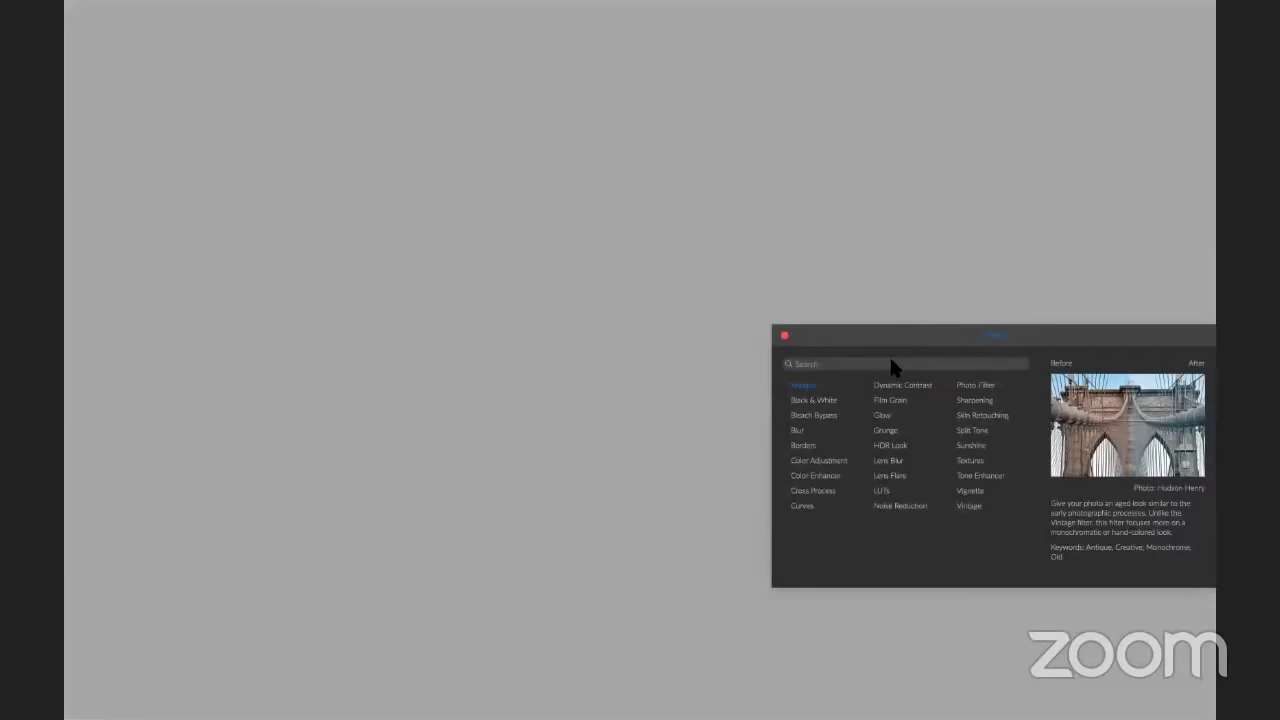
type("color")
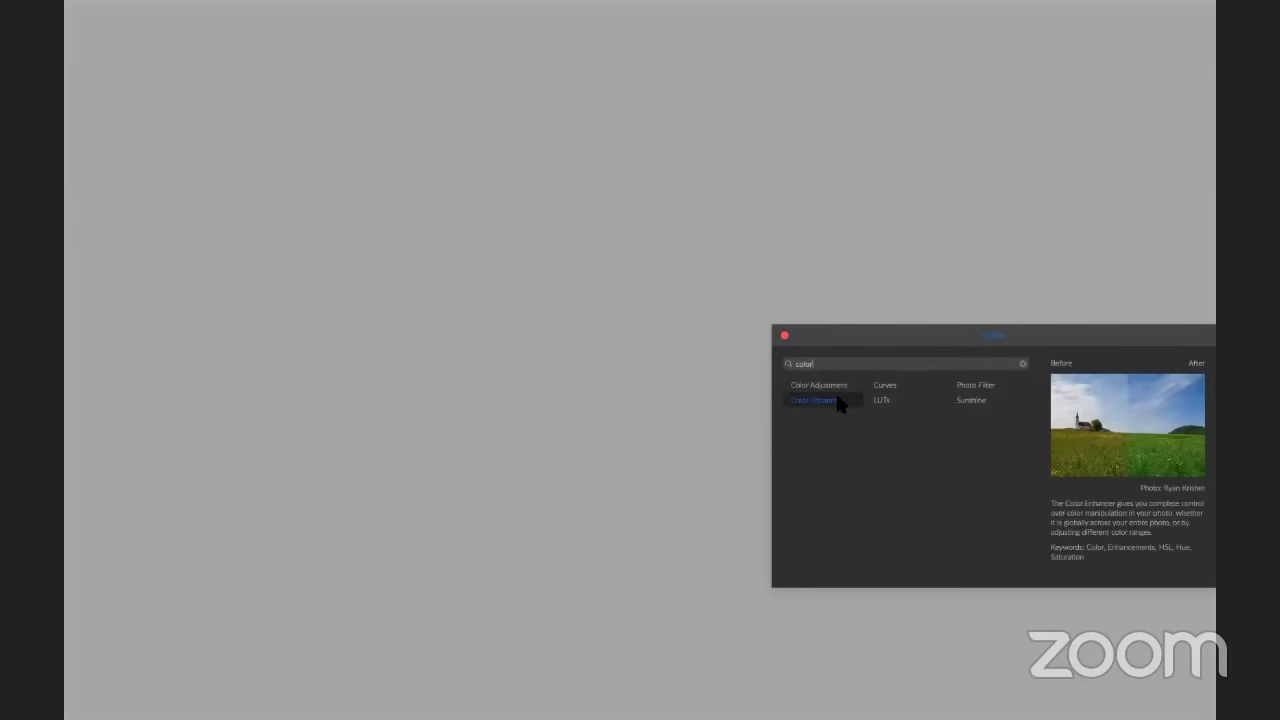
left_click(835, 400)
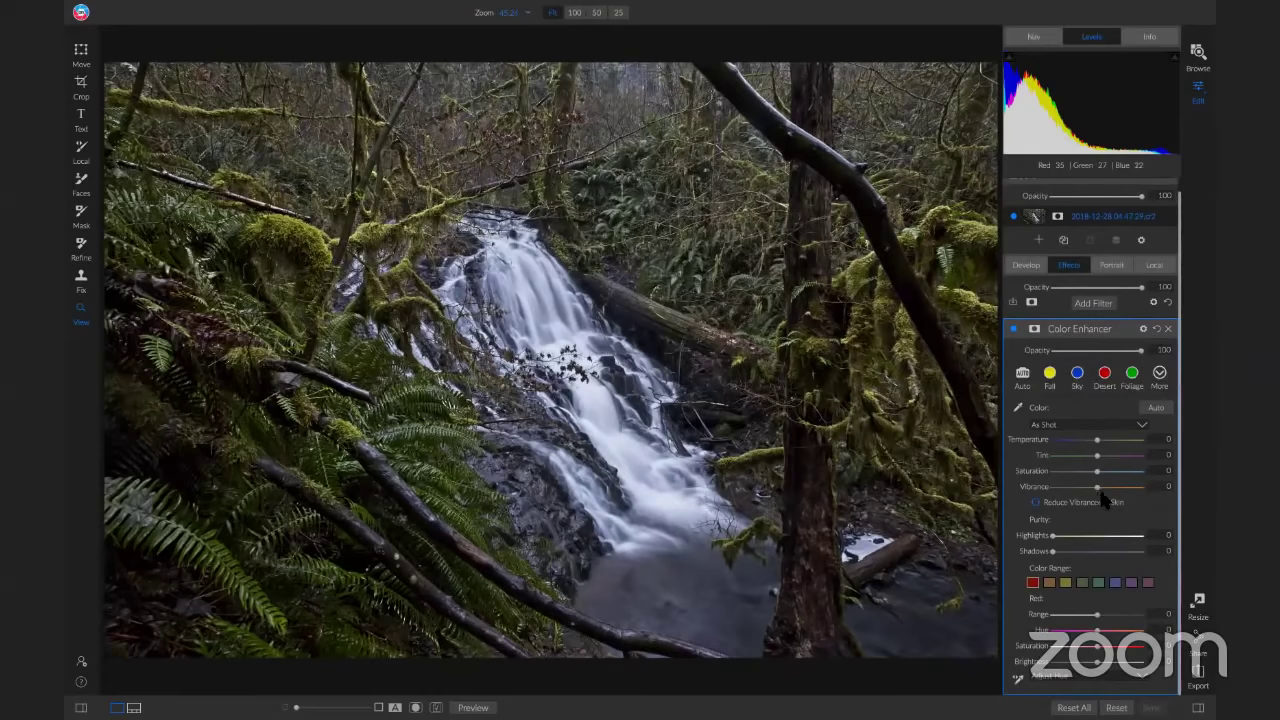
left_click(426, 272)
left_click(233, 345)
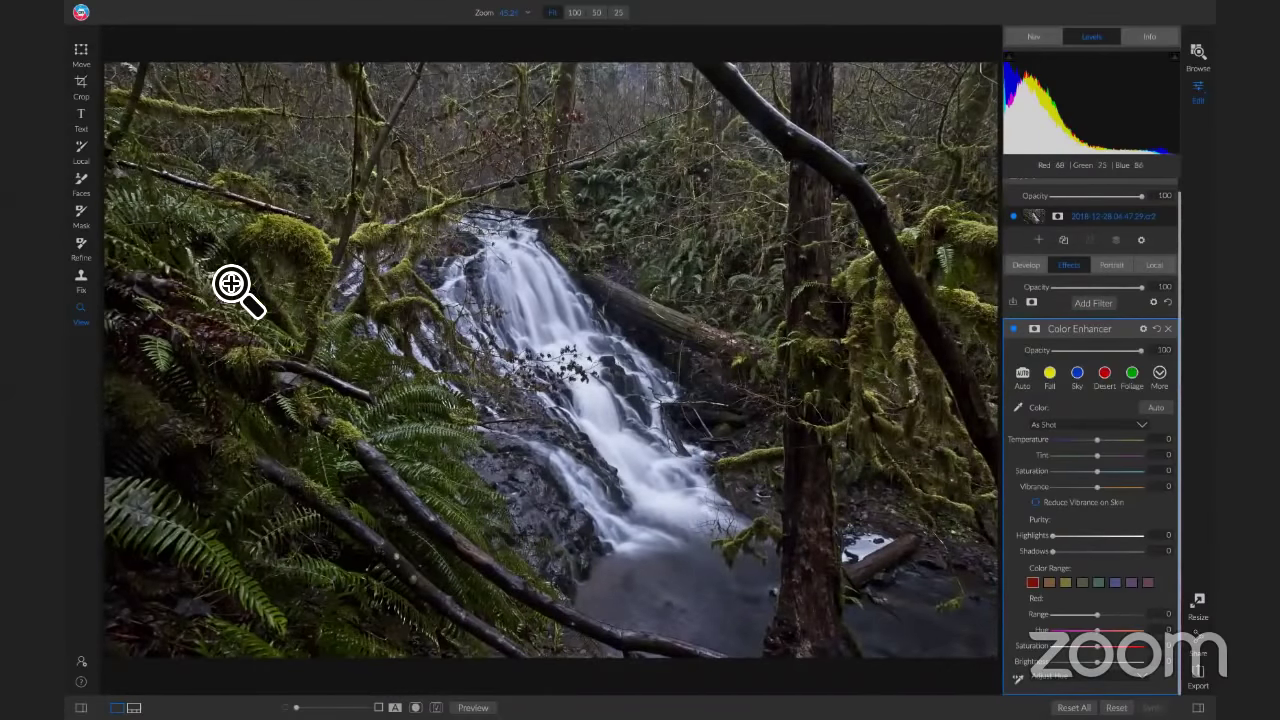
Step: Try correcting the white balance in the Color Enhancer by sampling a neutral spot in the waterfall, and reset the filter
scroll(1018, 418, "up", 1)
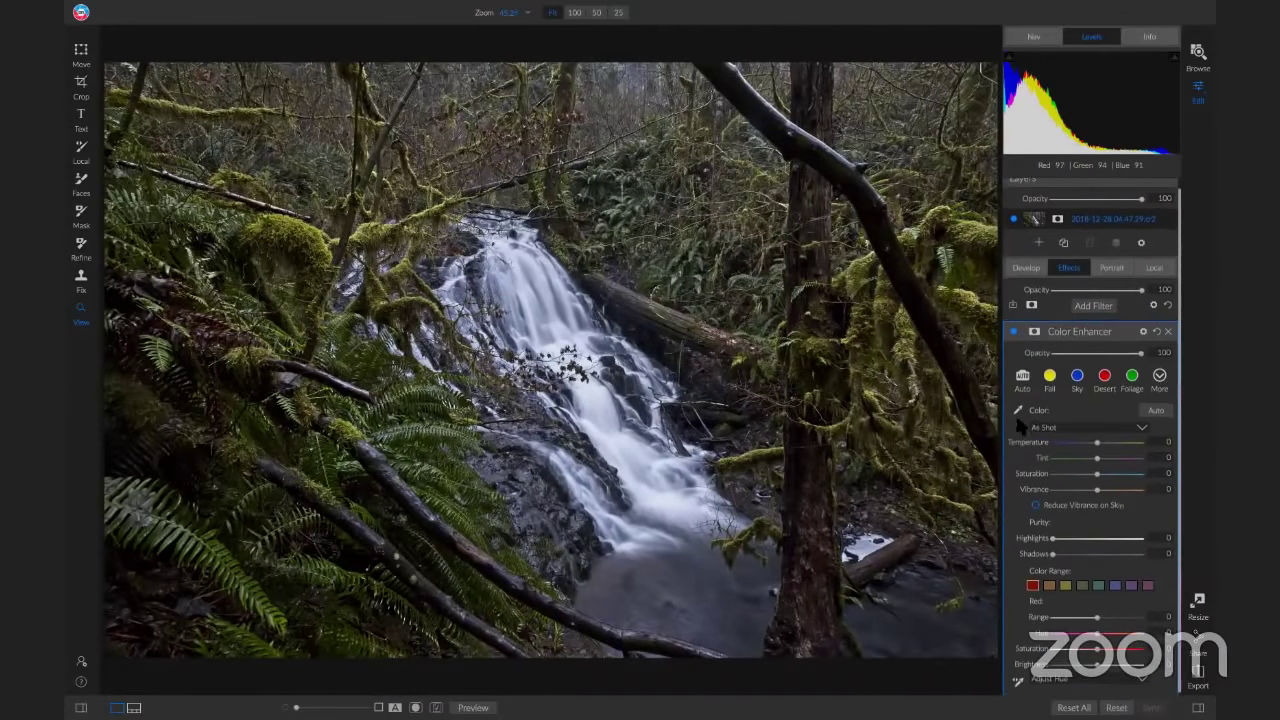
scroll(1022, 420, "up", 1)
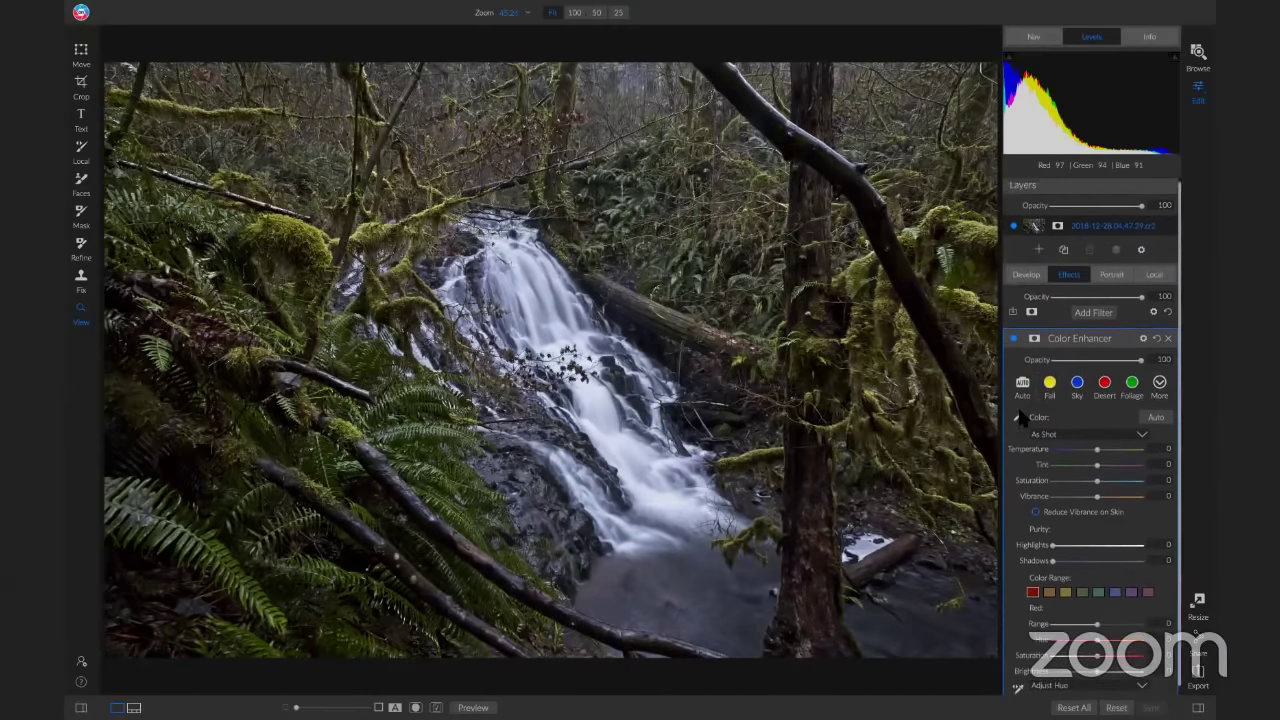
left_click(601, 416)
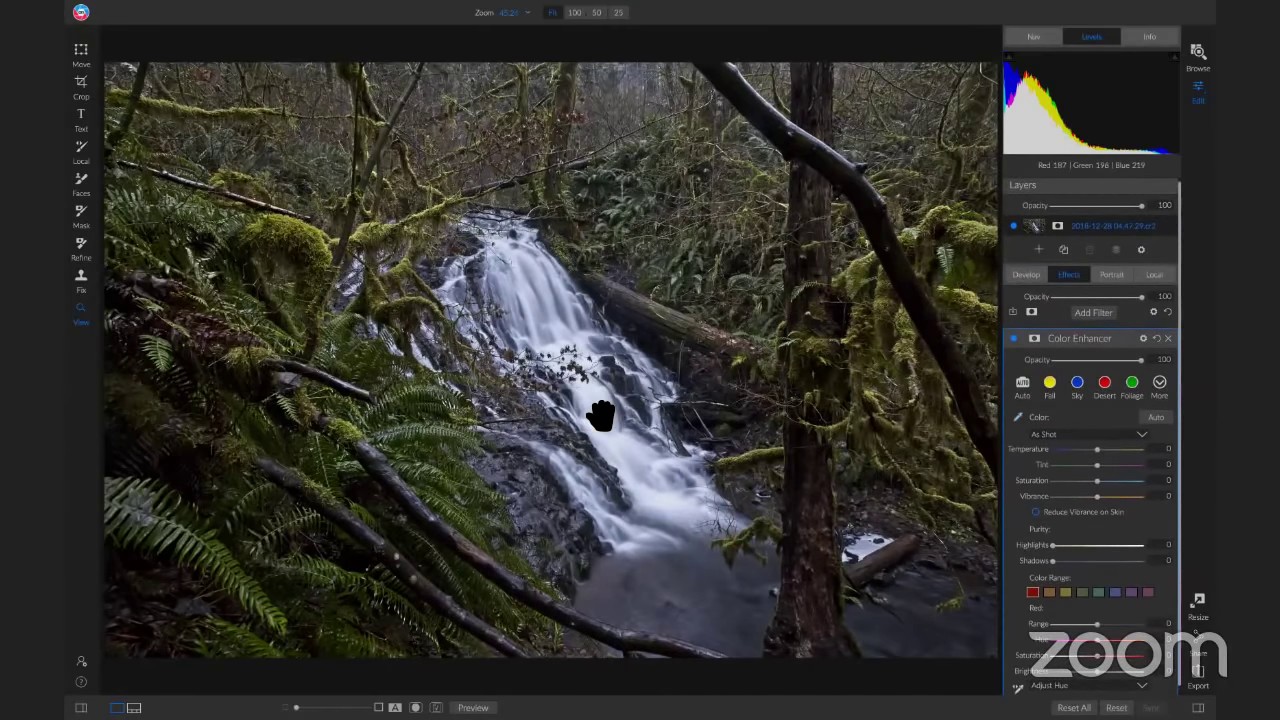
left_click(500, 351)
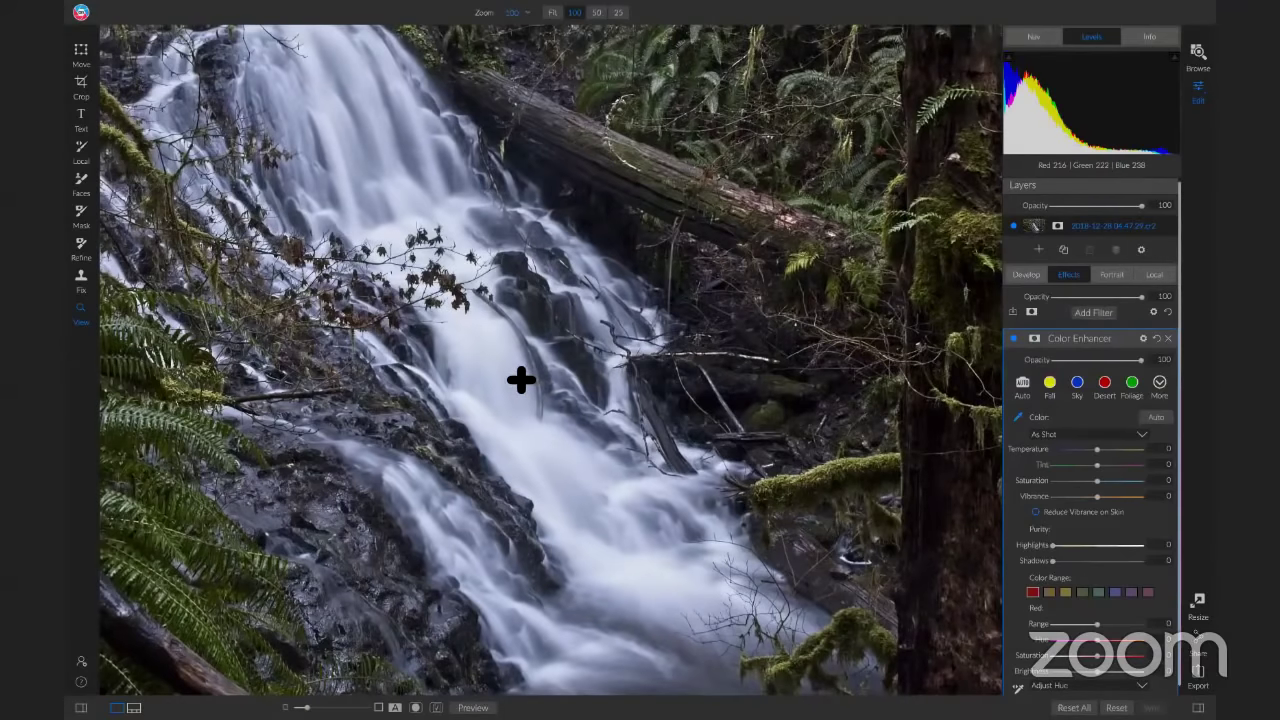
left_click(668, 356)
left_click(670, 357)
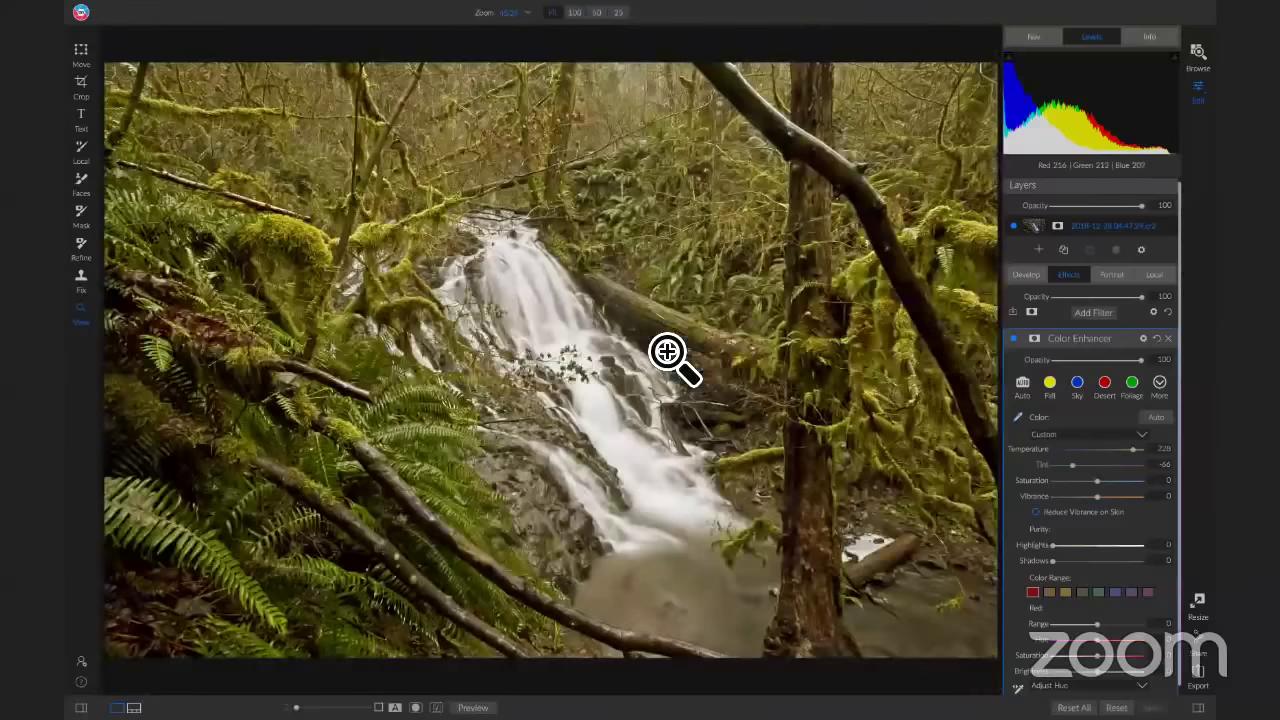
left_click(1117, 449)
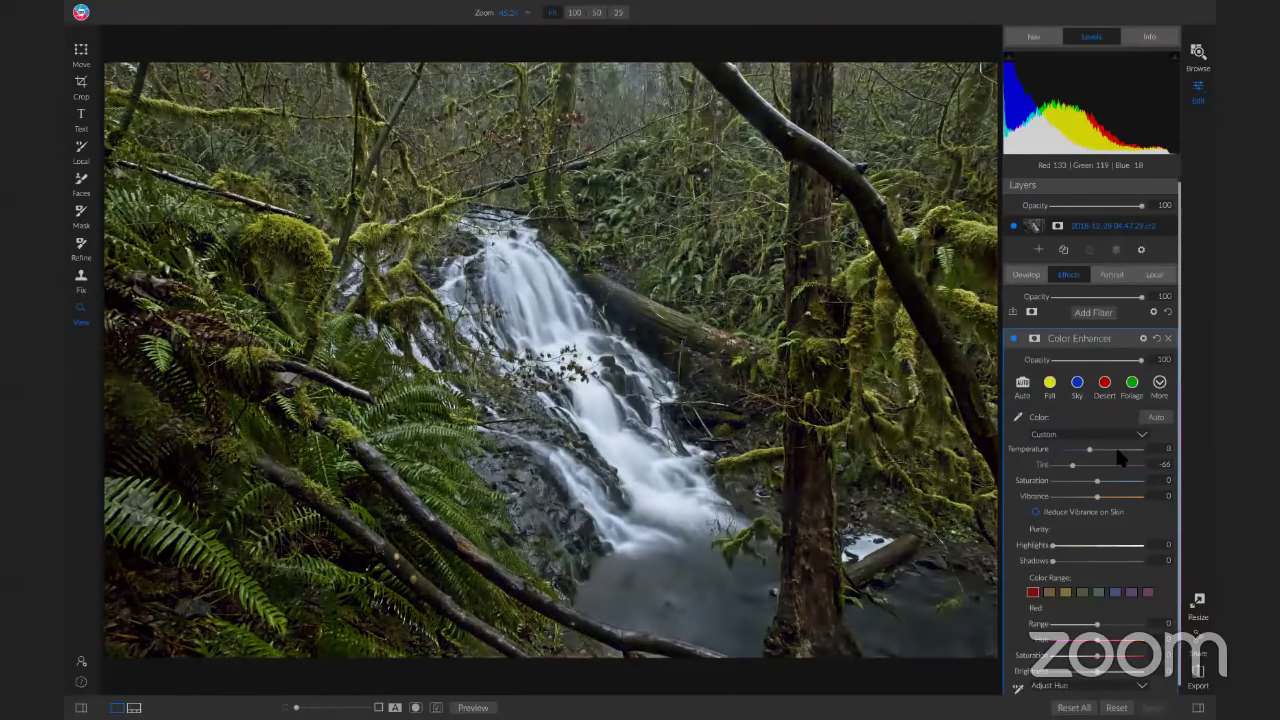
left_click(1157, 339)
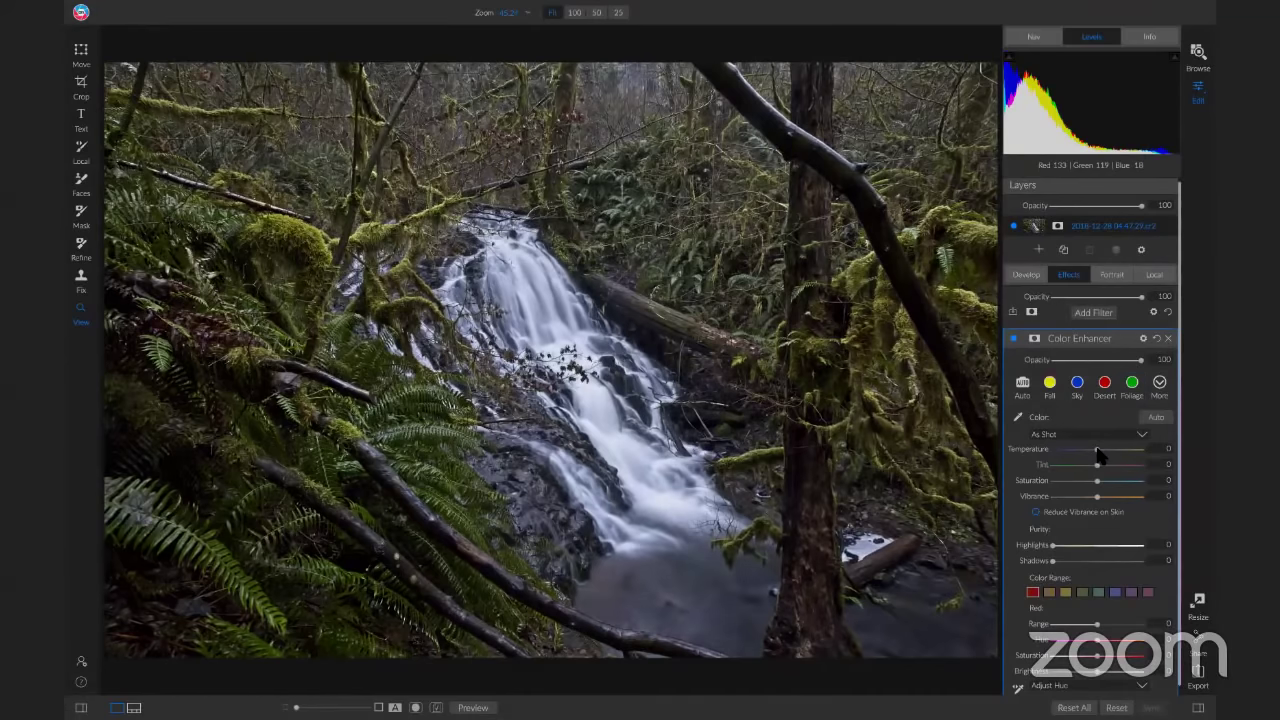
Step: Set the Color Enhancer's Temperature to 90 and Tint to 2, comparing the photo with the filter off and on
left_click_drag(1097, 449, 1119, 452)
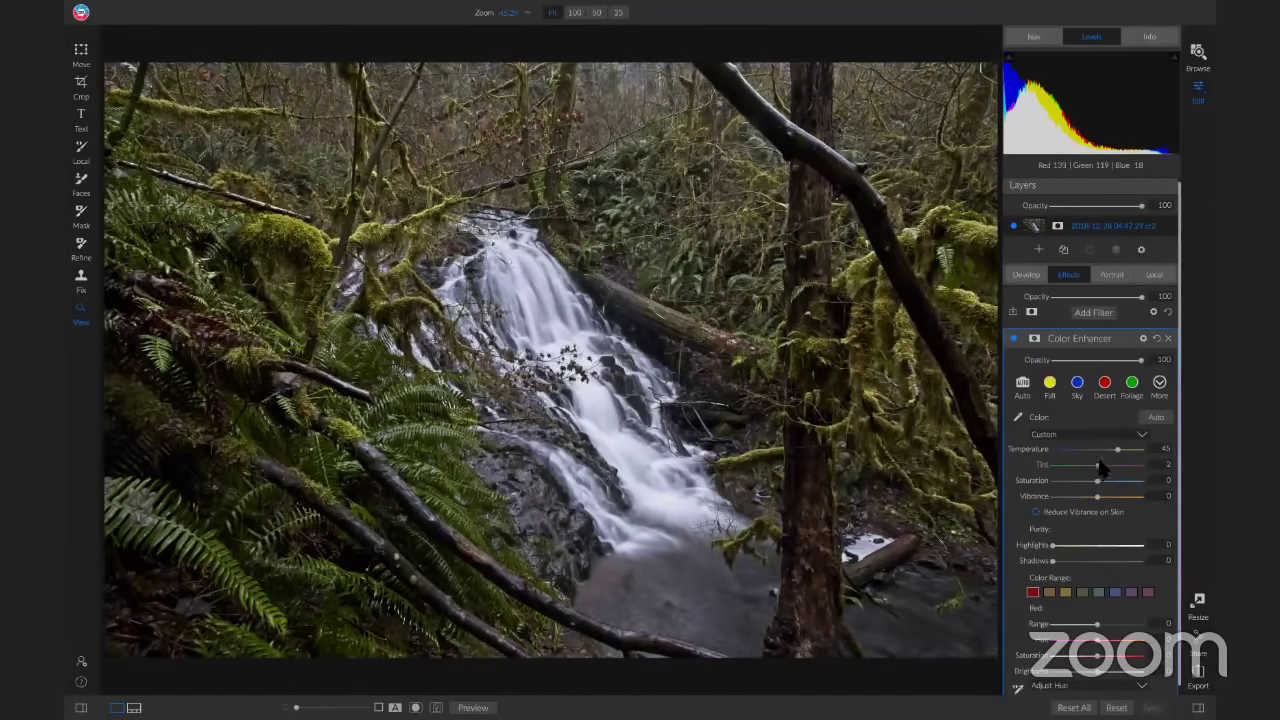
left_click(1013, 338)
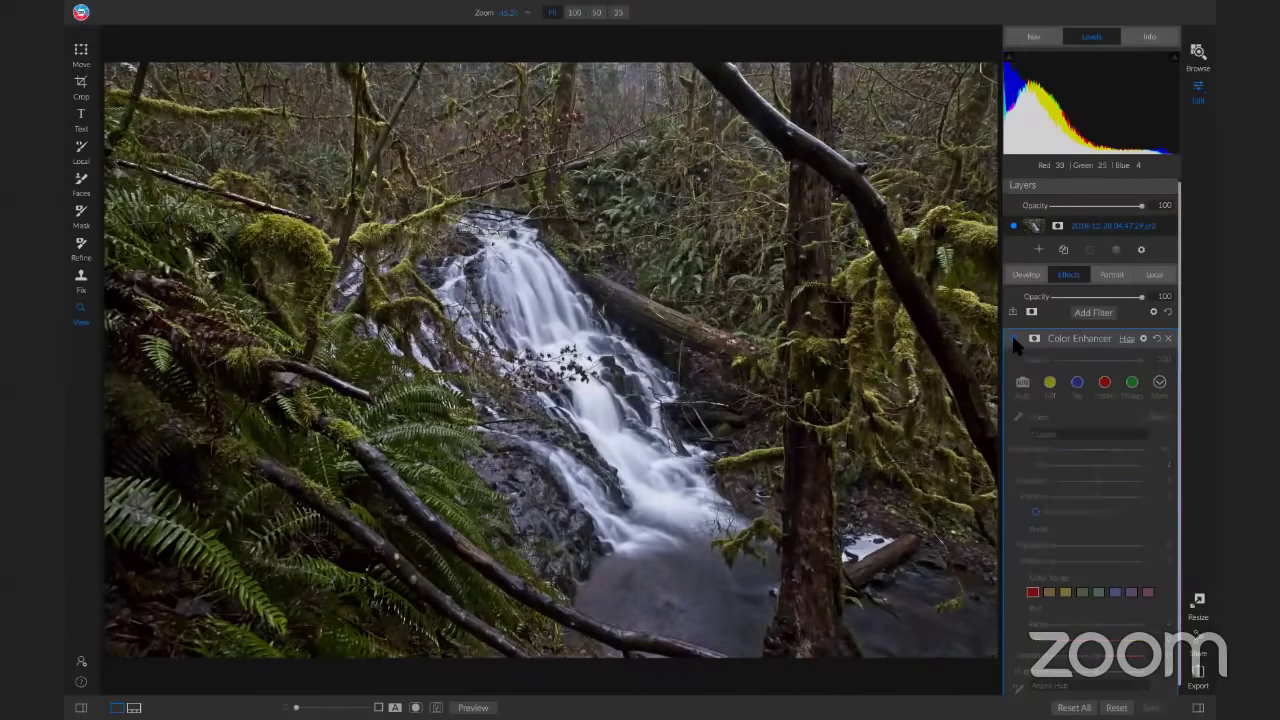
left_click(1013, 338)
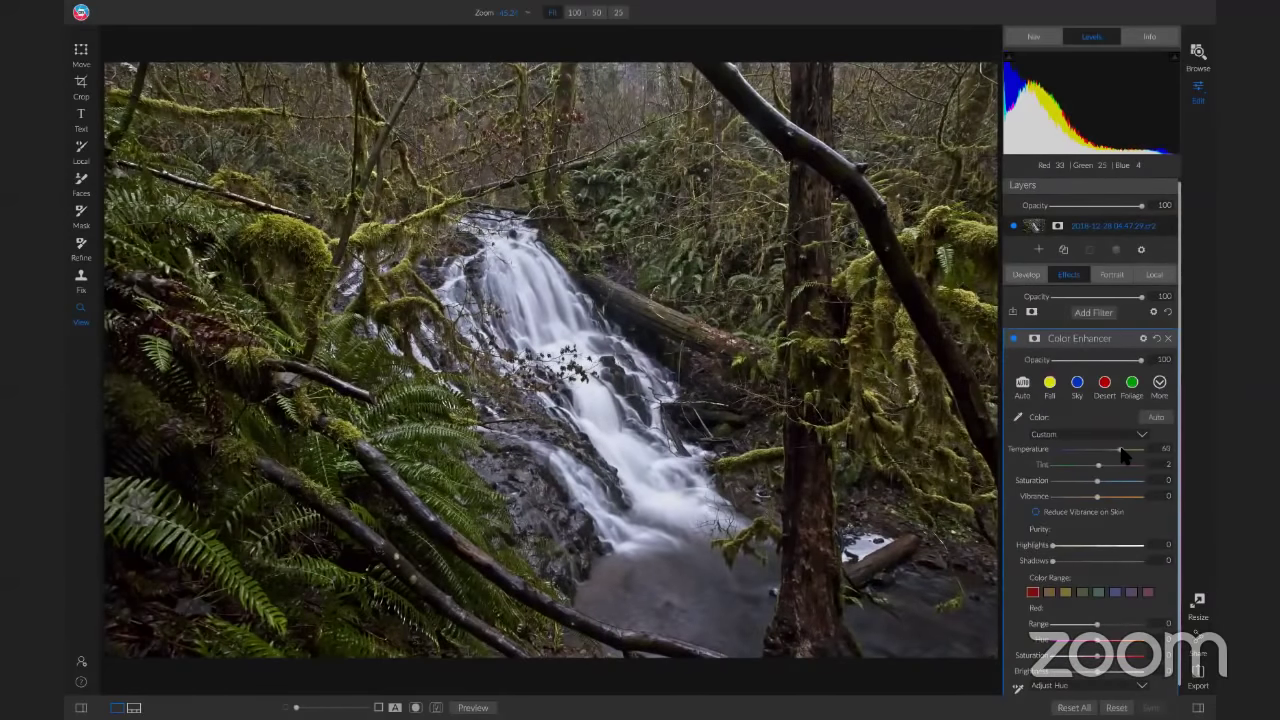
left_click_drag(1124, 455, 1126, 450)
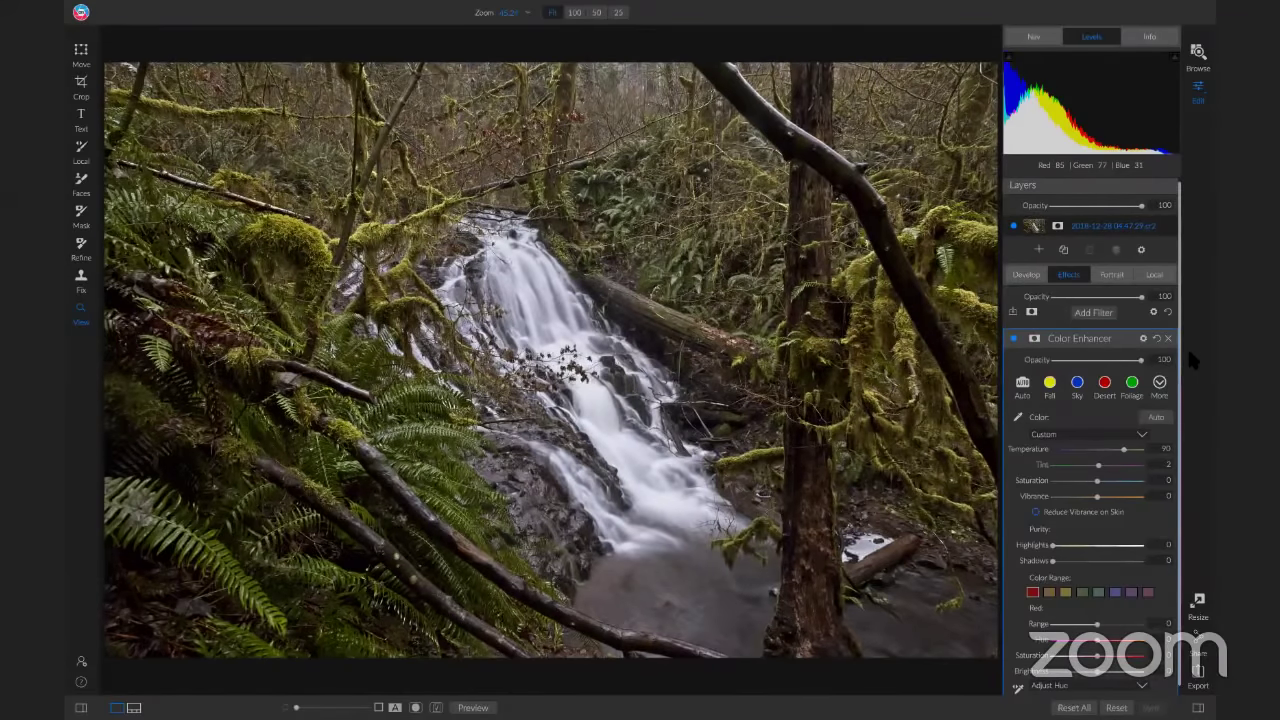
Step: Search the filters for "detail" and add a Dynamic Contrast filter to the waterfall photo
scroll(1108, 318, "up", 1)
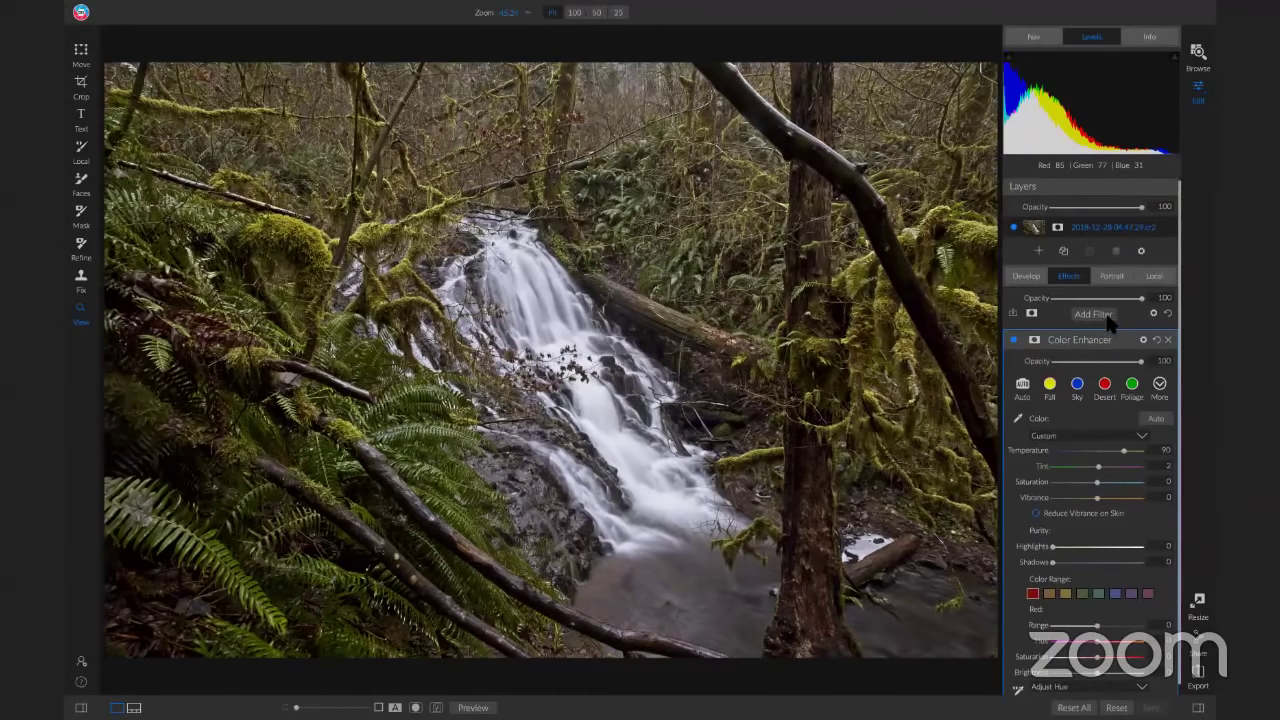
left_click(1108, 318)
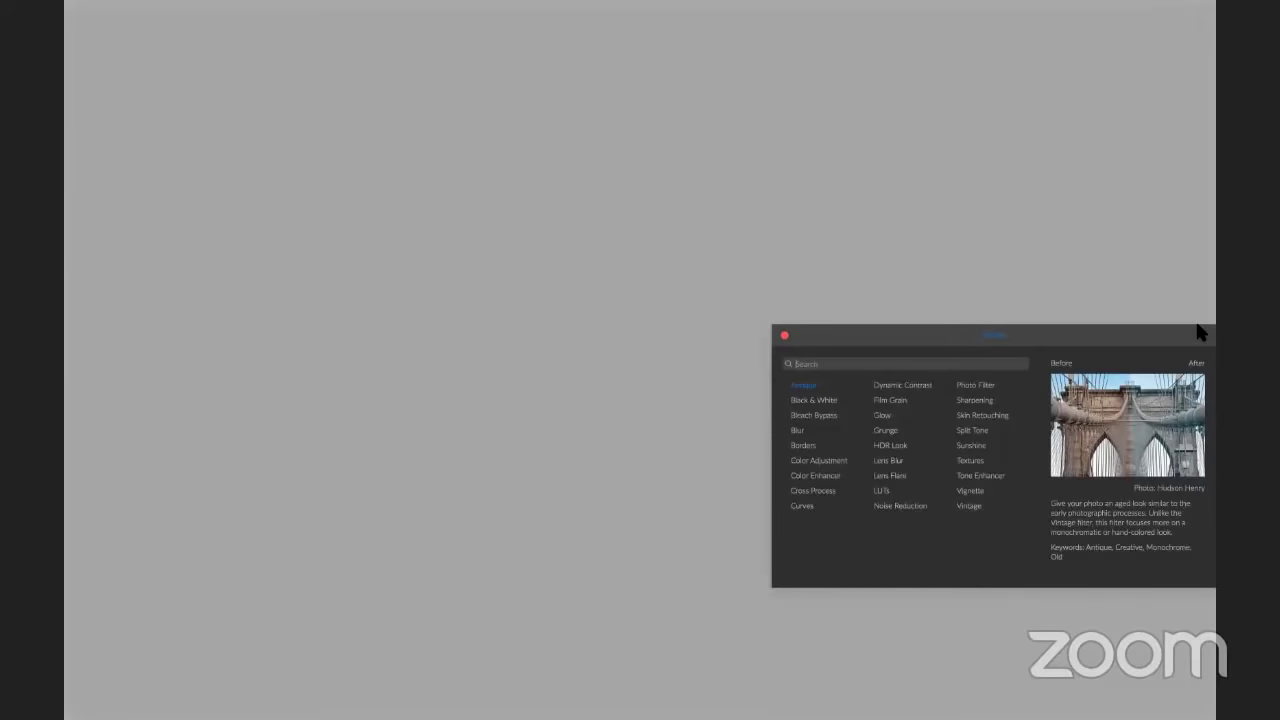
type("detail")
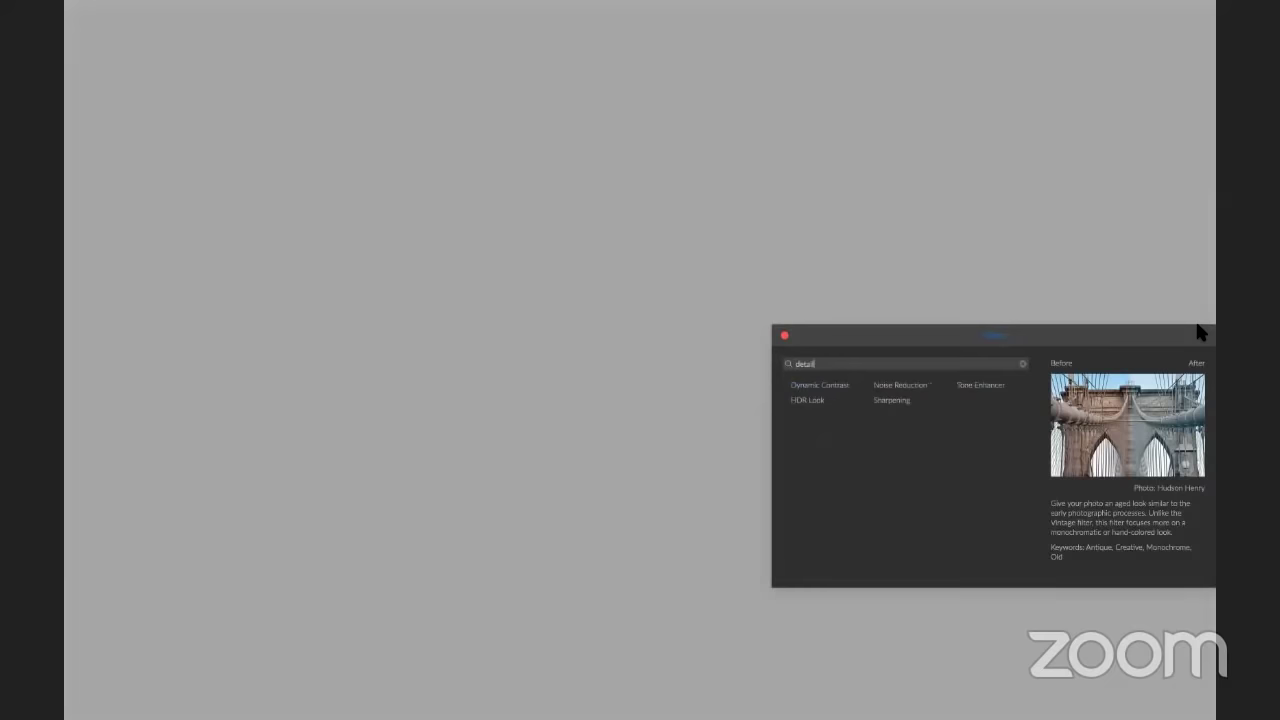
left_click(835, 387)
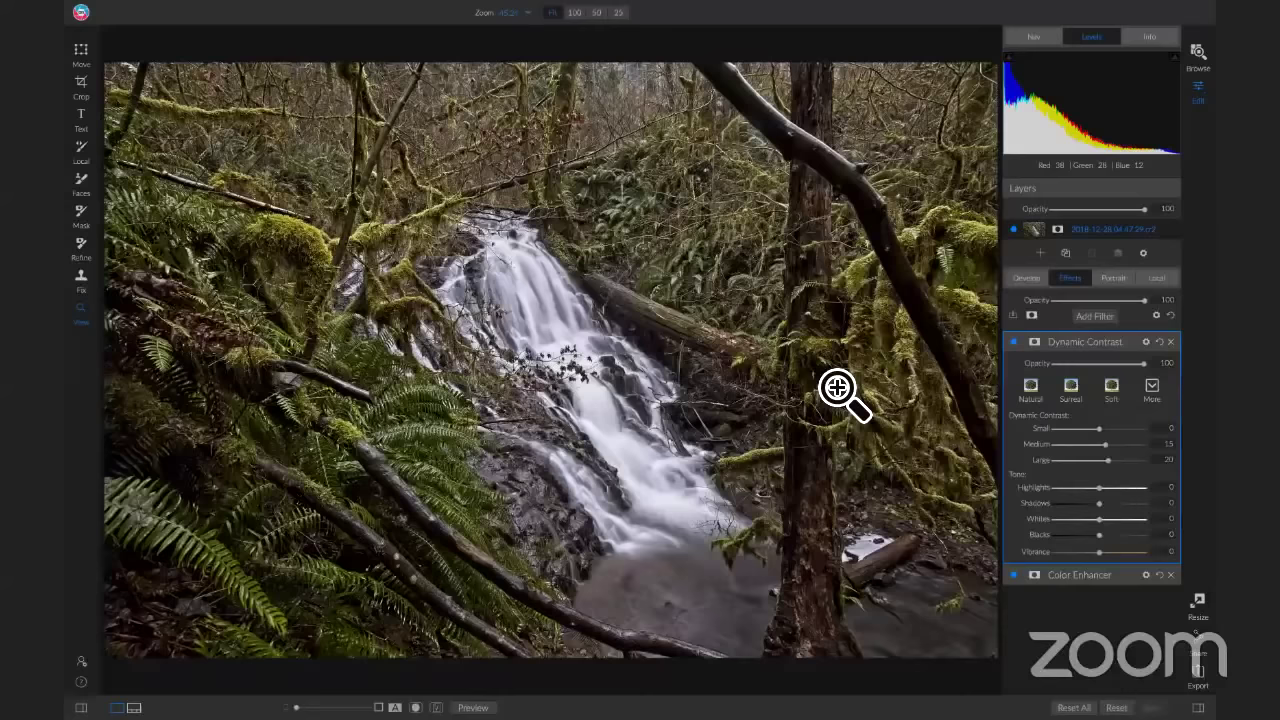
Step: Compare the photo with Dynamic Contrast off and on, at full view and at 100% on the waterfall
left_click(1013, 341)
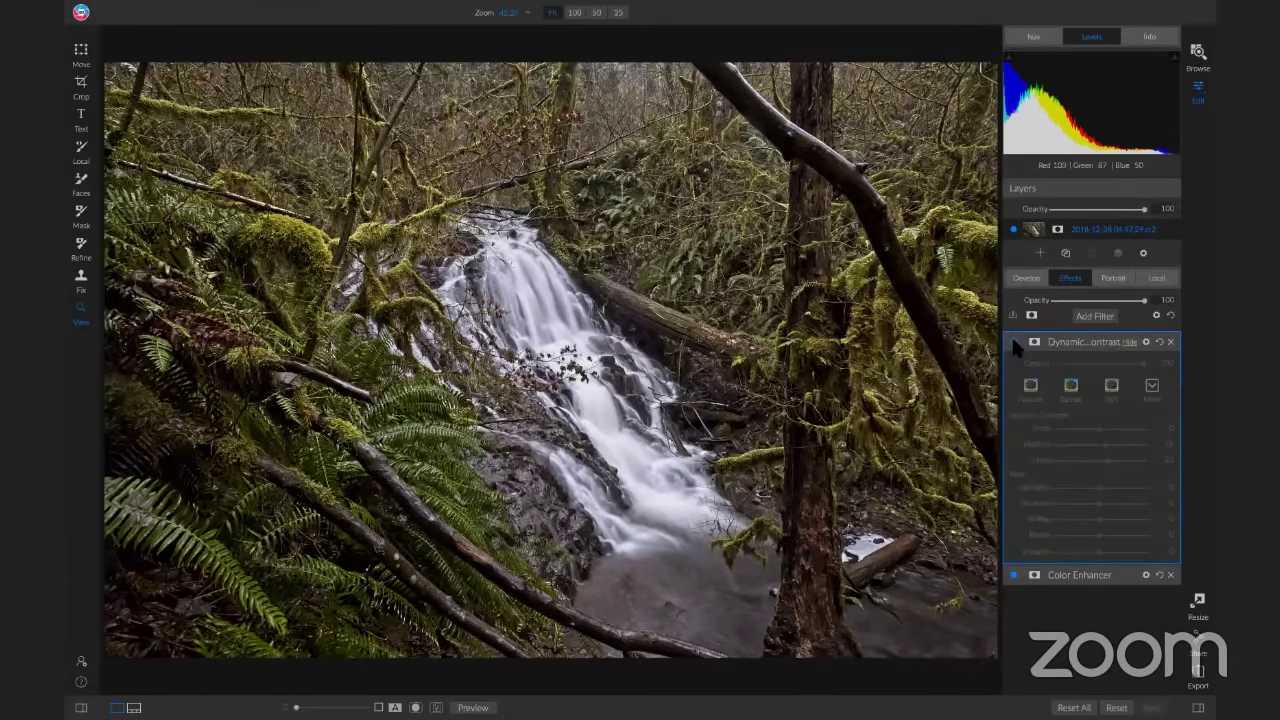
left_click(1013, 341)
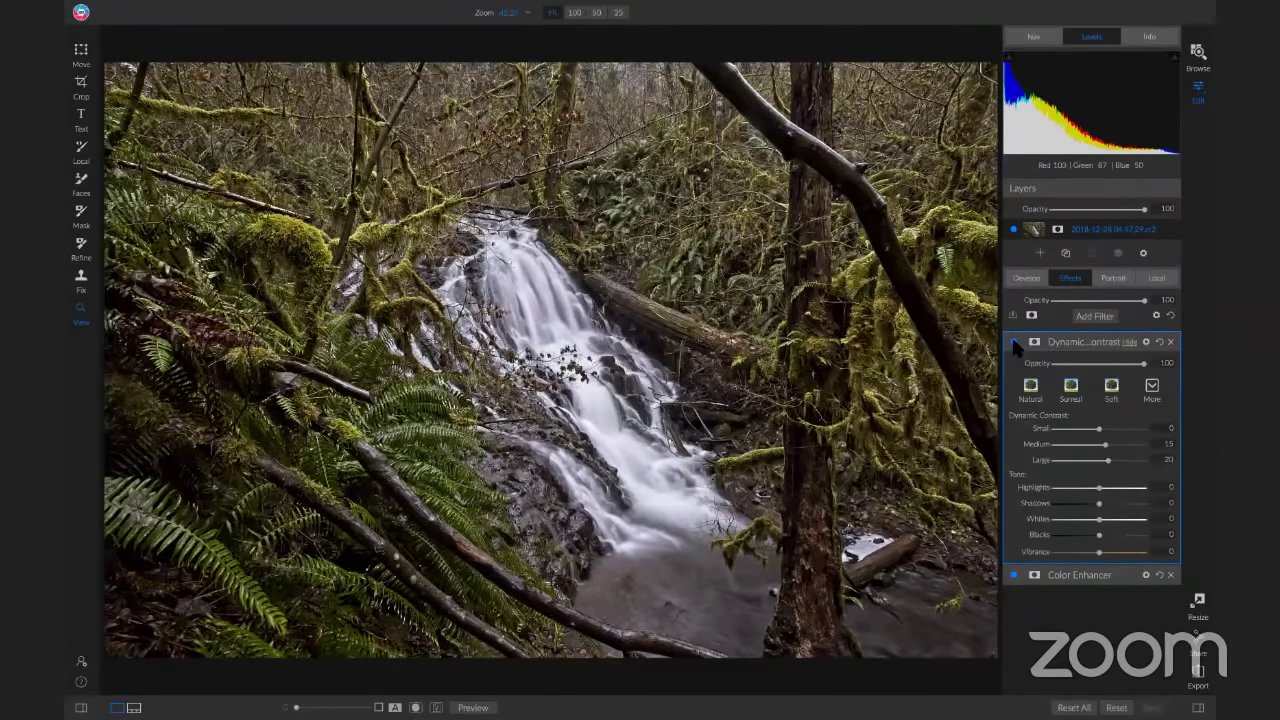
left_click(1013, 341)
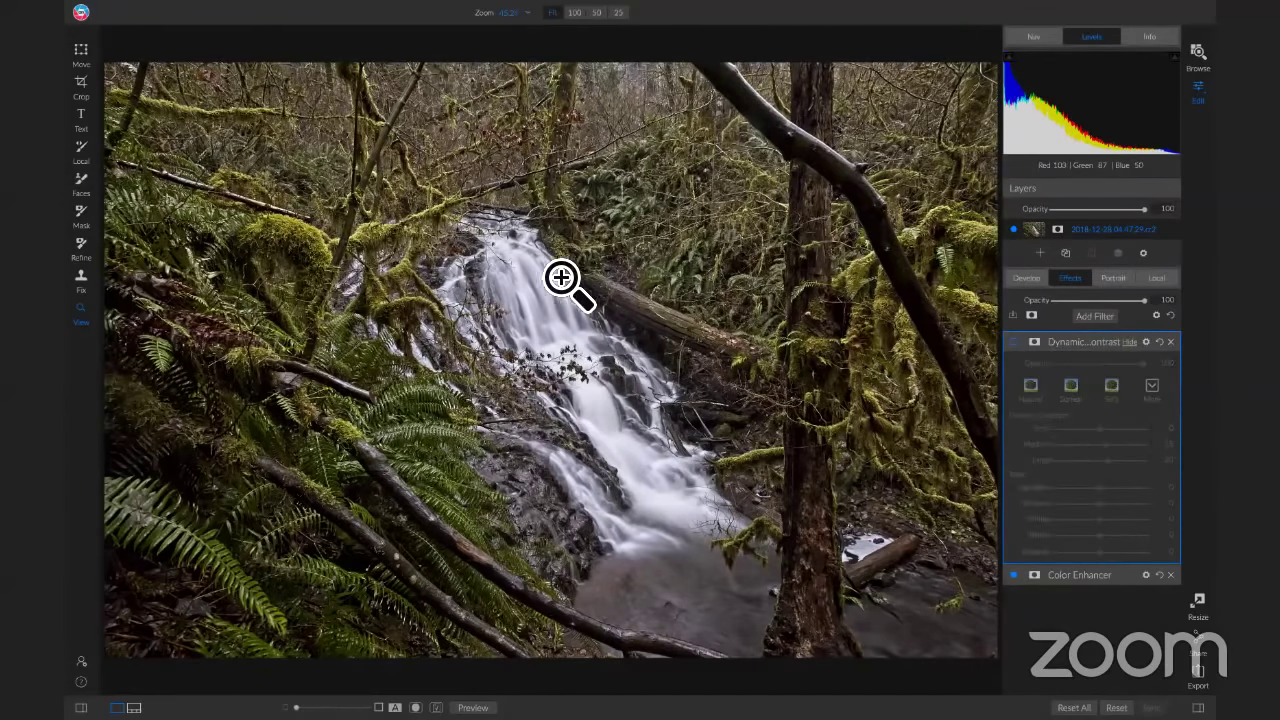
left_click(499, 254)
left_click(1013, 341)
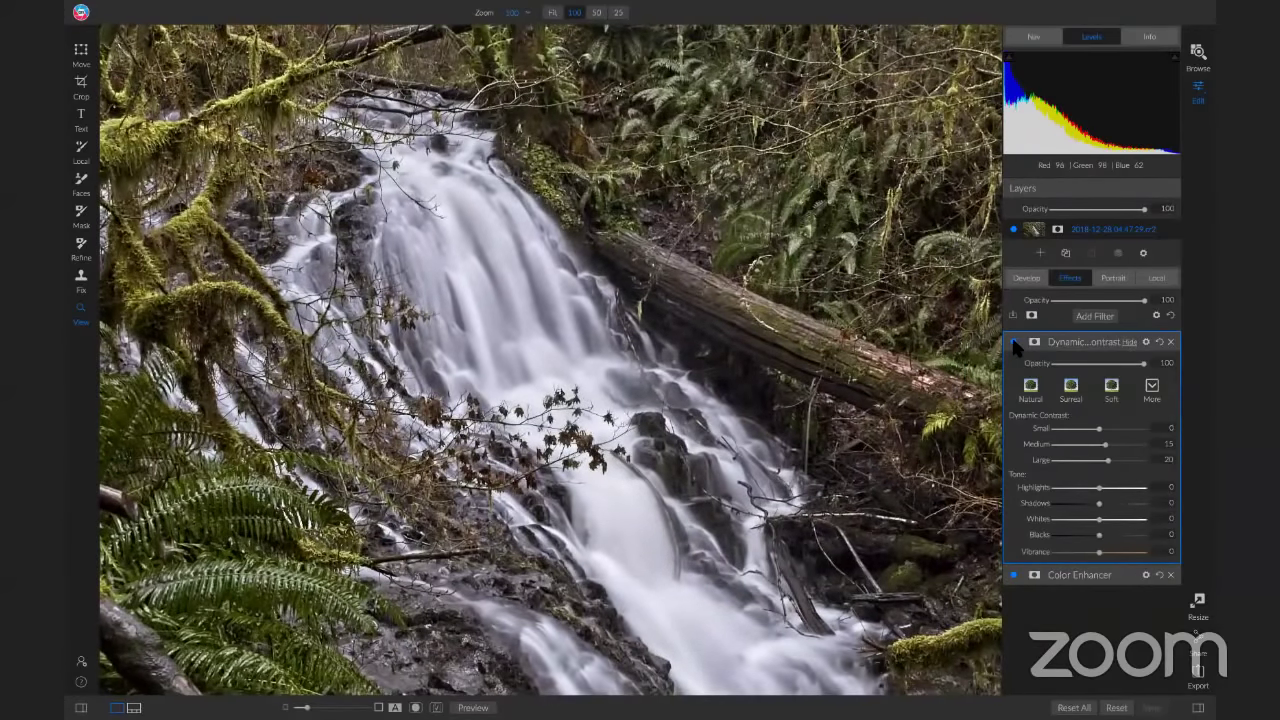
left_click(1013, 341)
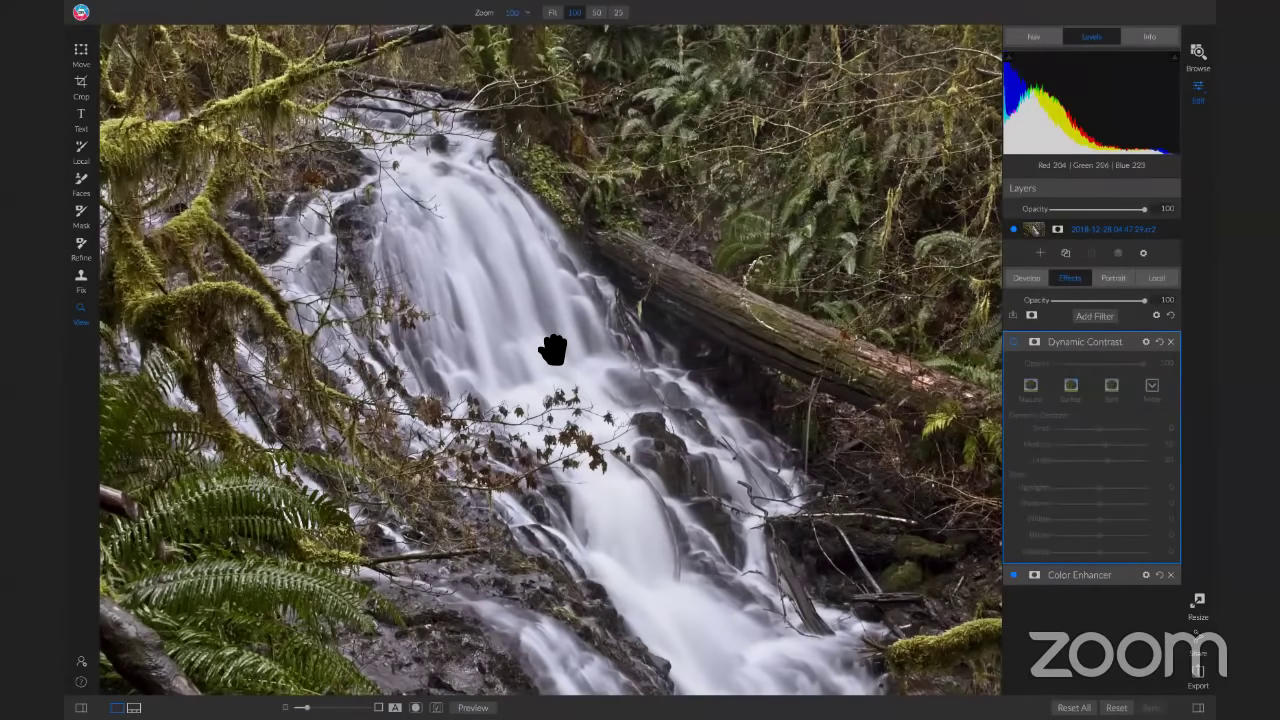
left_click(1013, 341)
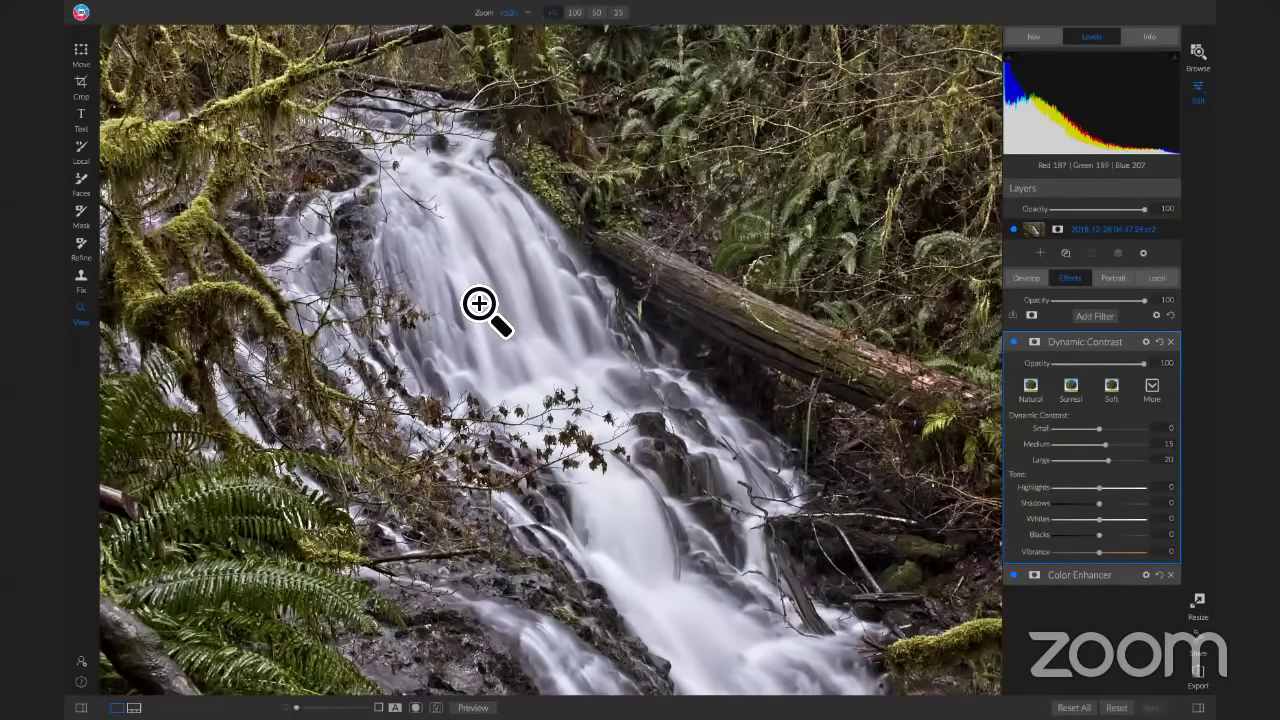
left_click(802, 490)
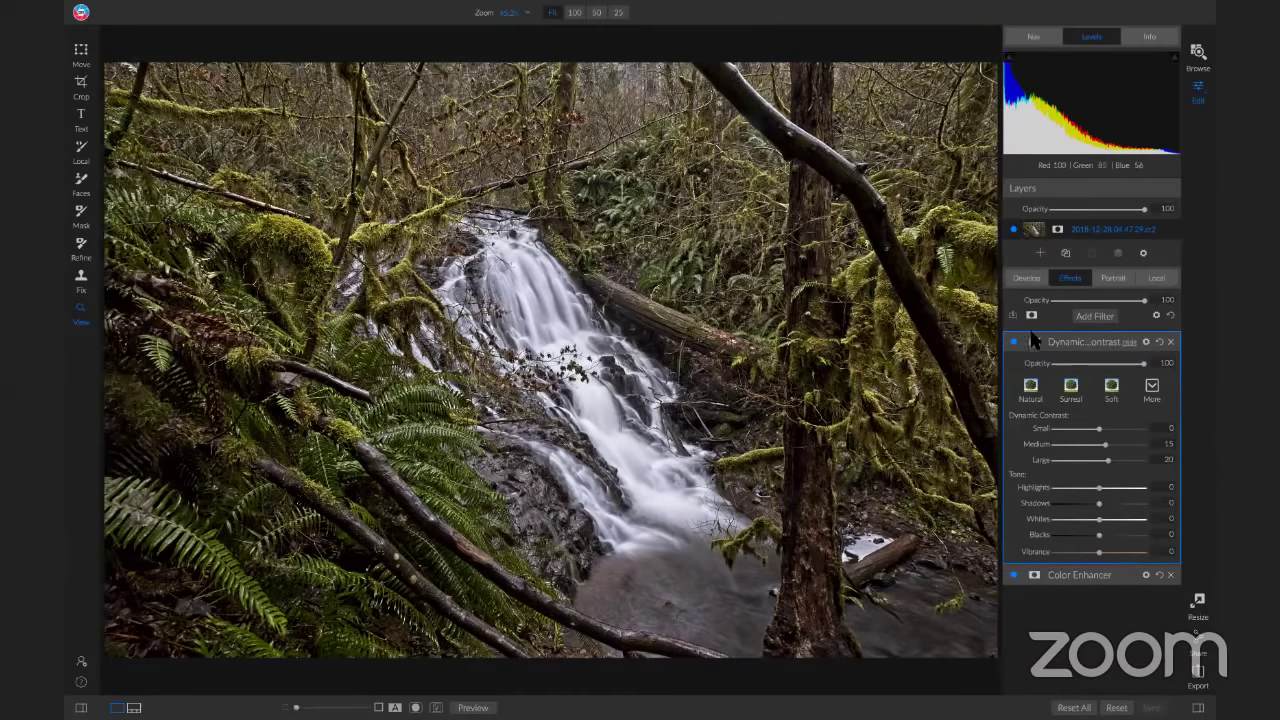
Step: Crop the photo proportionally to about 4822 by 3215 and reposition it to keep the pool below the waterfall in frame
left_click(82, 88)
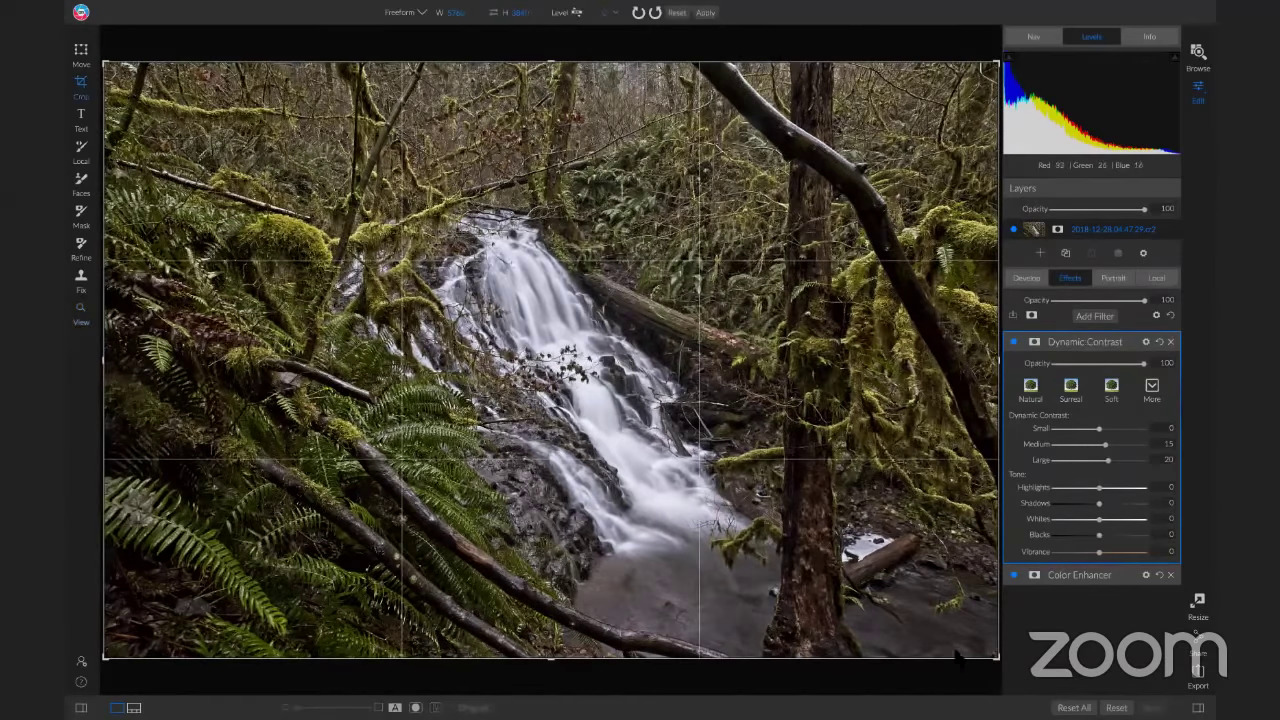
left_click_drag(998, 658, 935, 607)
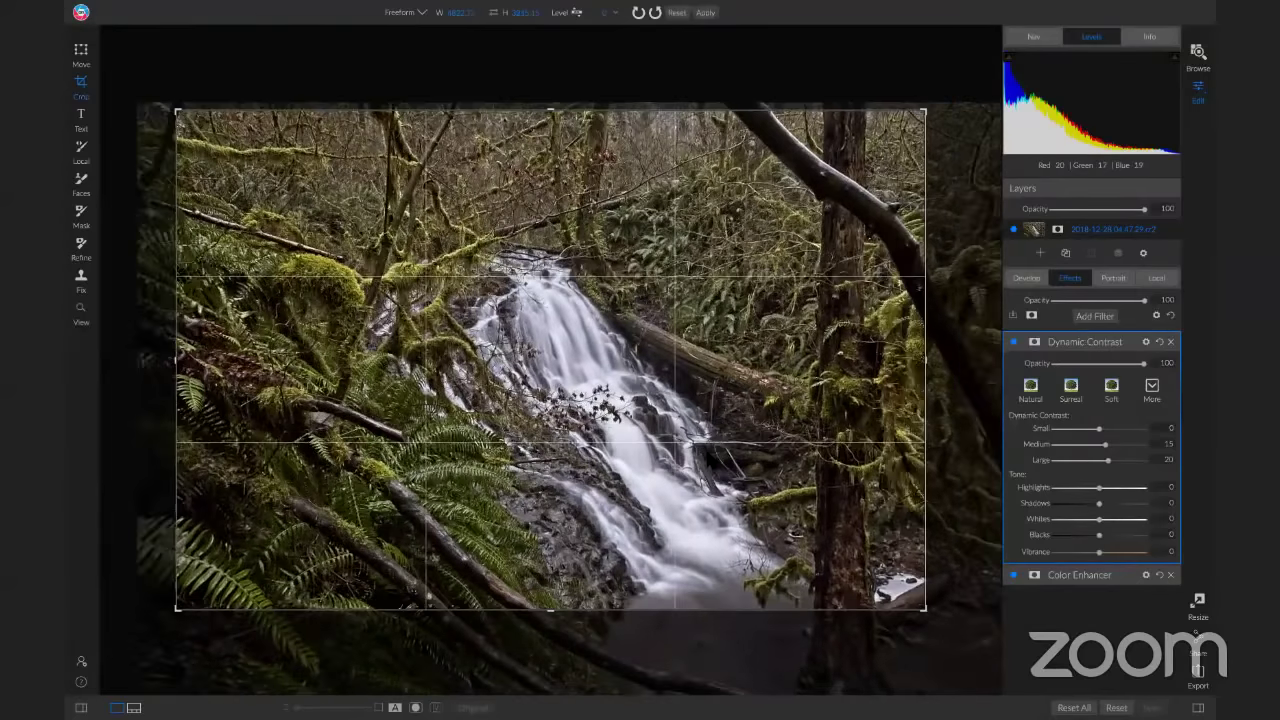
left_click_drag(712, 462, 706, 412)
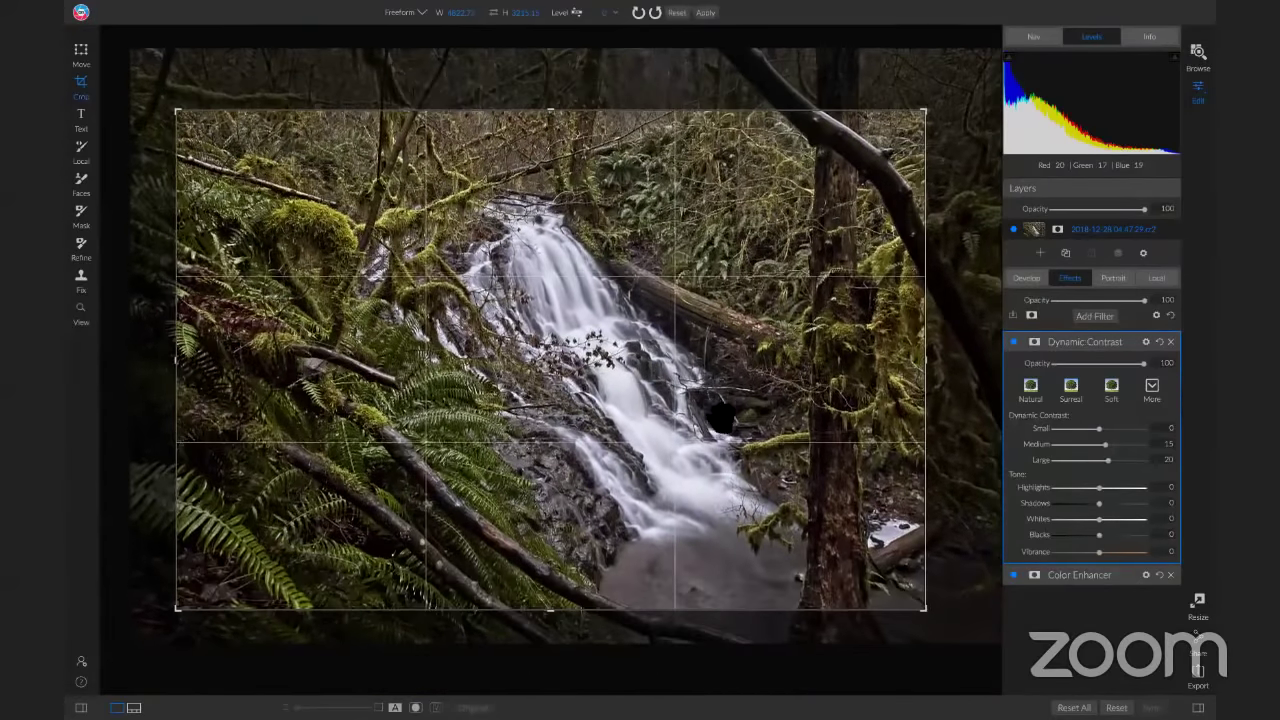
key("z")
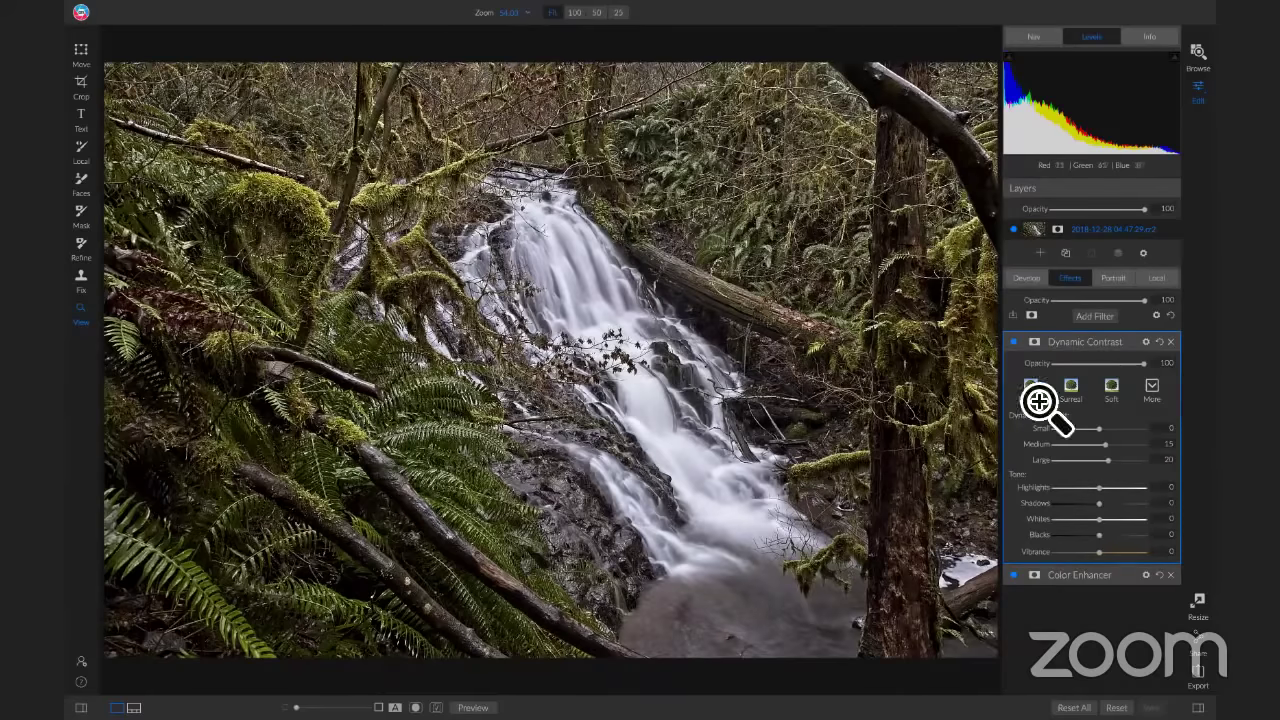
Step: Create a luminosity mask on the Dynamic Contrast filter and invert it to protect the bright water, checking the mask in grayscale
left_click(1034, 342)
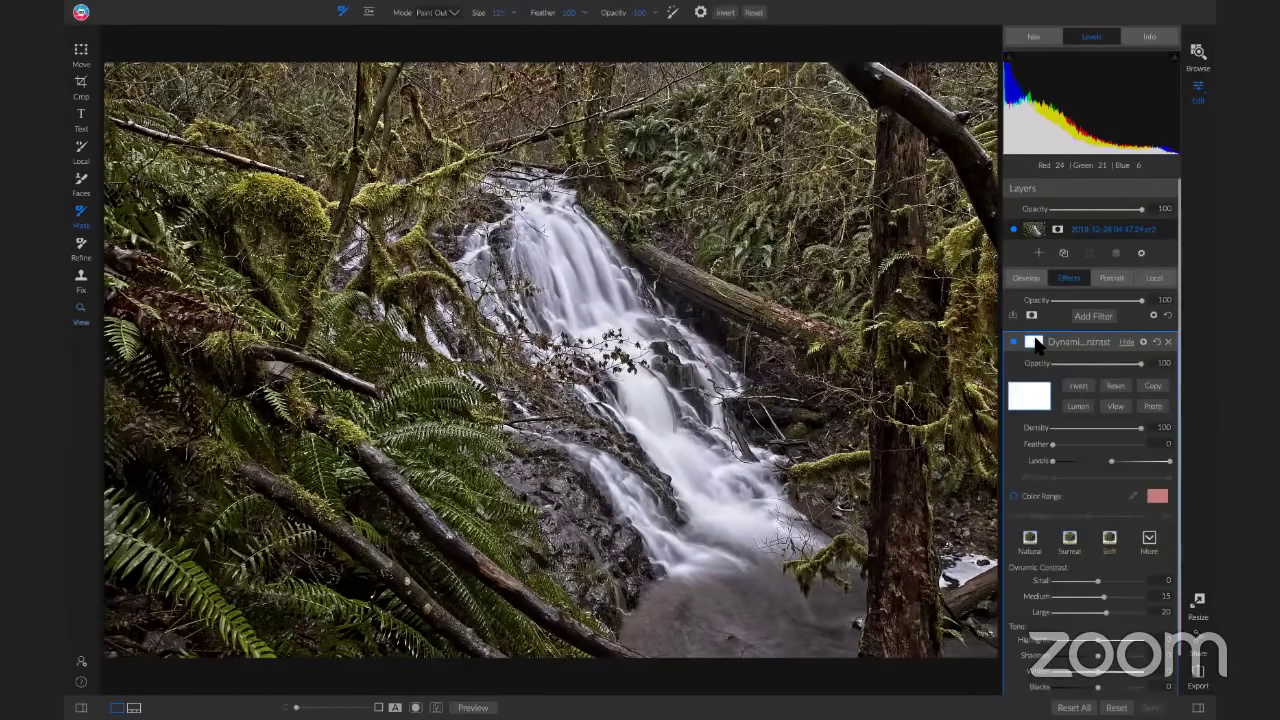
left_click(1077, 406)
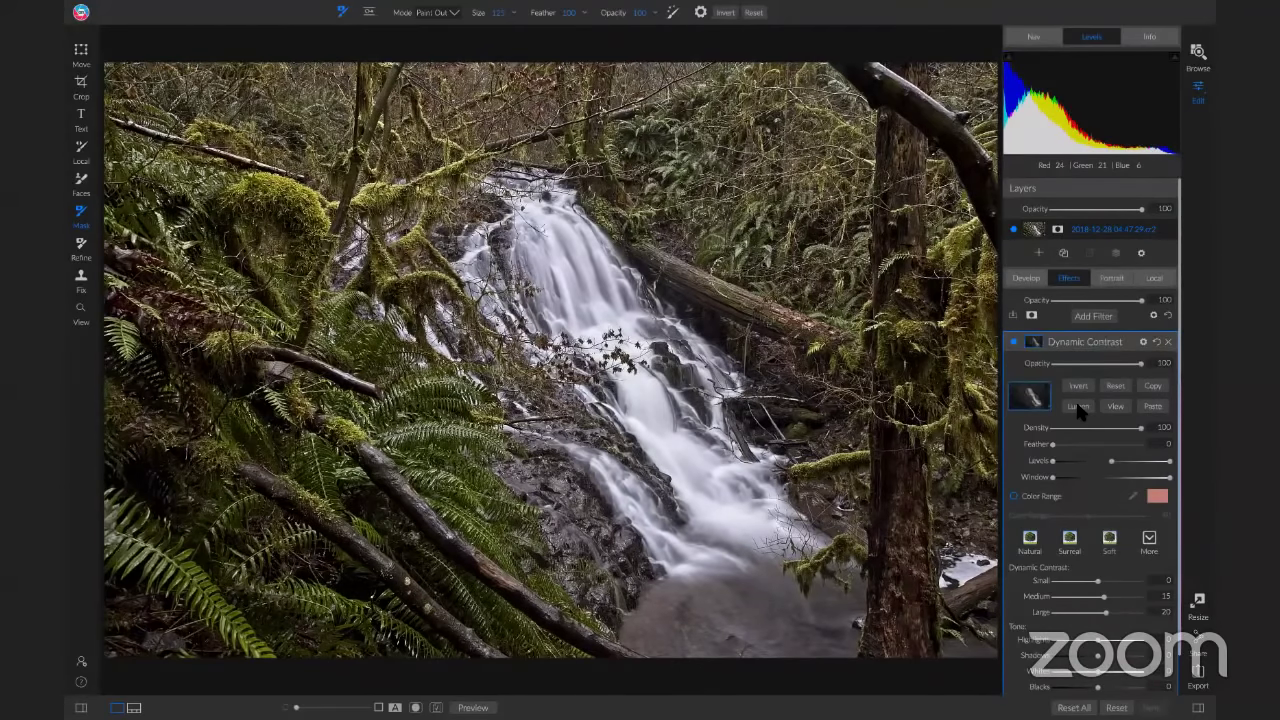
left_click(1114, 406)
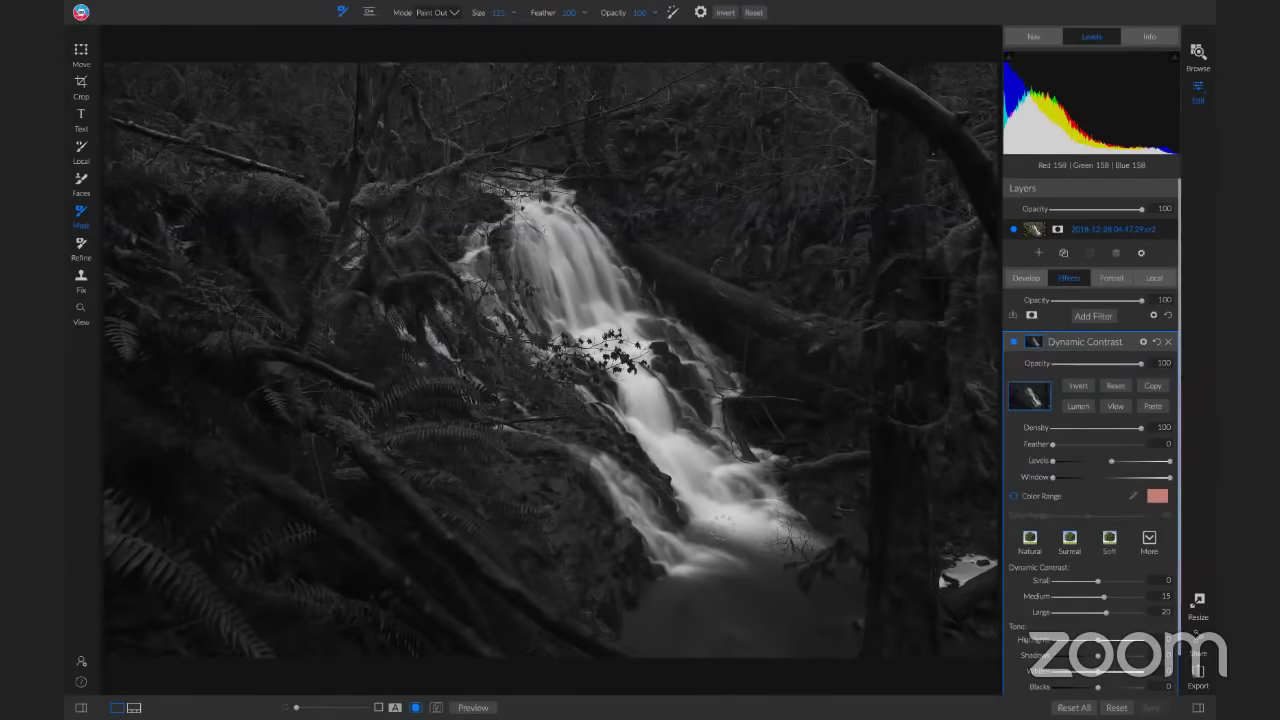
left_click(1078, 386)
left_click(1115, 406)
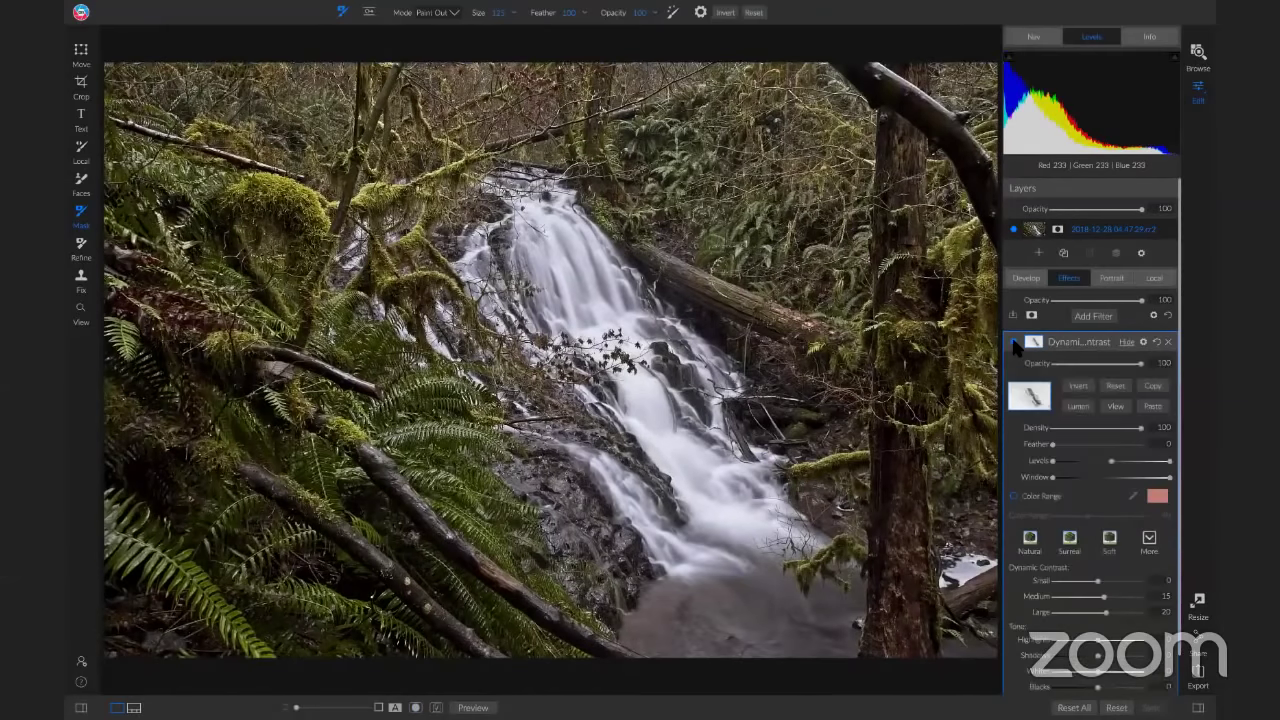
Step: Tighten the Dynamic Contrast mask's Levels while viewing the mask, making the water nearly black and the surroundings nearly white
left_click(1117, 400)
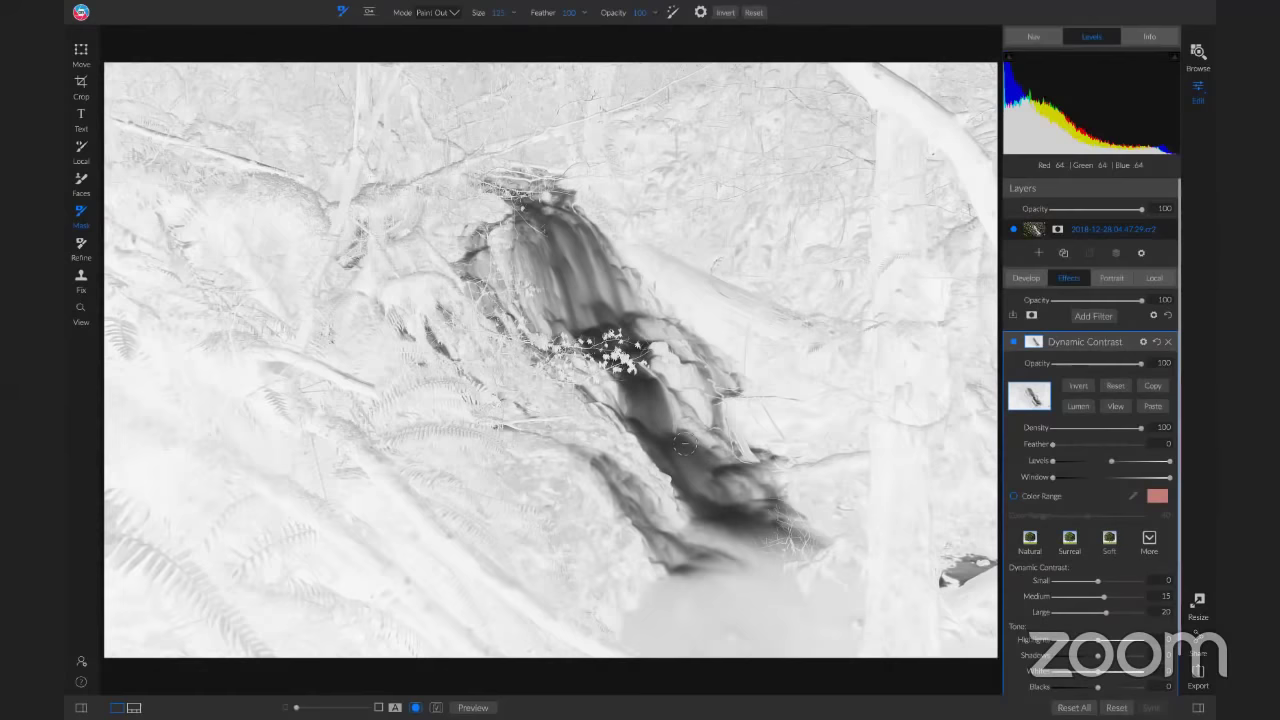
left_click_drag(1112, 465, 1084, 469)
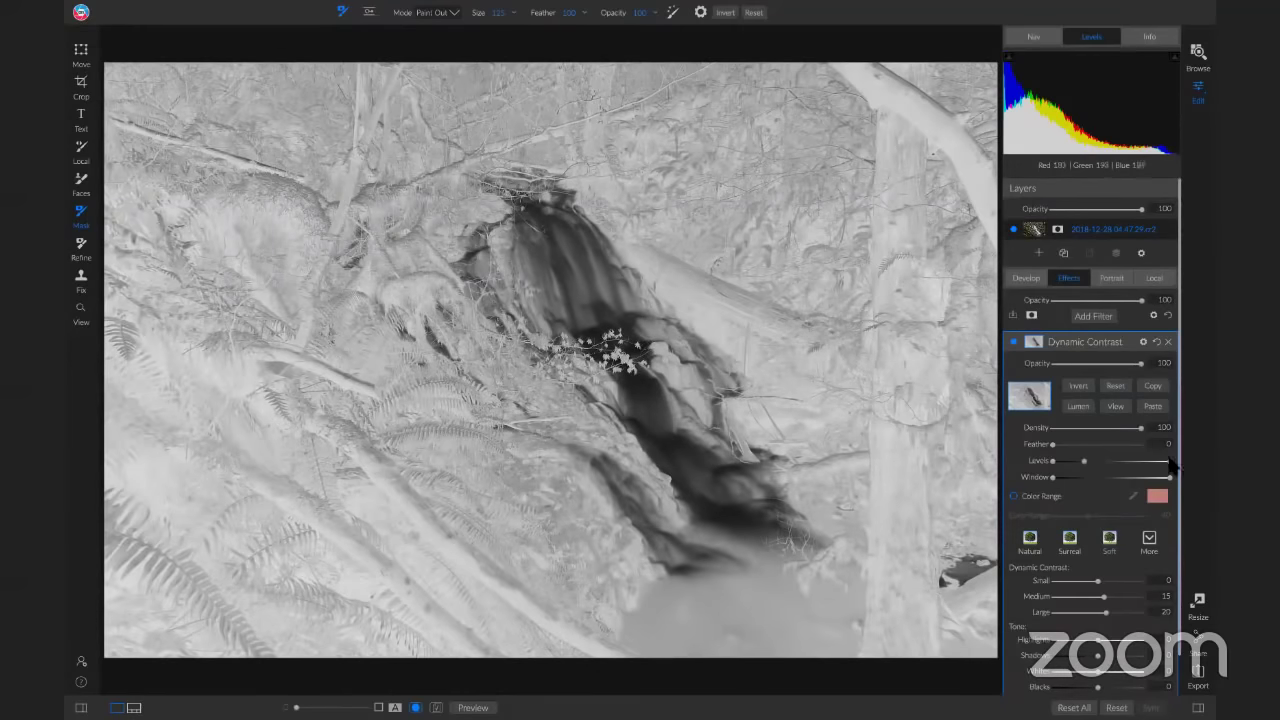
left_click_drag(1168, 466, 1127, 470)
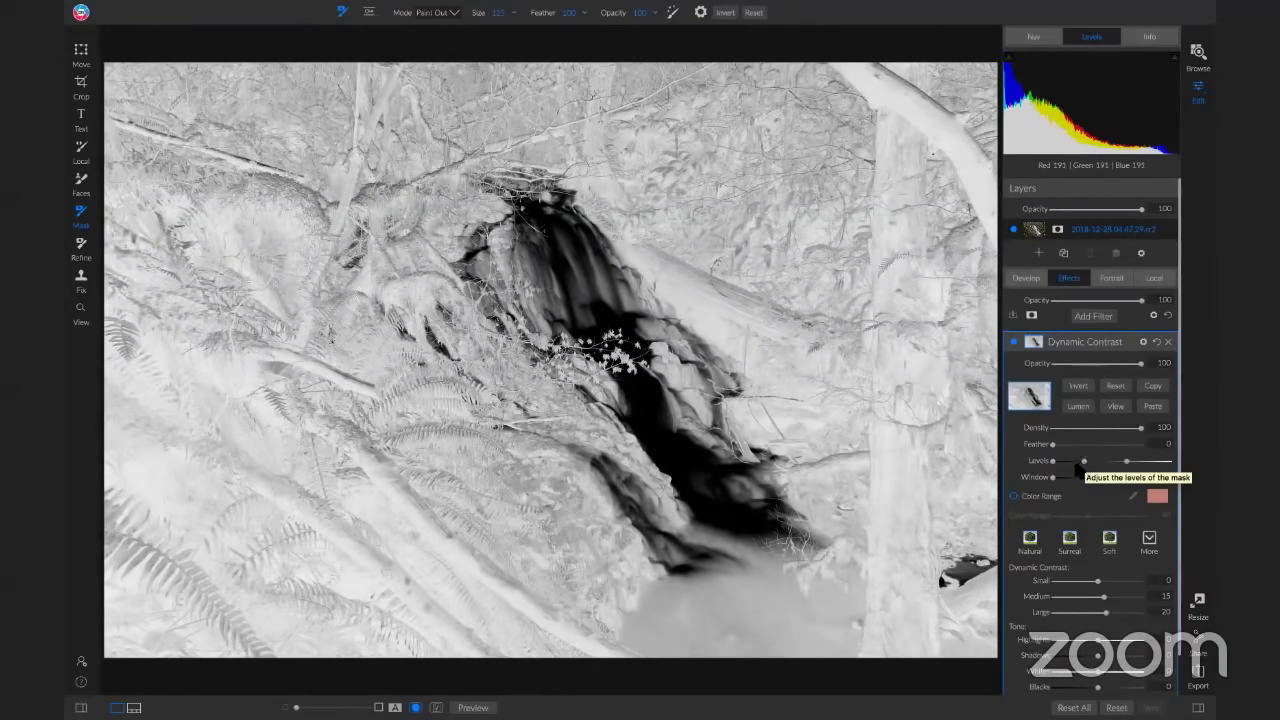
mouse_move(1084, 463)
left_mouse_down()
mouse_move(1119, 467)
mouse_move(1097, 467)
left_mouse_up()
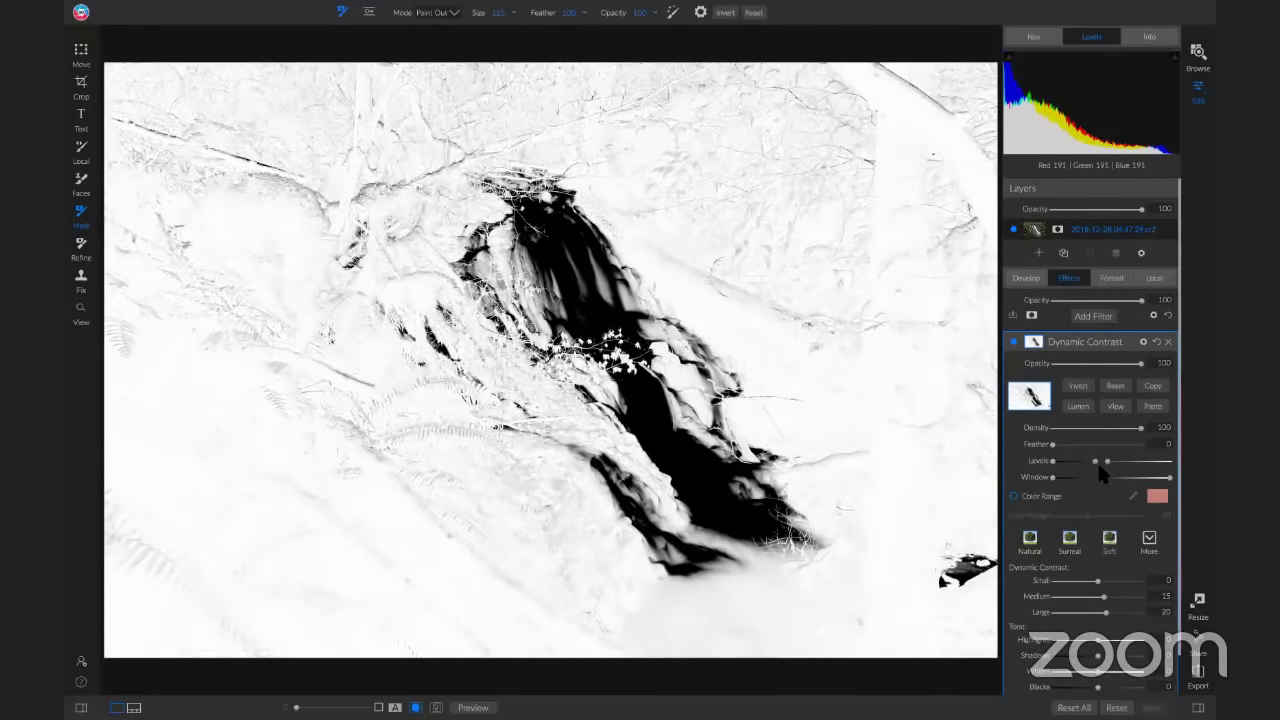
left_click(1117, 408)
Step: Inspect the waterfall at 100%, set the Develop Exposure to -0.1, and return to the Effects filters
key("z")
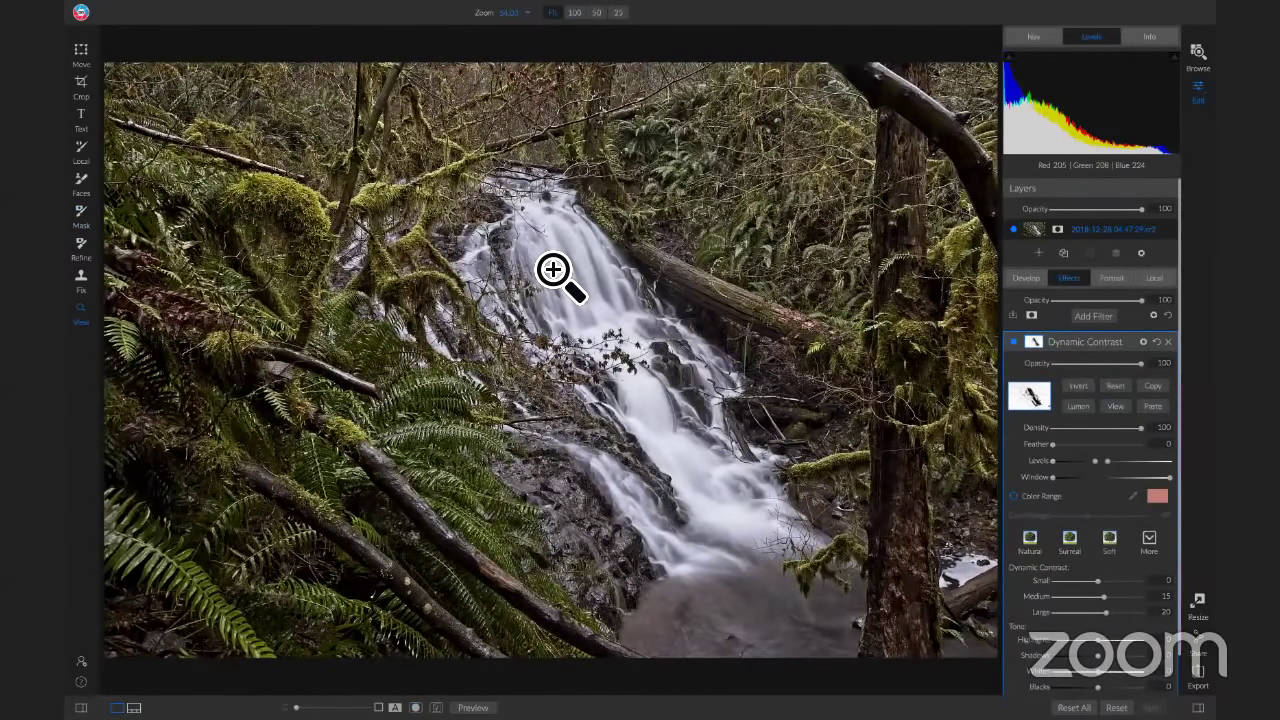
left_click(540, 250)
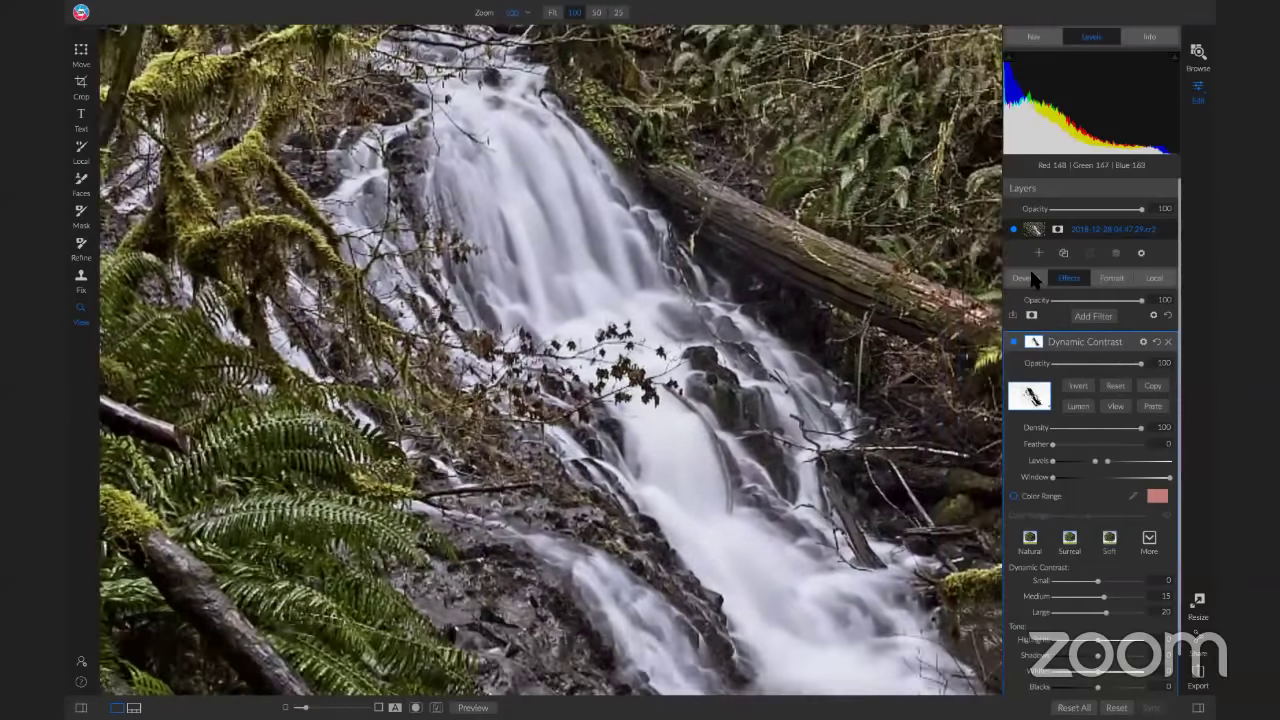
left_click(1026, 277)
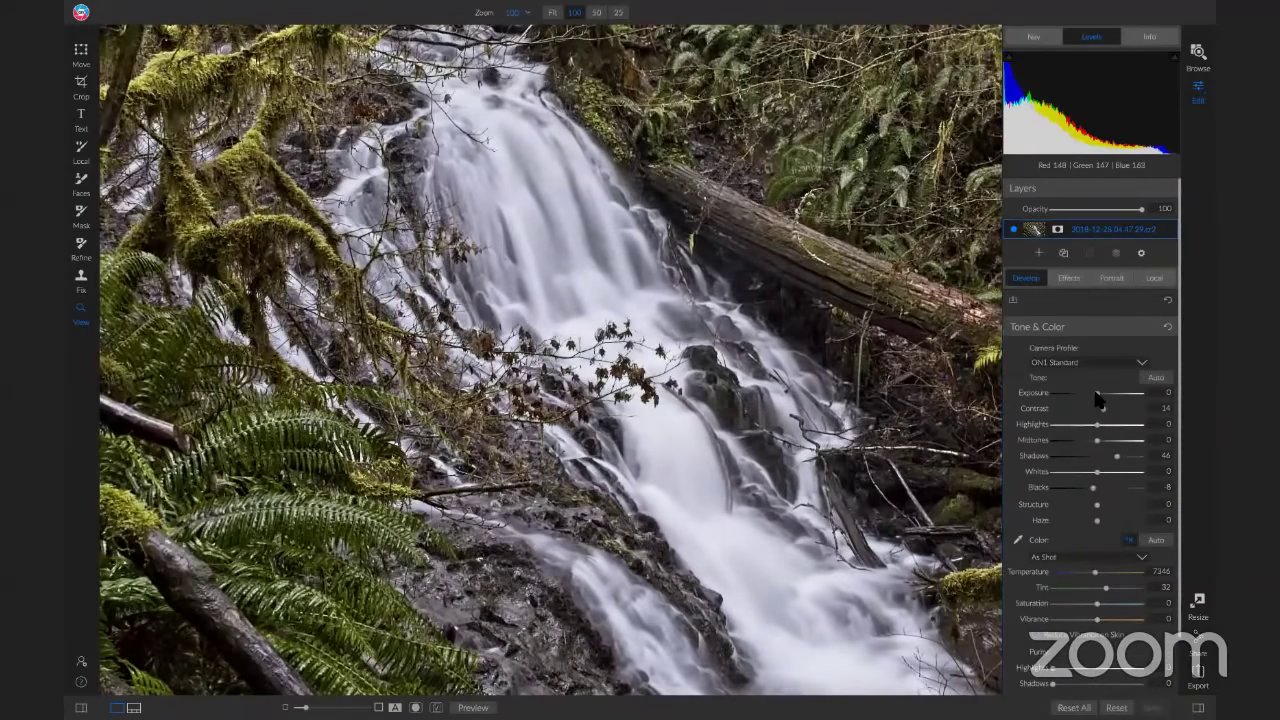
left_click_drag(1096, 394, 1094, 394)
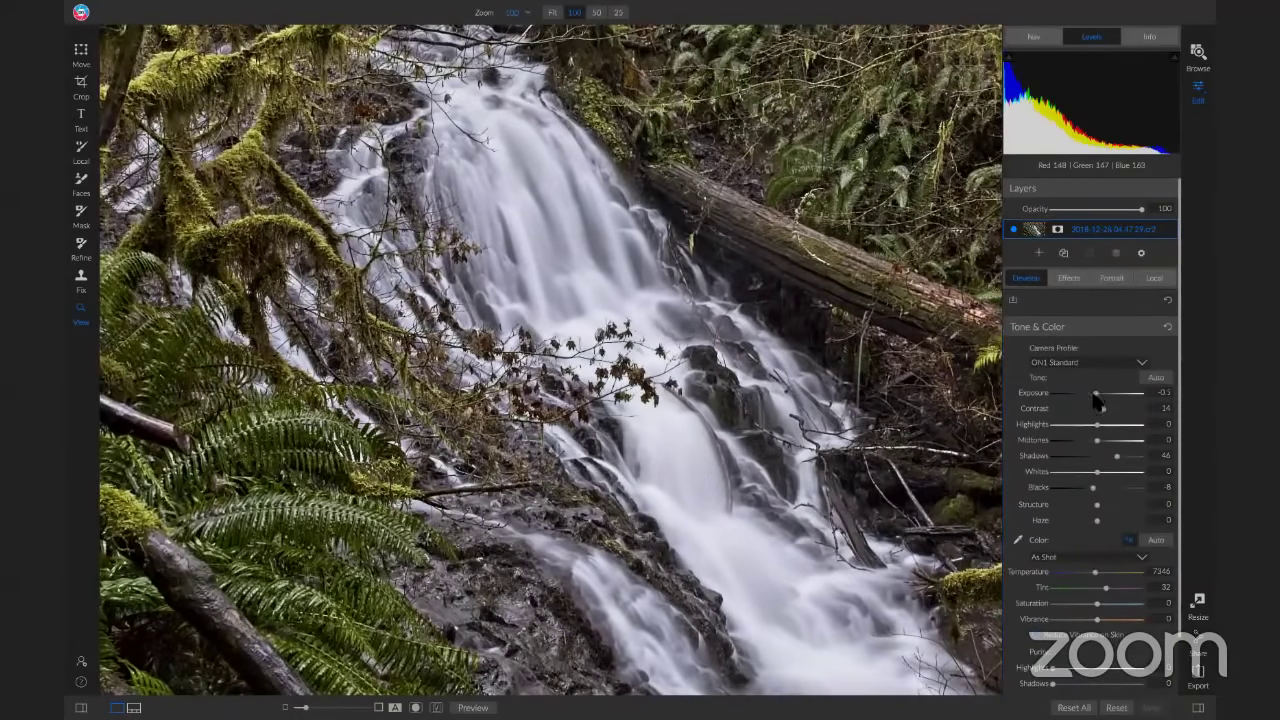
left_click(1065, 277)
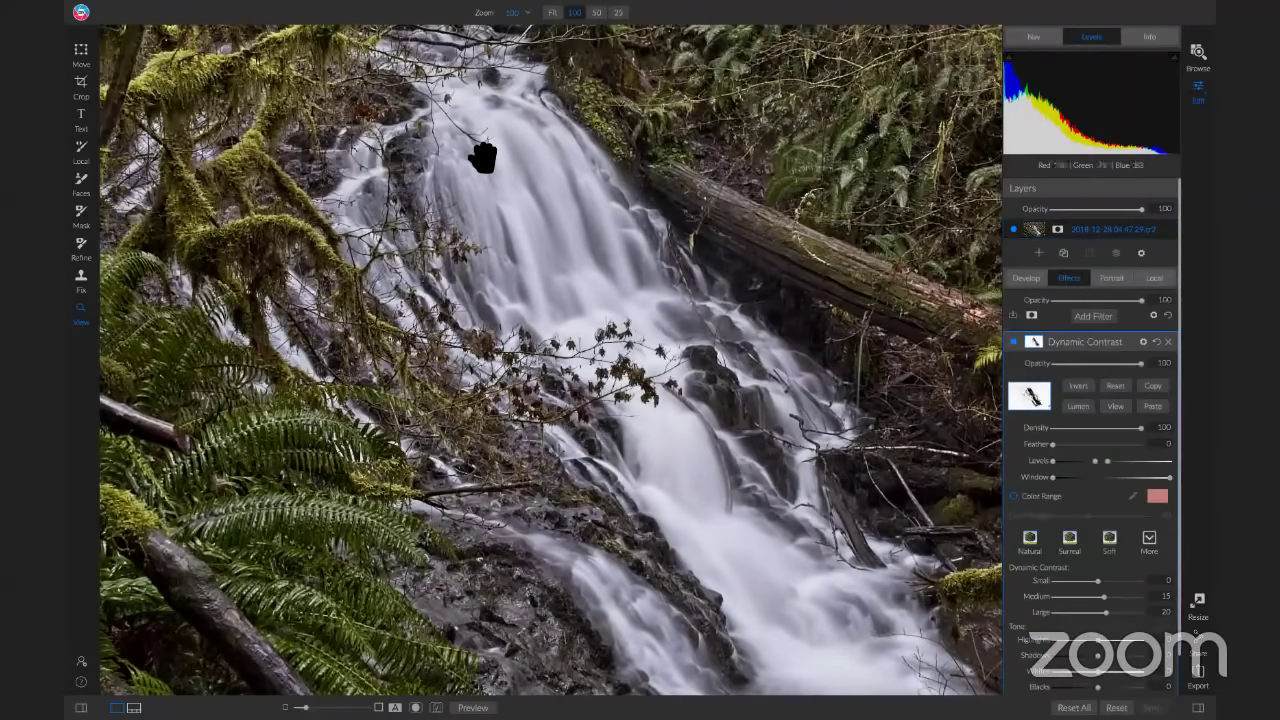
Step: Compare the photo with the masked Dynamic Contrast filter off and on, at 100% and at full view
left_click(1013, 342)
left_click(1013, 342)
left_click(1013, 342)
left_click(1013, 342)
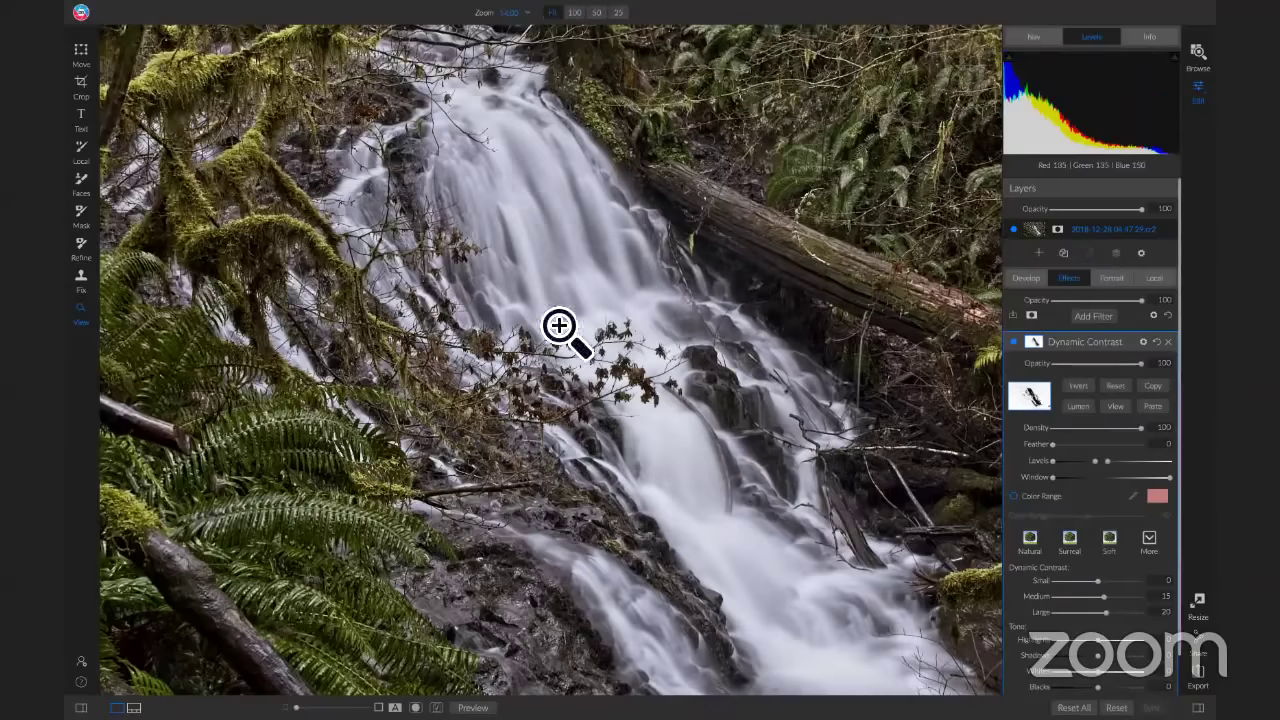
key("ctrl+0")
left_click(1013, 341)
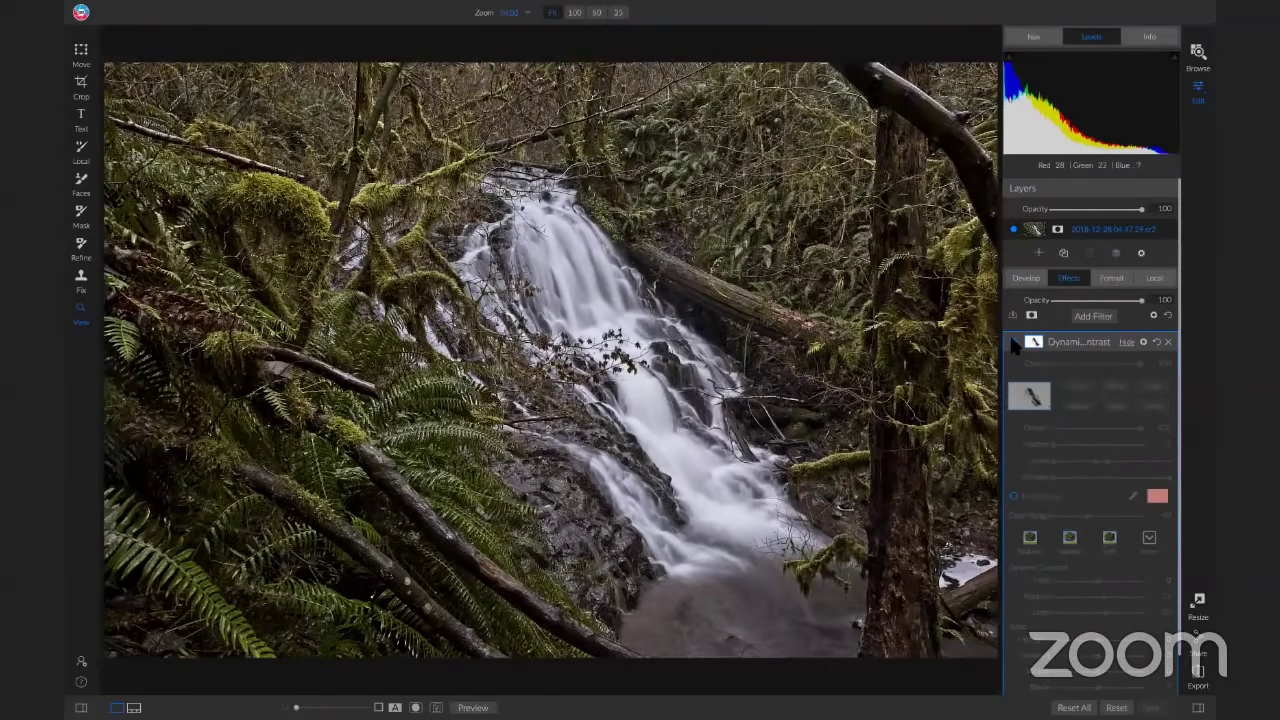
left_click(1013, 341)
left_click(1013, 341)
left_click(1013, 341)
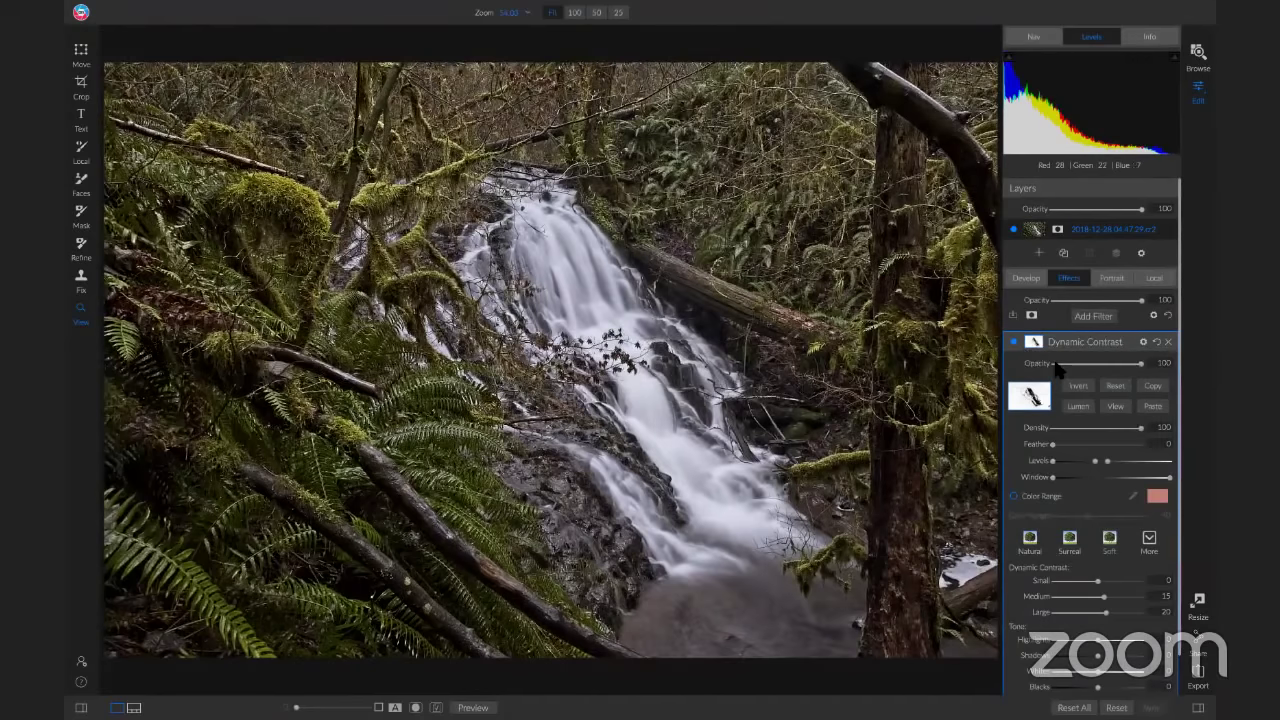
left_click(710, 175)
left_click(563, 477)
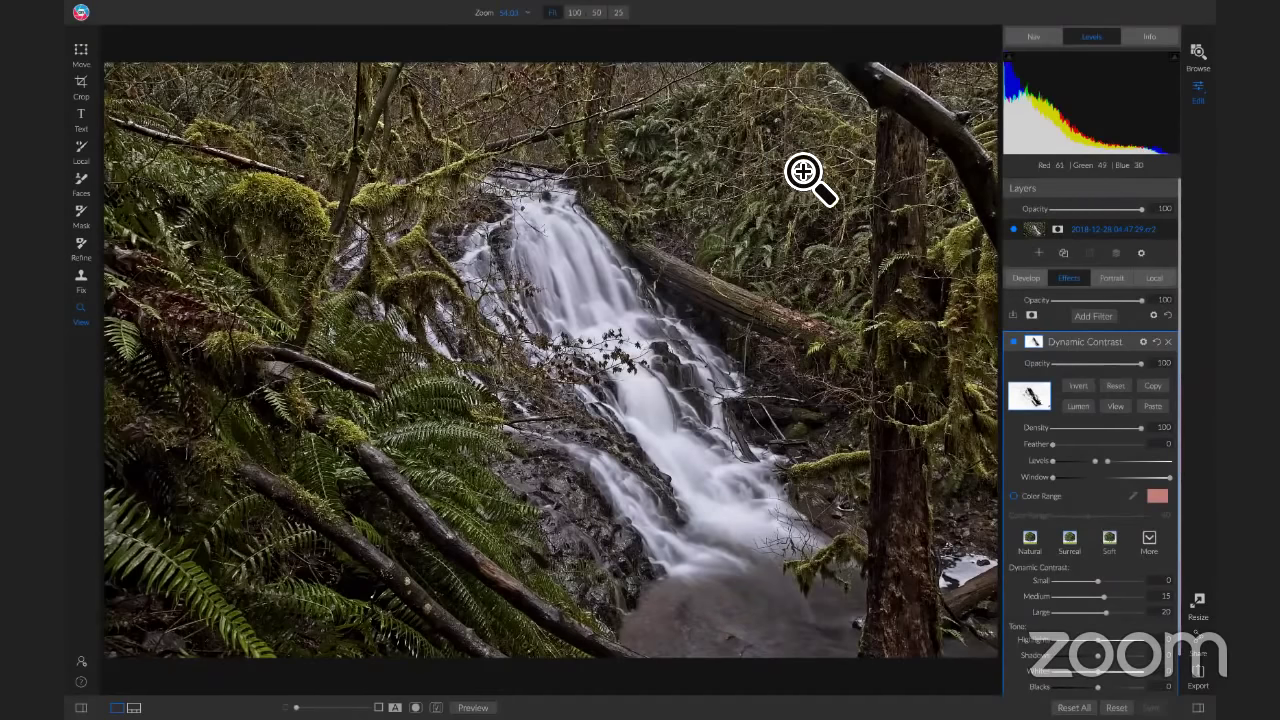
Step: Lower the Blacks slightly in the Dynamic Contrast filter's Tone settings
scroll(1046, 432, "down", 1)
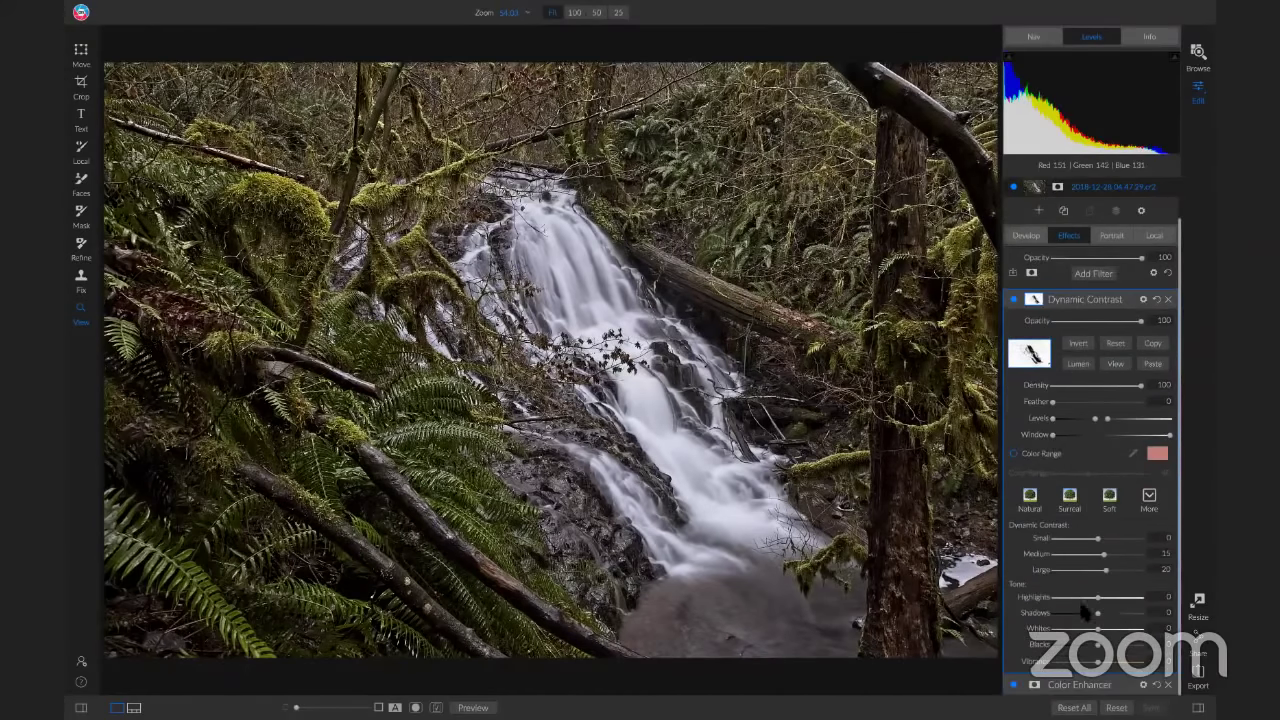
scroll(1100, 640, "up", 1)
scroll(1097, 654, "up", 1)
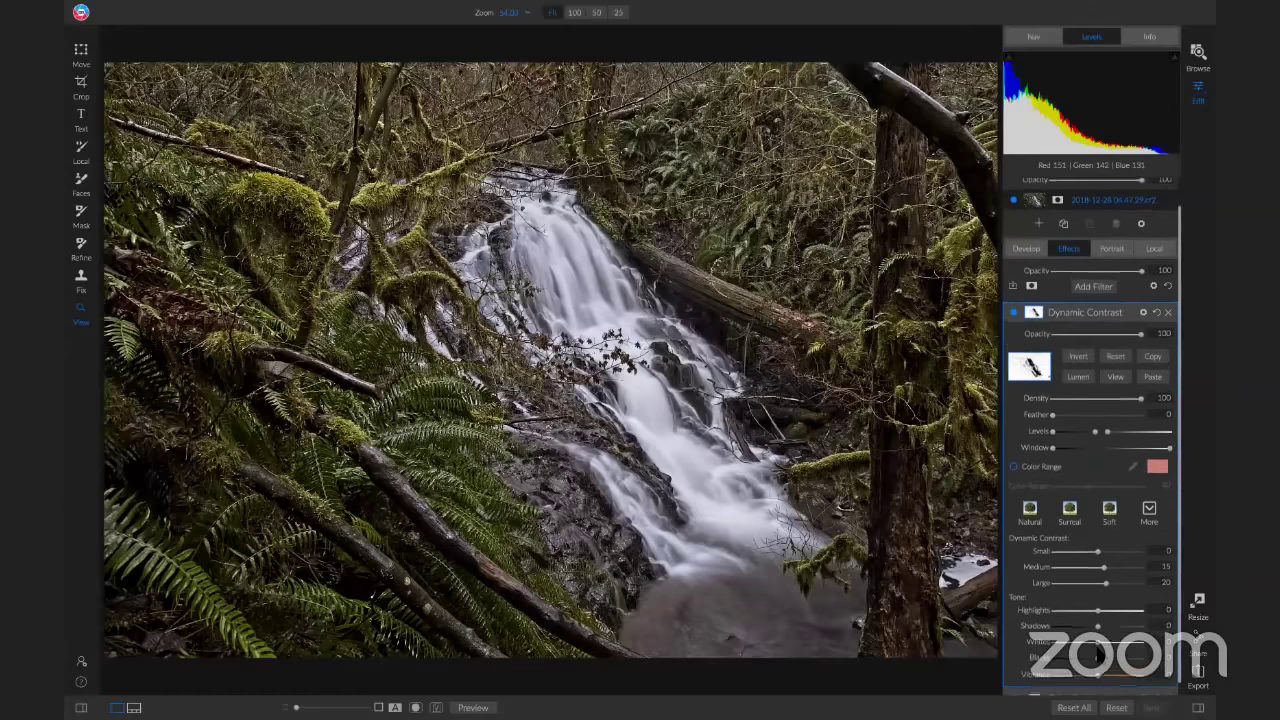
left_click_drag(1097, 658, 1090, 660)
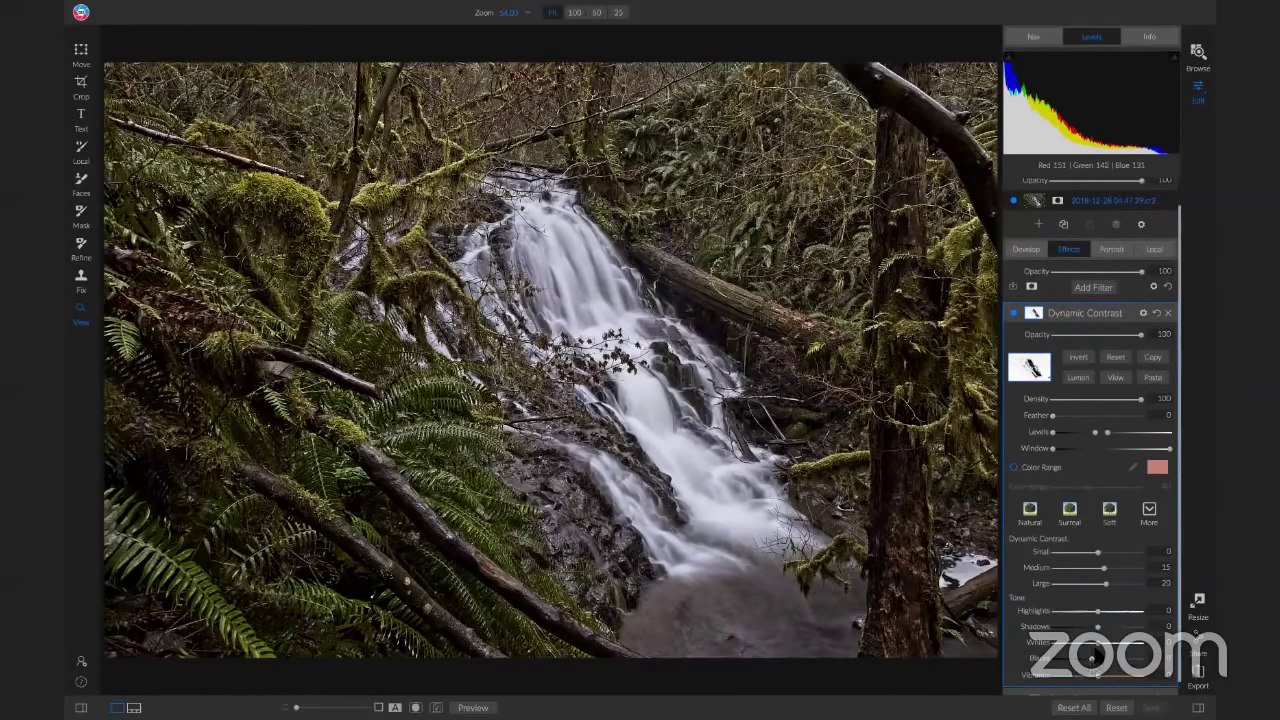
Step: Set the Dynamic Contrast filter's Highlights to -27 and Shadows to -17, and compare the photo with the filter off and on
left_click_drag(1097, 627, 1079, 654)
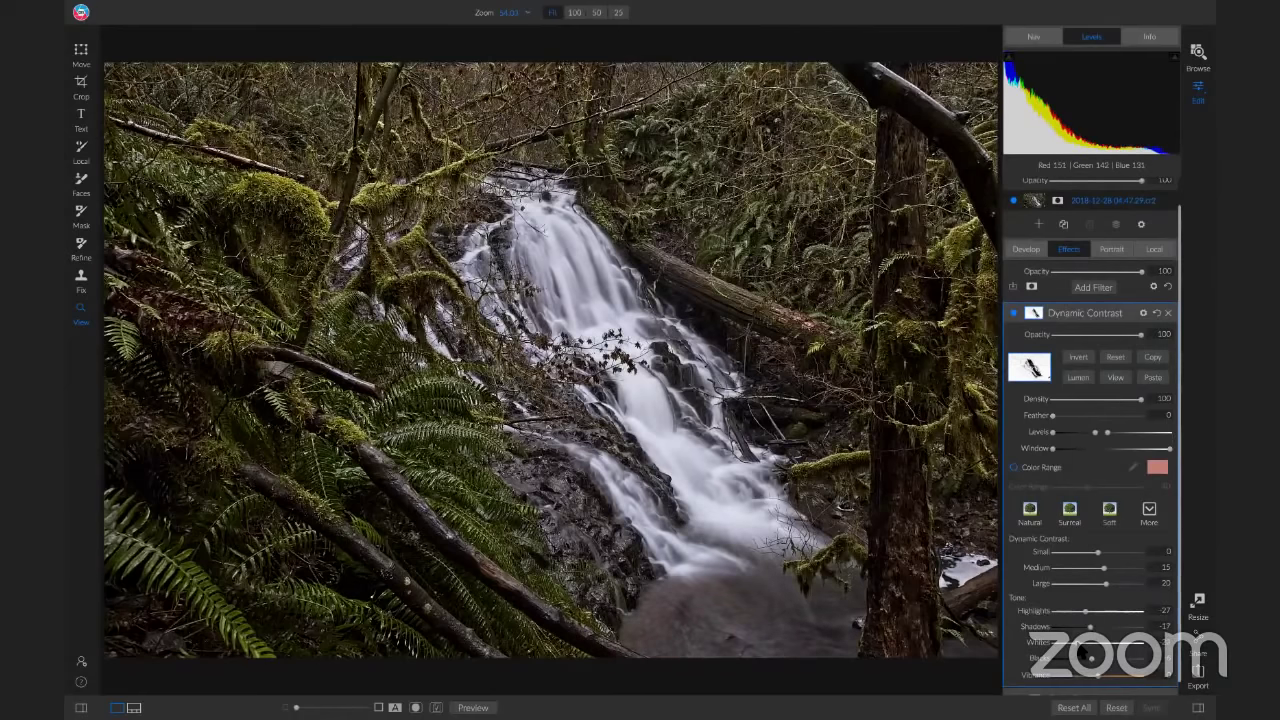
left_click(1016, 316)
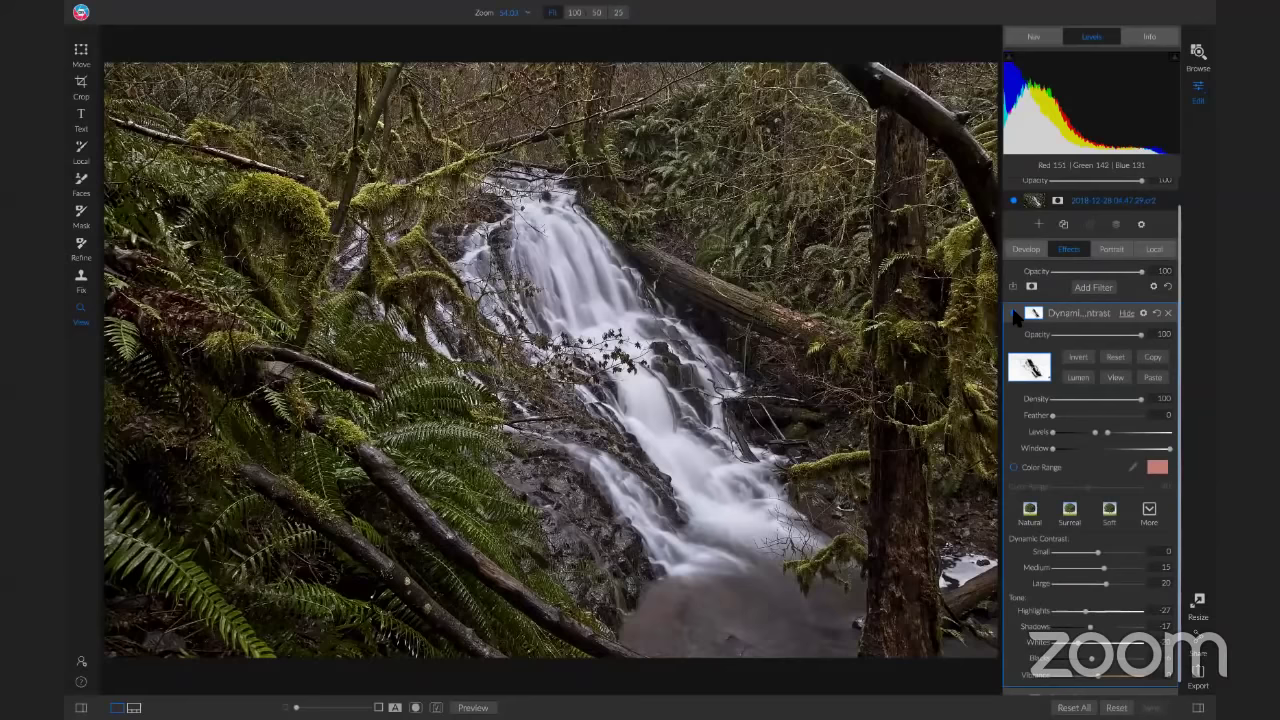
left_click(1016, 316)
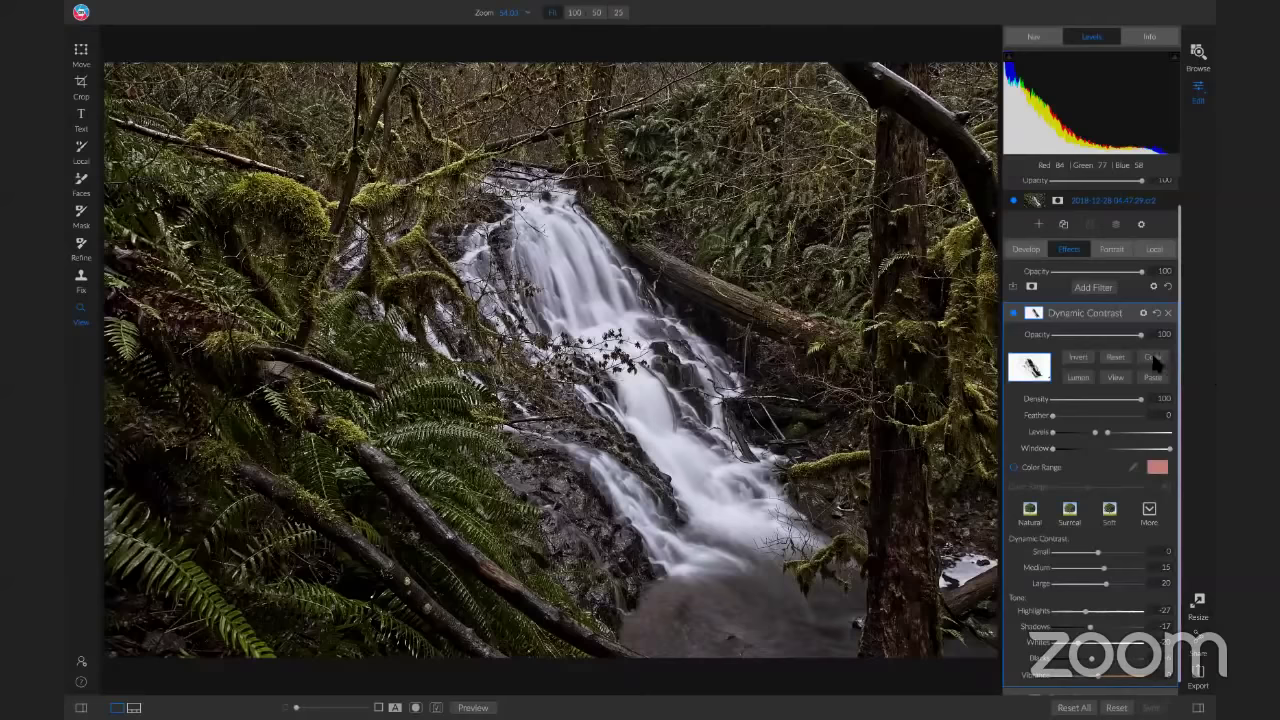
Step: Paint out the water in the Dynamic Contrast mask while viewing it, and check the result in both mask and photo views
left_click(1116, 377)
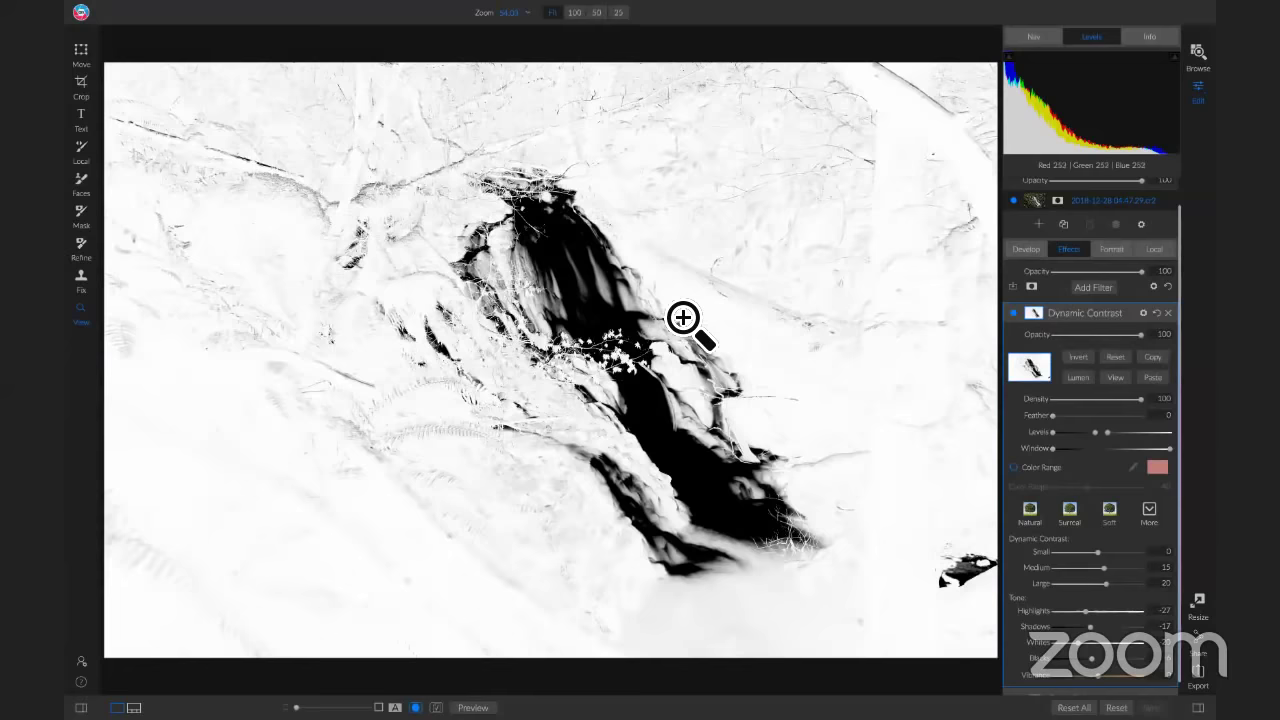
key("b")
mouse_move(580, 268)
left_mouse_down()
mouse_move(605, 306)
mouse_move(568, 263)
mouse_move(563, 245)
mouse_move(591, 302)
mouse_move(565, 226)
mouse_move(572, 280)
left_mouse_up()
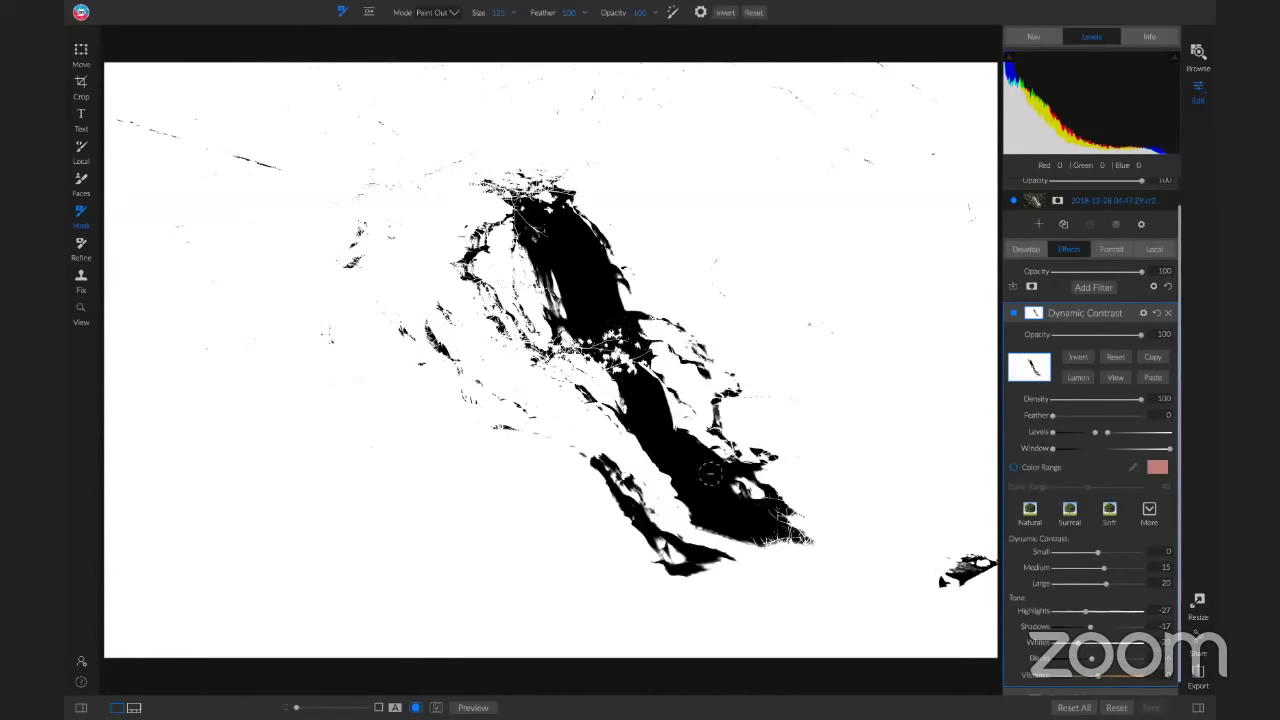
left_click(1116, 378)
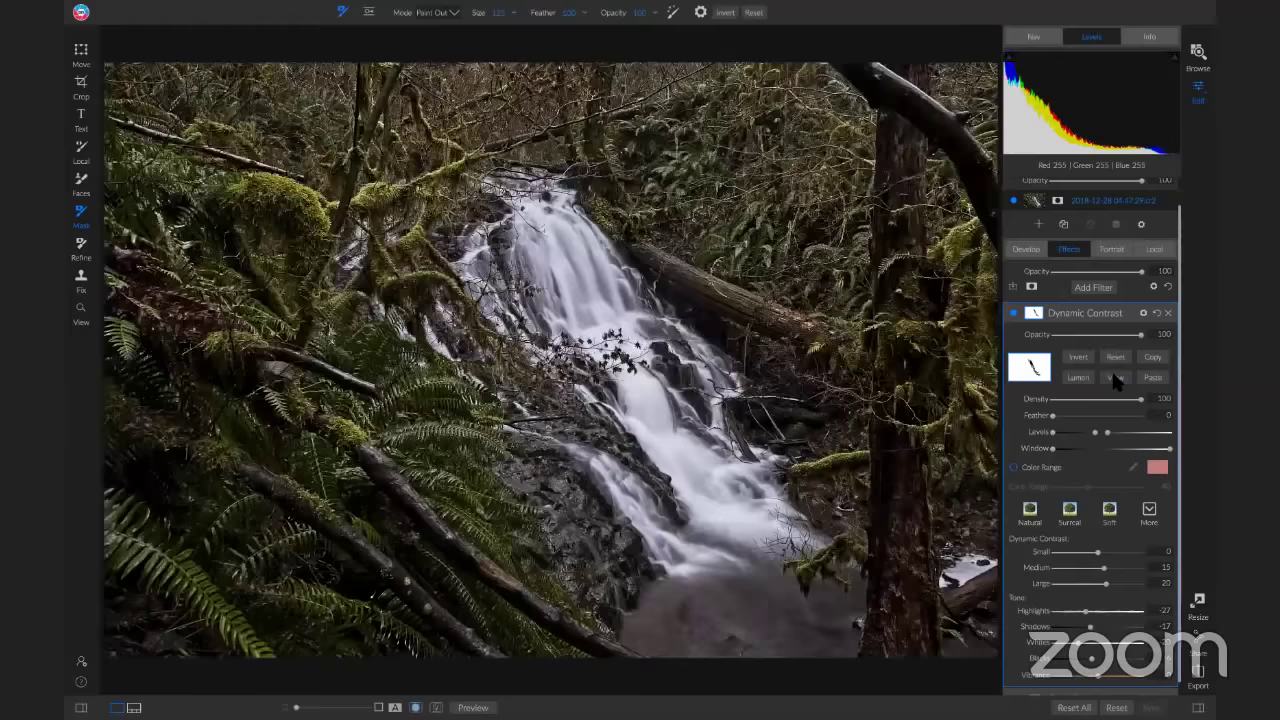
left_click(1116, 378)
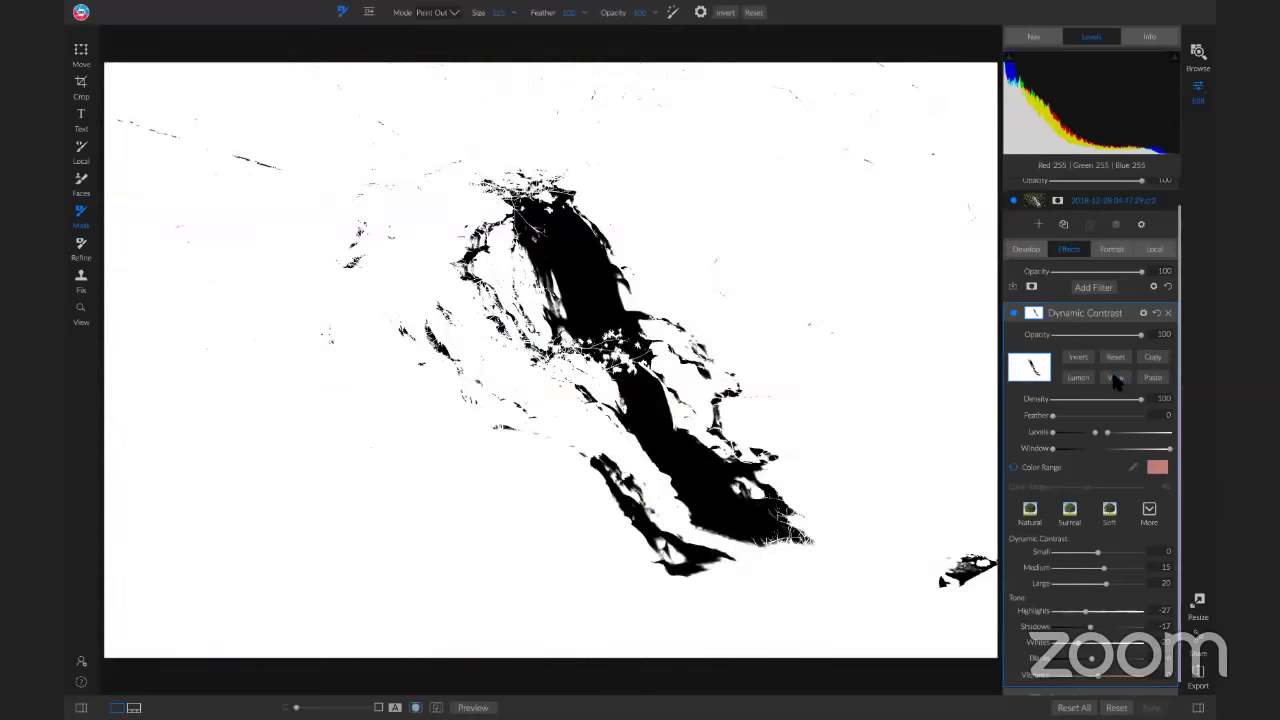
left_click(1116, 378)
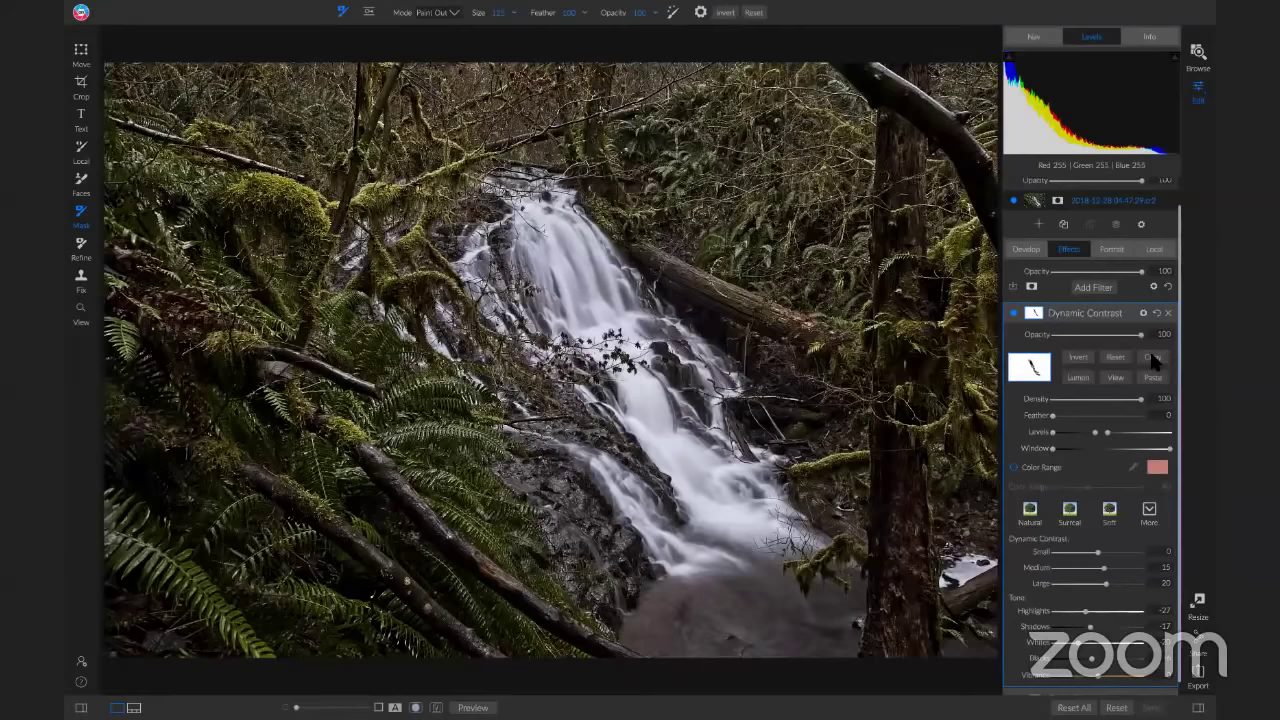
Step: Copy the Dynamic Contrast mask and add a Glow filter with the Lighter style
left_click(1152, 357)
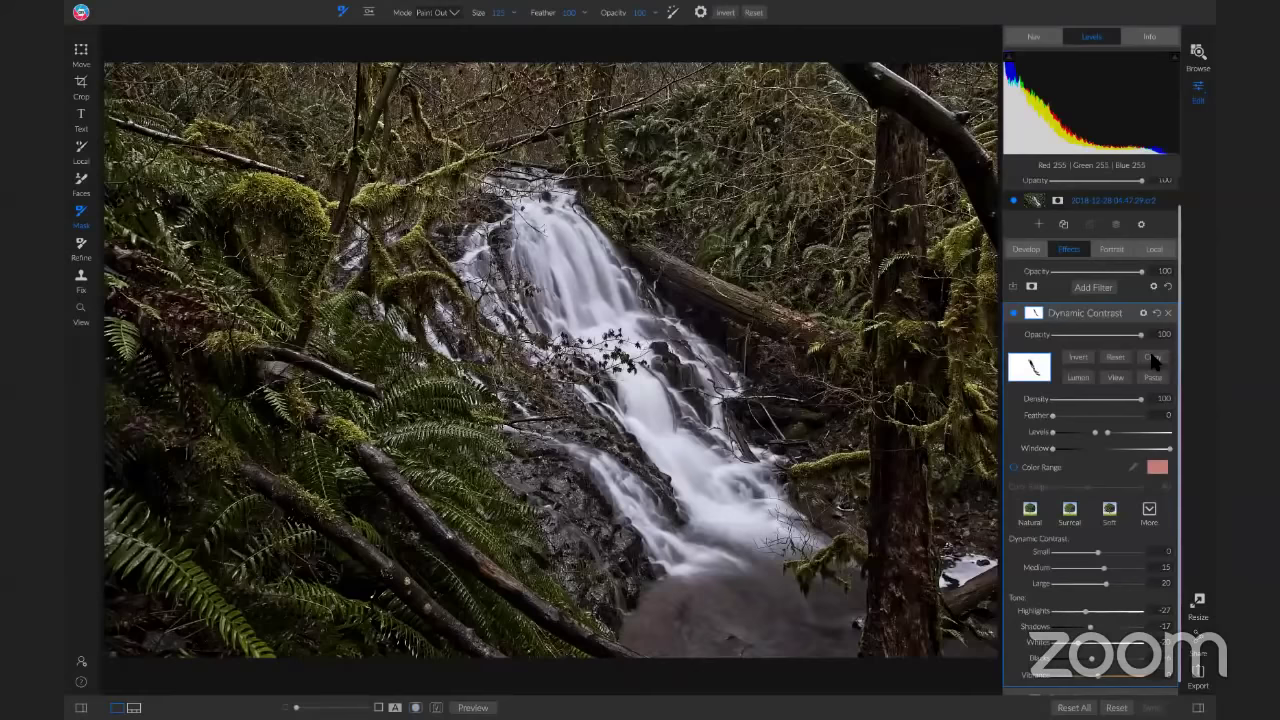
left_click(1101, 288)
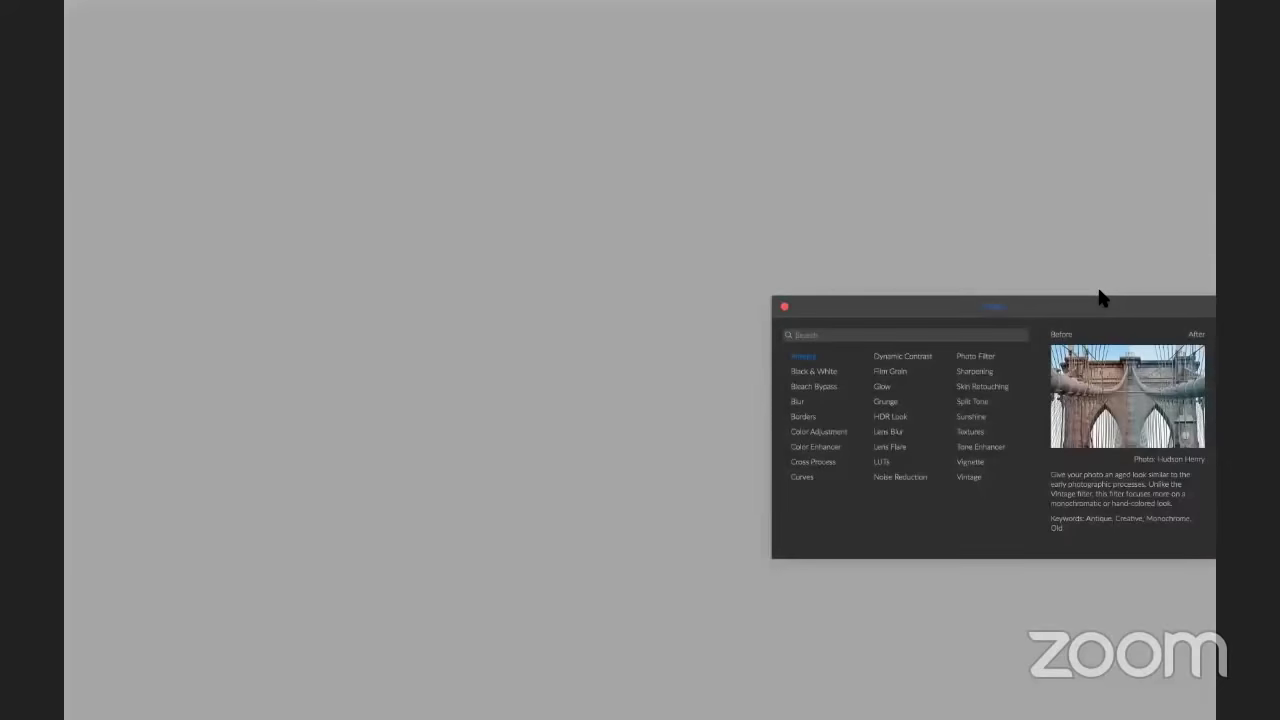
type("glow")
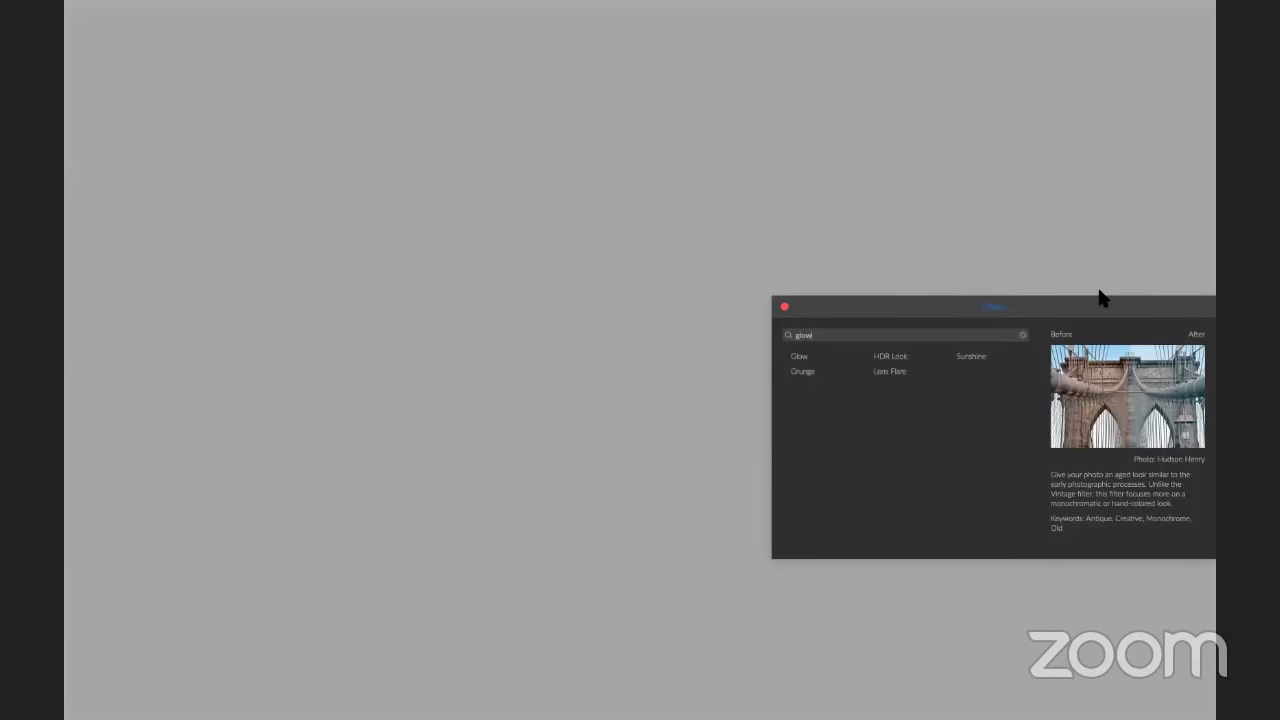
left_click(803, 358)
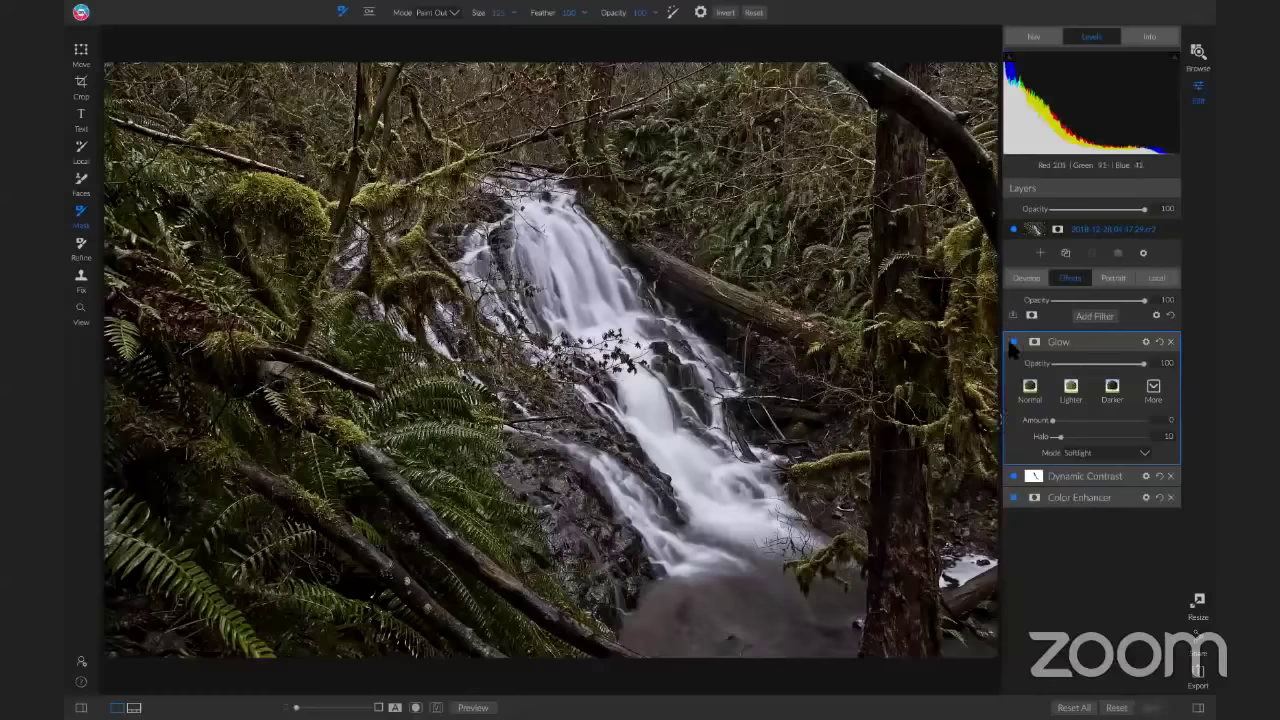
left_click(1068, 396)
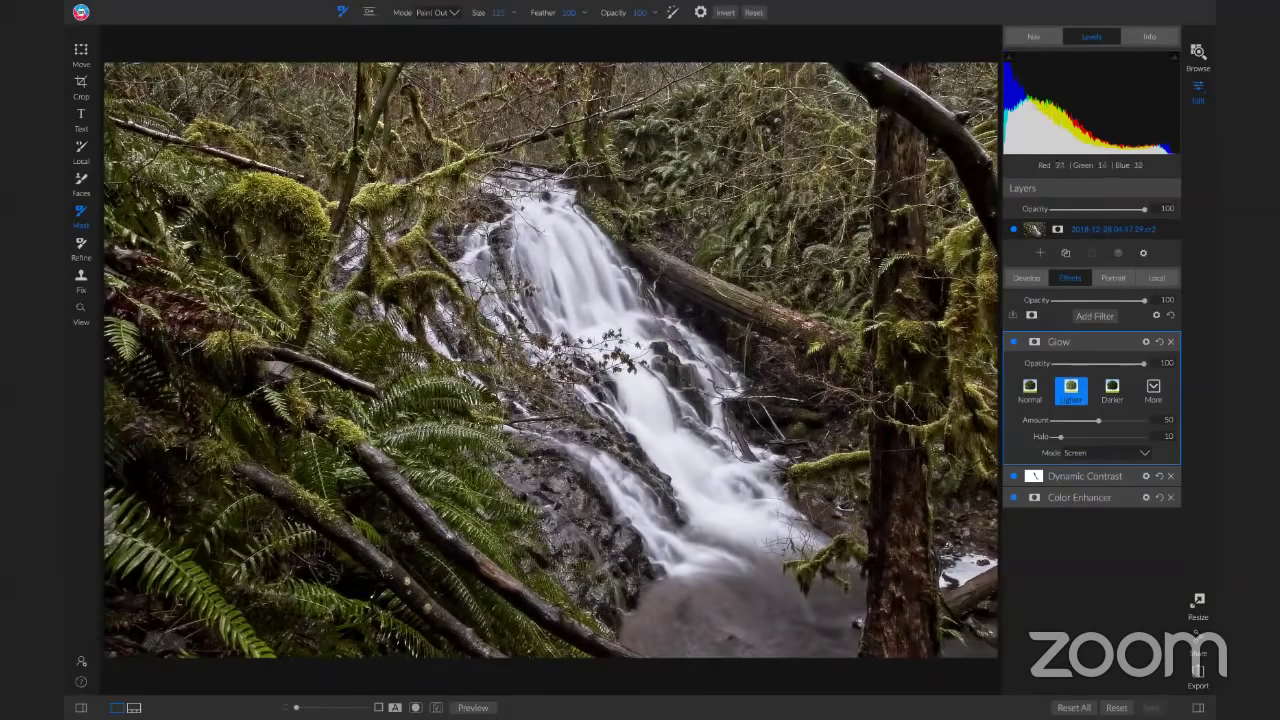
Step: Paste the copied mask into the Glow filter, invert it to target the water, and compare the filter off and on
left_click(1036, 342)
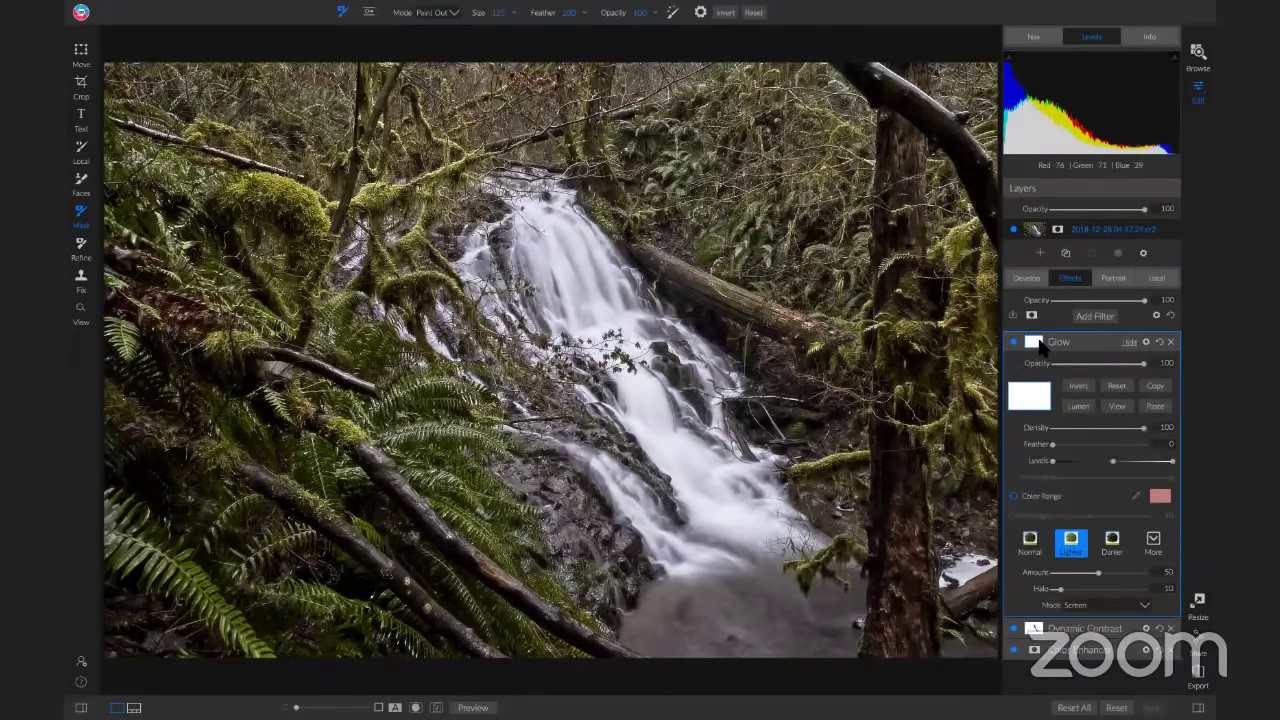
left_click(1155, 408)
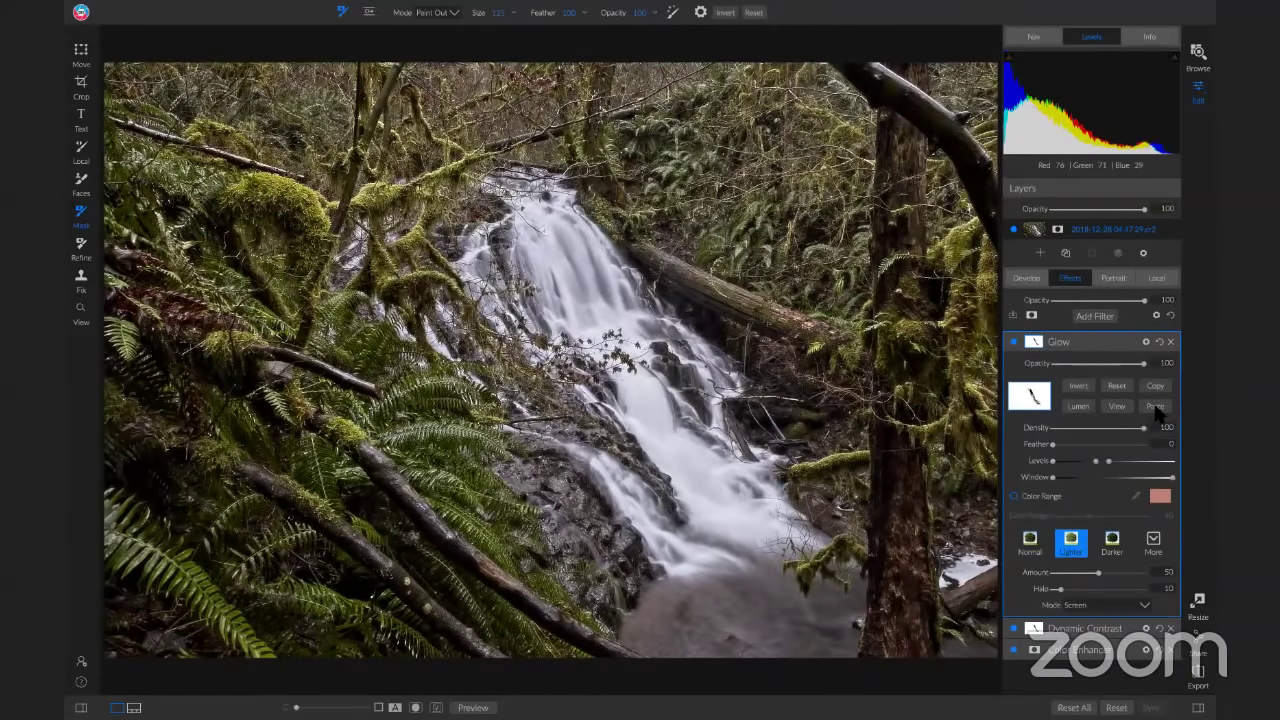
left_click(1080, 387)
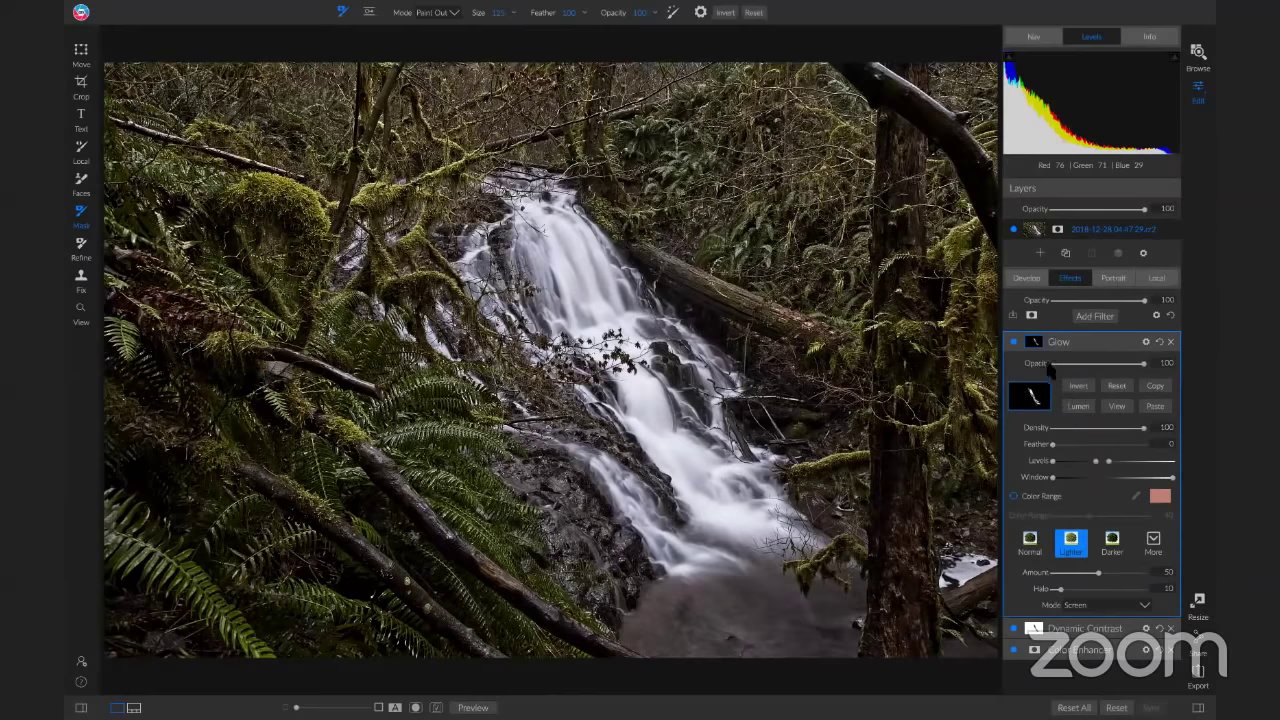
mouse_move(1013, 343)
left_click(1013, 342)
left_click(1013, 342)
Step: Adjust the Glow mask's Levels while viewing it so the water turns nearly white, and compare the filter off and on
left_click(1116, 406)
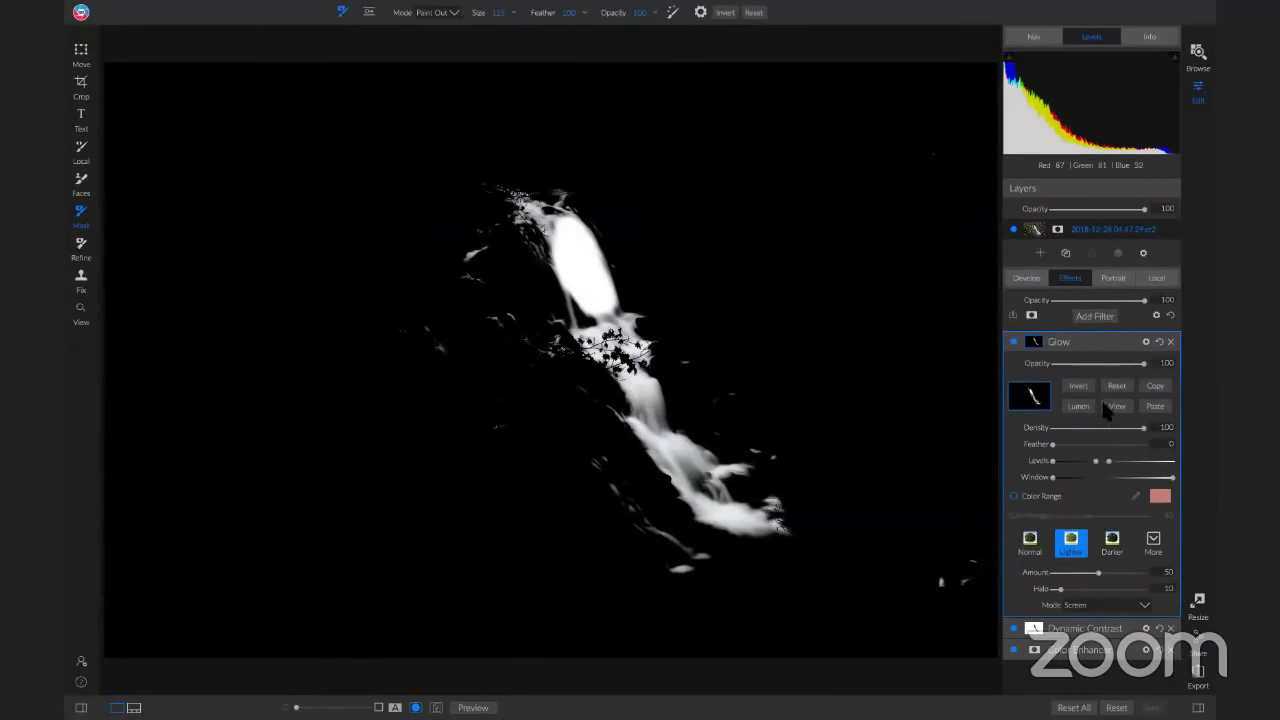
left_click_drag(1110, 461, 1118, 462)
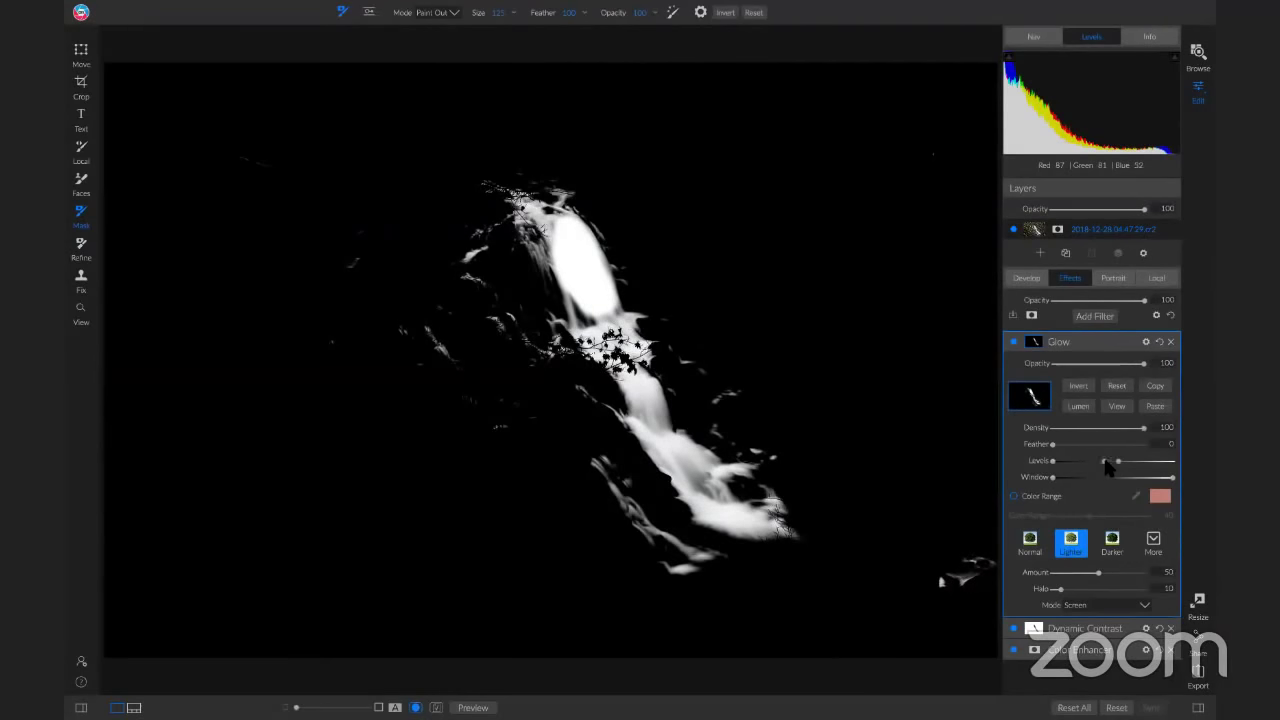
left_click_drag(1101, 459, 1120, 465)
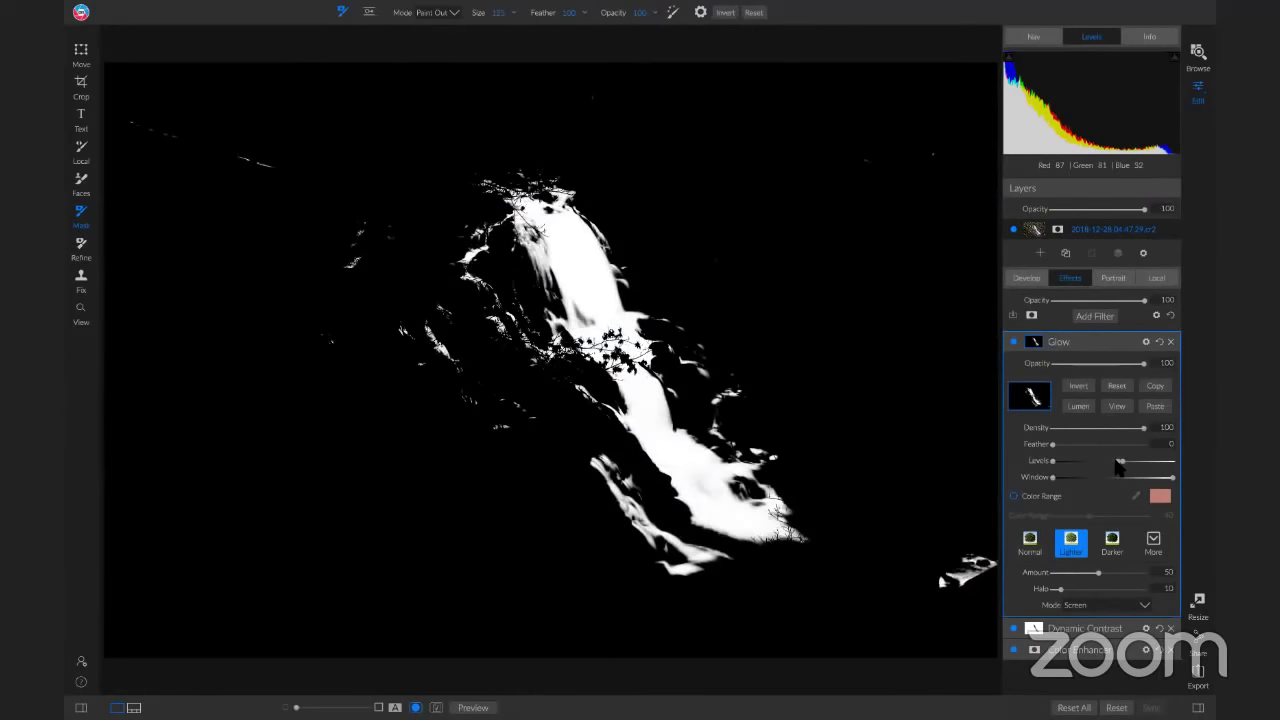
left_click(1118, 407)
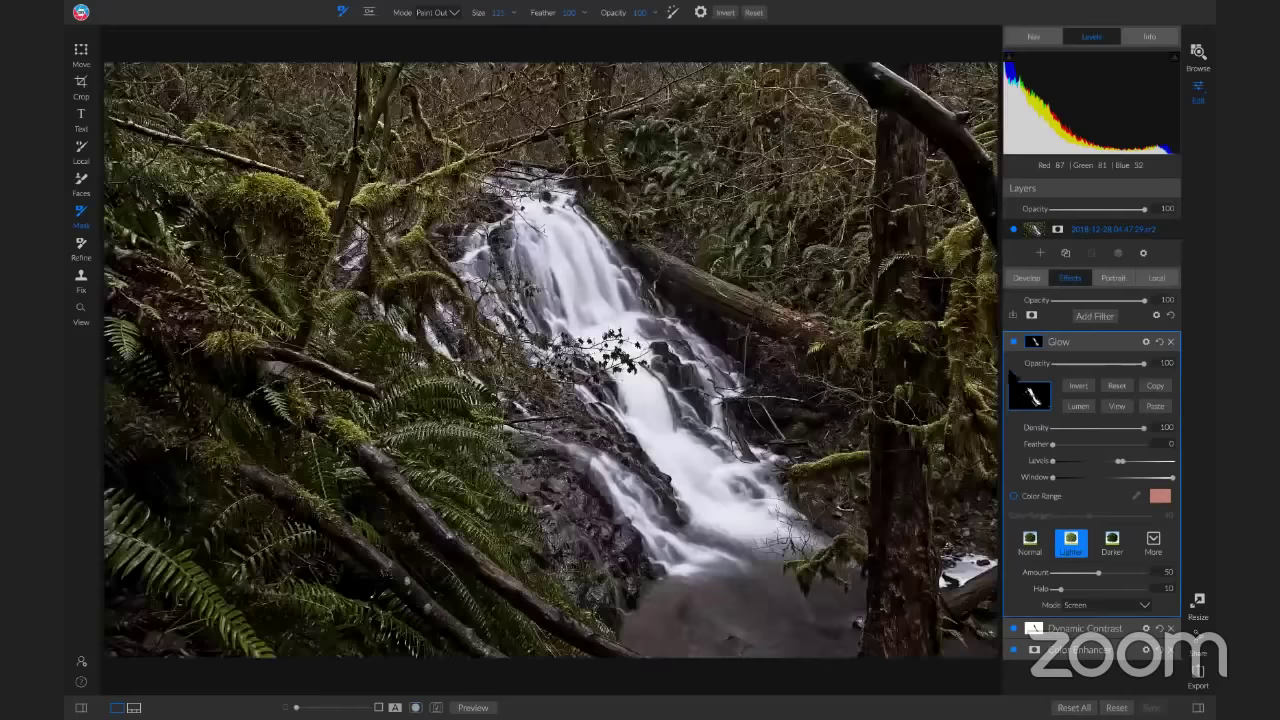
left_click(1012, 340)
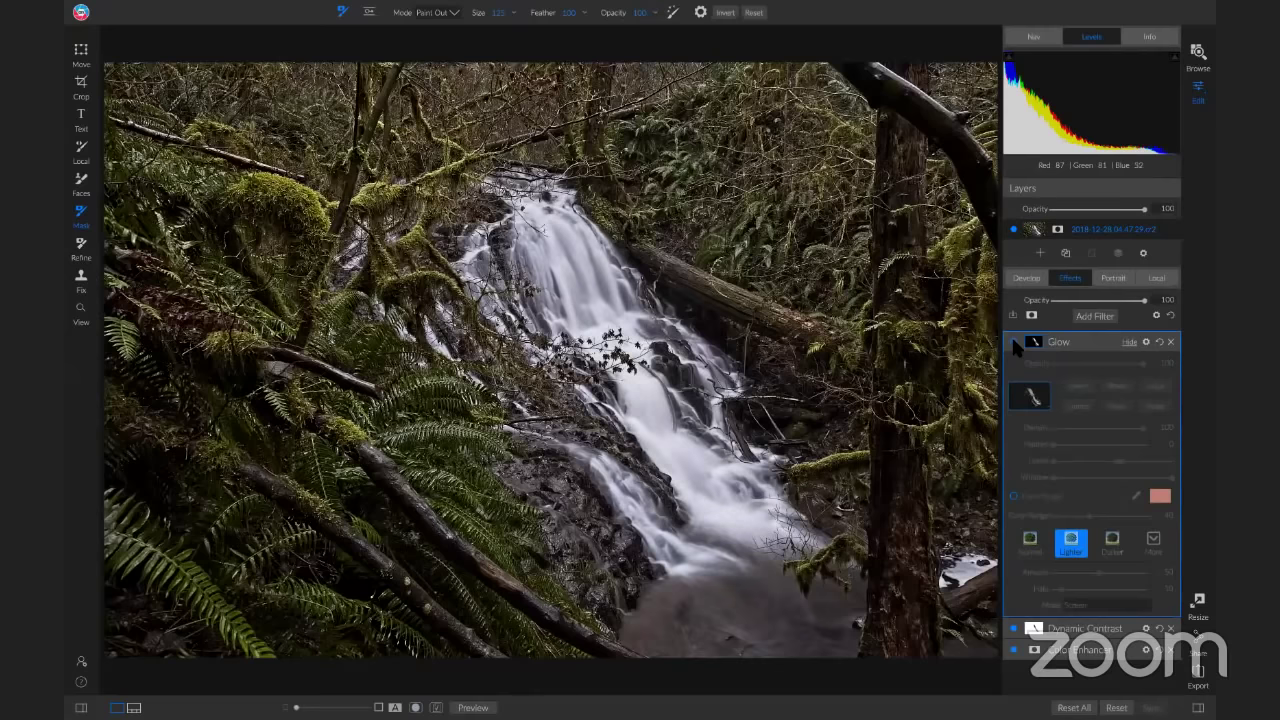
left_click(1012, 340)
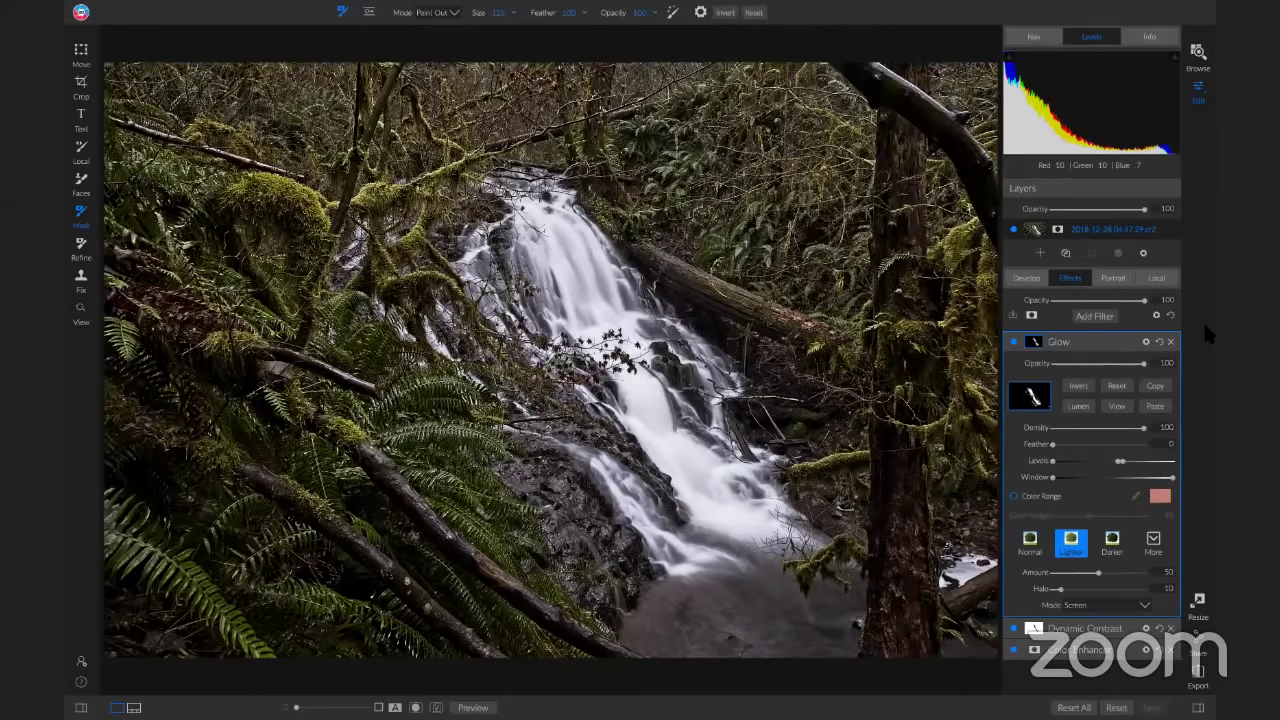
Step: Add a Curves filter with its black point at In 28, Out 26, midtone at In 124, Out 138, and white point at Out 243
left_click(1099, 317)
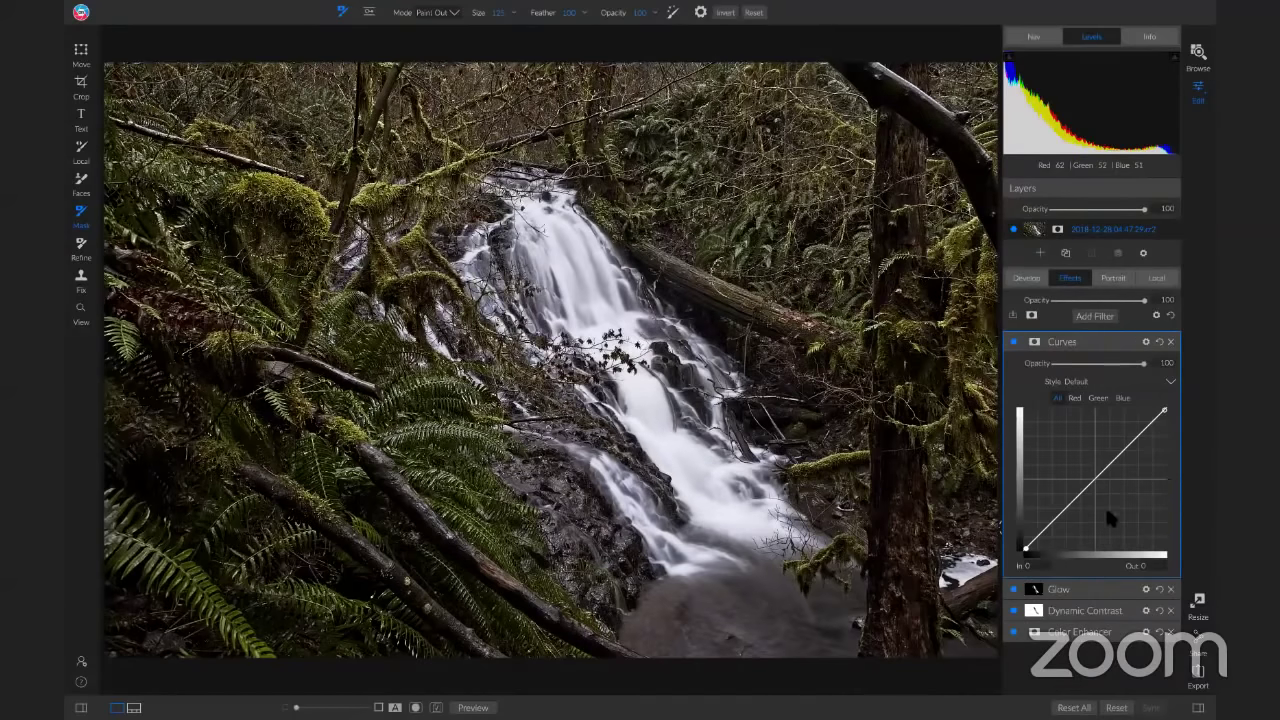
mouse_move(1089, 590)
left_click_drag(1026, 549, 1024, 545)
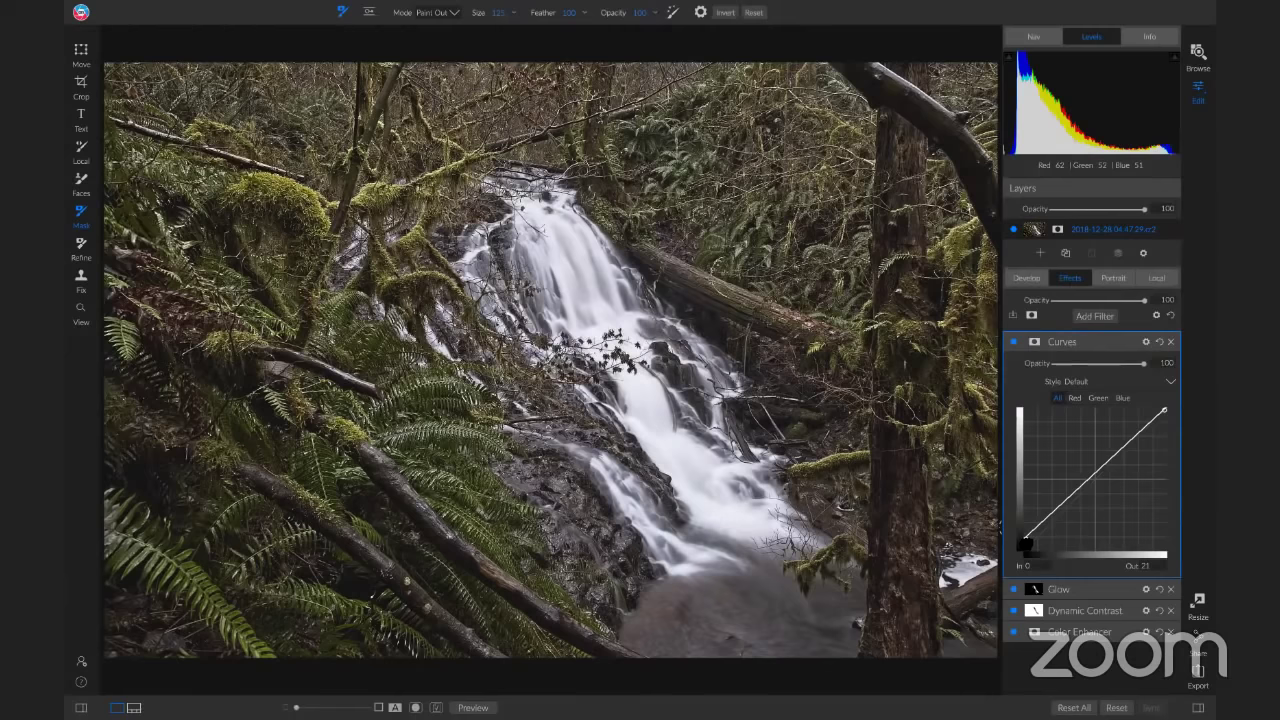
left_click_drag(1024, 545, 1042, 541)
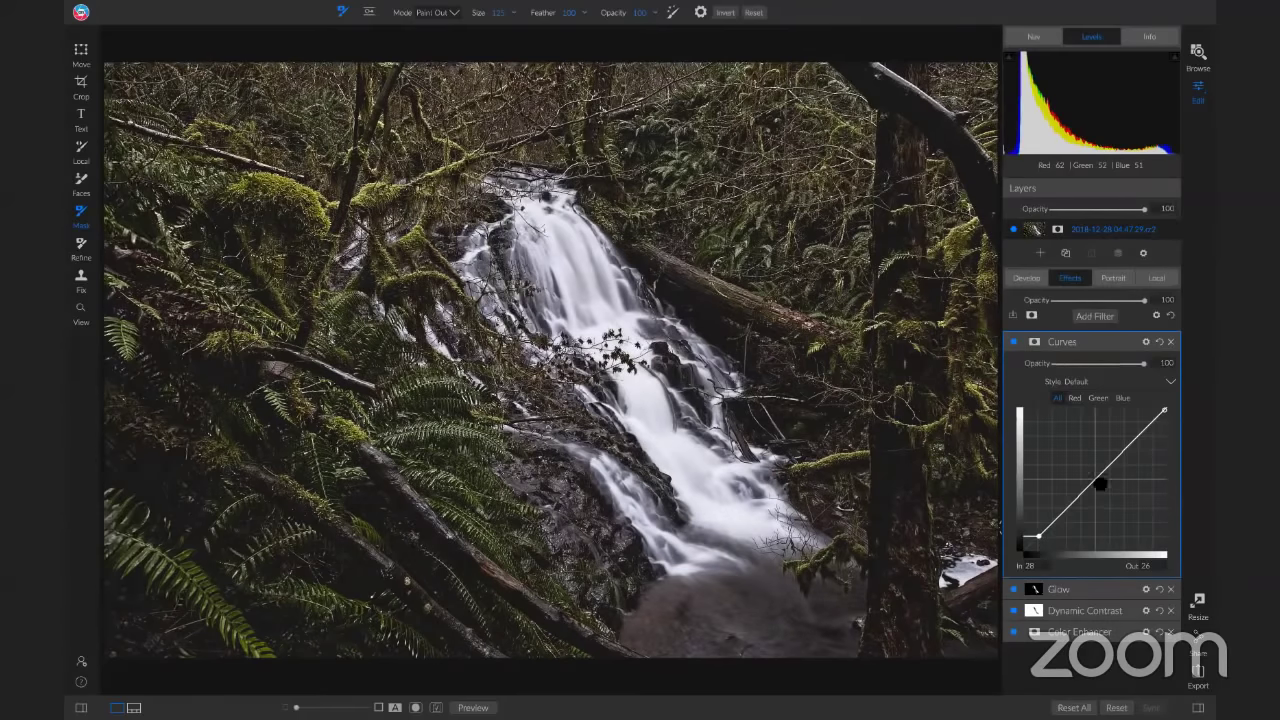
left_click_drag(1100, 484, 1094, 474)
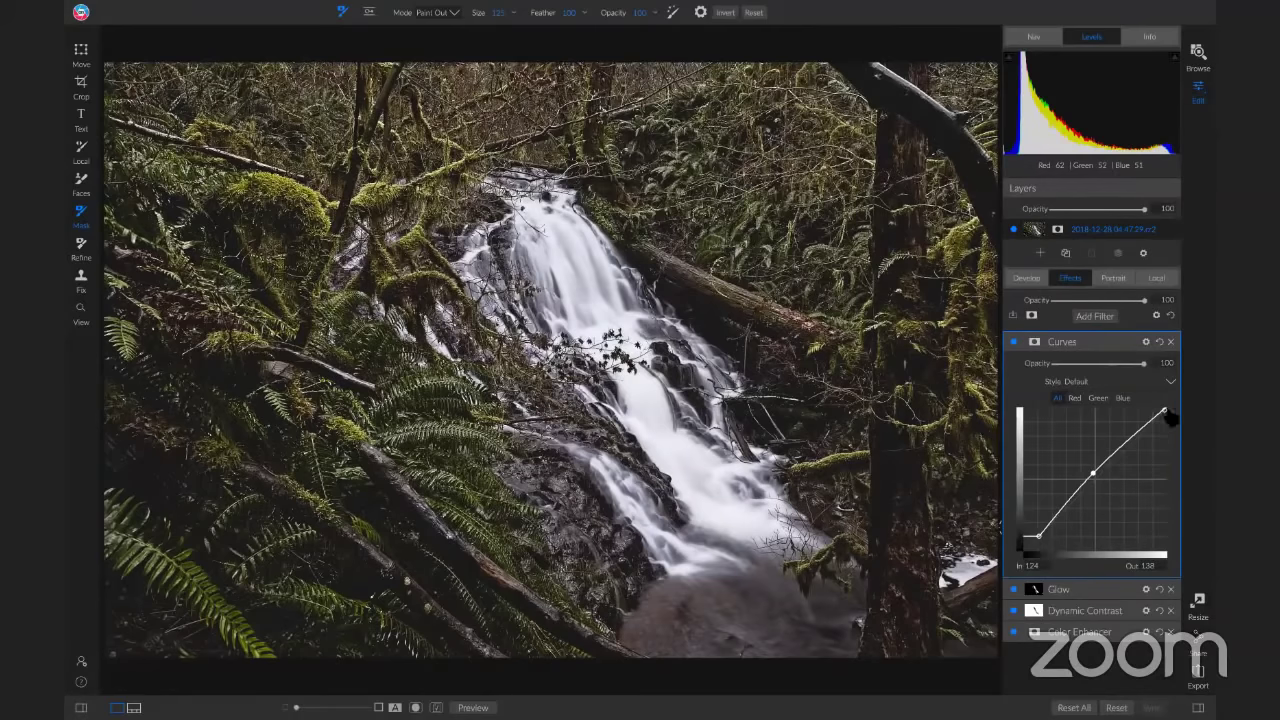
left_click_drag(1166, 413, 1178, 422)
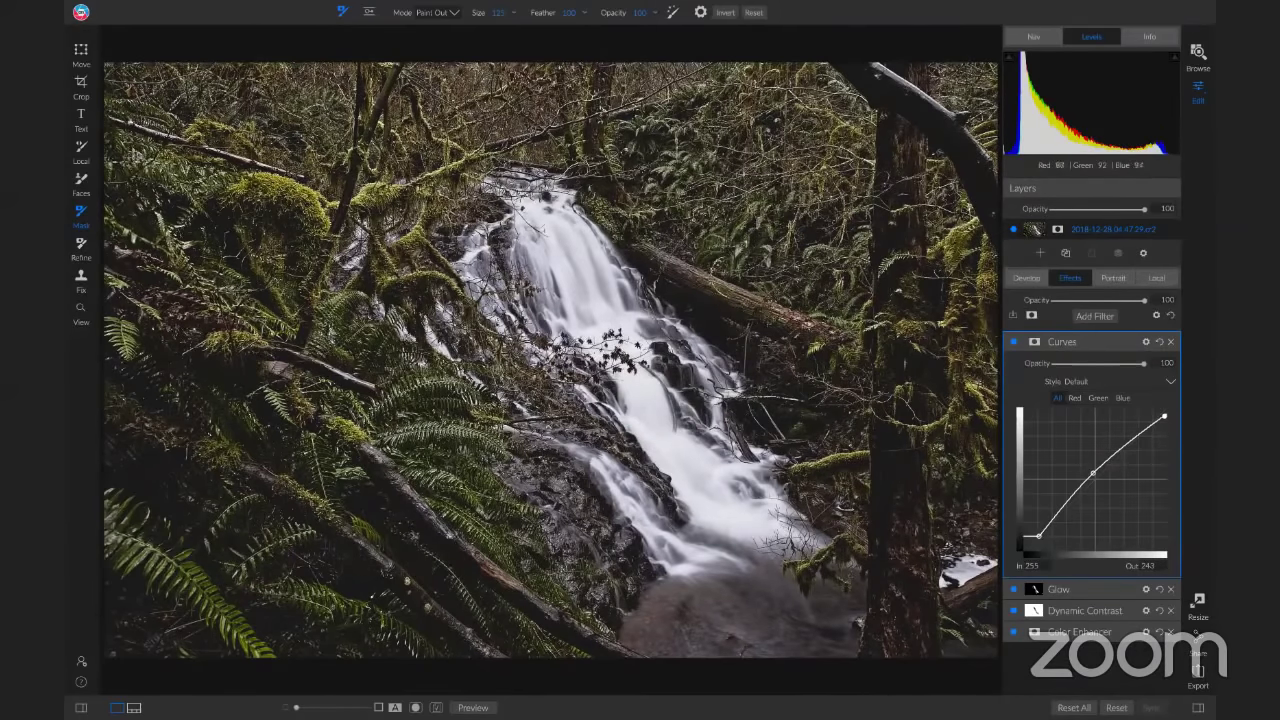
Step: Turn on Color Range for the Curves filter's mask and sample the dark green foliage as its target color
left_click(1035, 343)
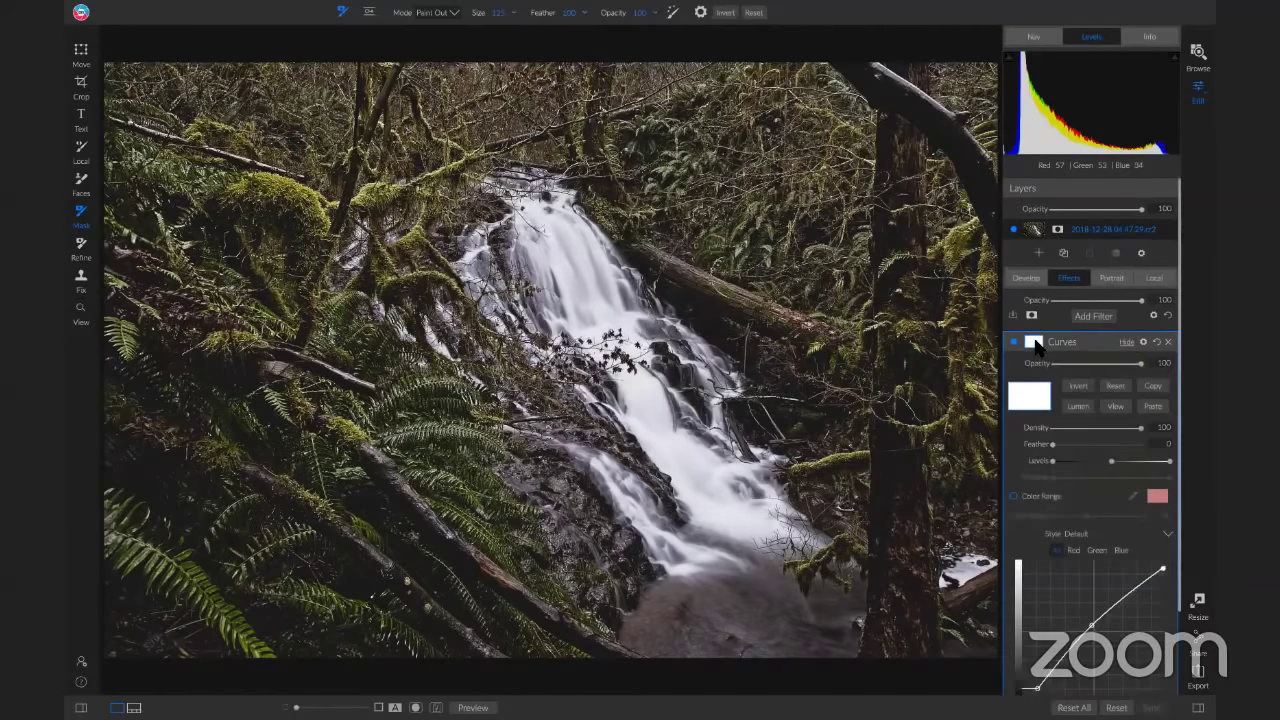
left_click(1013, 496)
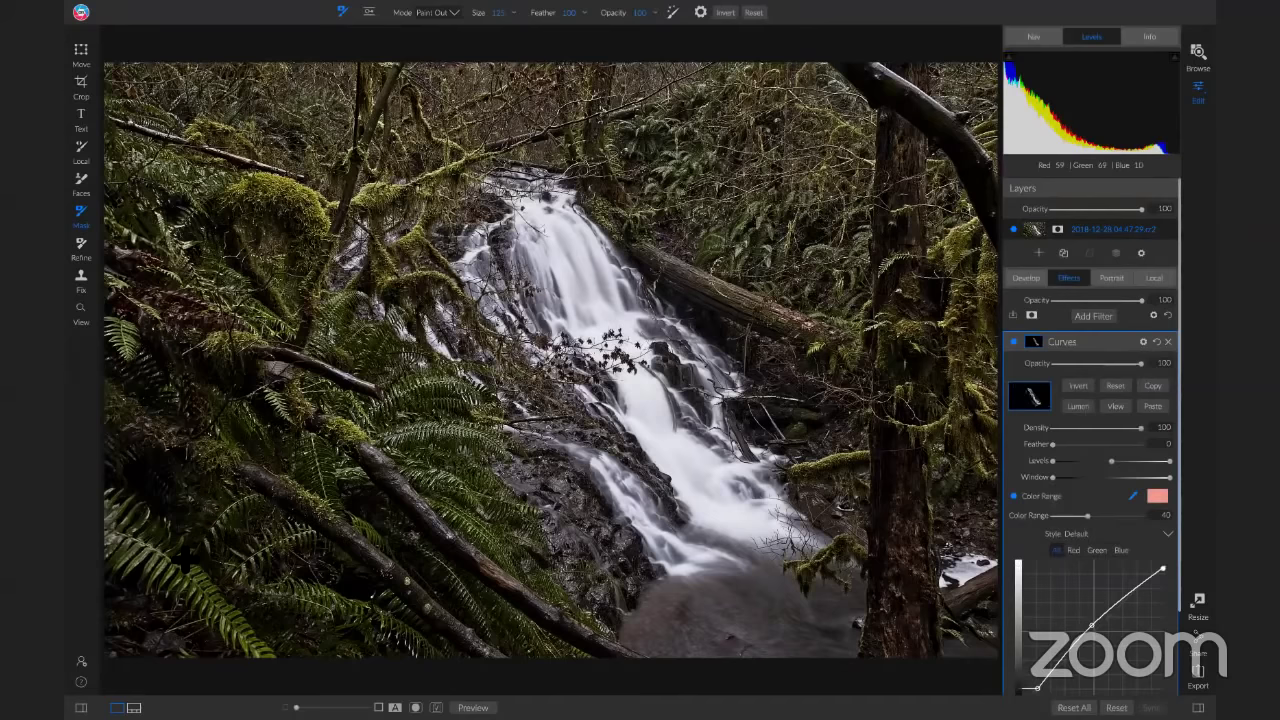
left_click(445, 495)
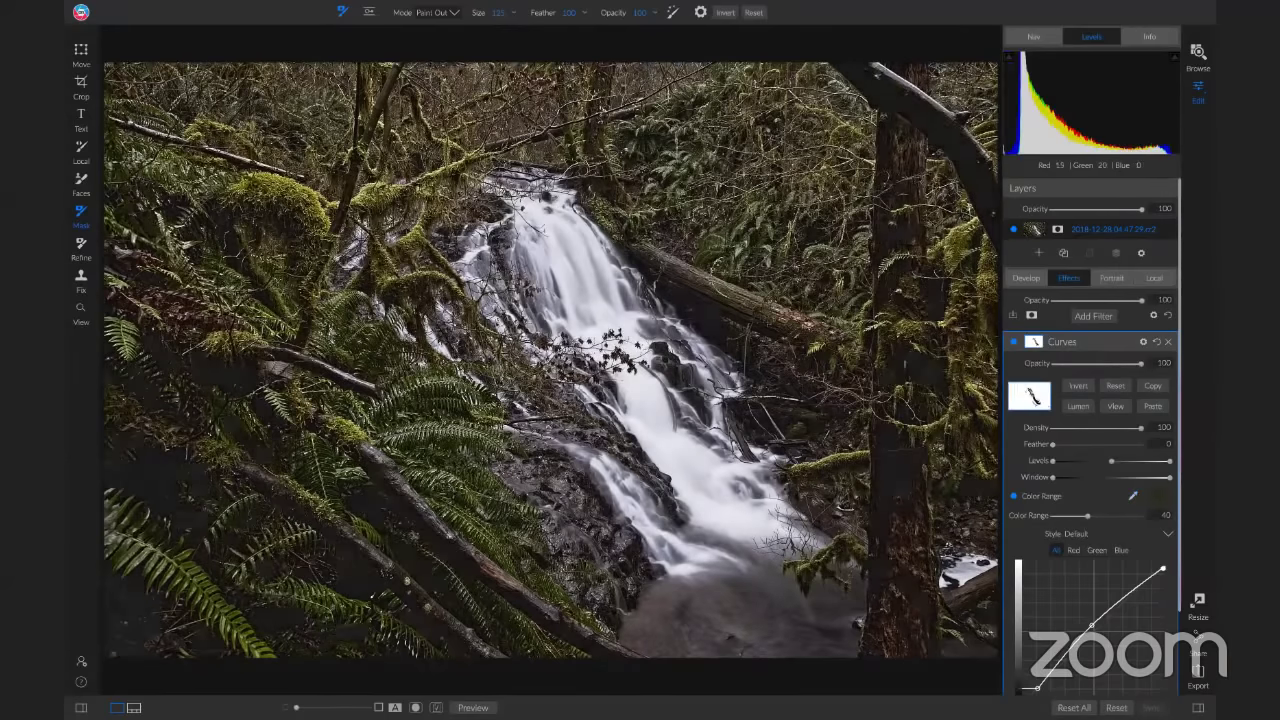
Step: Narrow the Curves mask's Color Range to 6 in mask view, and check the sampled color without changing it
left_click(1118, 407)
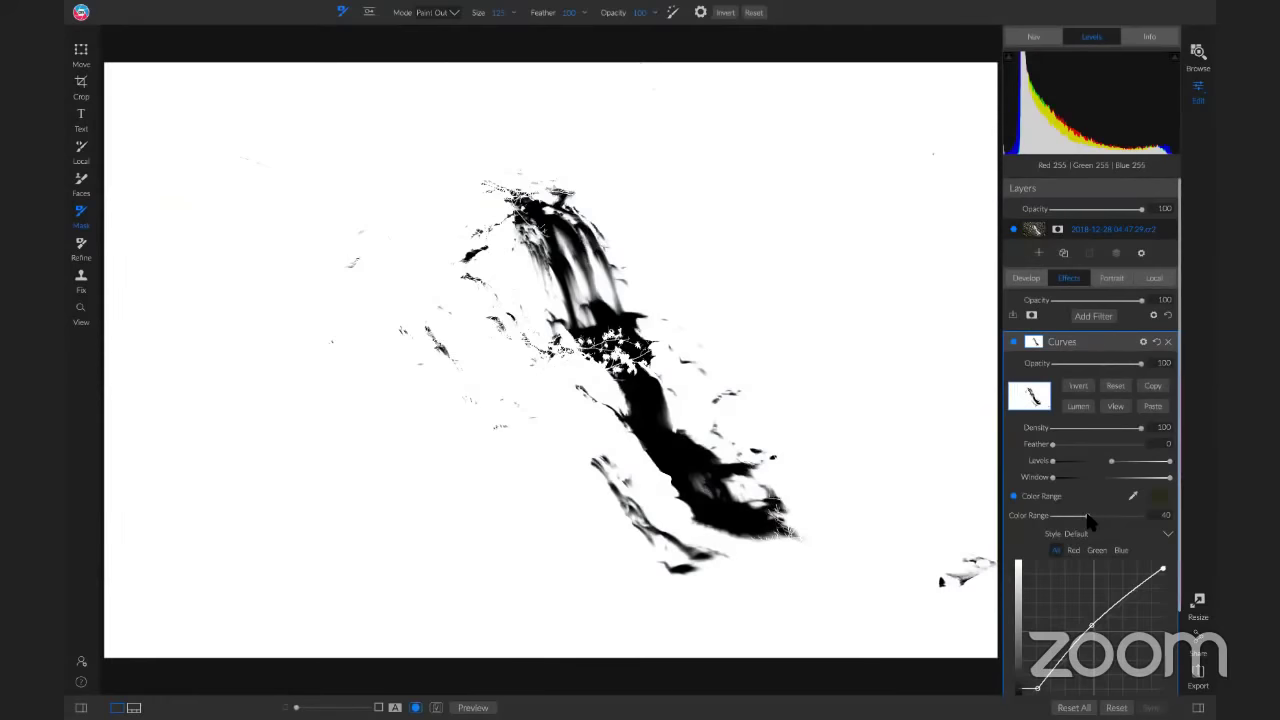
left_click_drag(1088, 516, 1060, 518)
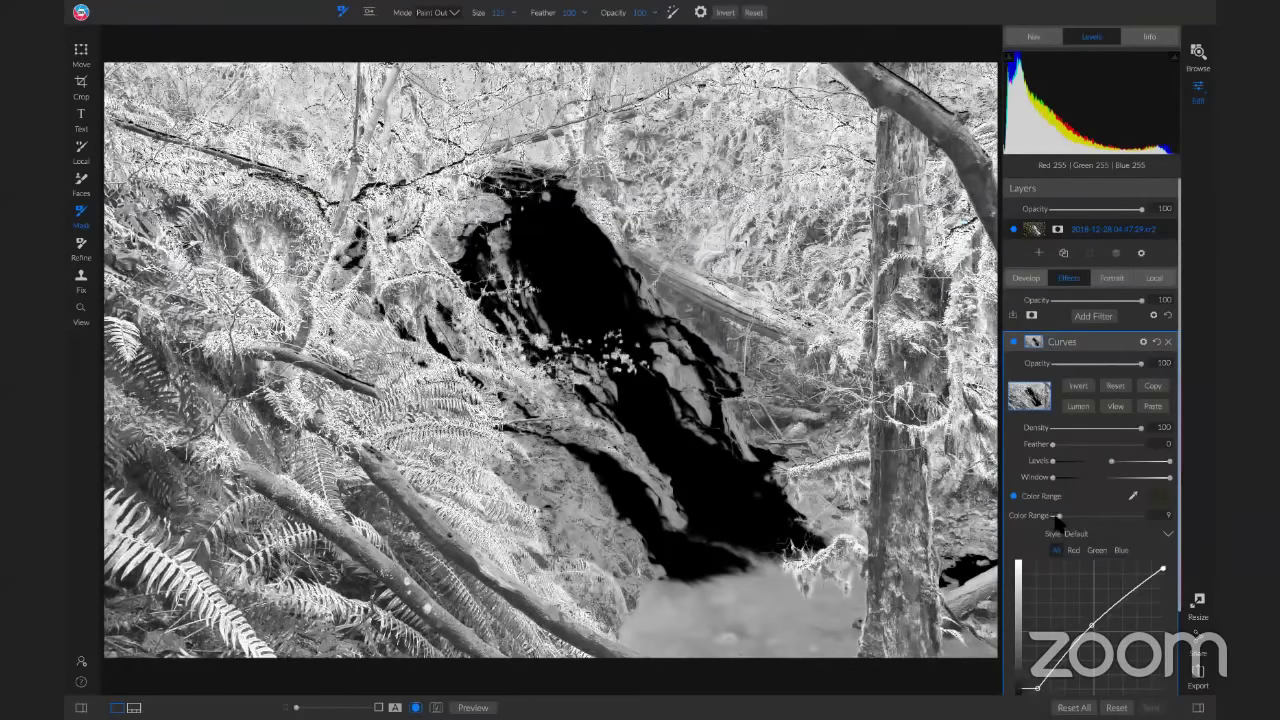
left_click_drag(1057, 521, 1054, 520)
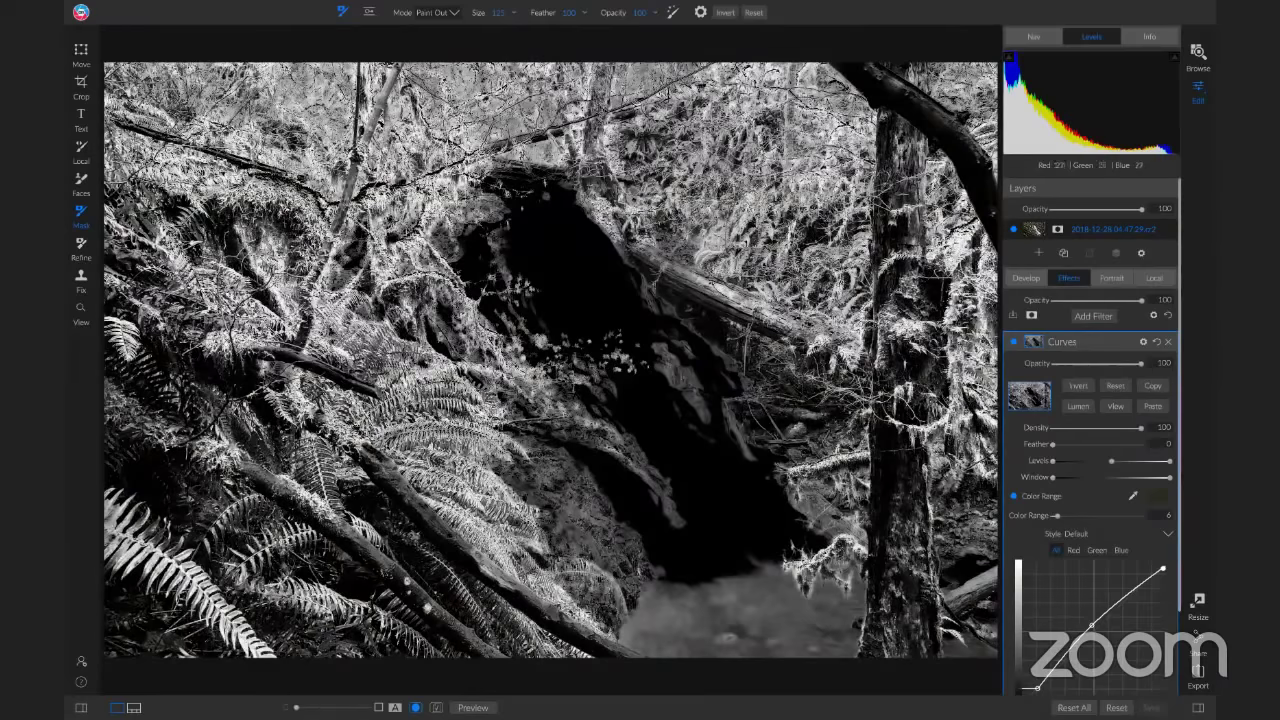
left_click(1159, 498)
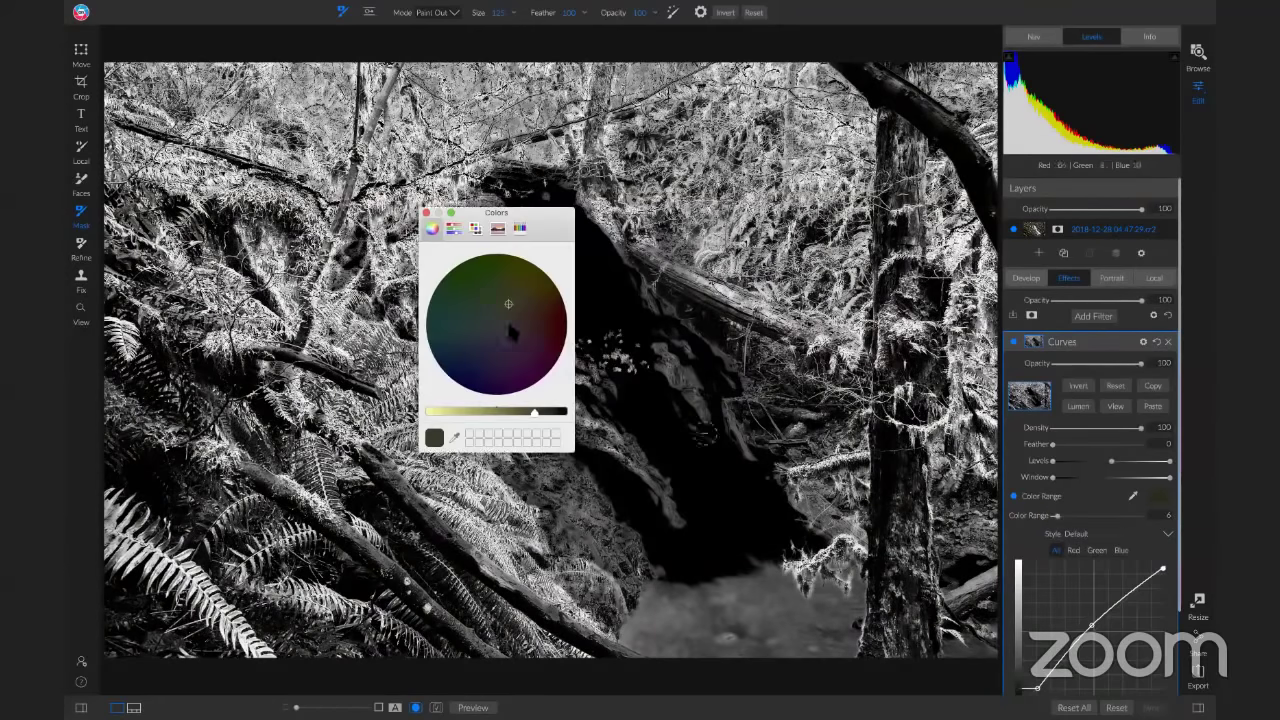
left_click(426, 213)
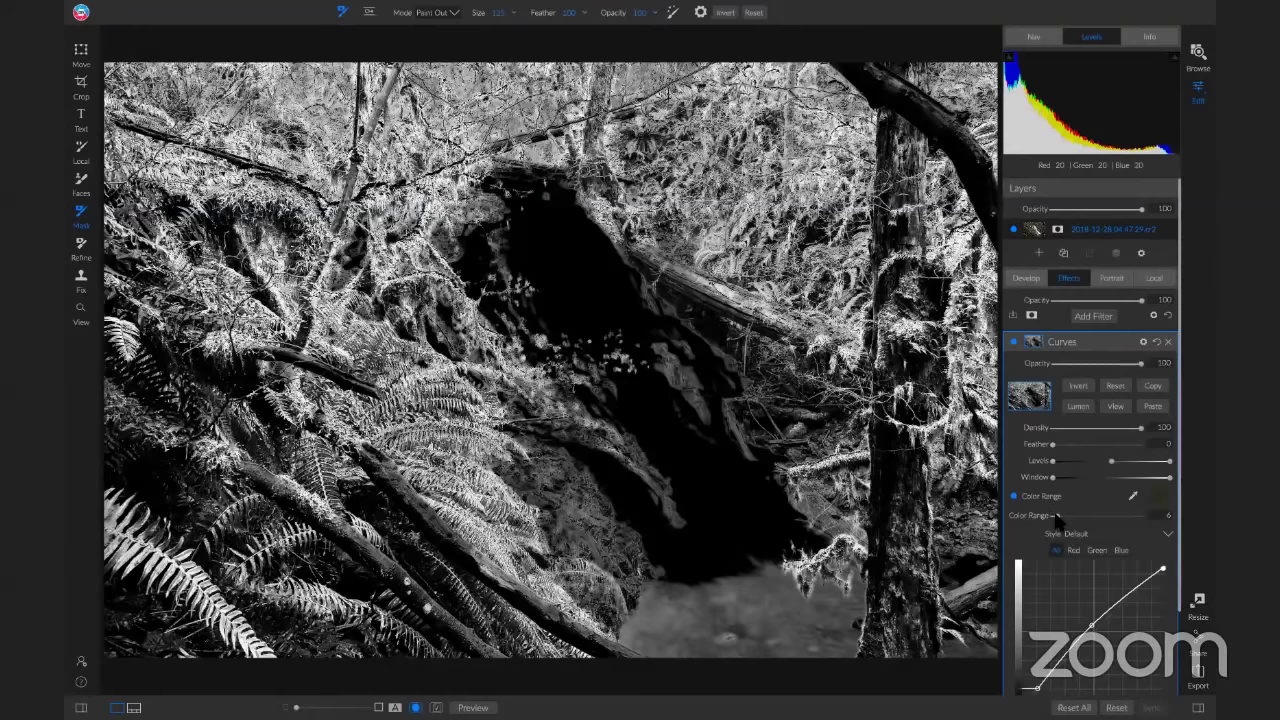
Step: Widen the Curves mask's Color Range to 15, leave mask view, and compare the filter off and on
left_click_drag(1058, 517, 1064, 518)
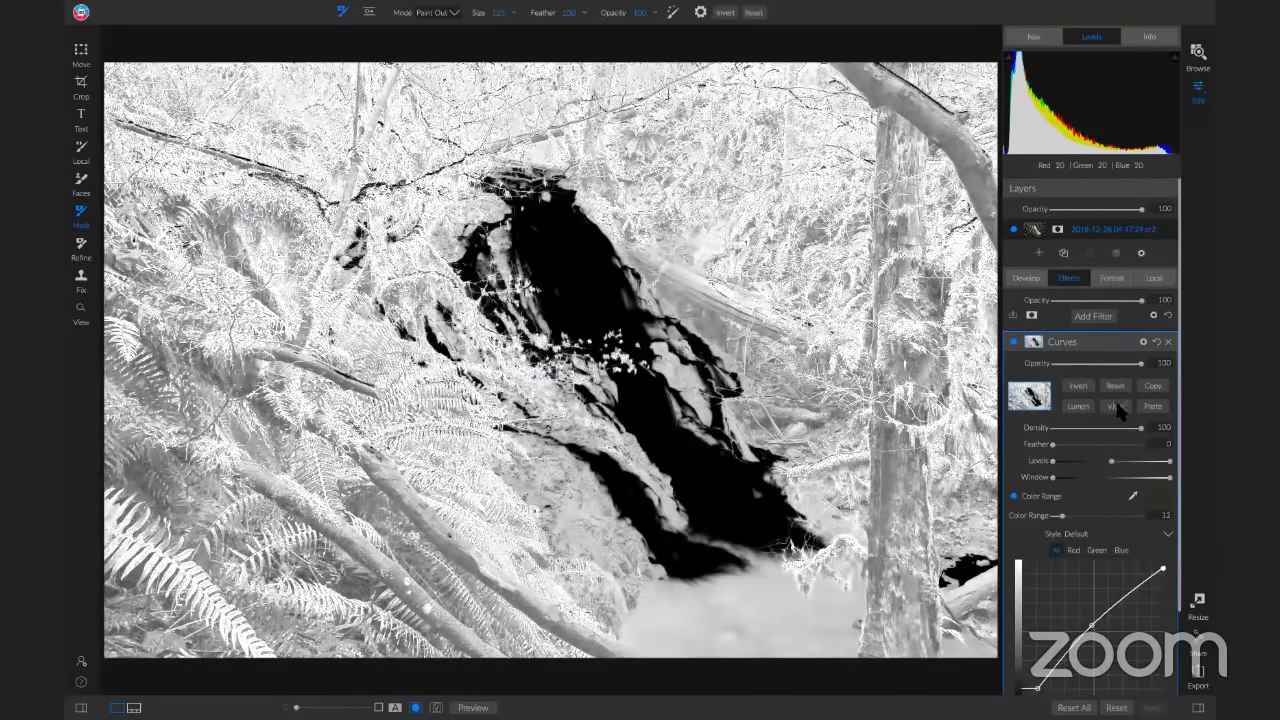
left_click(1116, 406)
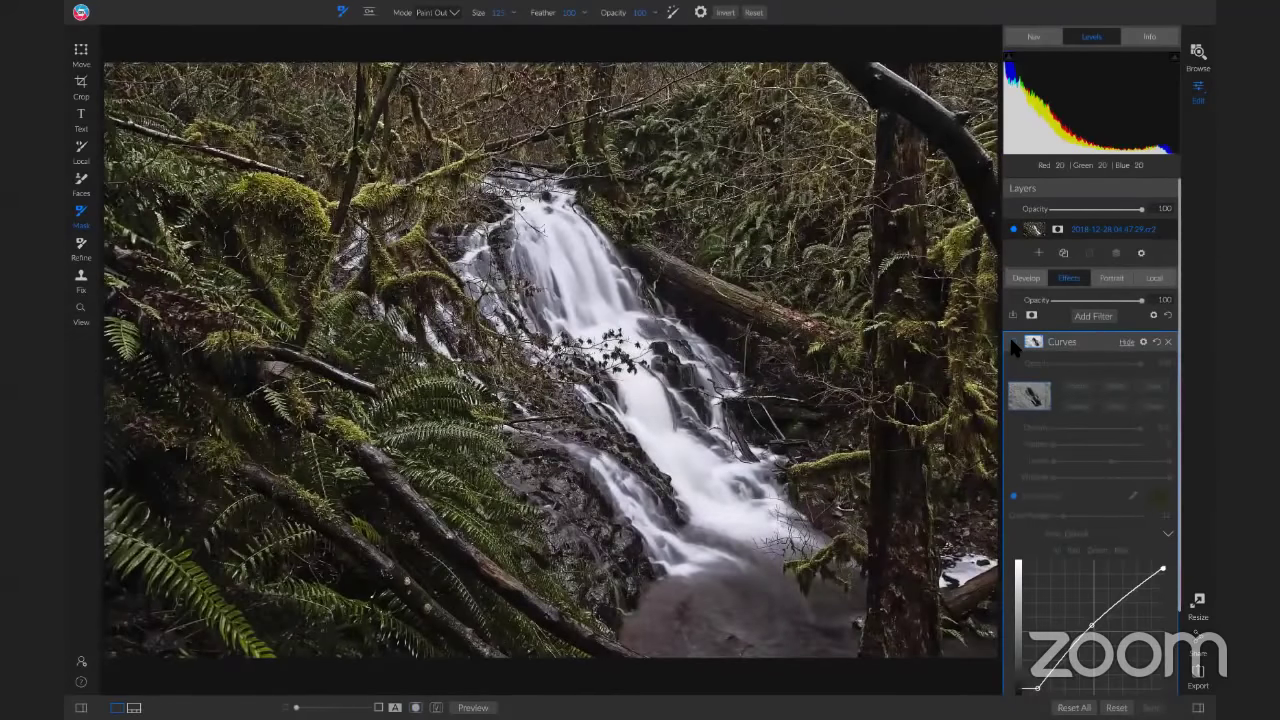
left_click(1012, 342)
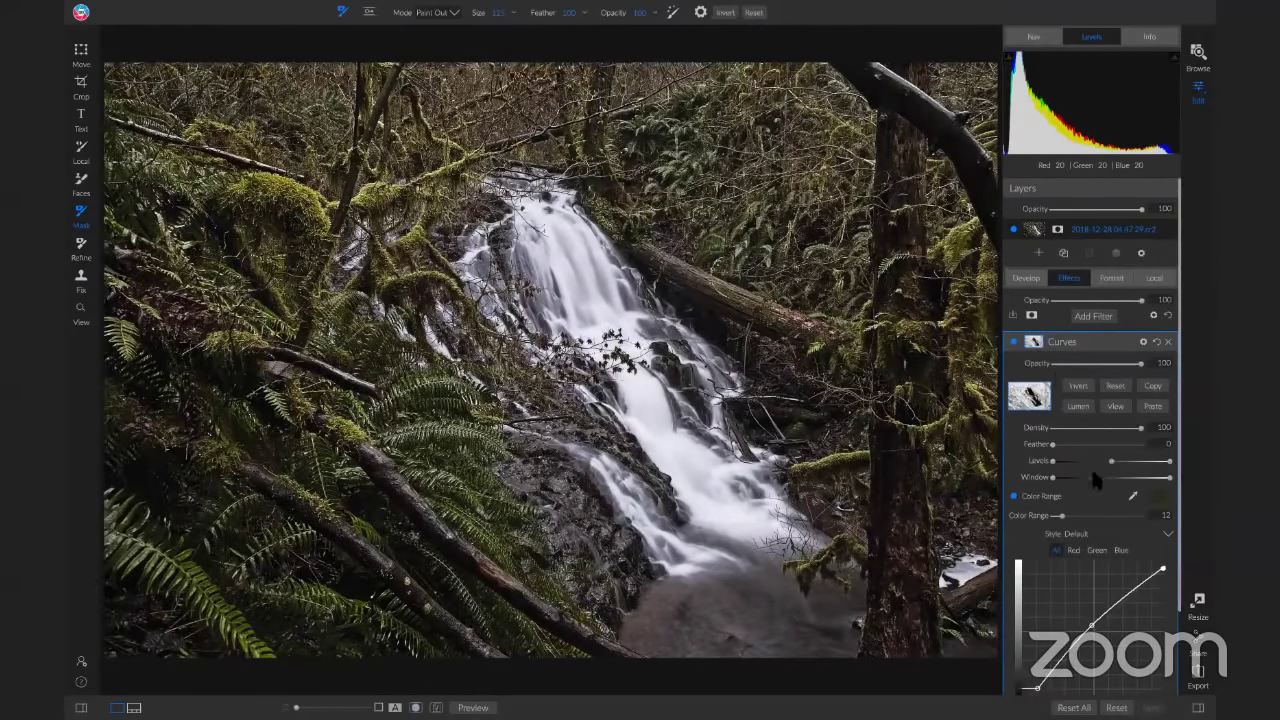
left_click(1160, 515)
type("15")
key("Return")
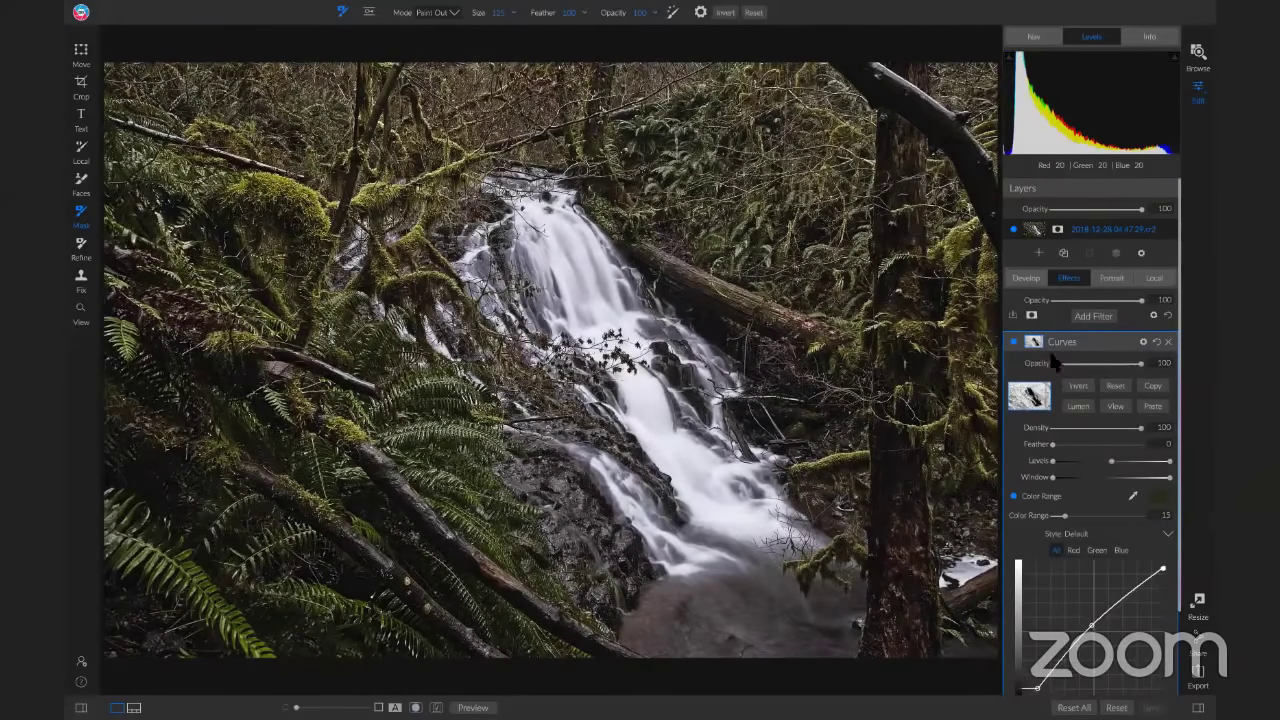
left_click(1013, 342)
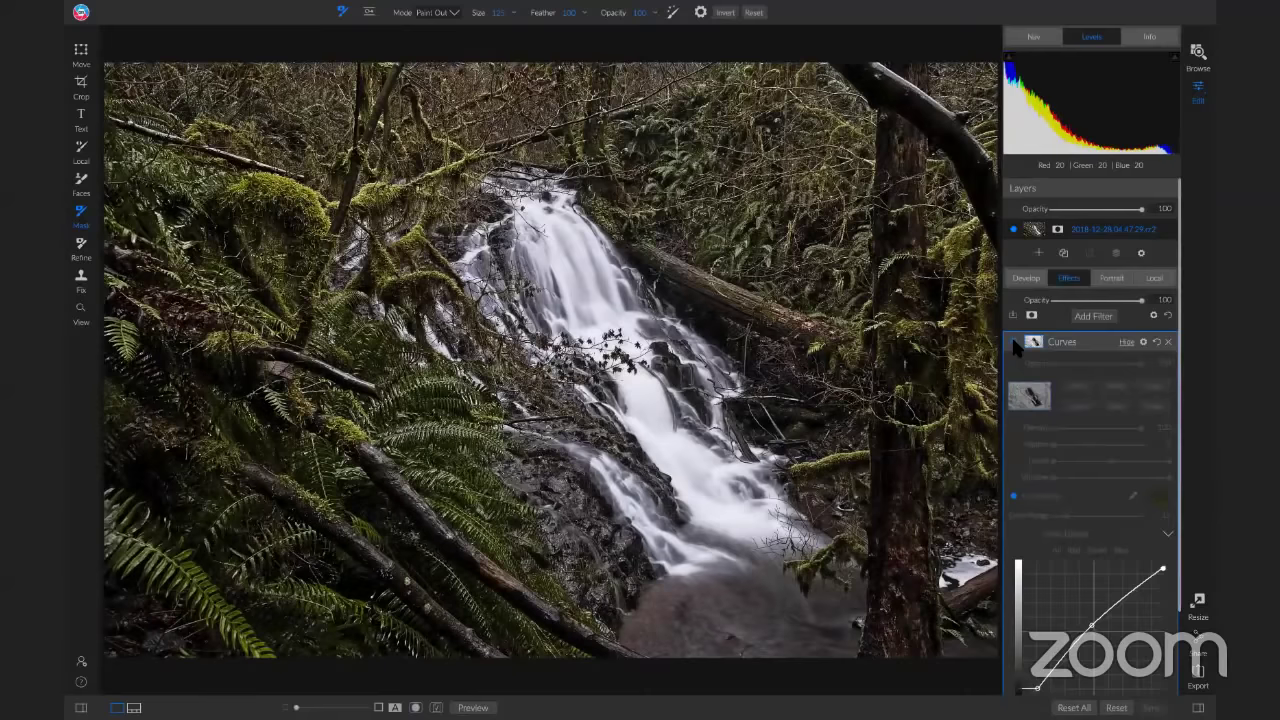
left_click(1013, 342)
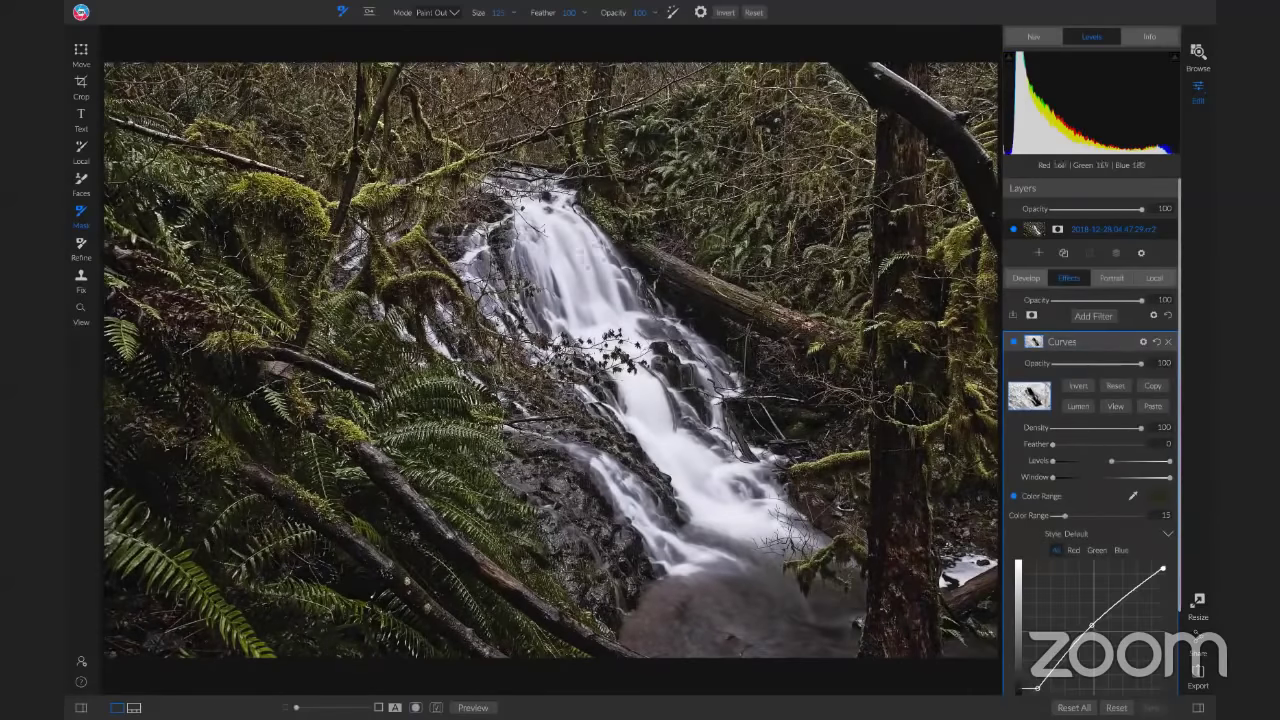
Step: Examine the Curves mask over the whole photo in mask view, and return to the normal image view
key("z")
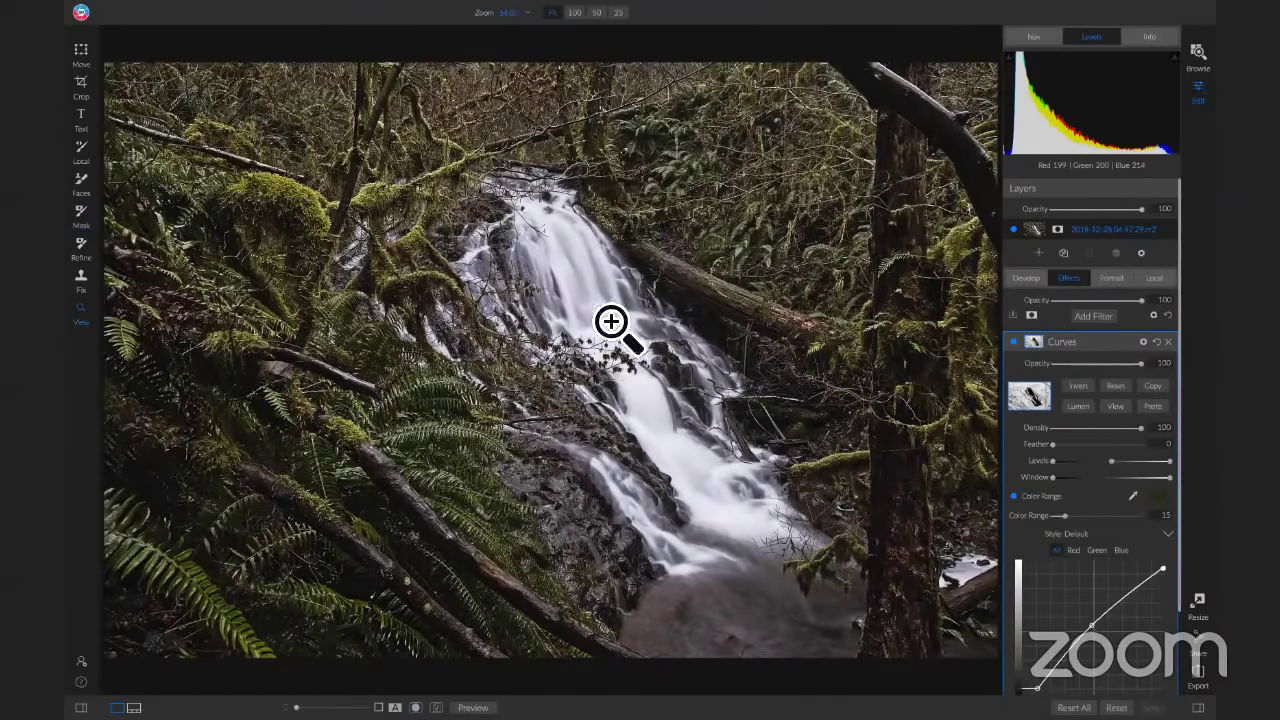
left_click(609, 323)
key("ctrl+0")
left_click(1115, 406)
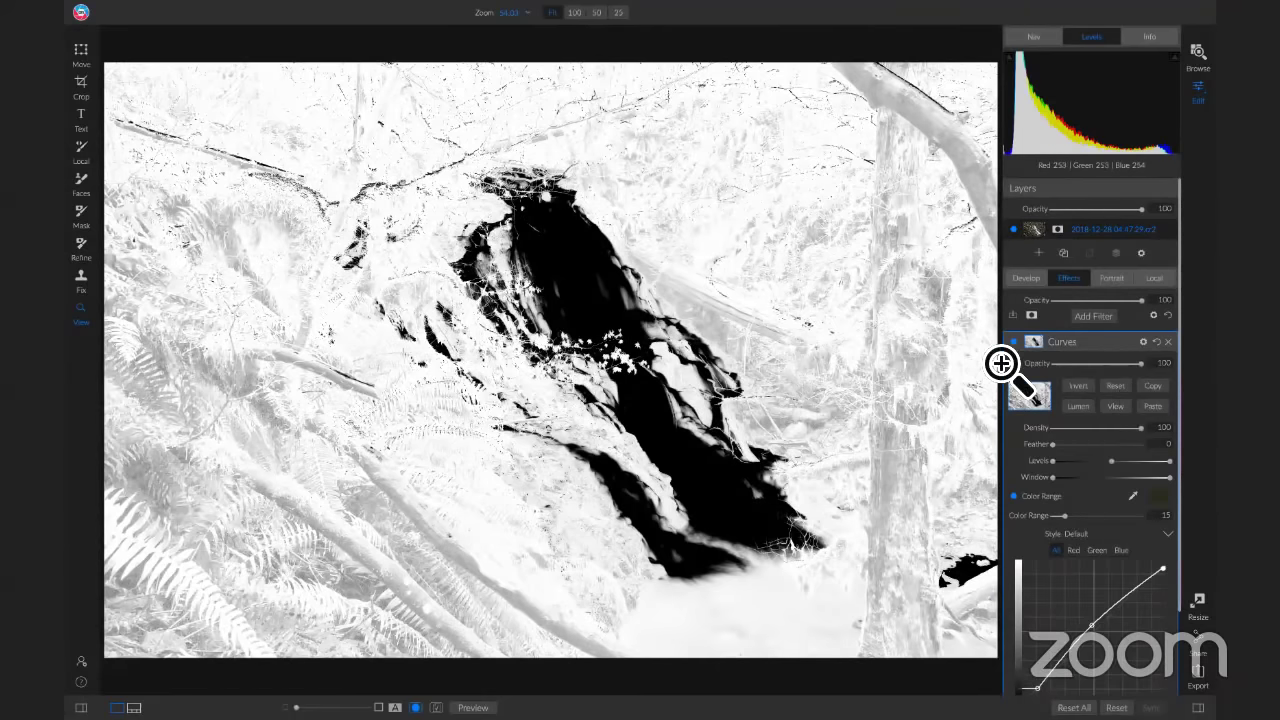
left_click(663, 299)
left_click(940, 366)
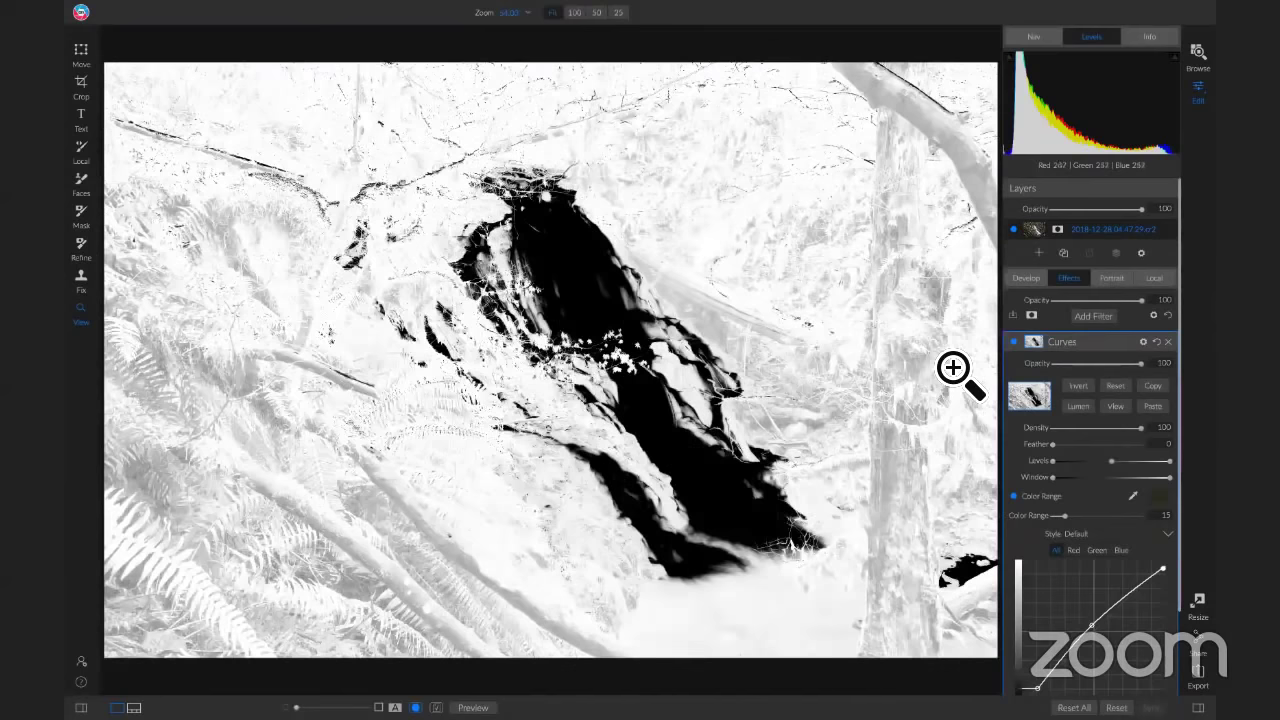
left_click(1116, 408)
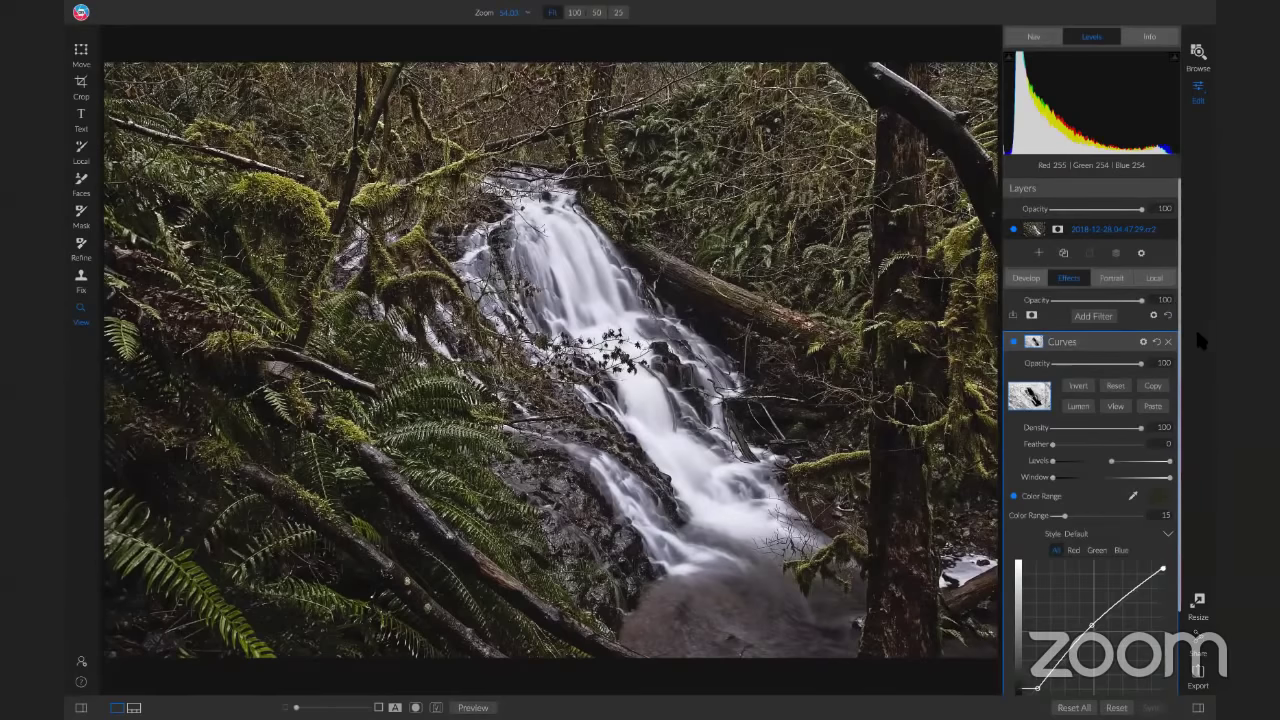
Step: Add a Vignette filter to the waterfall photo using the Big Softy preset
left_click(1094, 317)
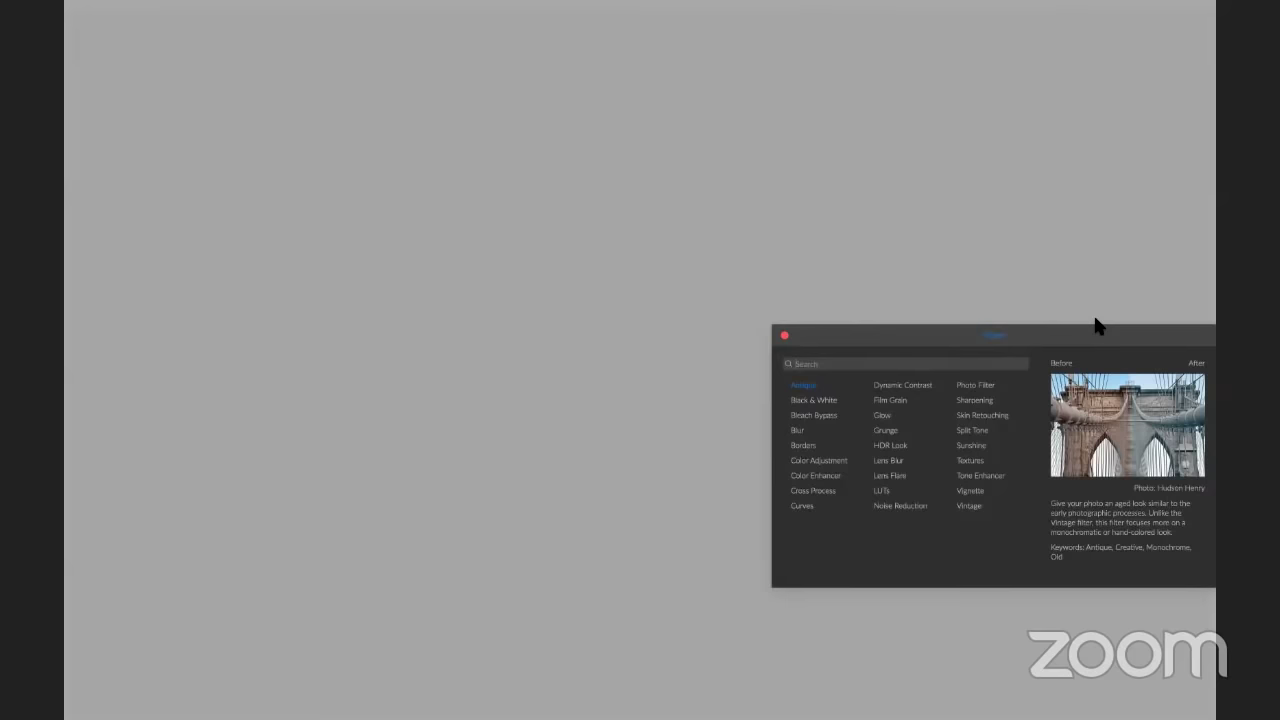
left_click(983, 491)
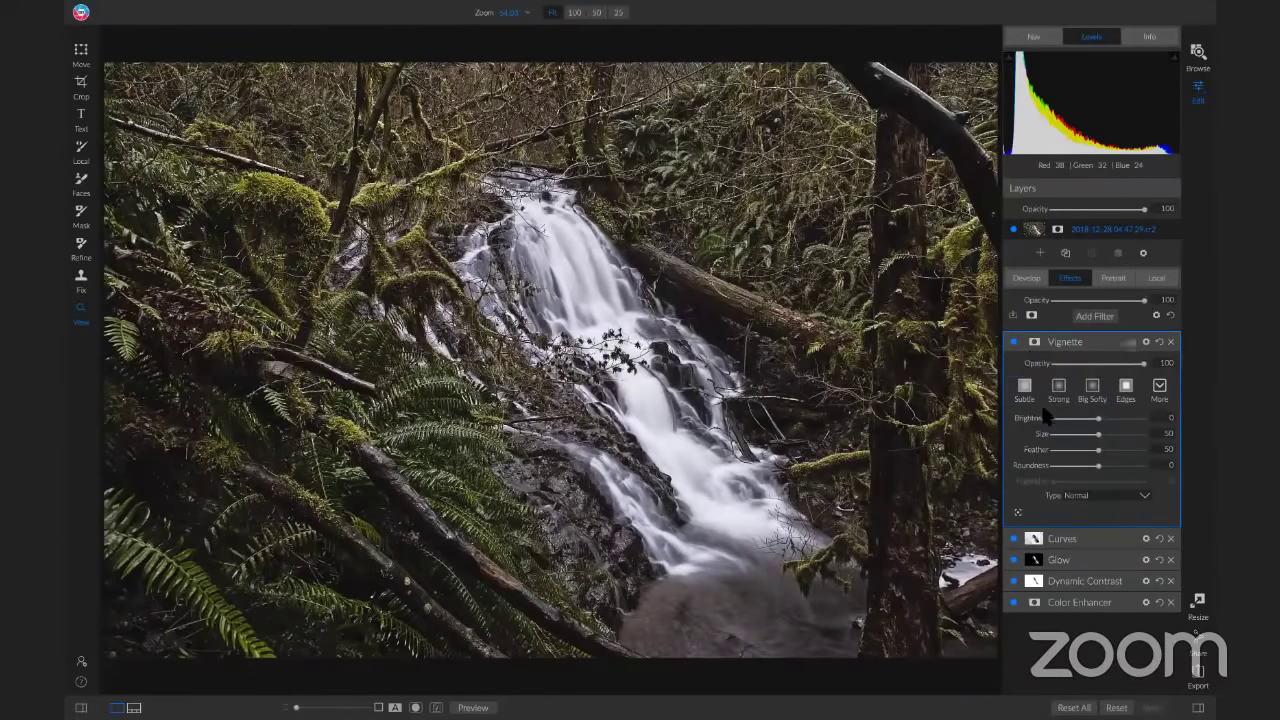
left_click(1094, 389)
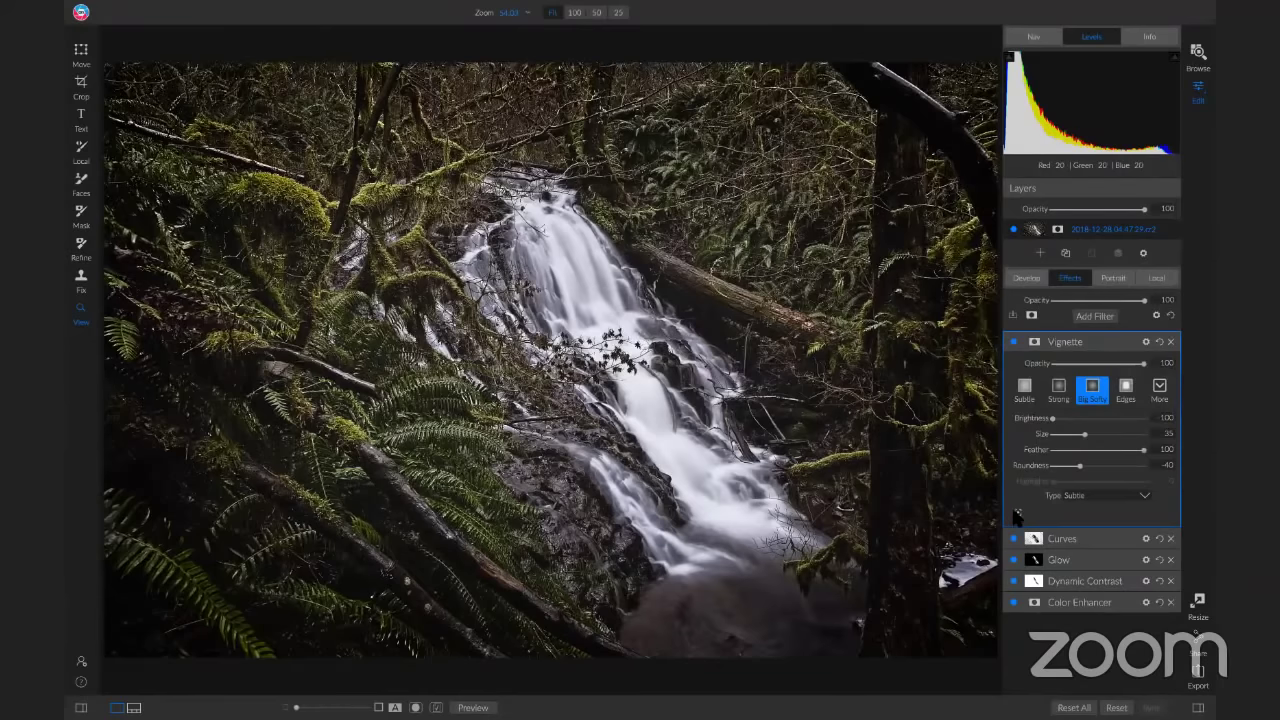
Step: Center the vignette on the middle of the waterfall and lower the filter's opacity to 80
left_click(1018, 517)
left_click(328, 336)
left_click_drag(440, 235, 629, 350)
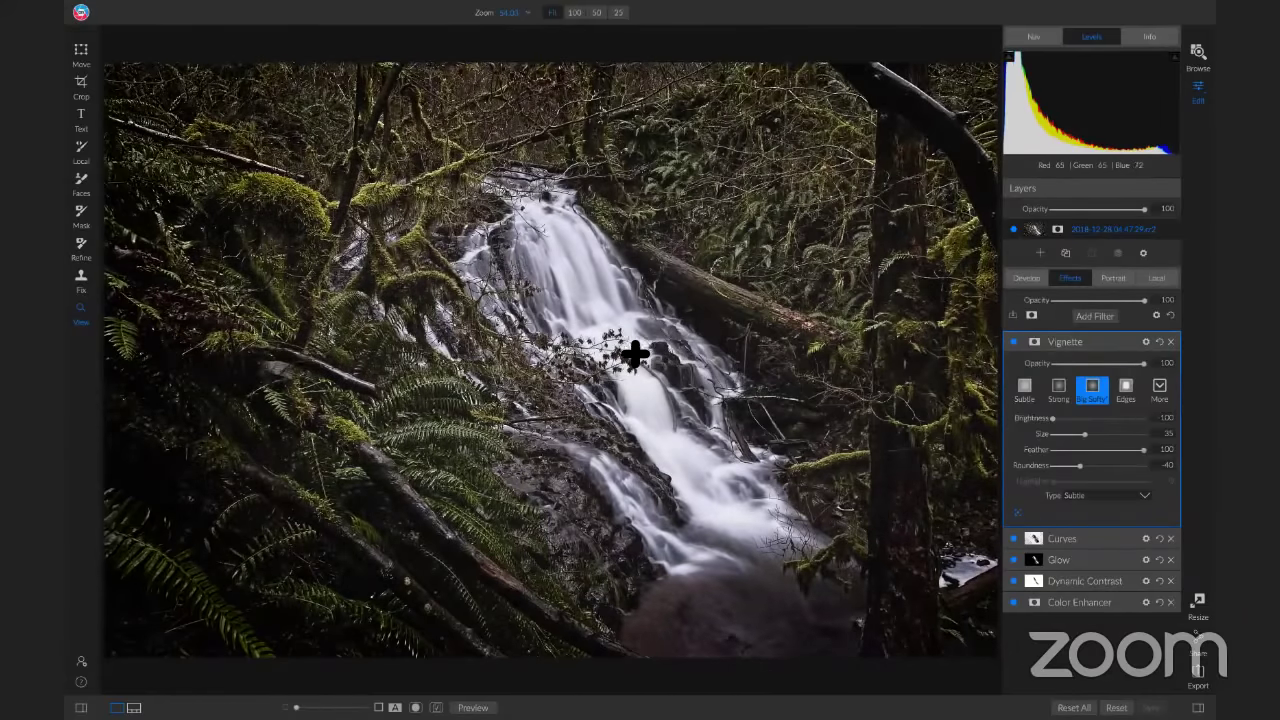
mouse_move(1146, 364)
left_mouse_down()
mouse_move(1095, 372)
mouse_move(1125, 374)
left_mouse_up()
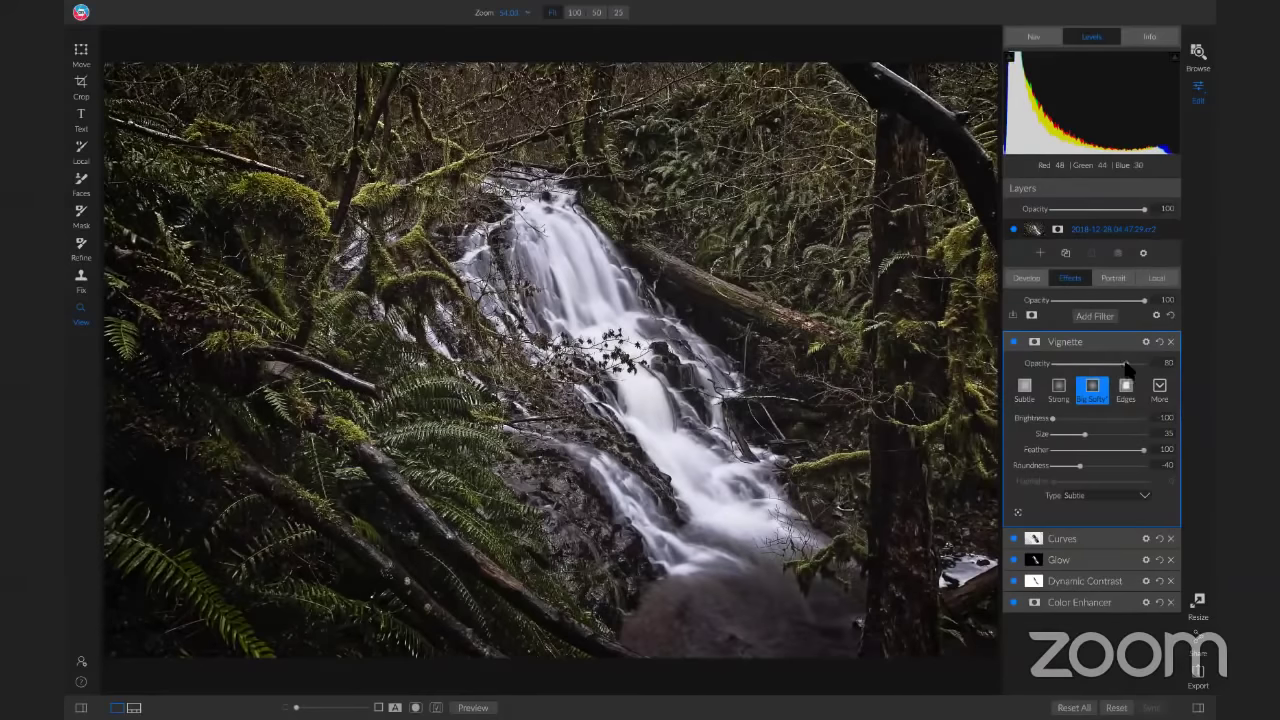
Step: Try the Normal and Priority vignette types, return to Subtle, and compare the filter off and on
left_click(1116, 495)
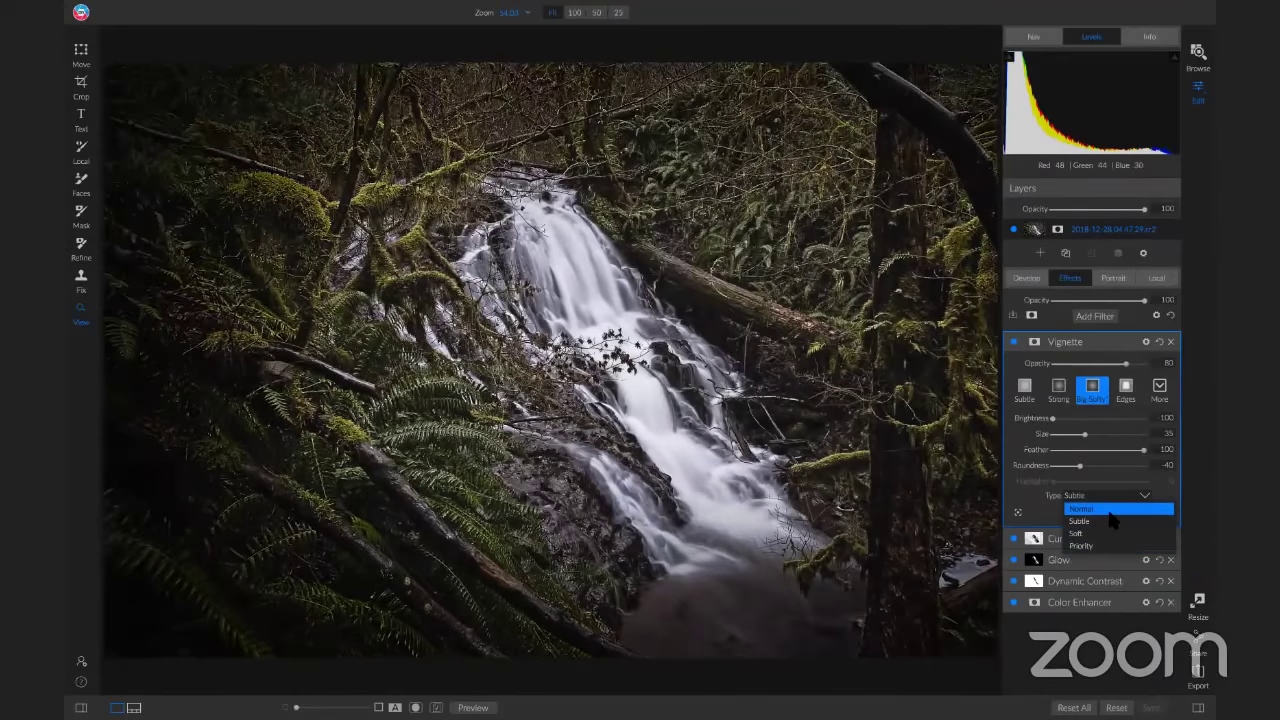
left_click(1110, 508)
left_click(1118, 497)
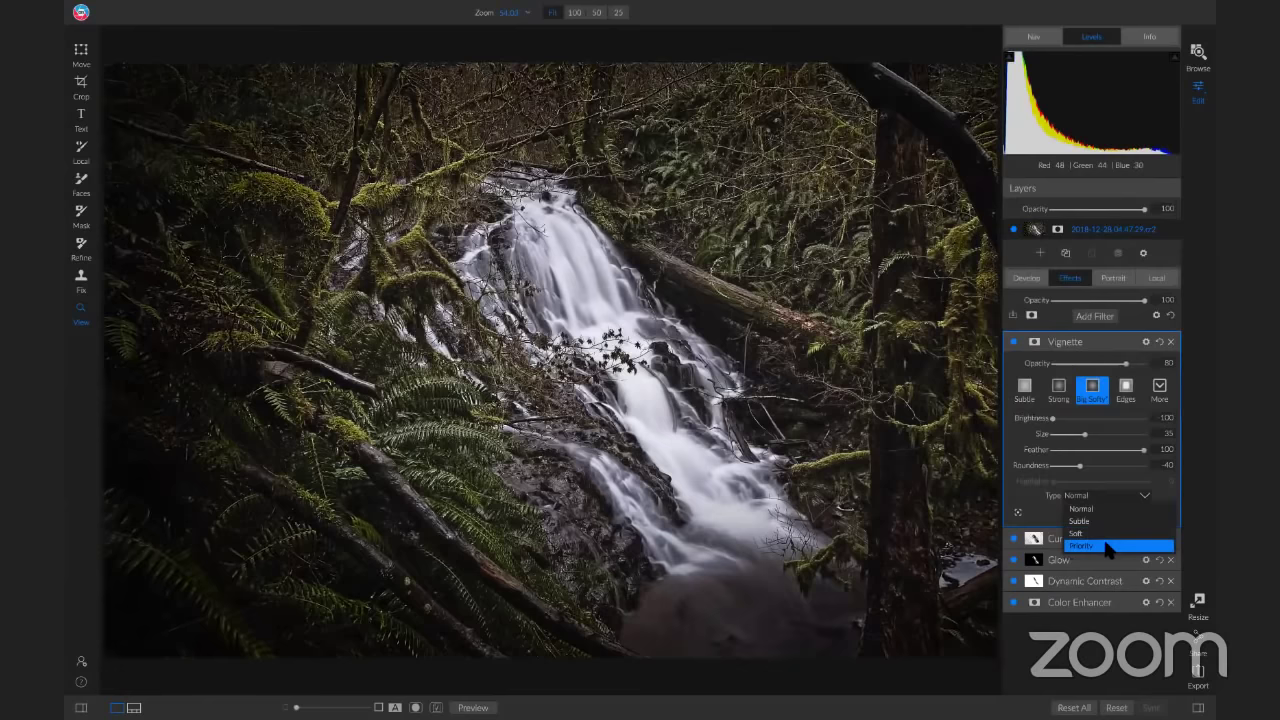
left_click(1108, 546)
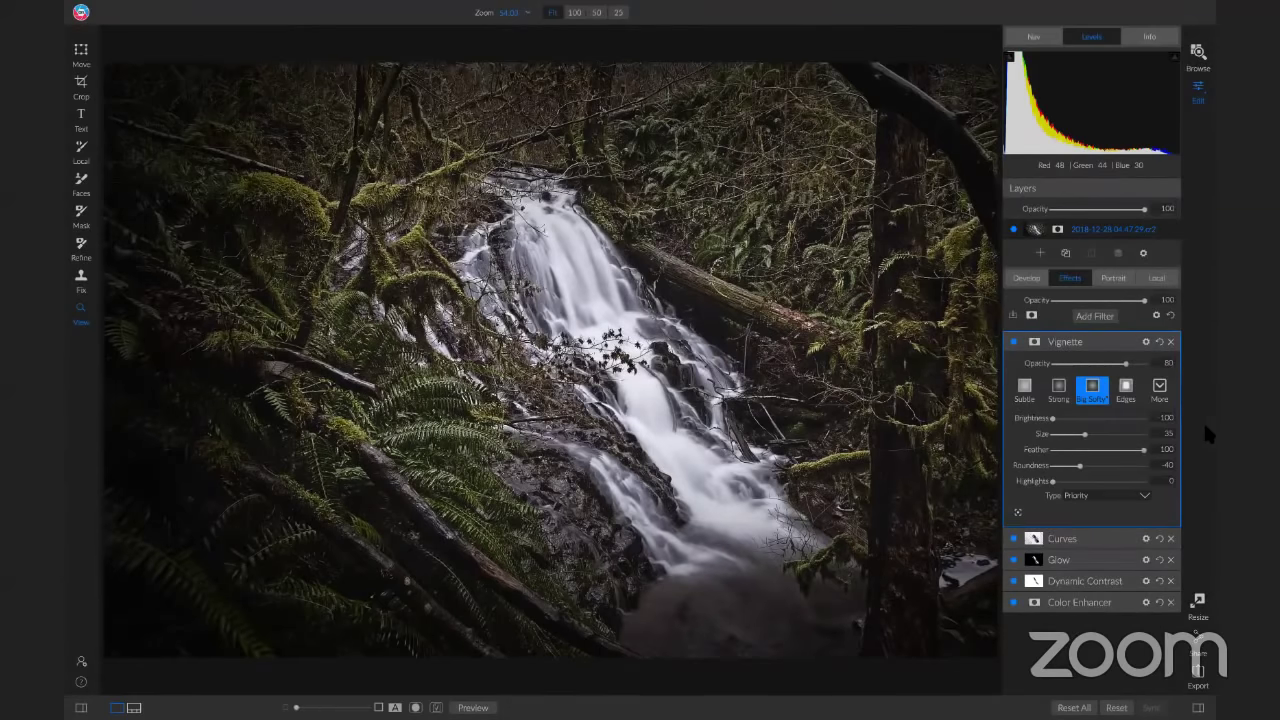
left_click(1093, 494)
left_click(1100, 519)
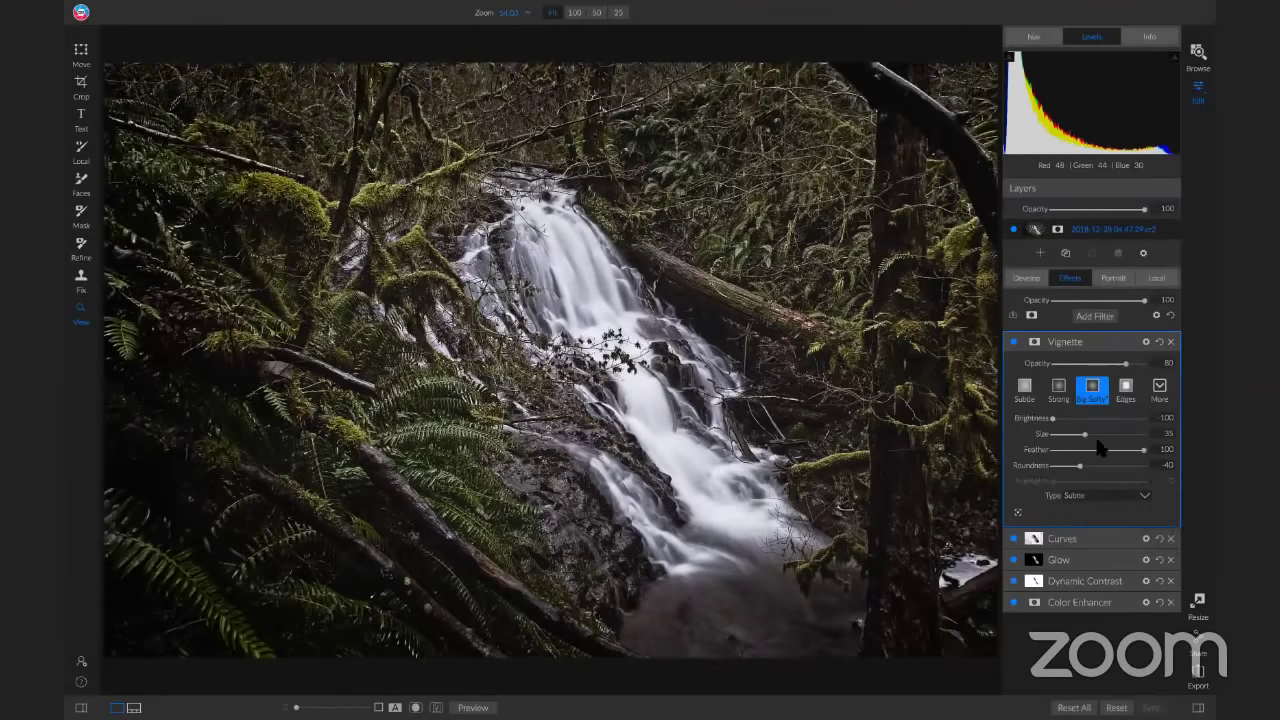
left_click(1010, 340)
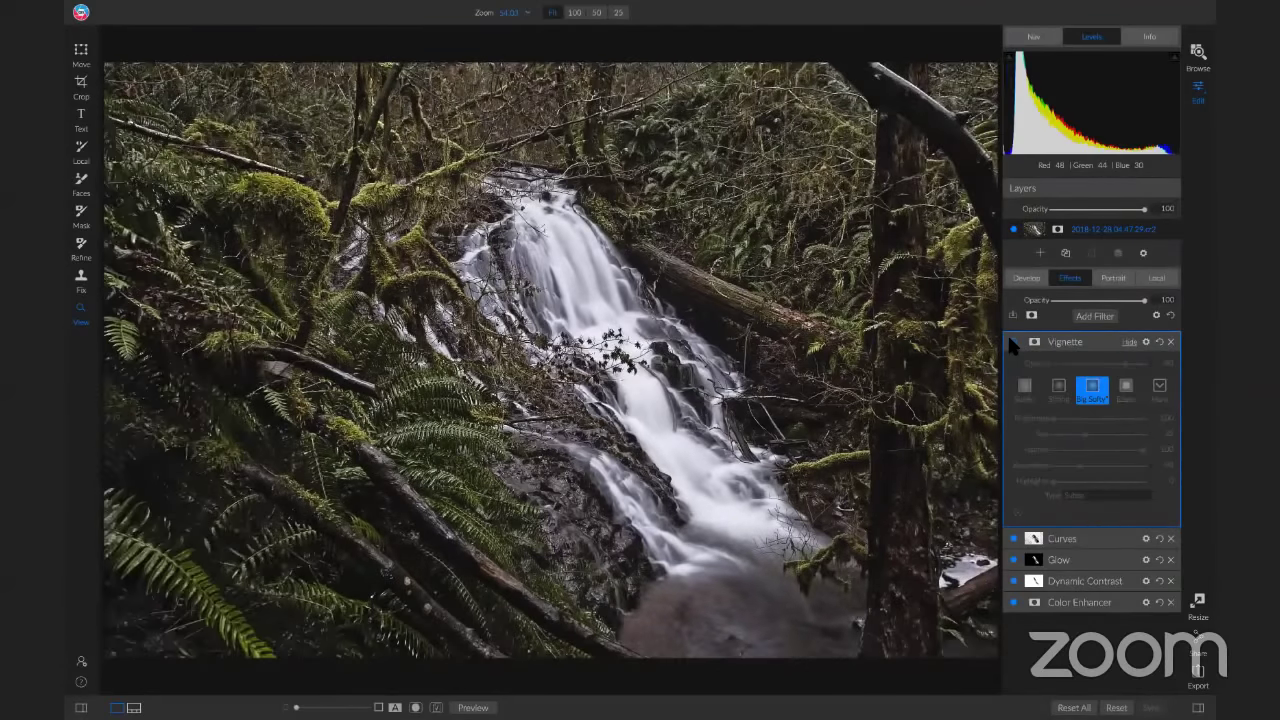
left_click(1010, 340)
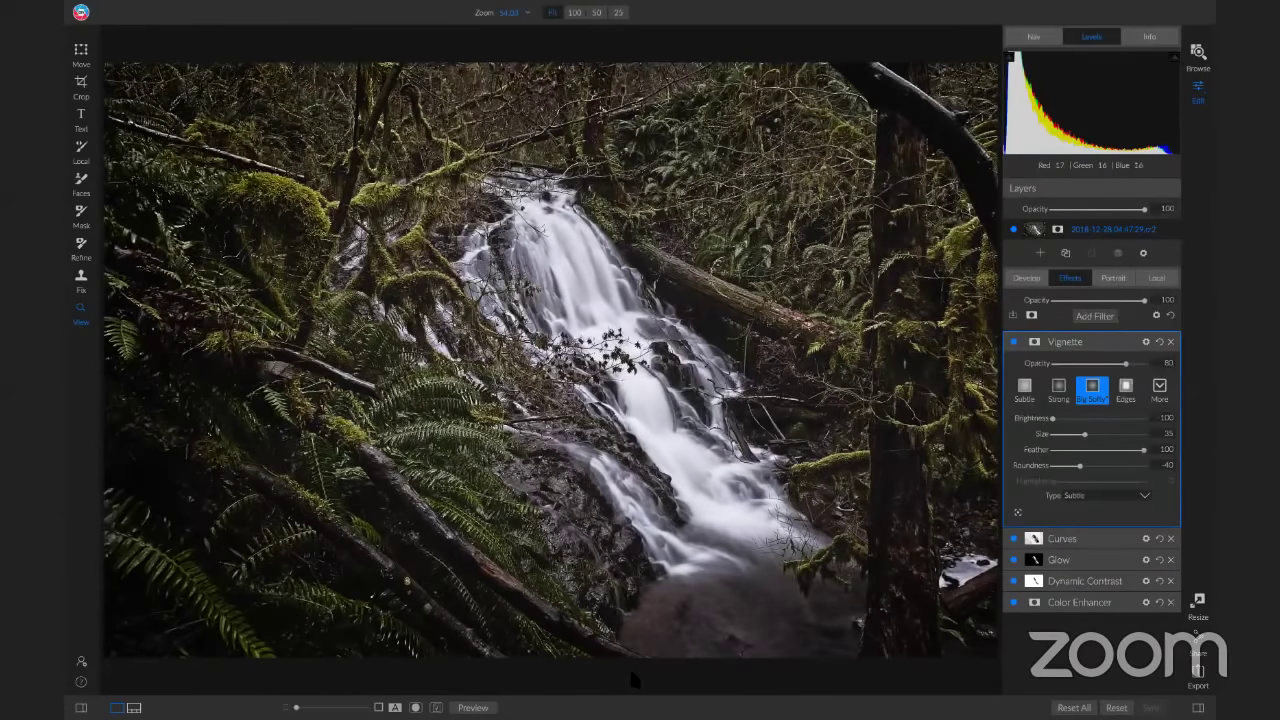
Step: View the edited photo in Browse, and reopen its Effects filters for editing
left_click(1198, 58)
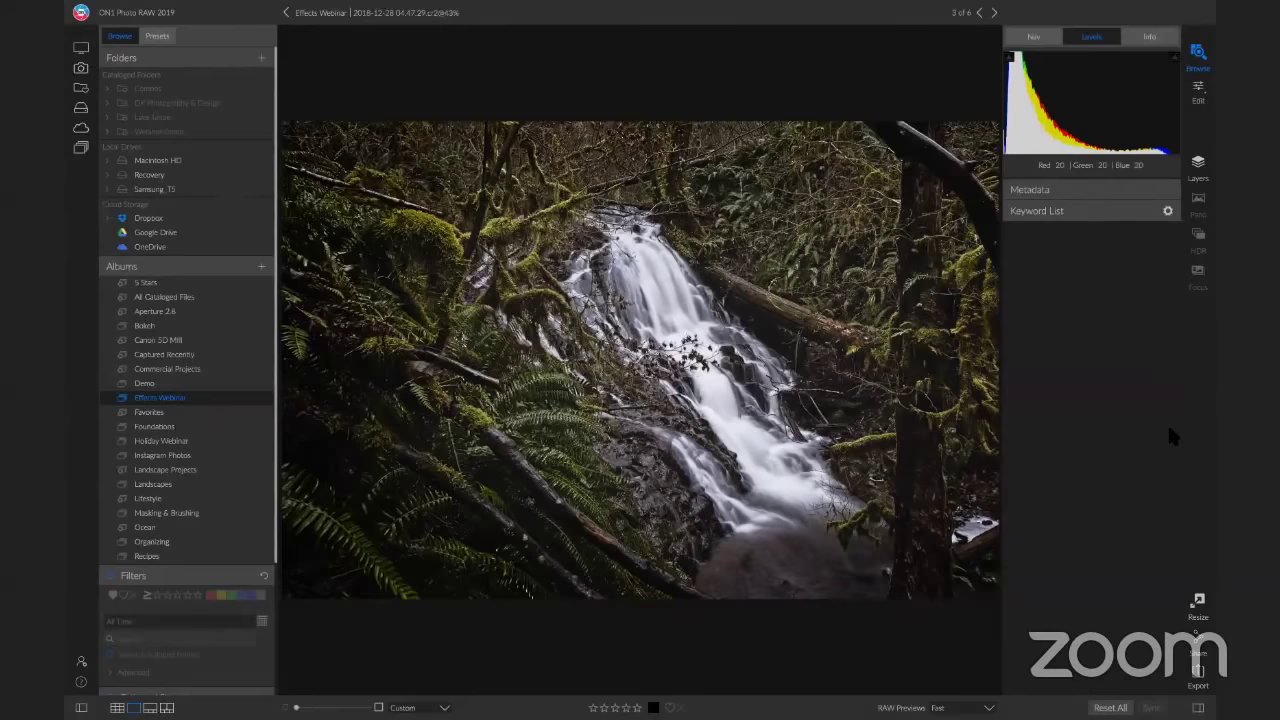
left_click(1197, 90)
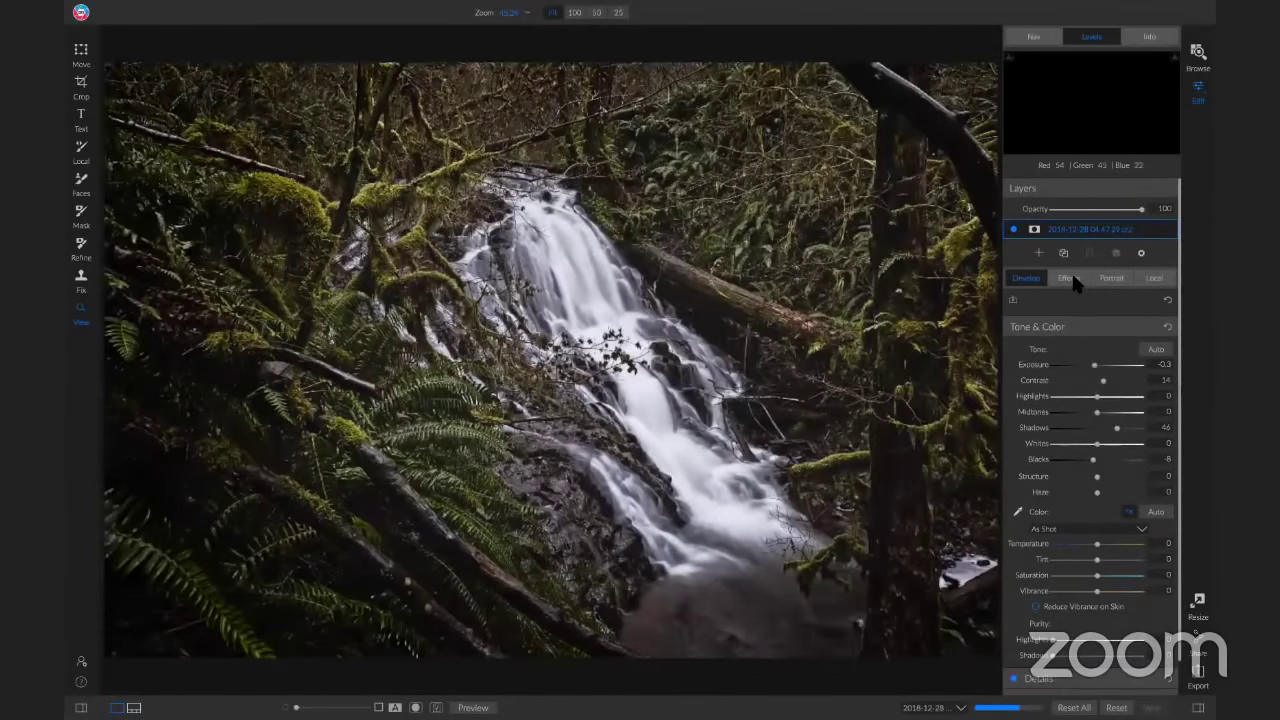
left_click(1070, 278)
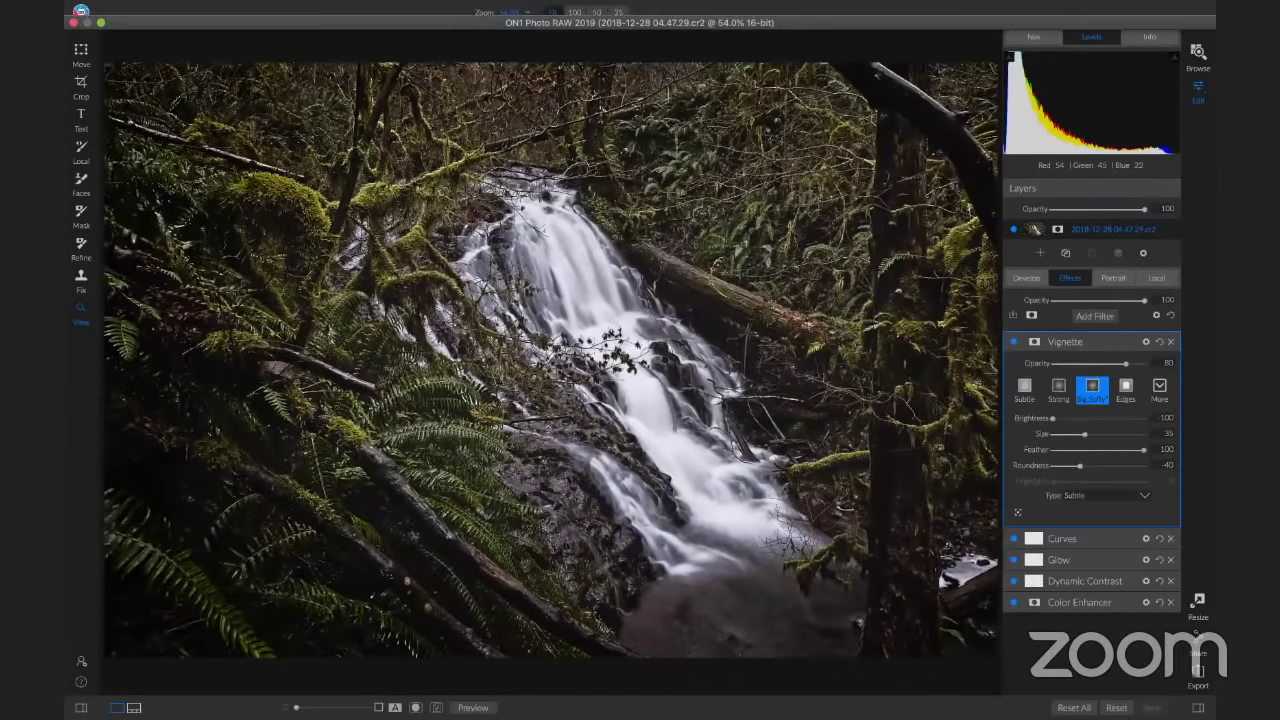
left_click(365, 6)
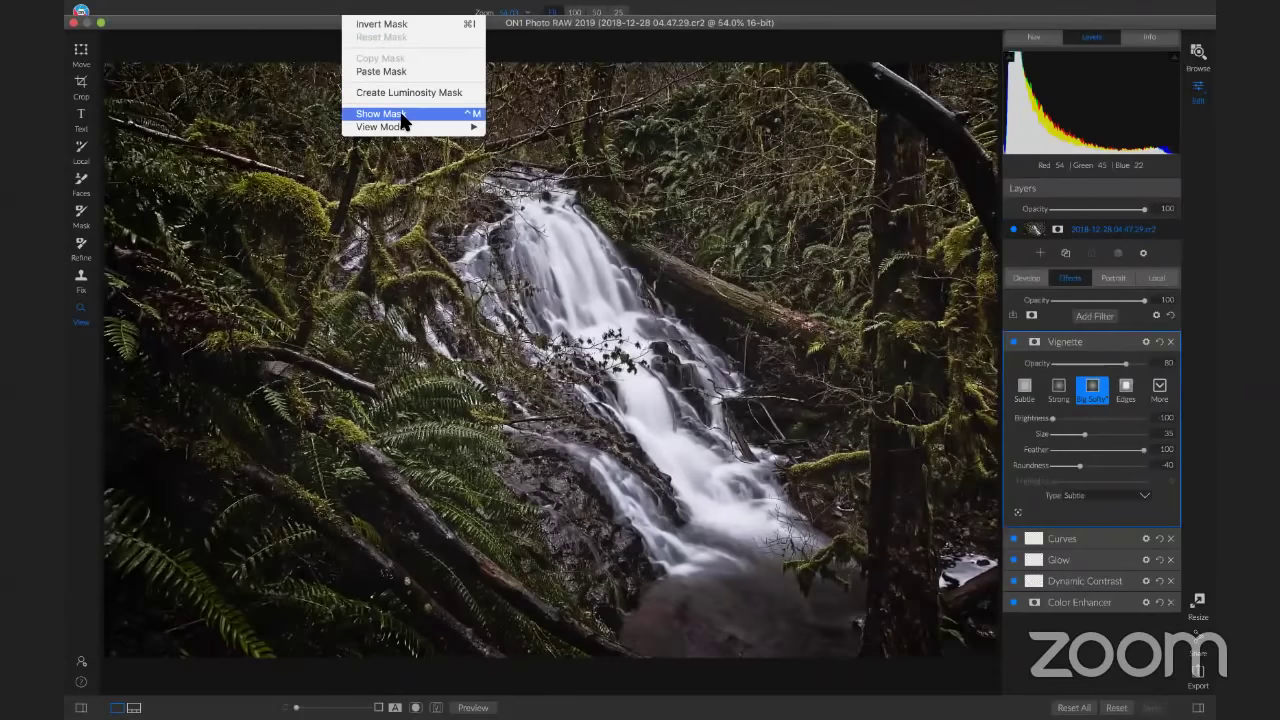
mouse_move(400, 126)
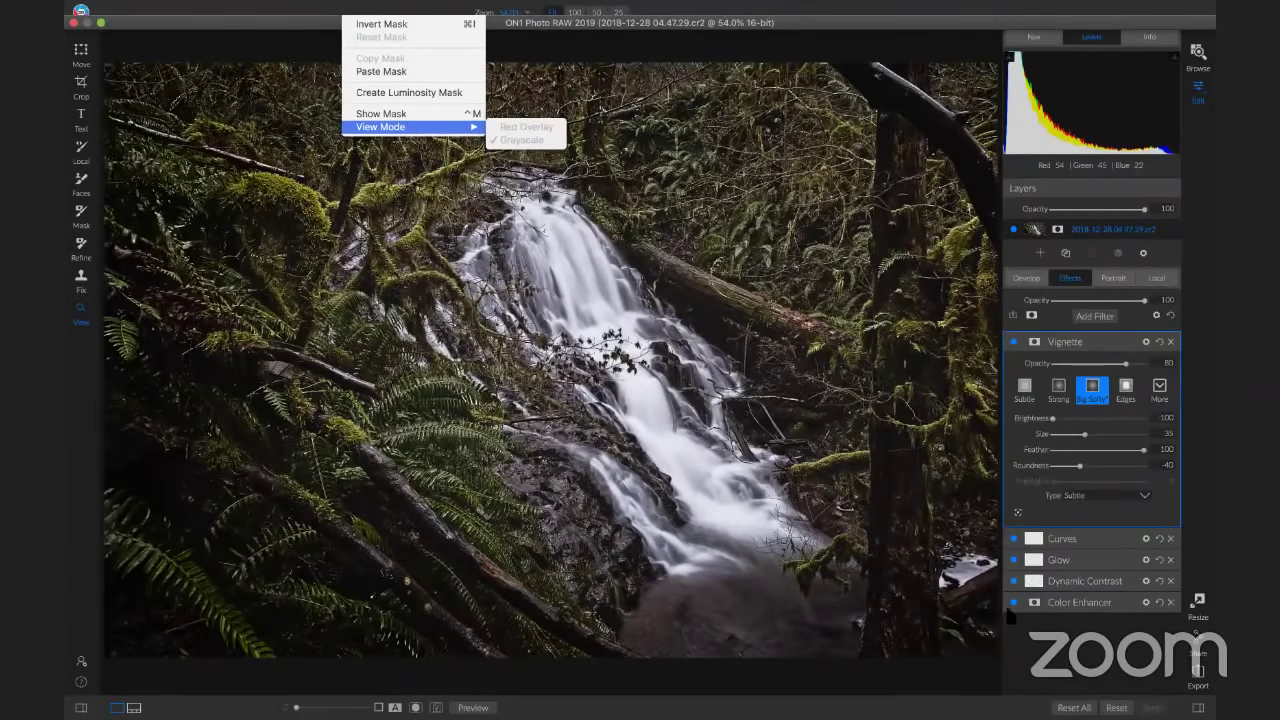
left_click(1060, 637)
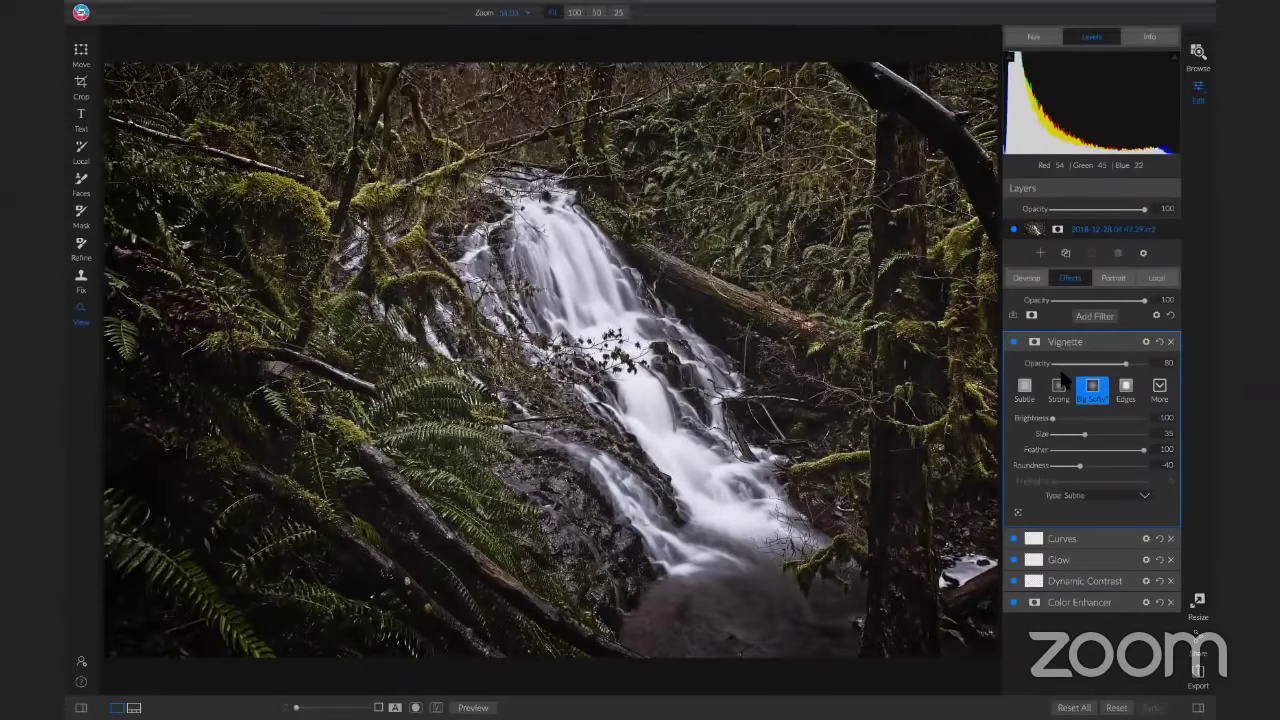
Step: Show the Dynamic Contrast filter's mask and change the mask view mode from Grayscale to Red Overlay
left_click(1108, 590)
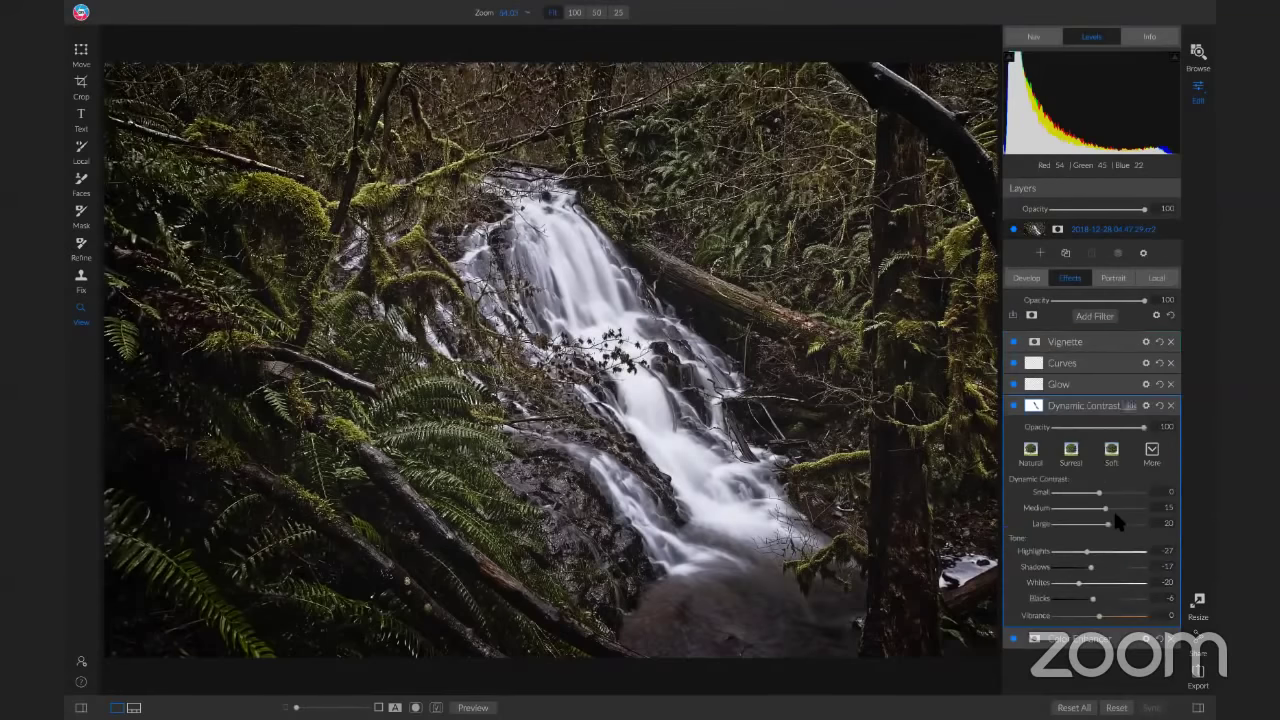
key("b")
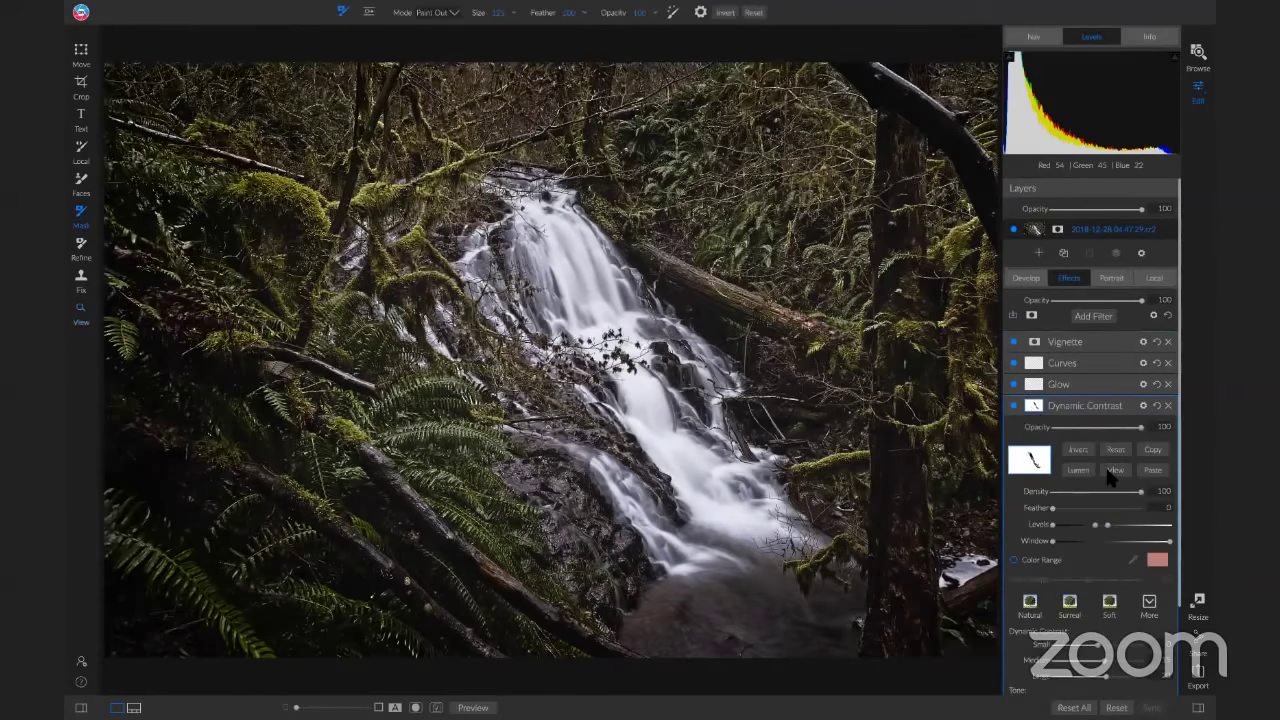
left_click(1114, 470)
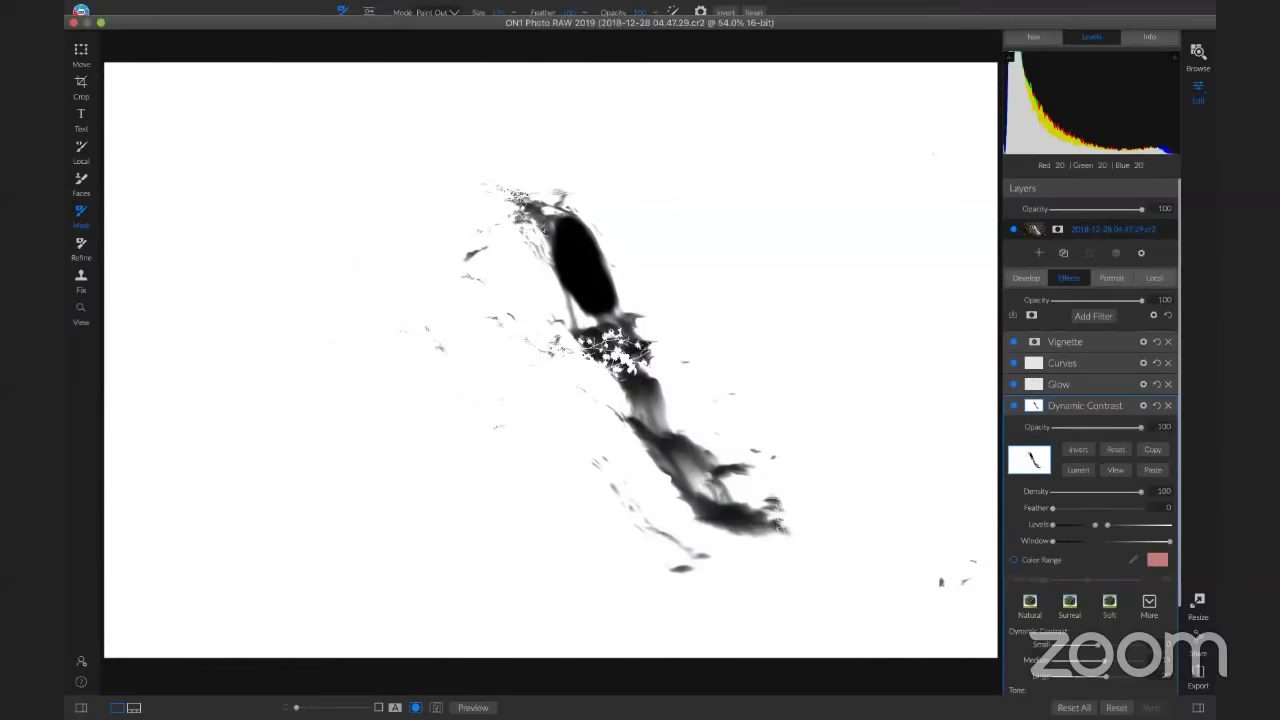
left_click(470, 10)
mouse_move(359, 17)
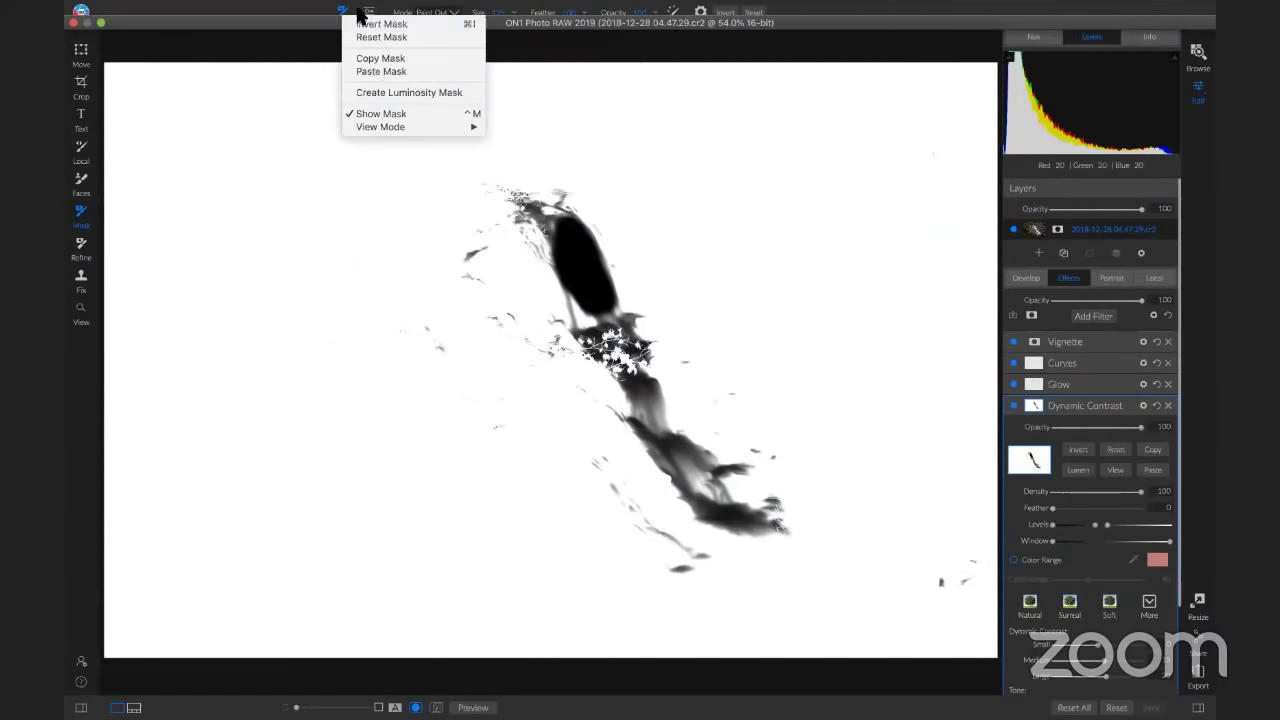
mouse_move(403, 127)
left_click(509, 125)
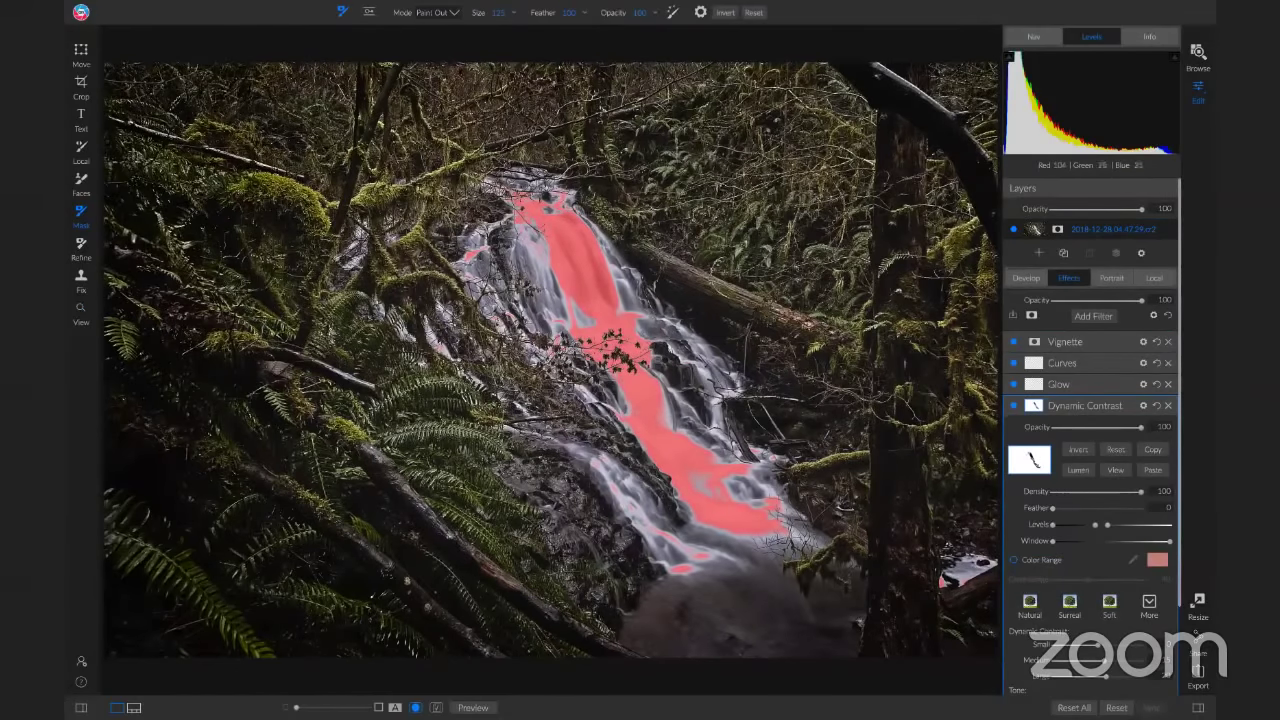
Step: Collapse and reopen the Dynamic Contrast mask options, and open the Glow filter's mask options
left_click(1035, 407)
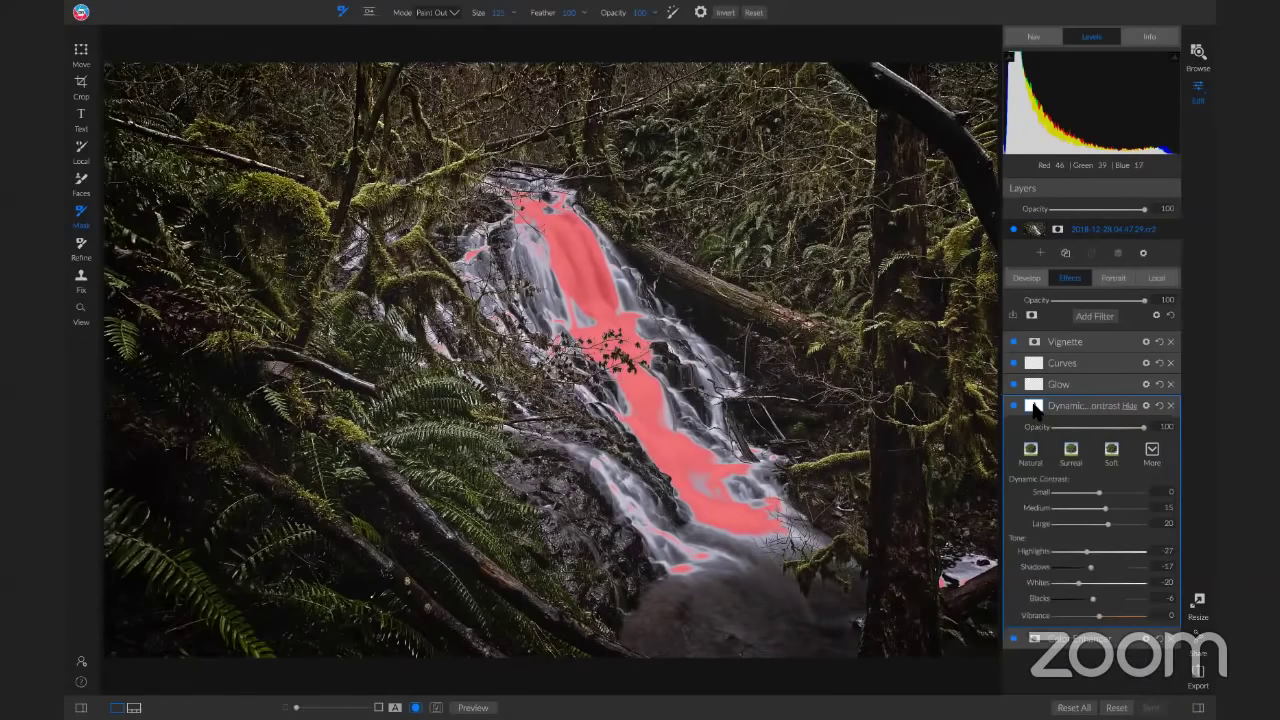
left_click(1035, 407)
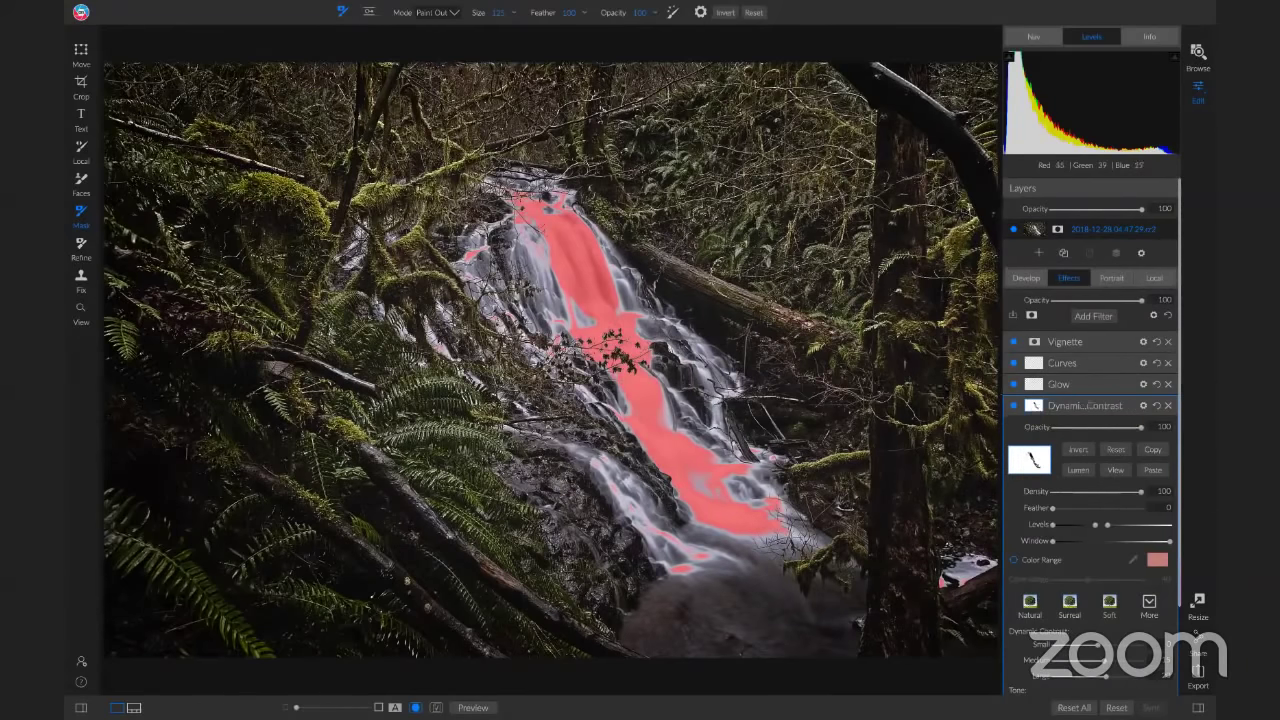
left_click(1034, 385)
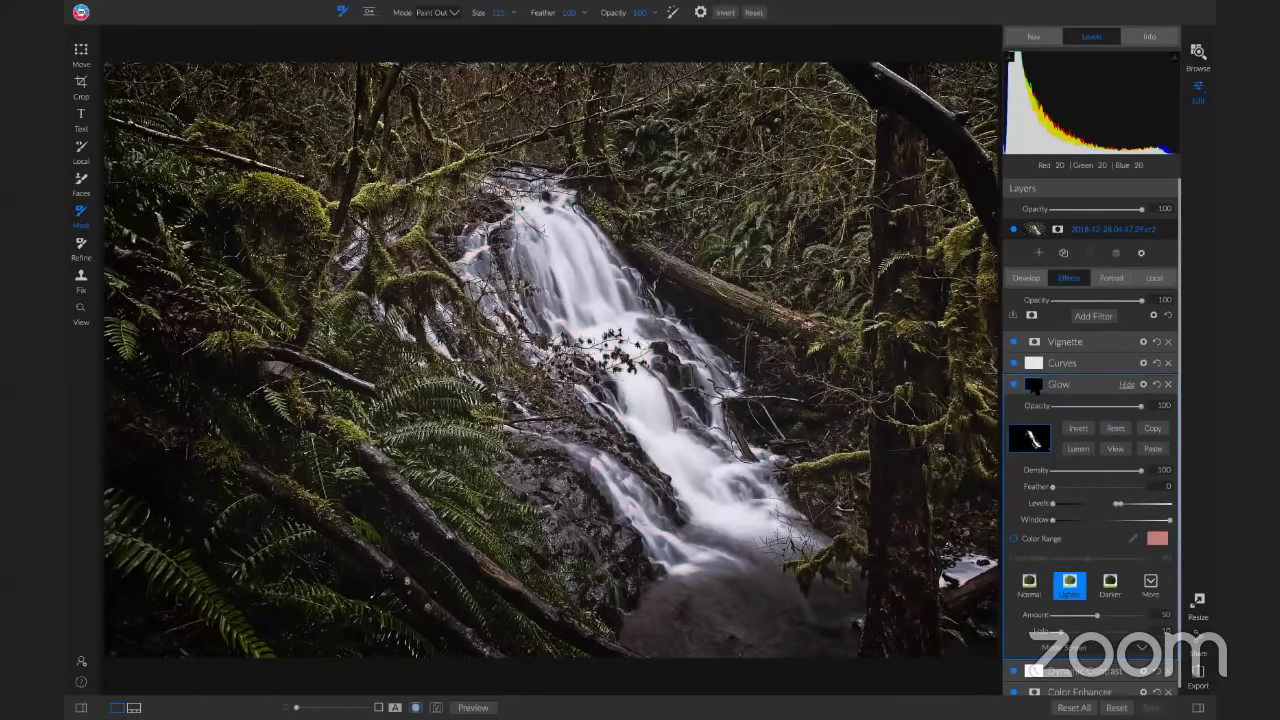
Step: View the Glow filter's mask over the photo, and expand the Curves filter's settings
left_click(1120, 450)
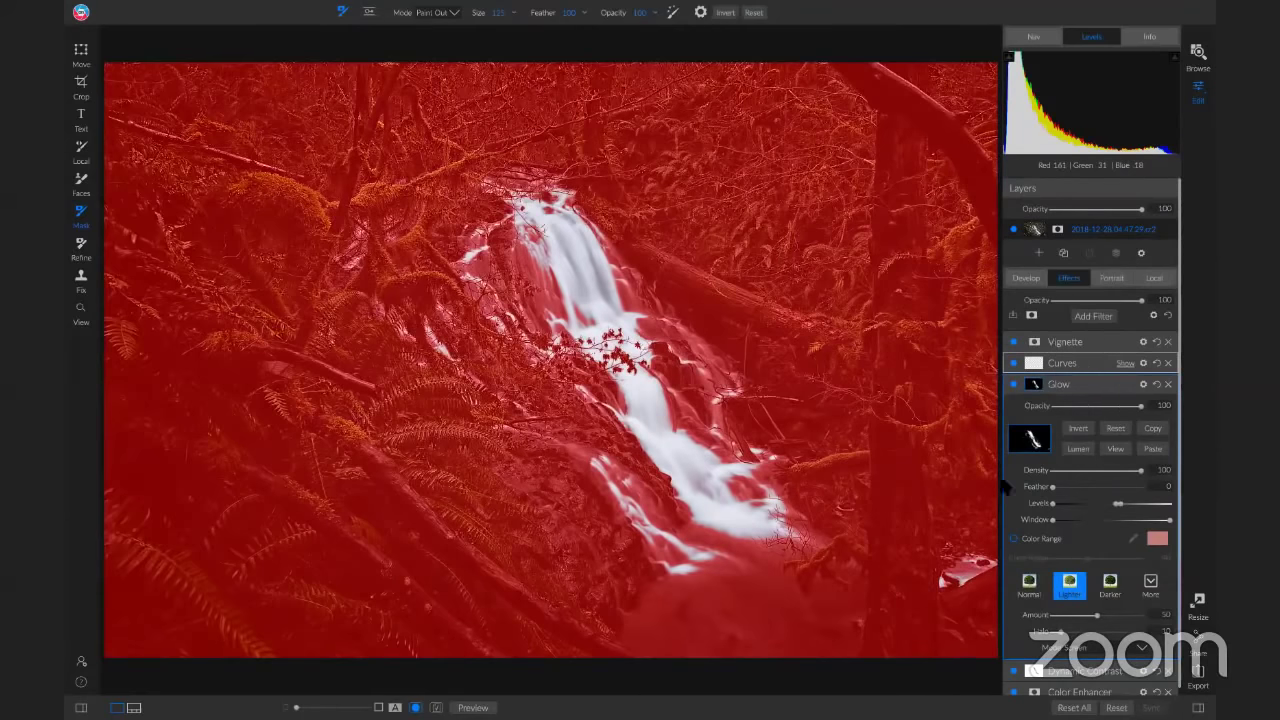
left_click(1100, 363)
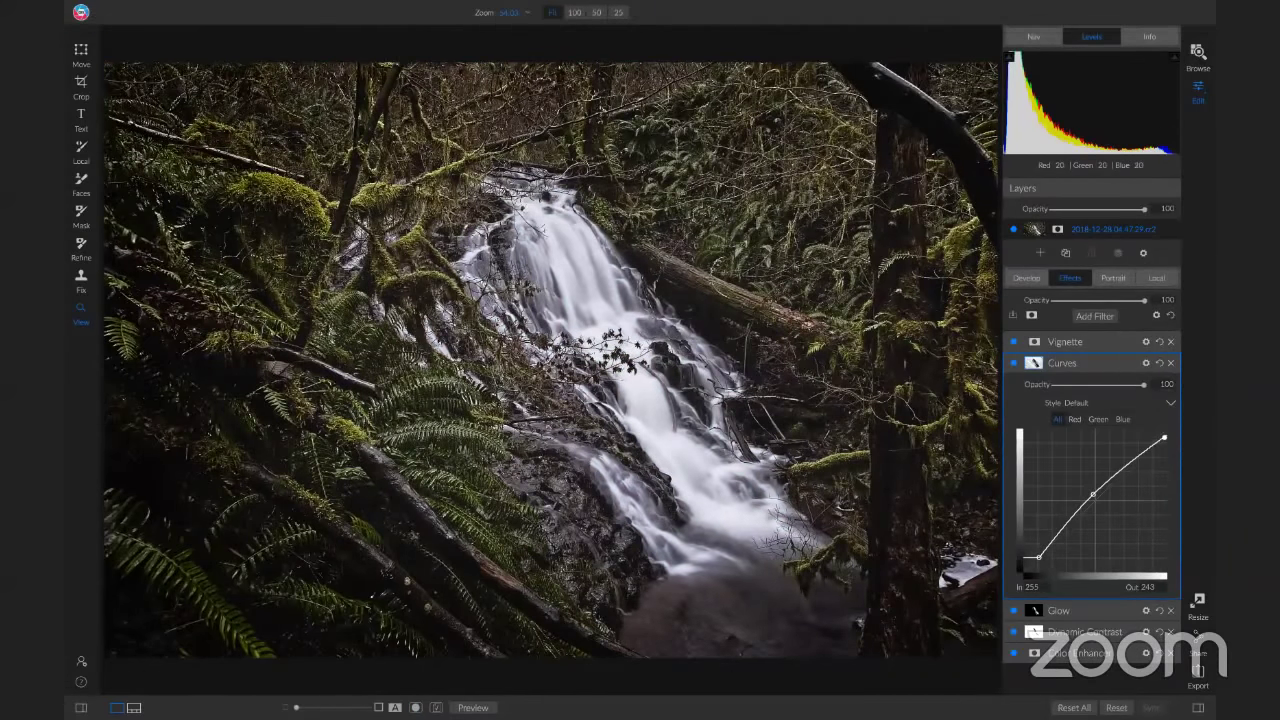
Step: Change the mask view mode from Red Overlay to Grayscale
left_click(357, 6)
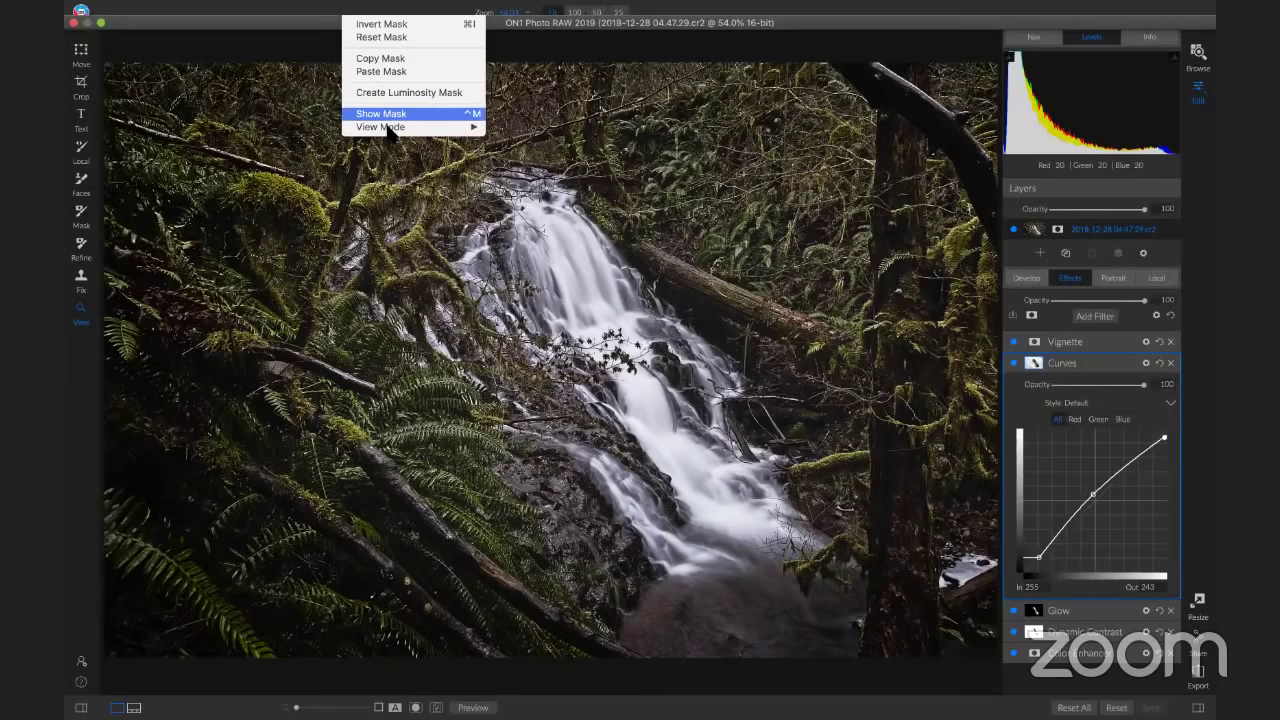
mouse_move(441, 128)
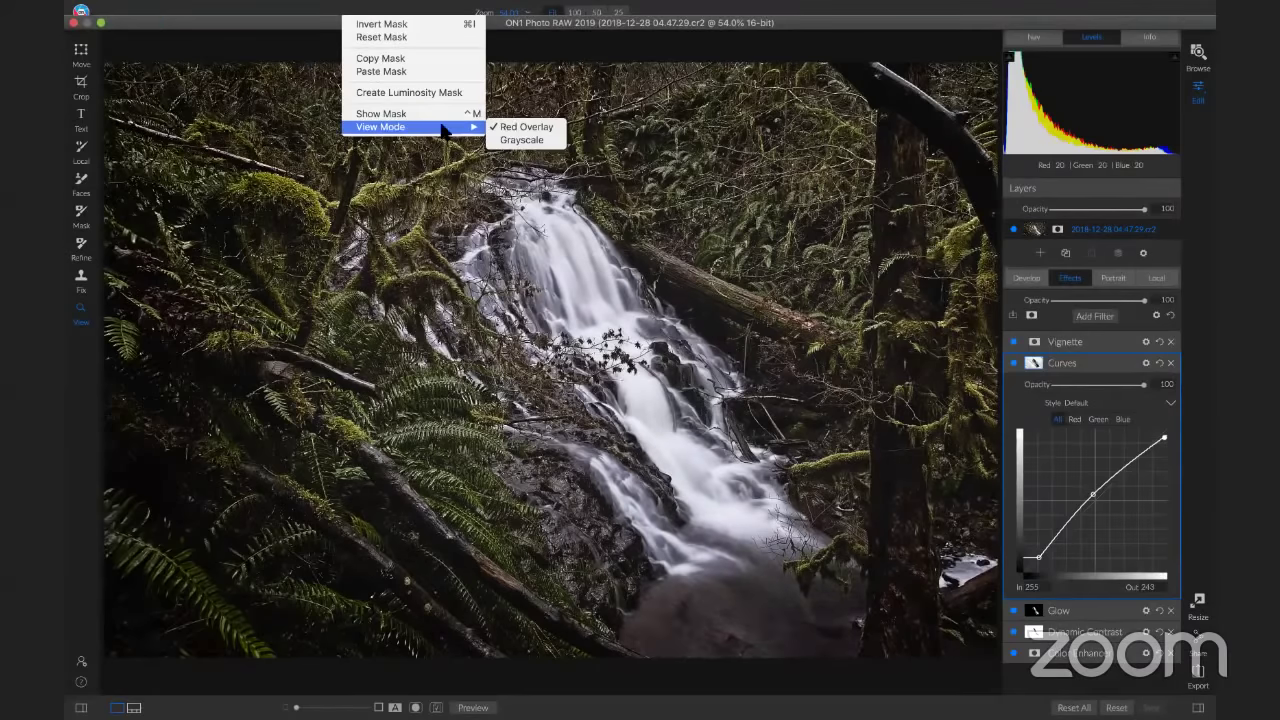
left_click(517, 141)
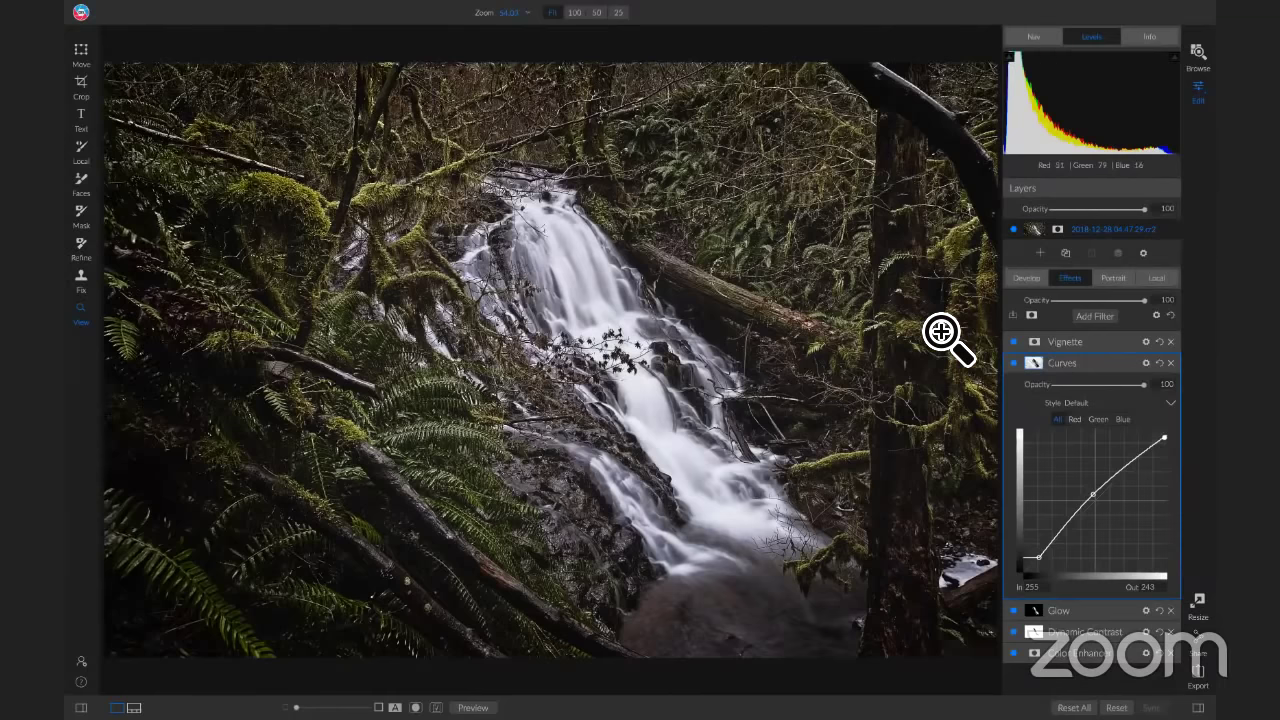
Step: Return to the Effects Webinar album in Browse and open the harbor photo with the arched bridge for editing
left_click(1197, 51)
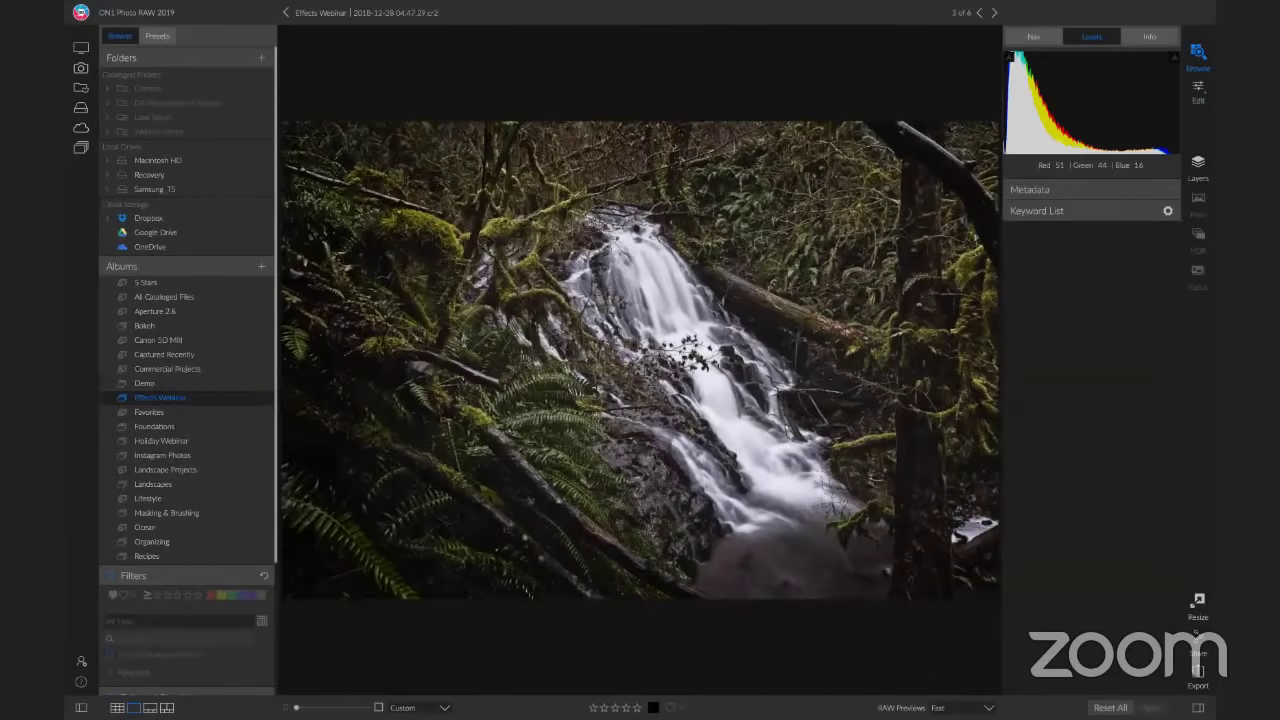
left_click(322, 14)
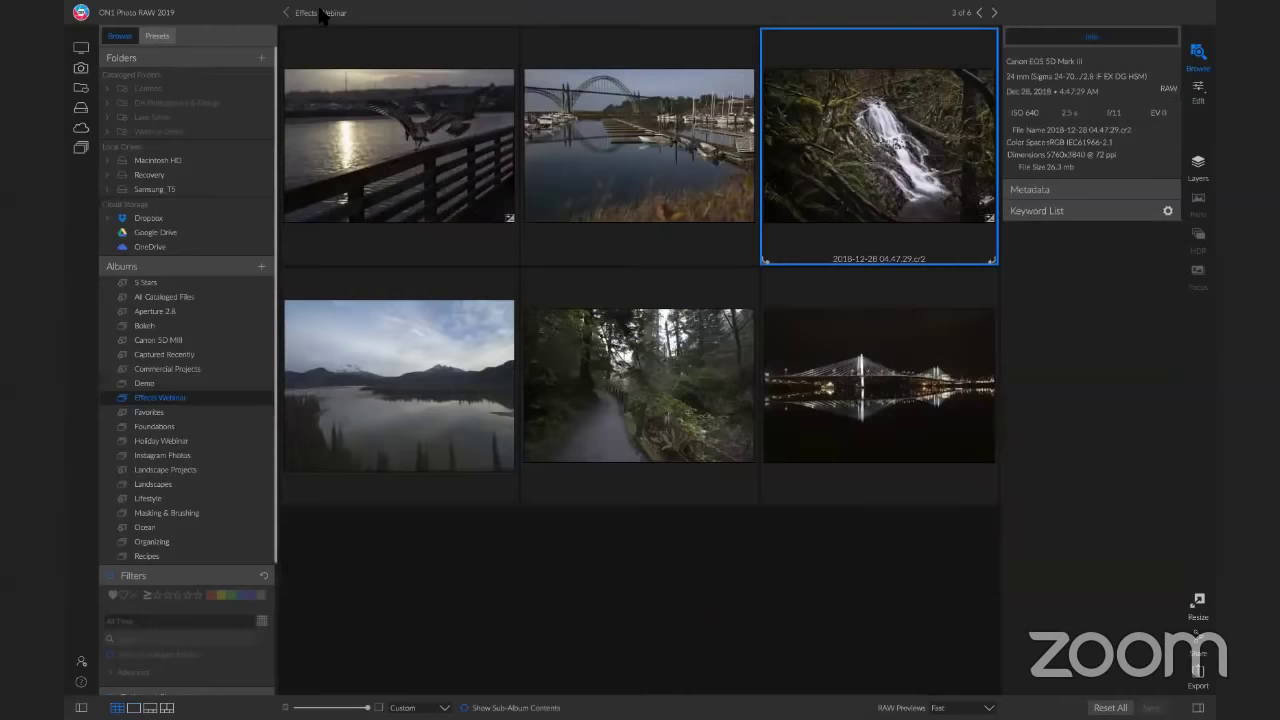
left_click(638, 140)
double_click(638, 140)
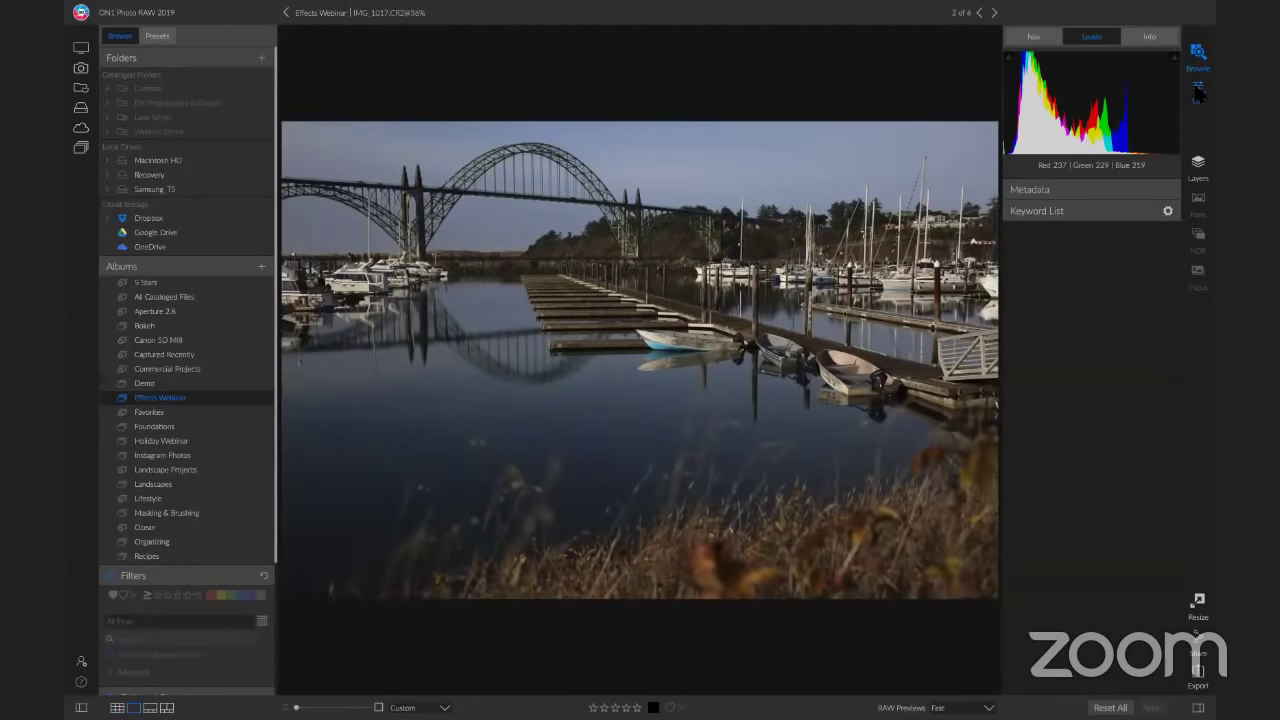
mouse_move(1198, 93)
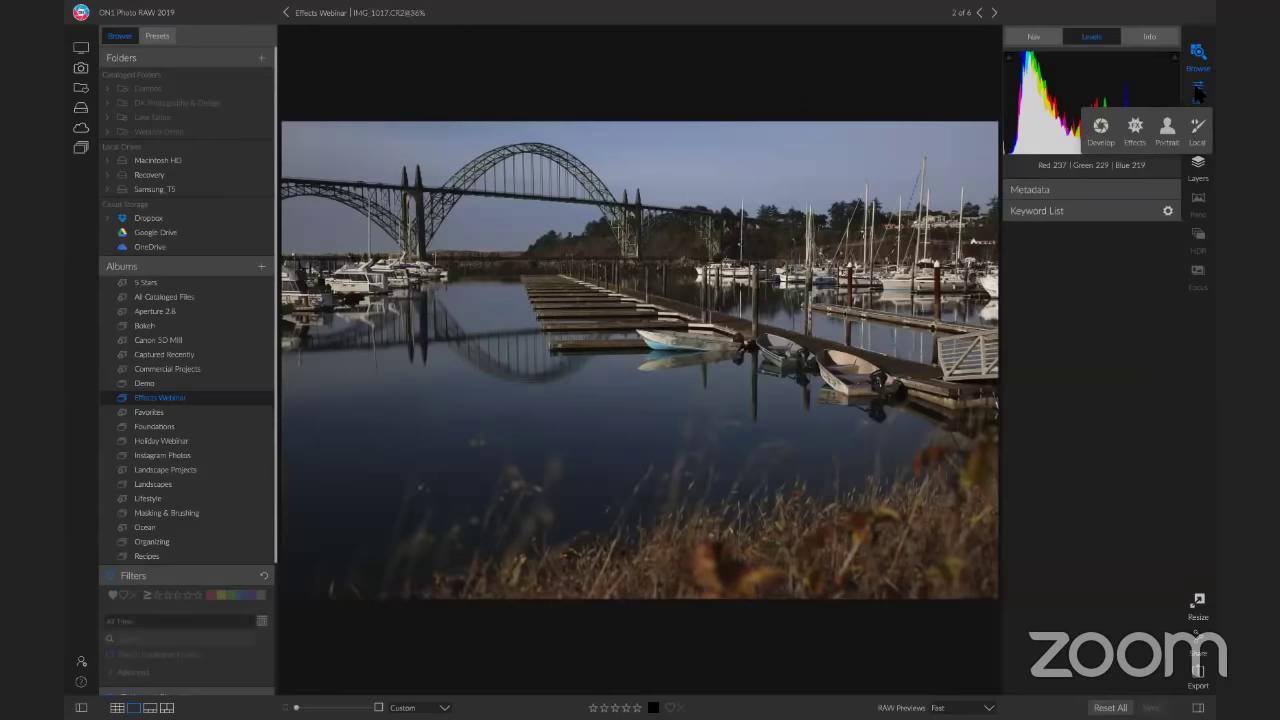
left_click(1199, 91)
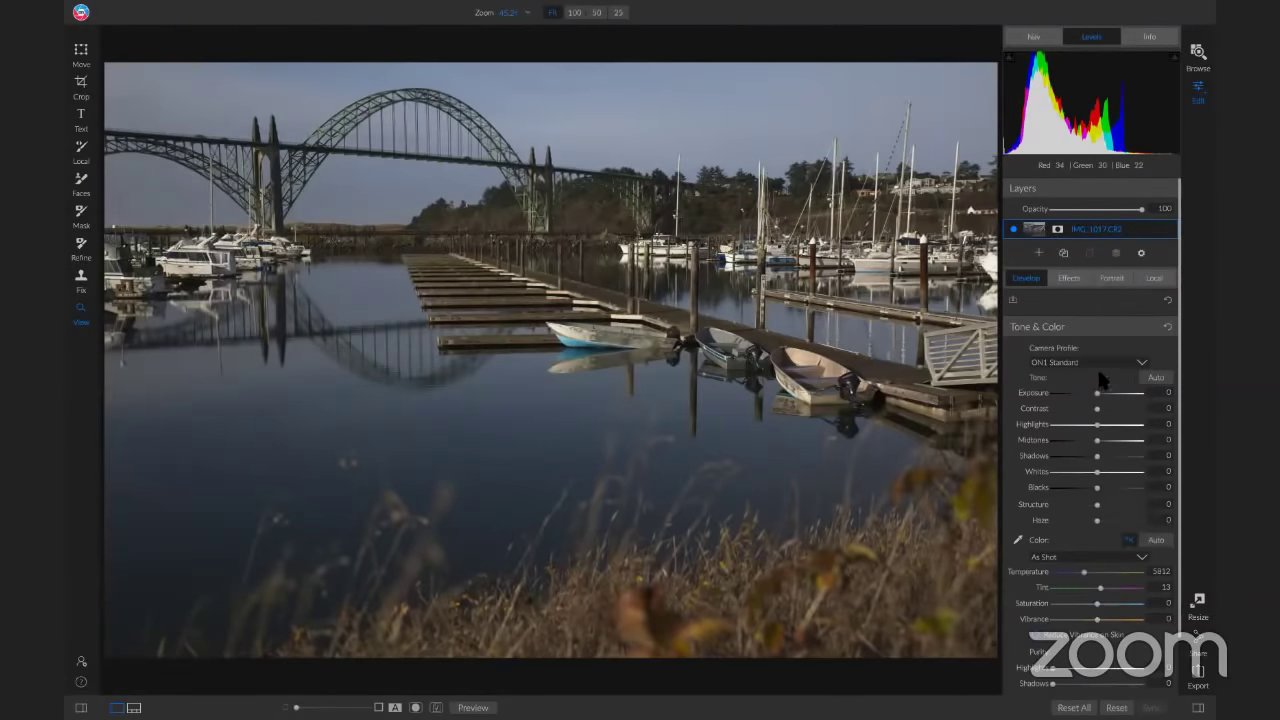
Step: Try a smaller freeform crop on the harbor photo, and replace it with a 4x5 (8x10) crop pulled slightly inside the frame
left_click(437, 294)
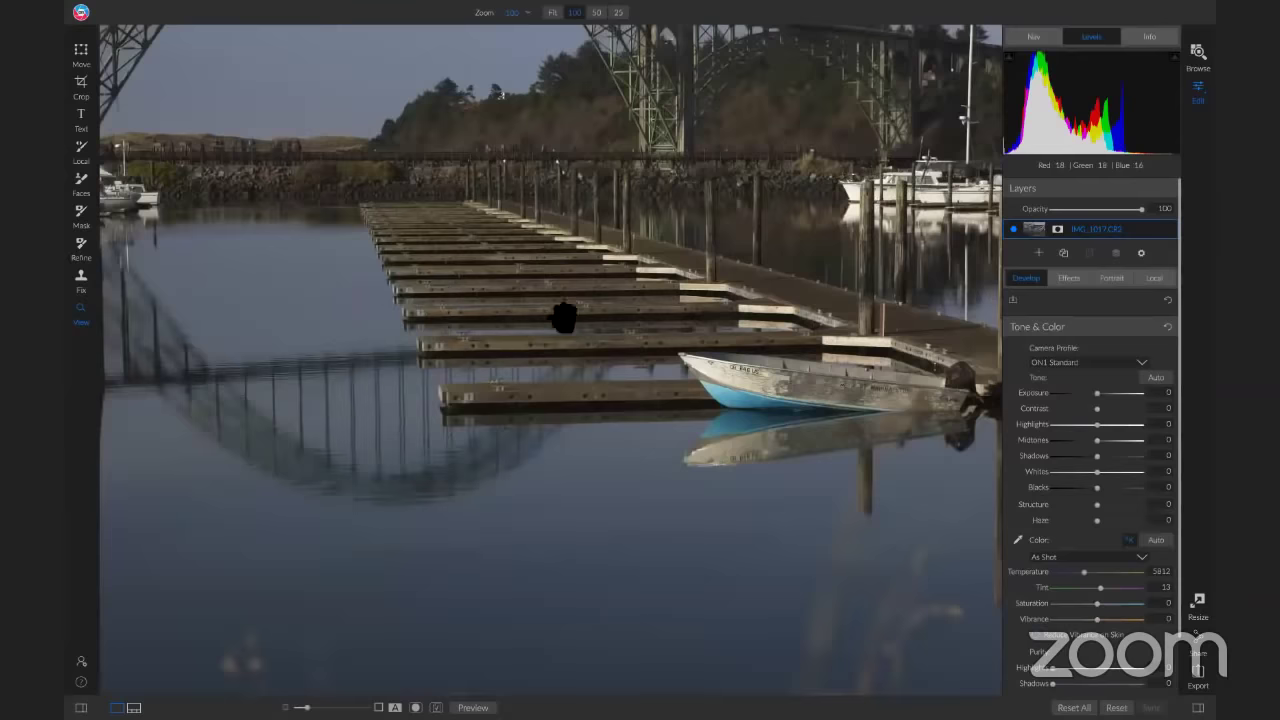
left_click(591, 308)
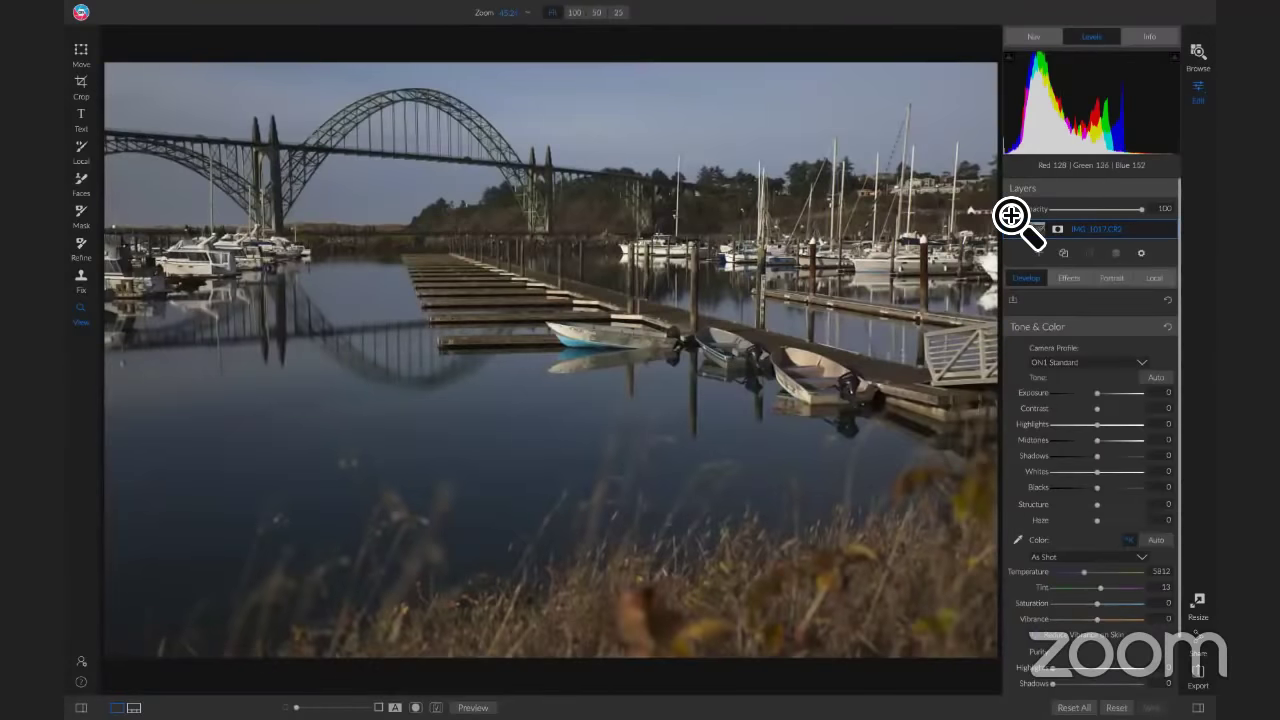
left_click(81, 82)
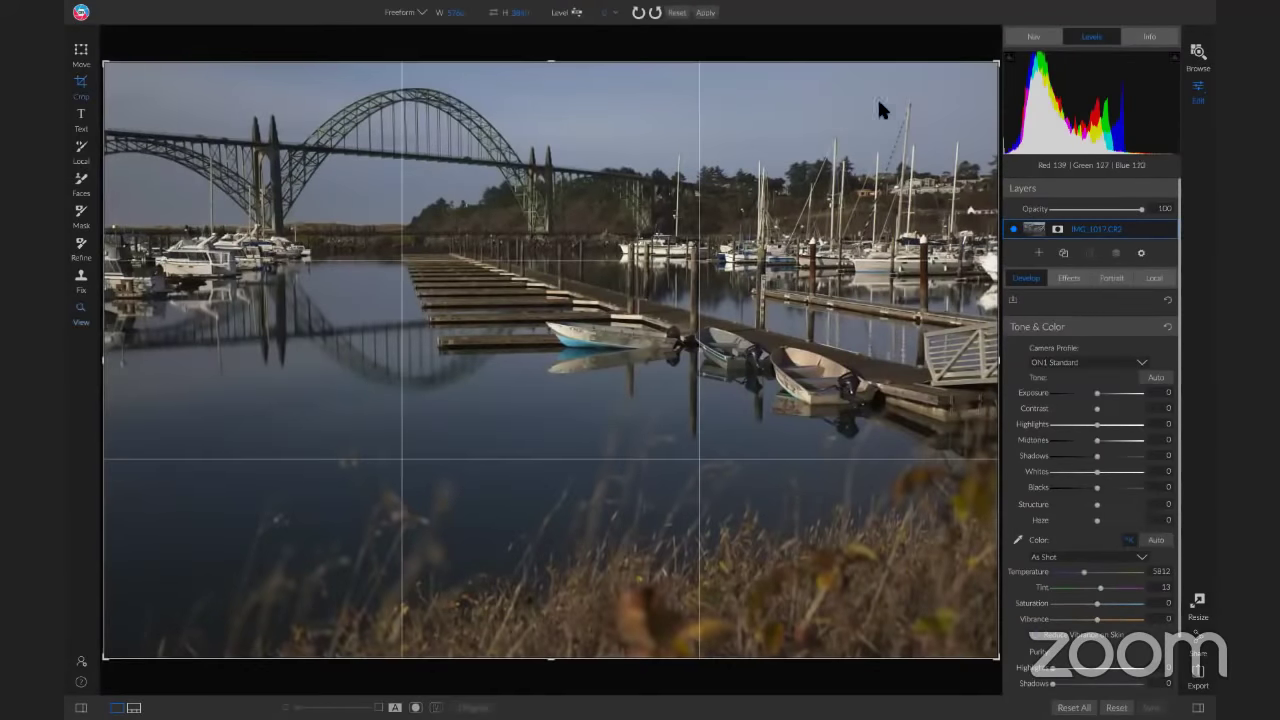
left_click_drag(998, 66, 910, 120)
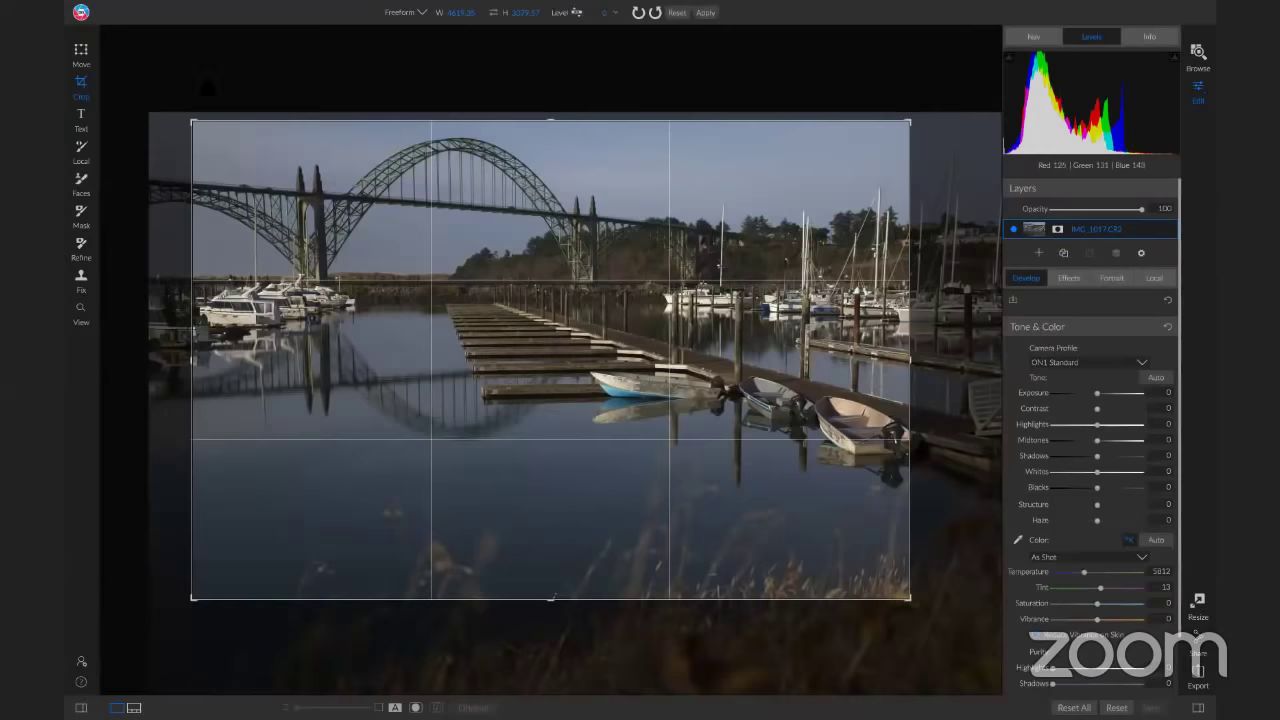
left_click(405, 13)
left_click(398, 79)
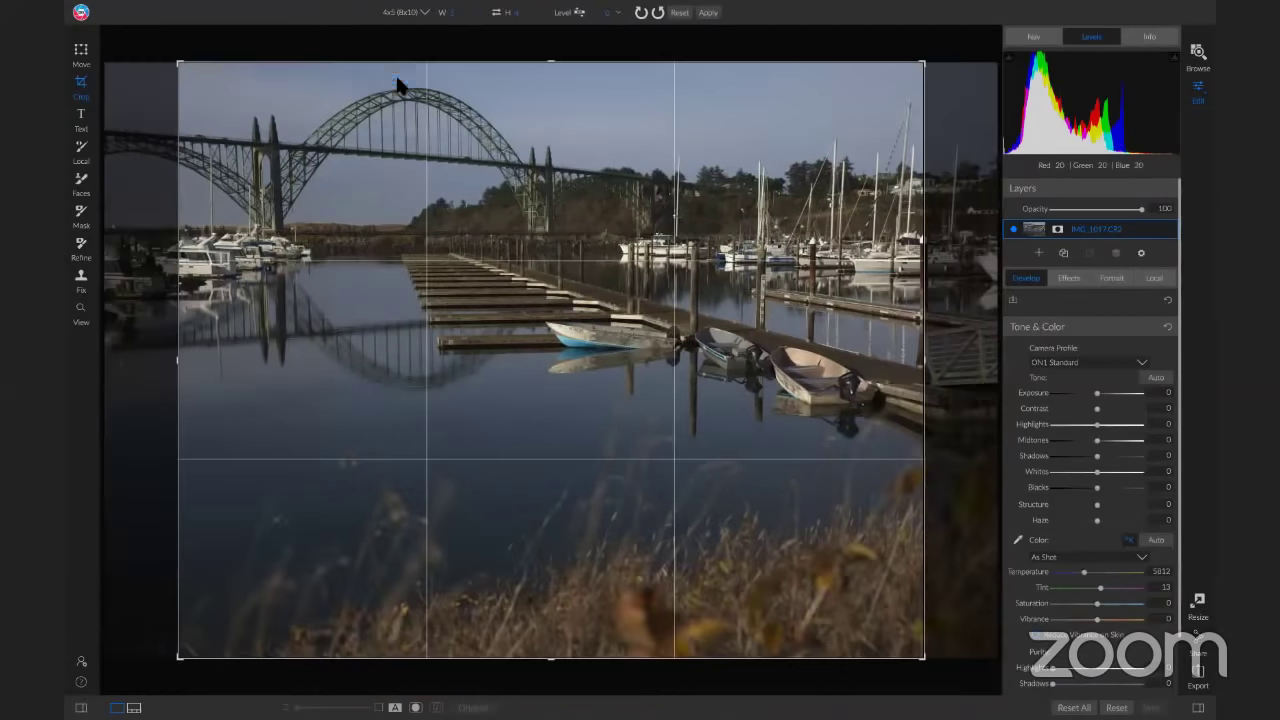
left_click_drag(918, 645, 908, 623)
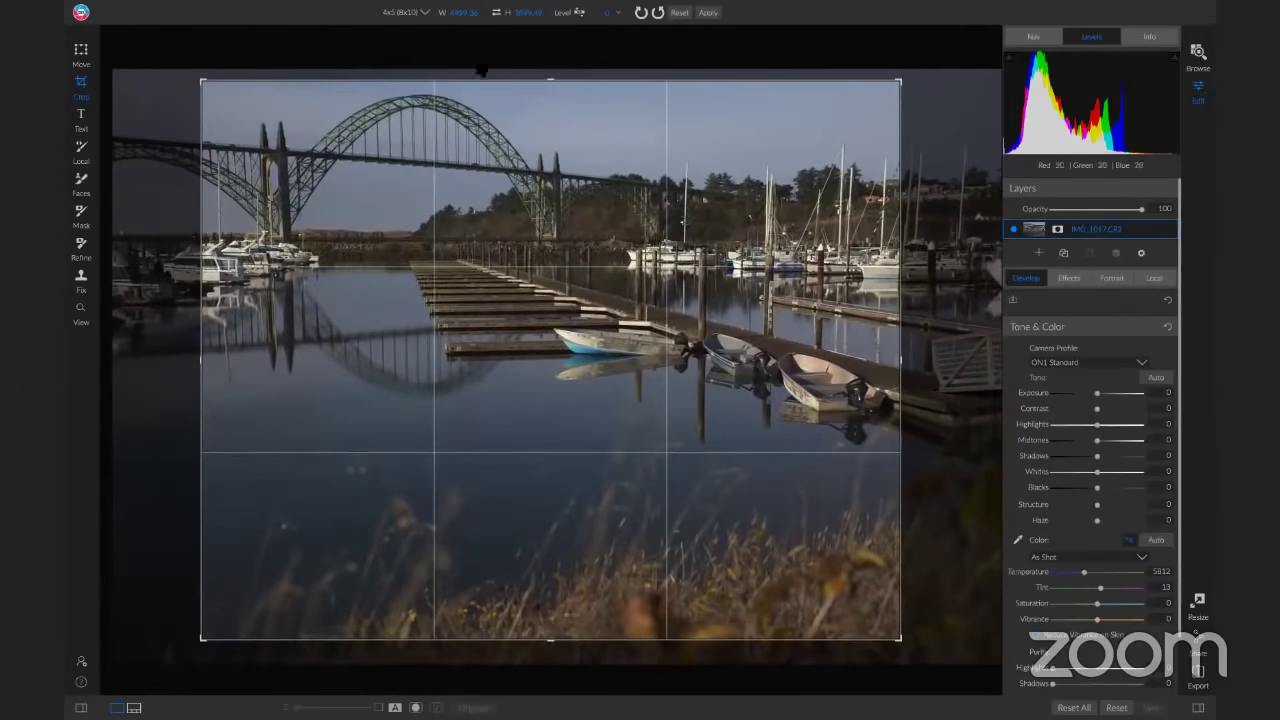
Step: Level the photo along the far shoreline beneath the bridge and finish the crop
left_click(577, 11)
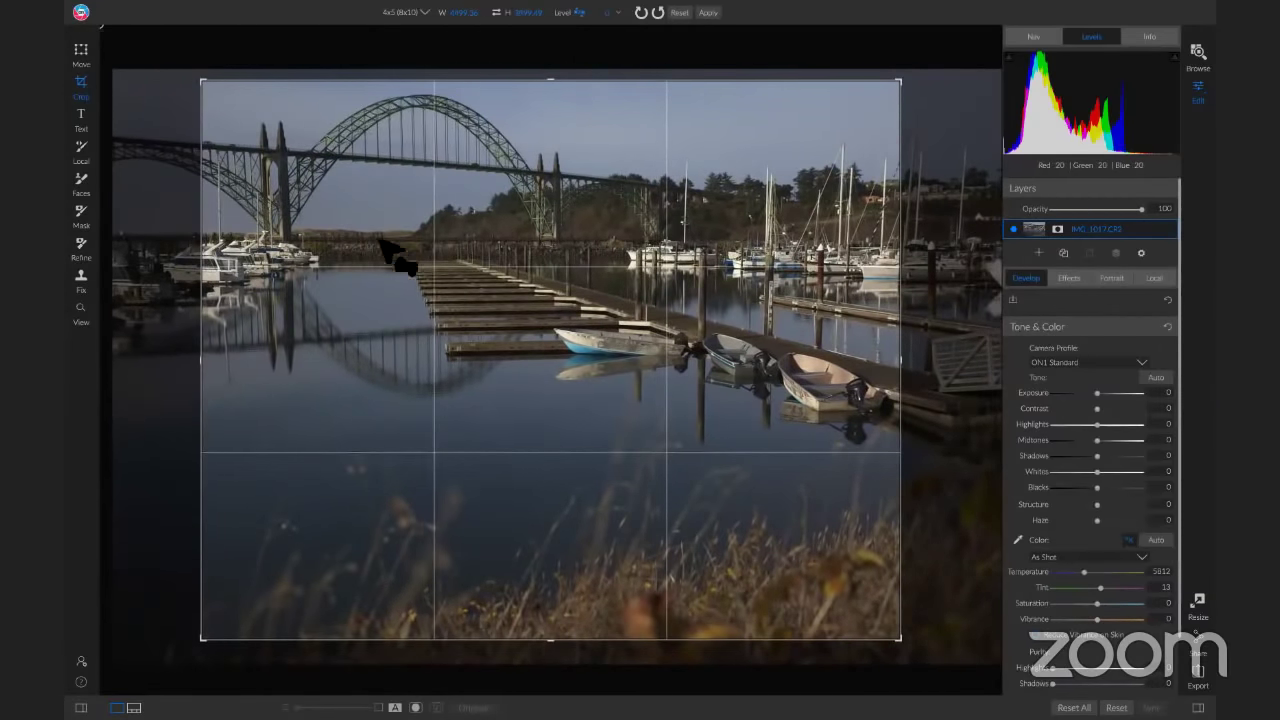
left_click_drag(311, 242, 609, 244)
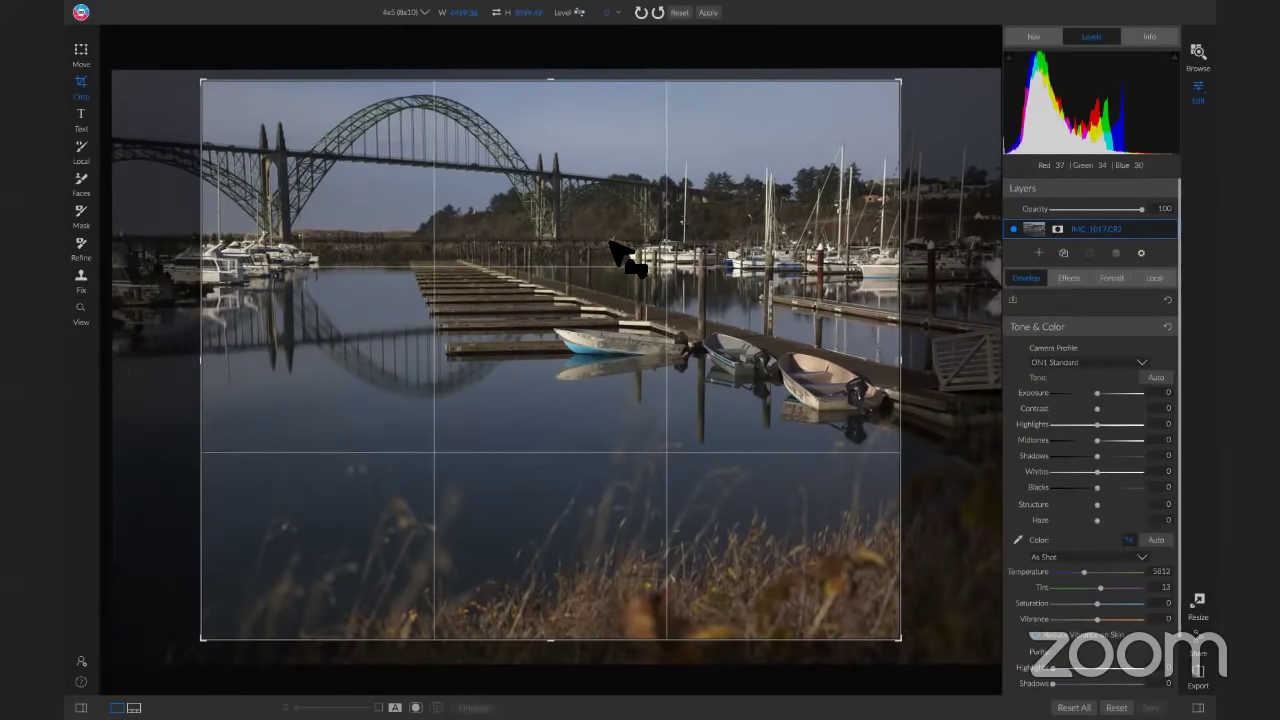
key("z")
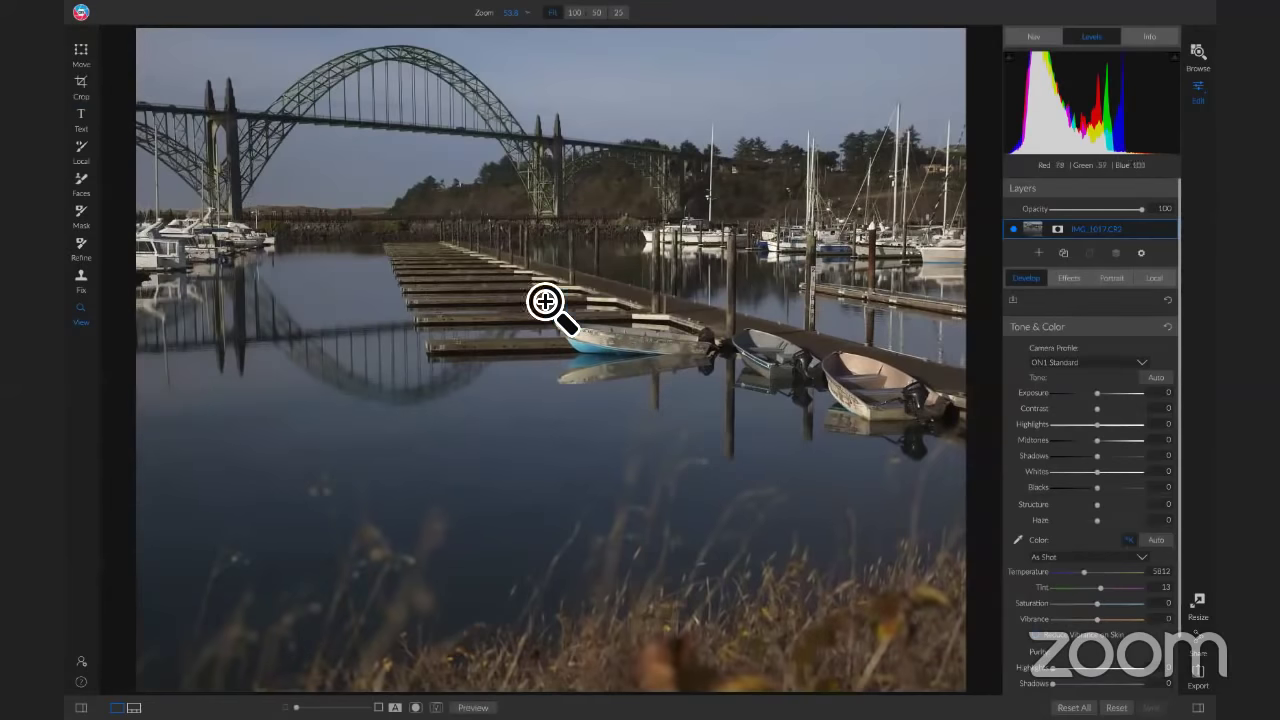
Step: Add a Textures filter to the harbor photo in Effects
left_click(1066, 277)
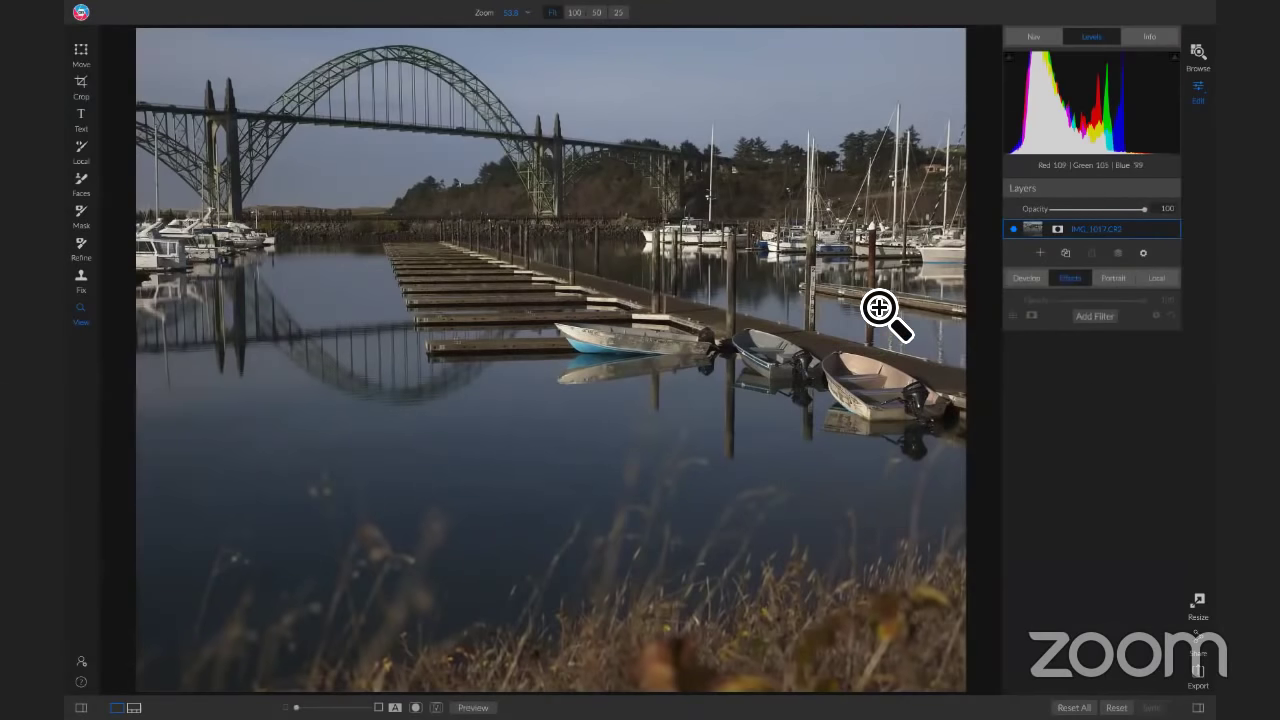
left_click(1084, 318)
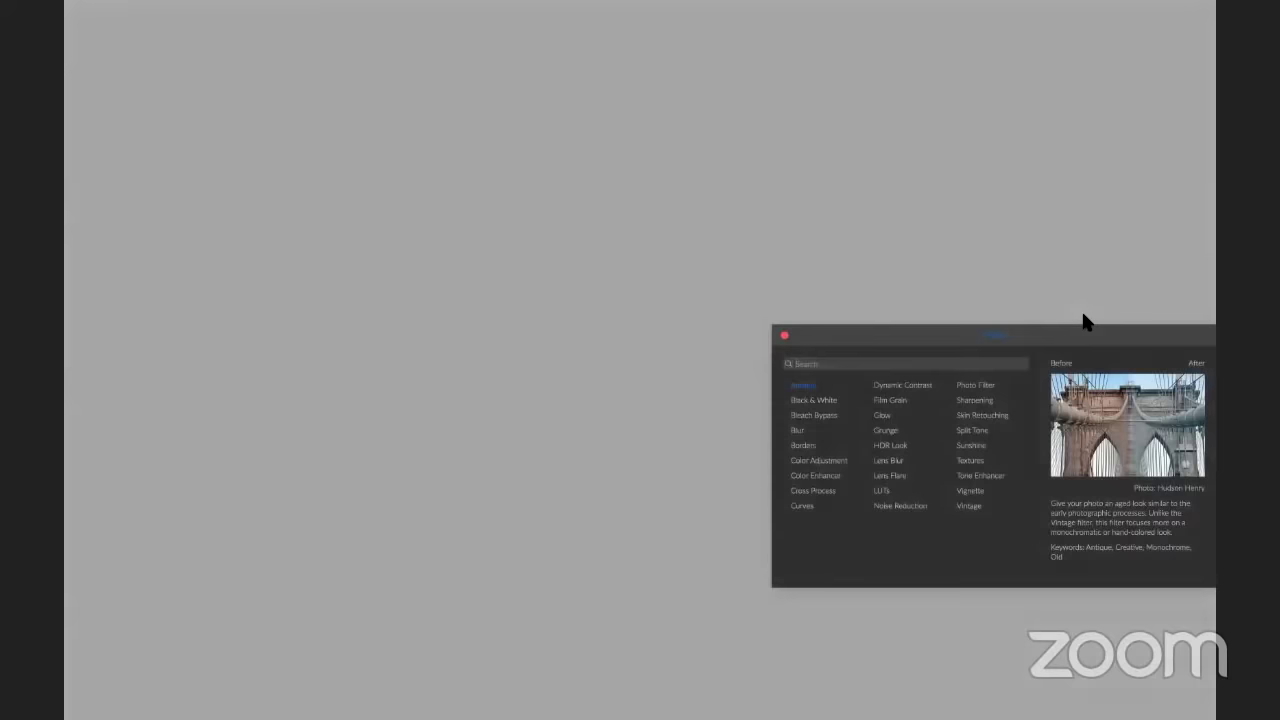
left_click(968, 462)
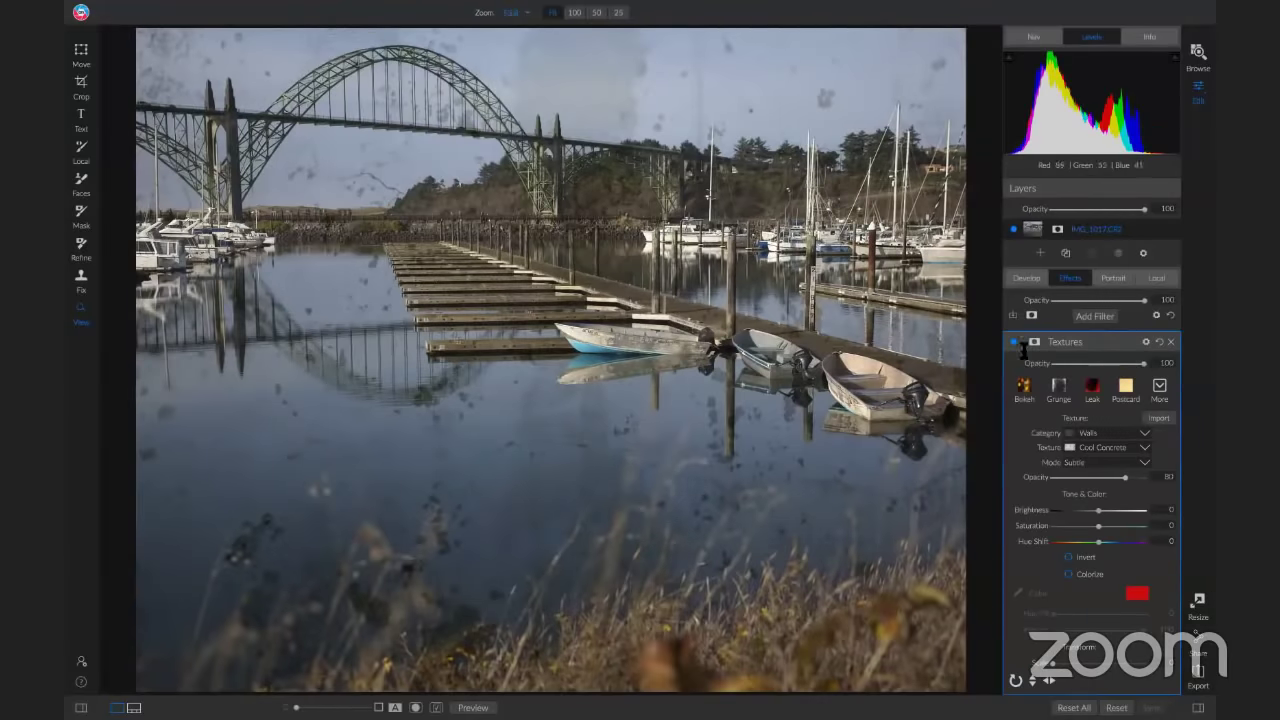
Step: Try the Skies texture category and preview its sky textures on the photo without choosing another one
left_click(1160, 387)
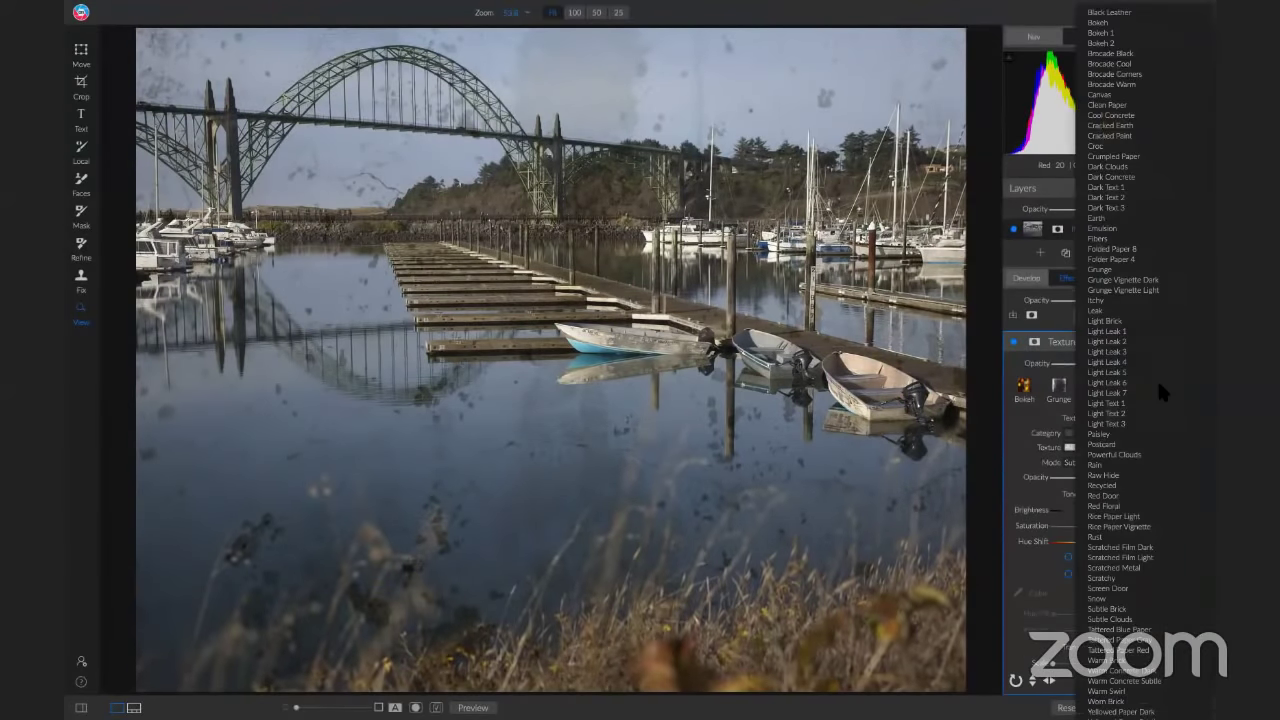
left_click(1157, 382)
left_click(1112, 435)
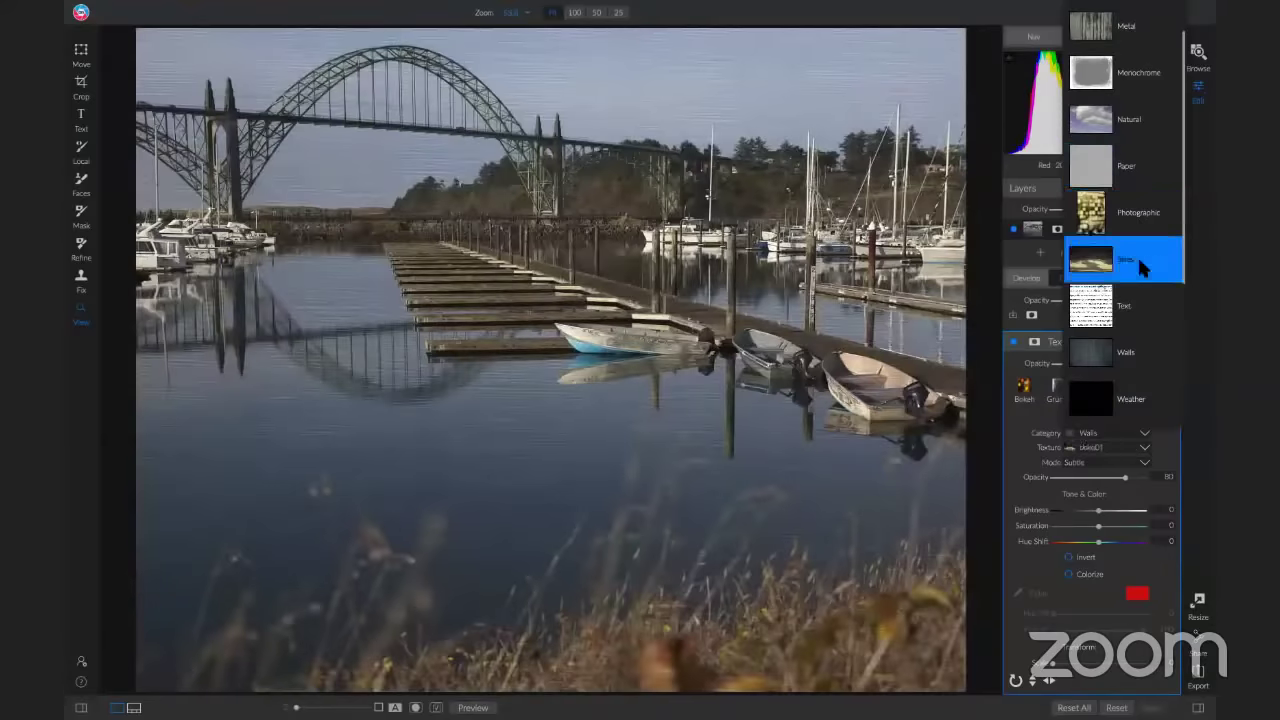
left_click(1137, 254)
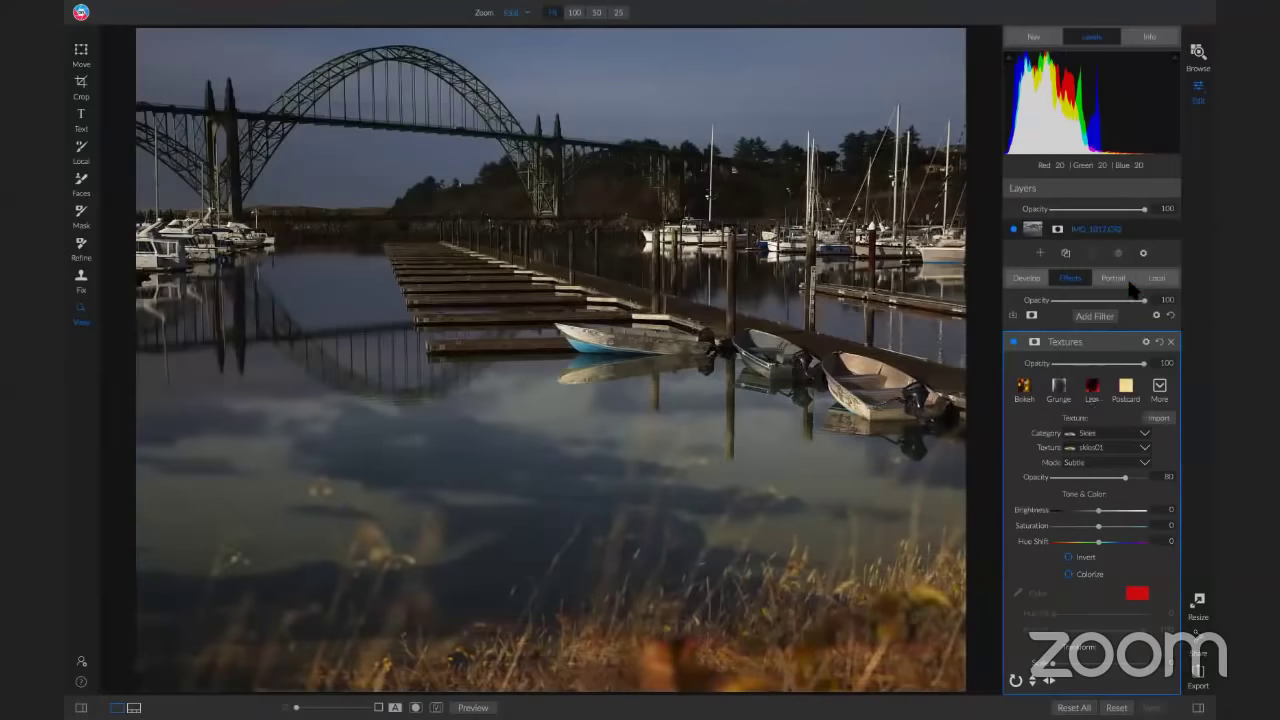
left_click(1103, 451)
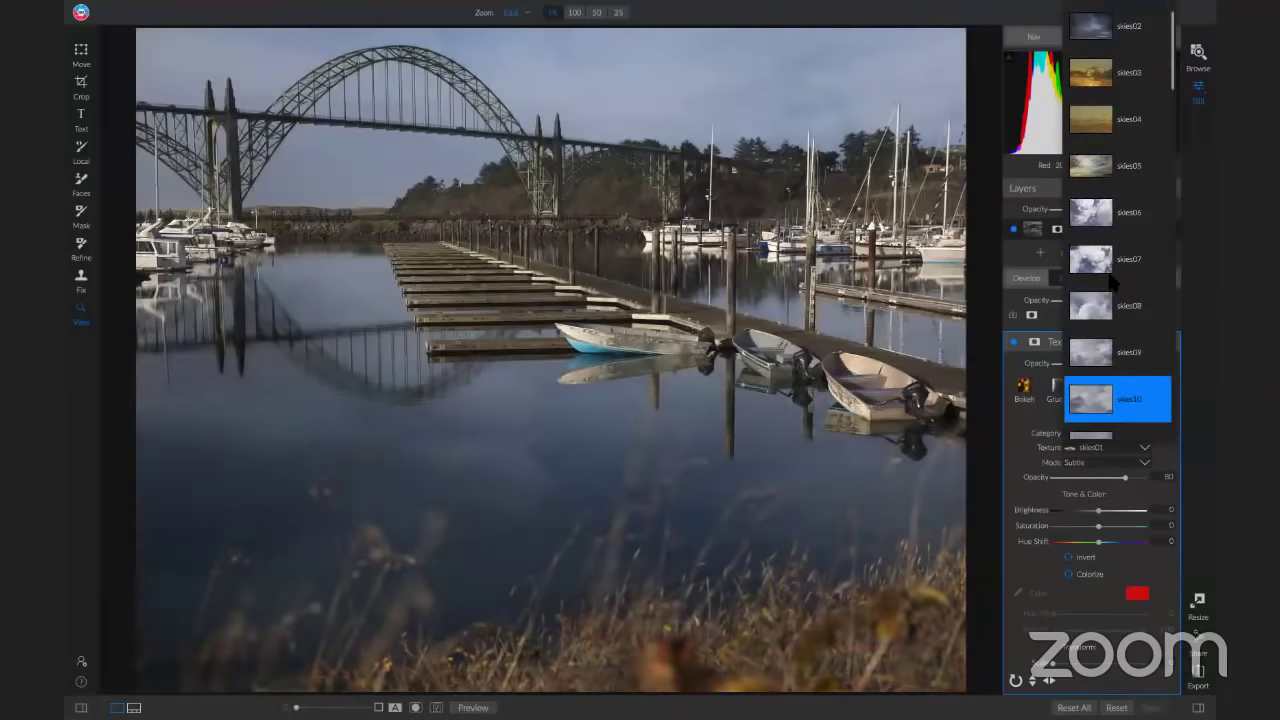
scroll(1110, 380, "down", 3)
scroll(1115, 365, "down", 2)
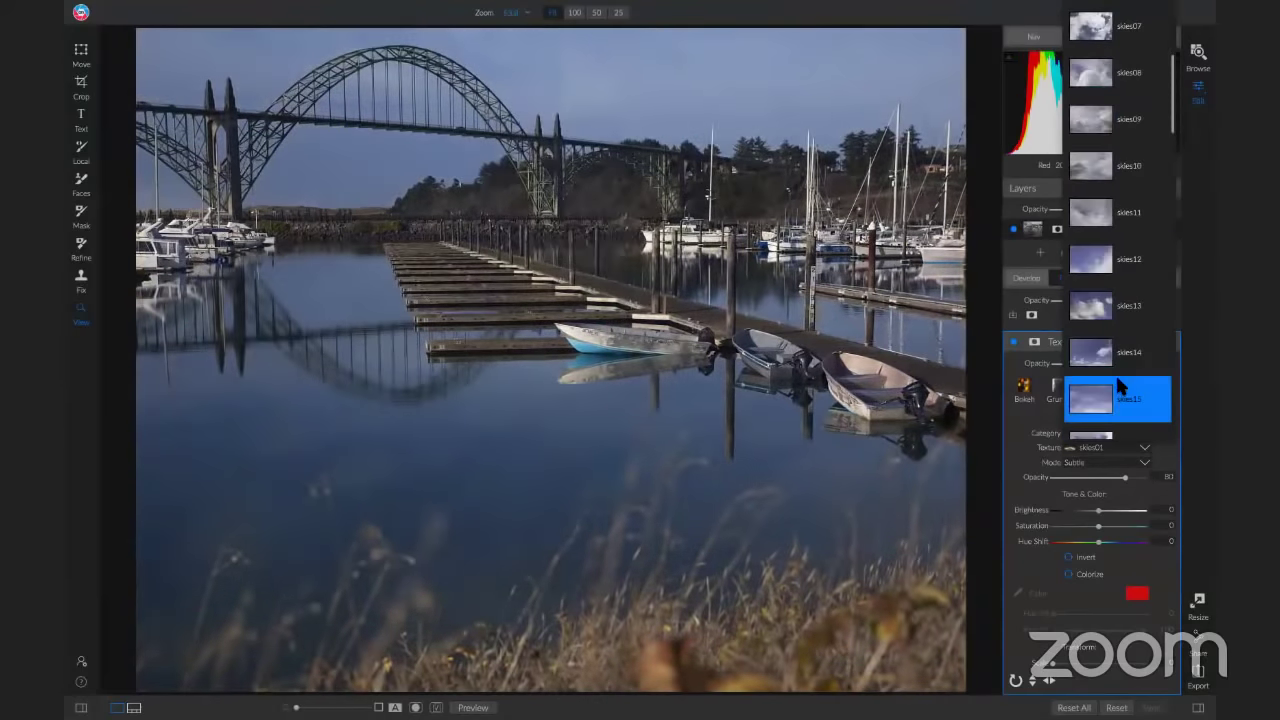
left_click(1046, 420)
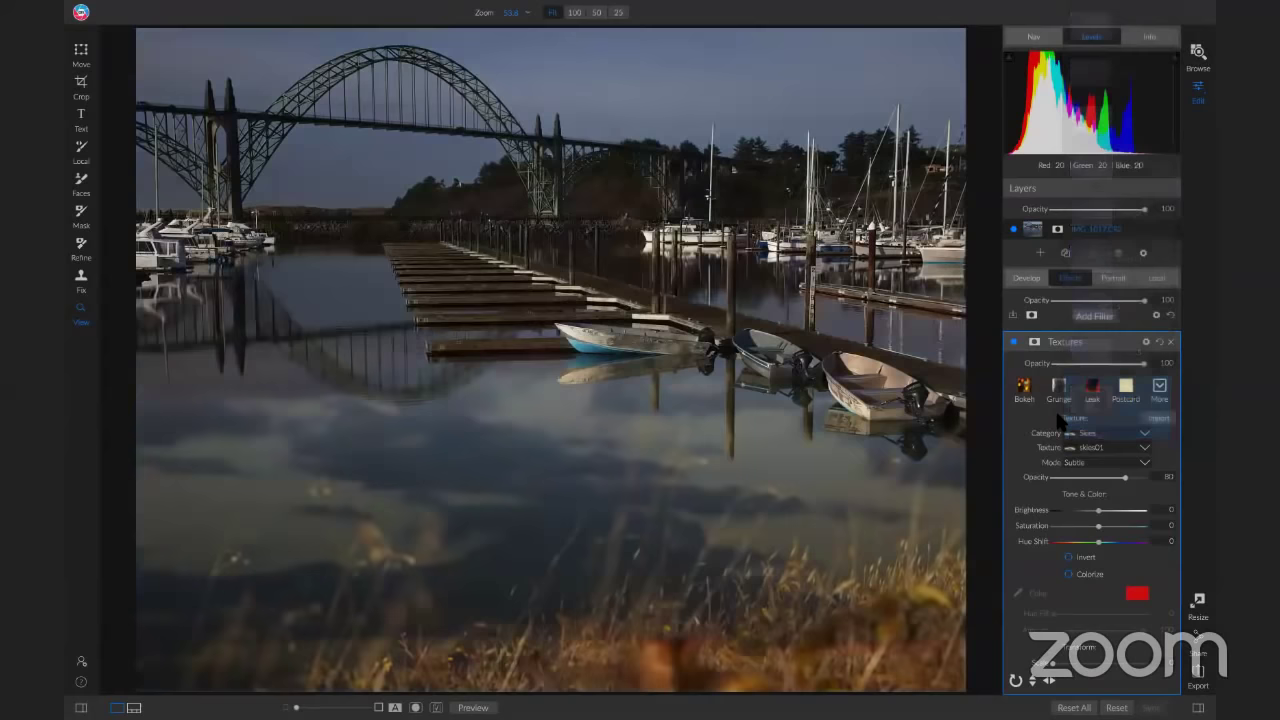
Step: Apply the Powerful Clouds preset to the Textures filter
left_click(1160, 390)
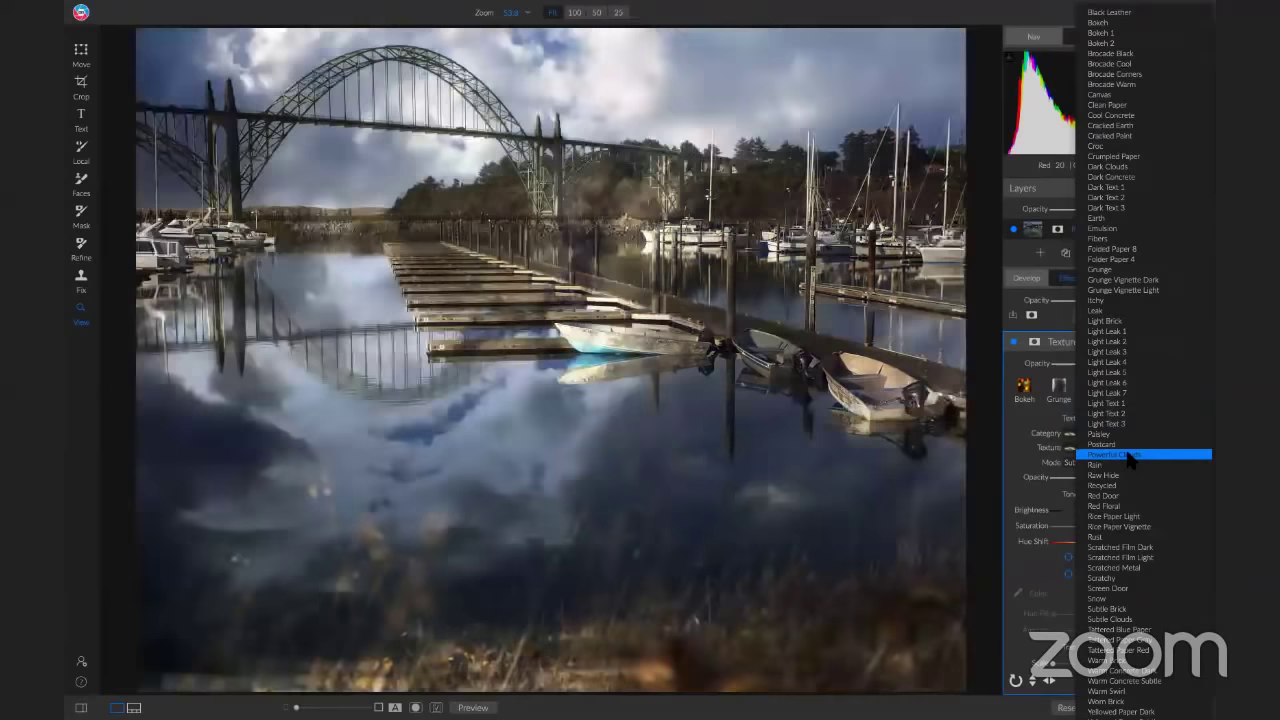
left_click(1128, 458)
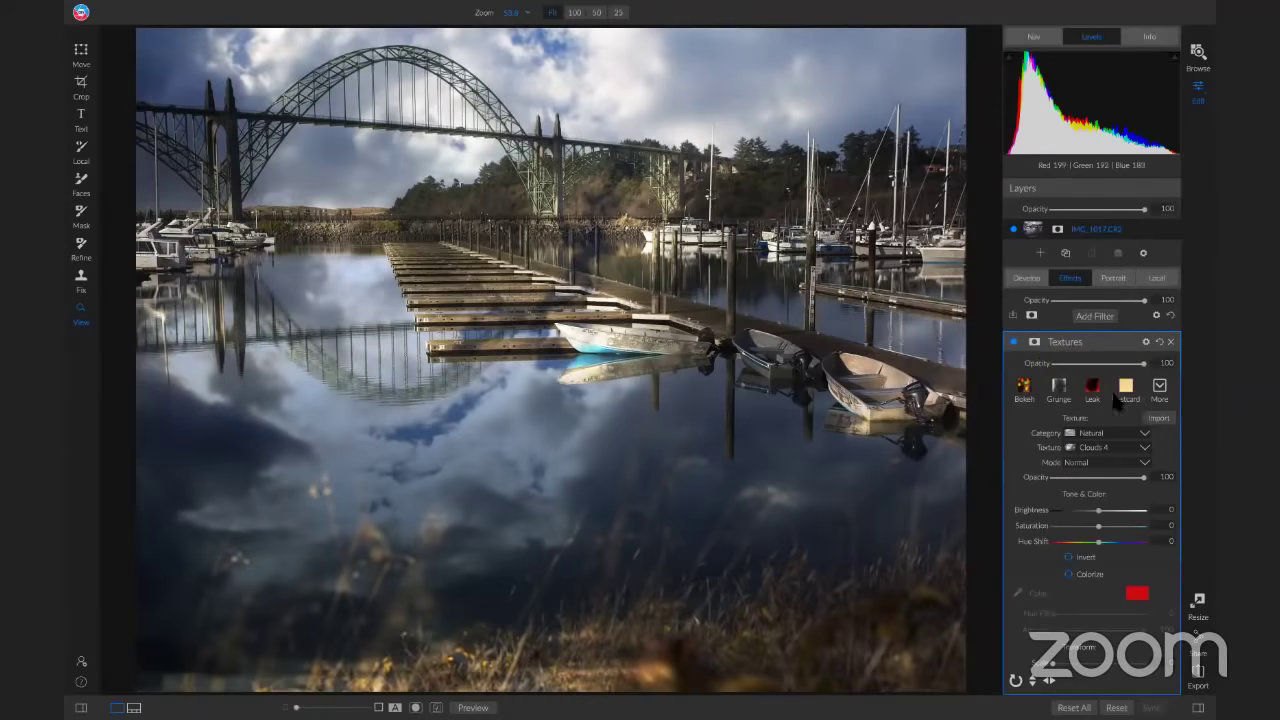
Step: Give the Textures filter a luminosity mask, comparing the filter off and on before and after masking
left_click(1035, 342)
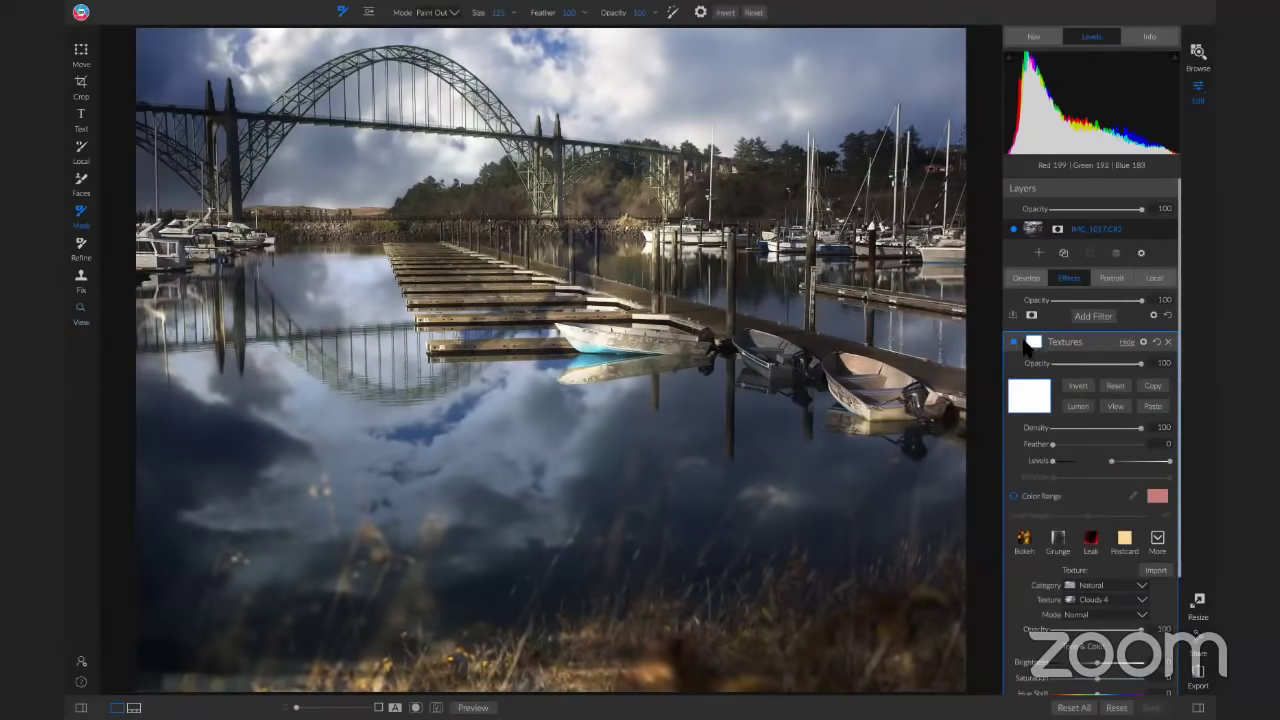
left_click(1015, 341)
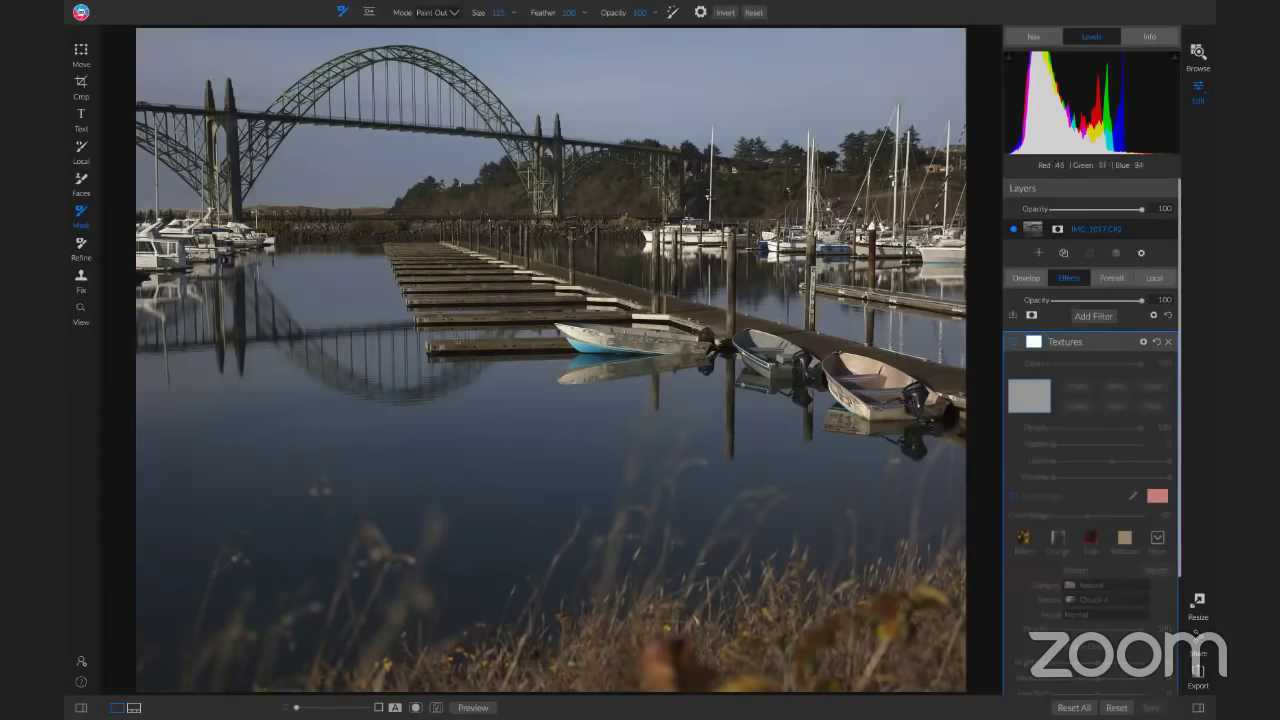
left_click(1015, 341)
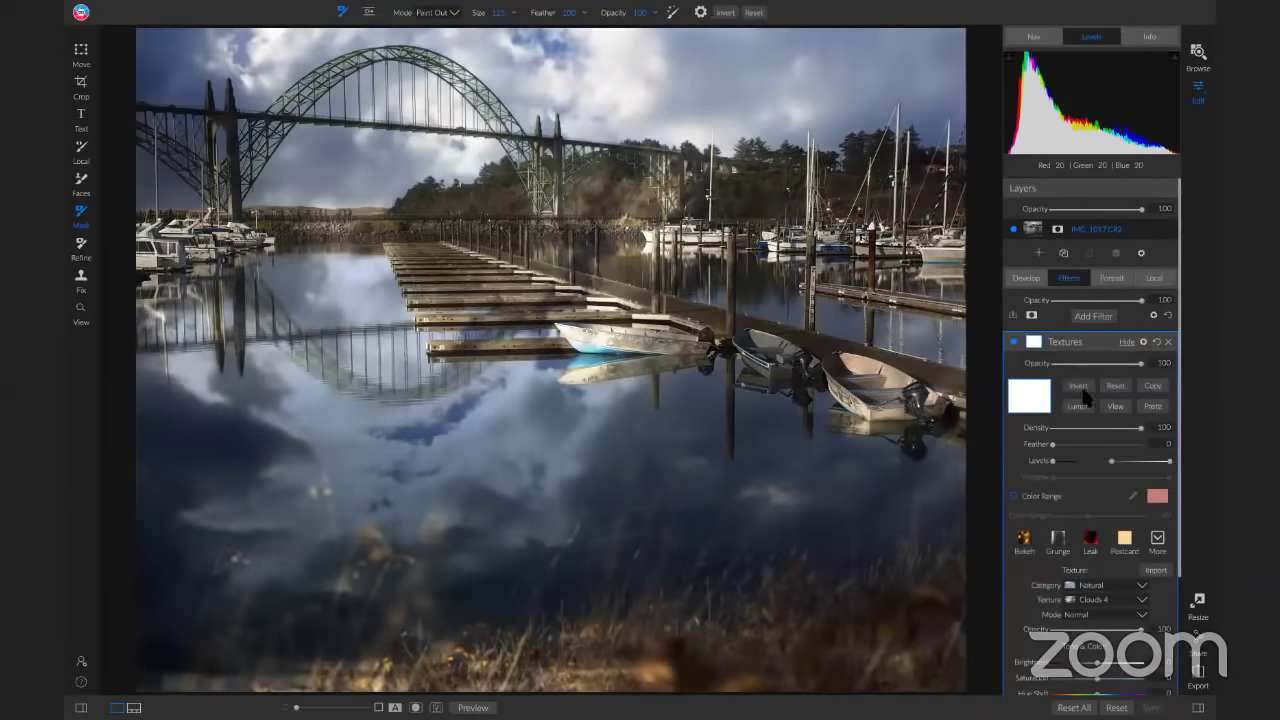
left_click(1078, 407)
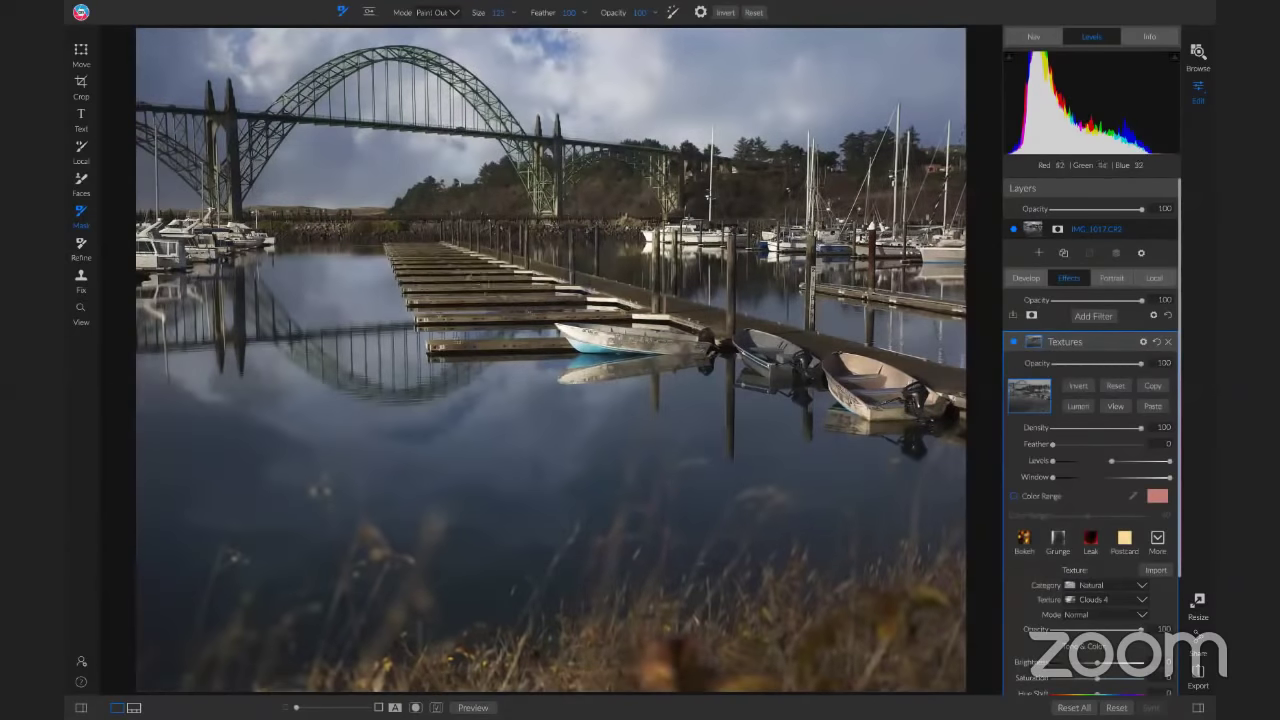
left_click(1015, 343)
left_click(1015, 343)
scroll(1096, 640, "down", 3)
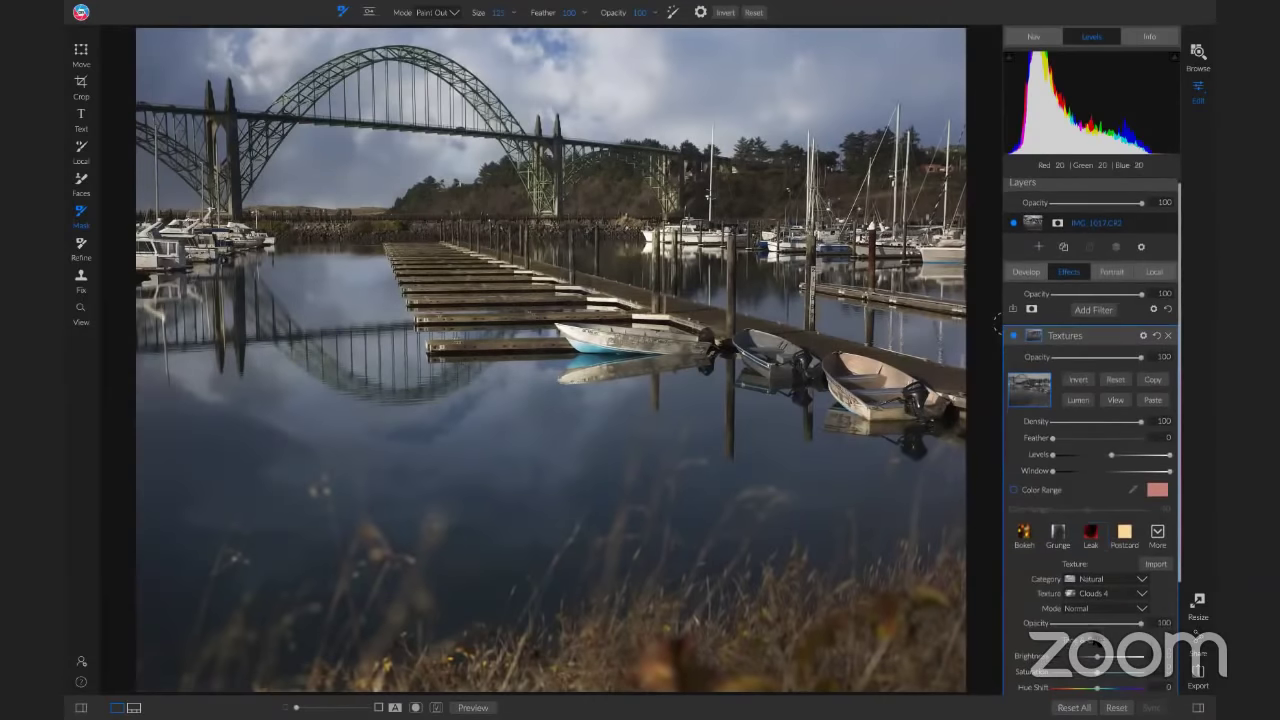
Step: Examine the masked cloud texture at 100% on the docks, water, bridge and sky, and look through the Textures settings
key("z")
left_click(465, 398)
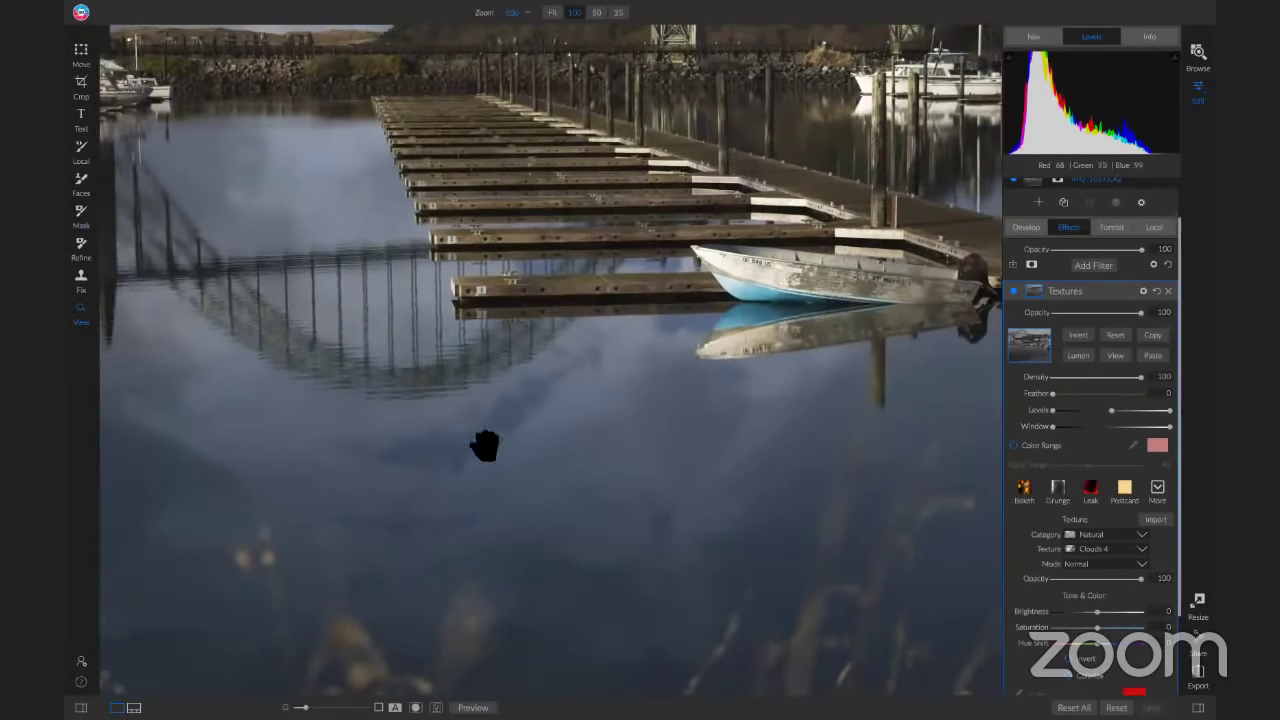
left_click(525, 372)
left_click(457, 40)
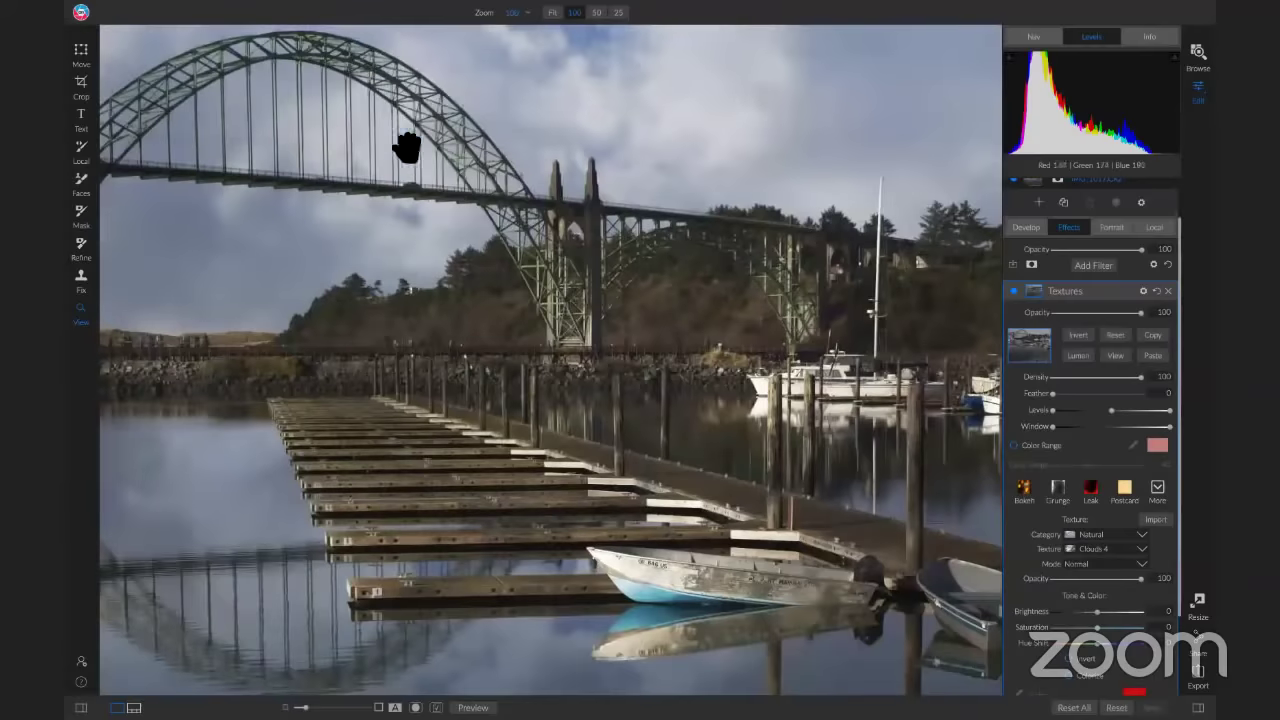
left_click(891, 486)
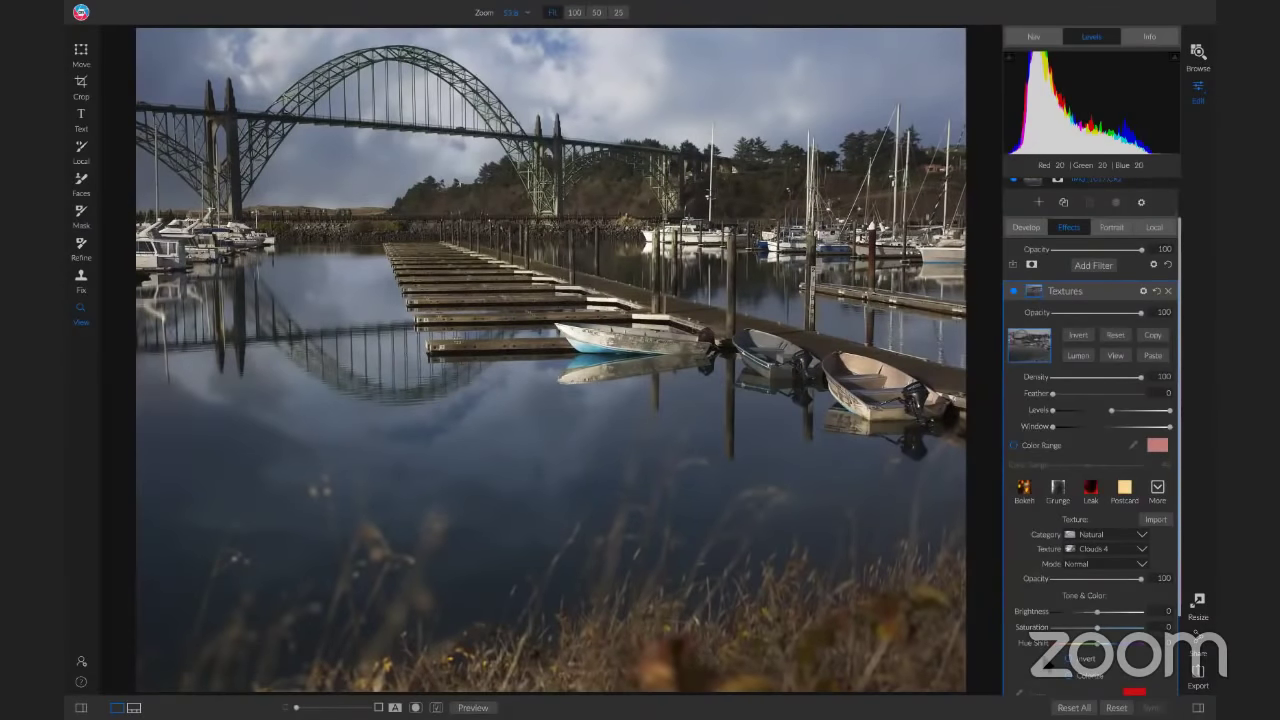
scroll(1062, 664, "down", 2)
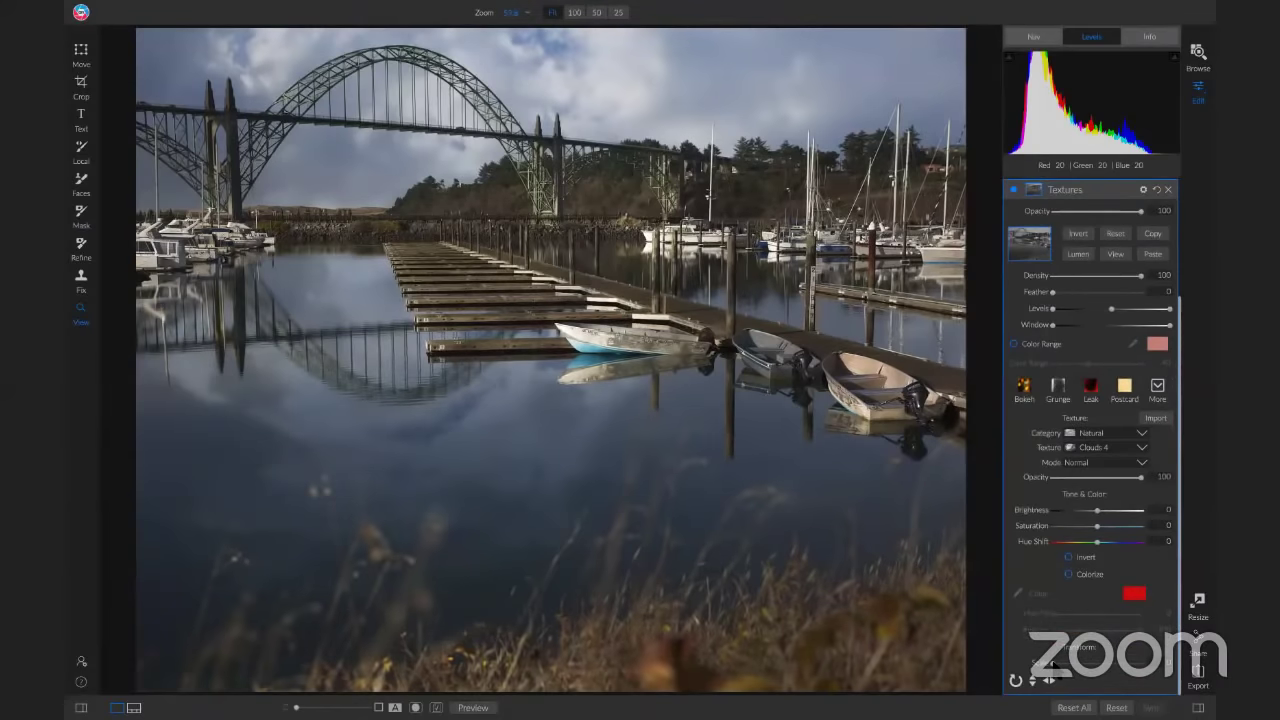
left_click_drag(1052, 668, 1060, 668)
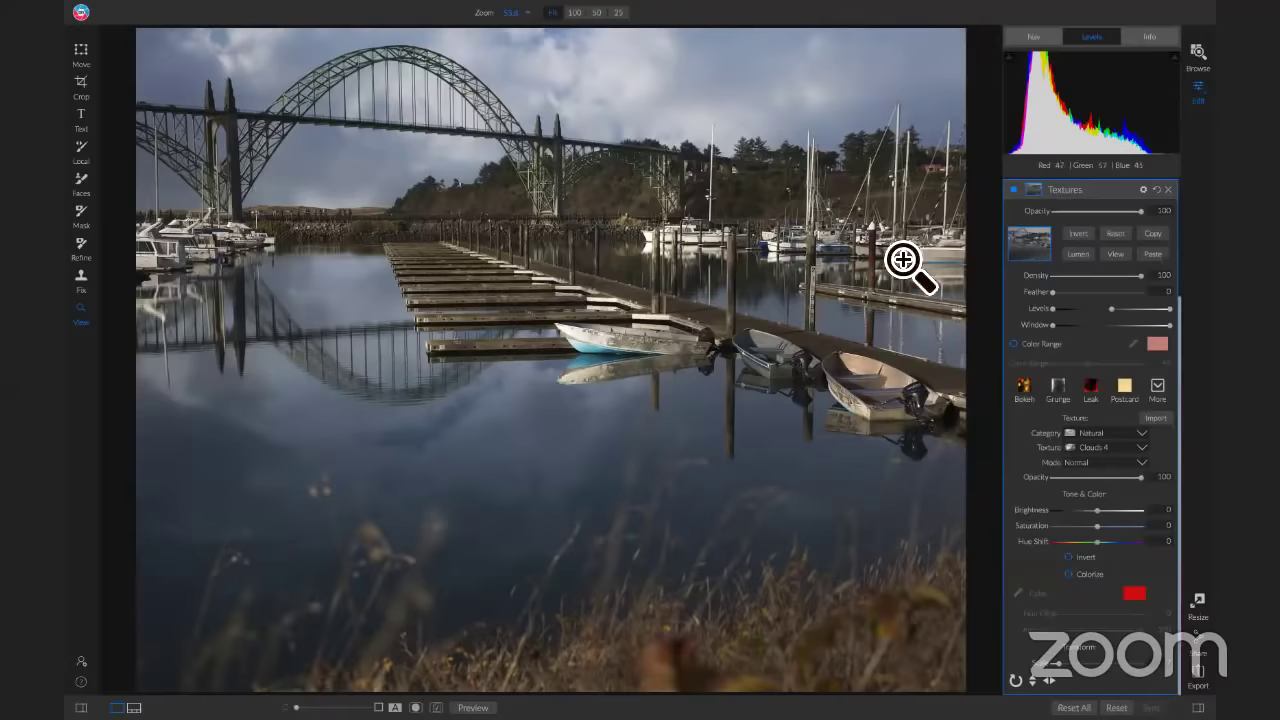
scroll(1104, 387, "up", 3)
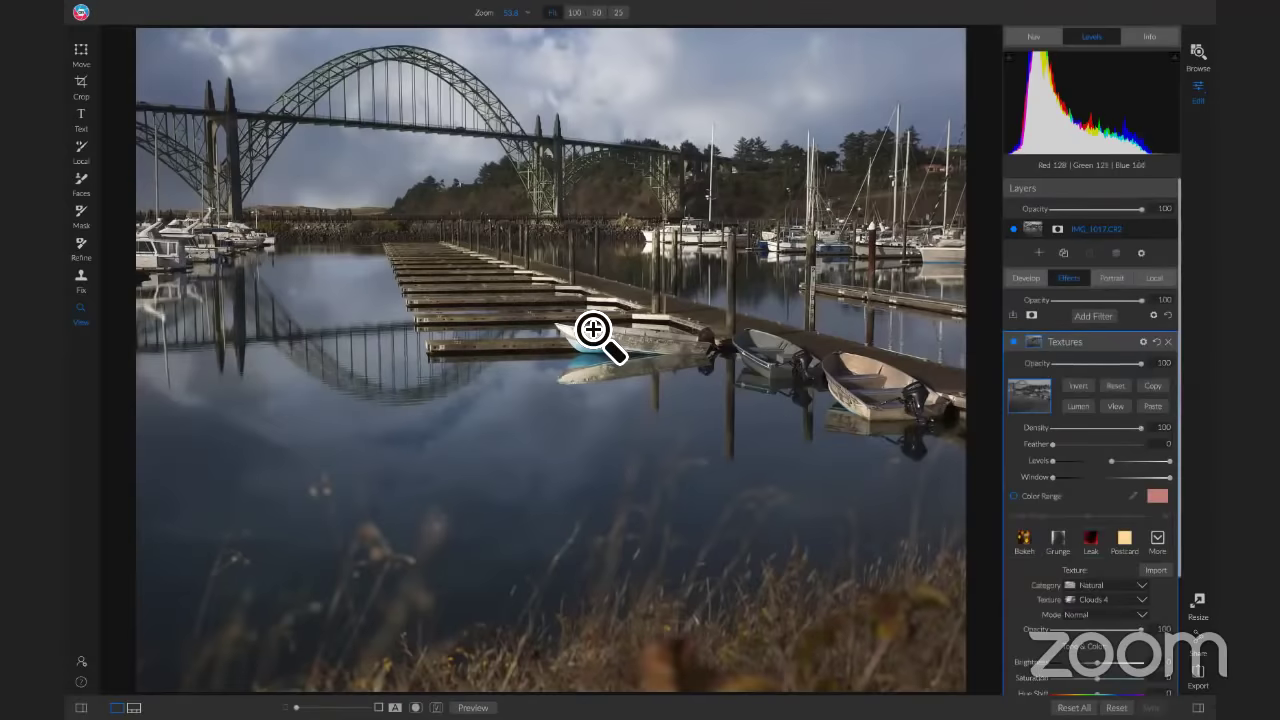
Step: Paint the cloud texture out of the bridge and shoreline area in the Textures mask with an enlarged brush, lowering its opacity to 20
key("b")
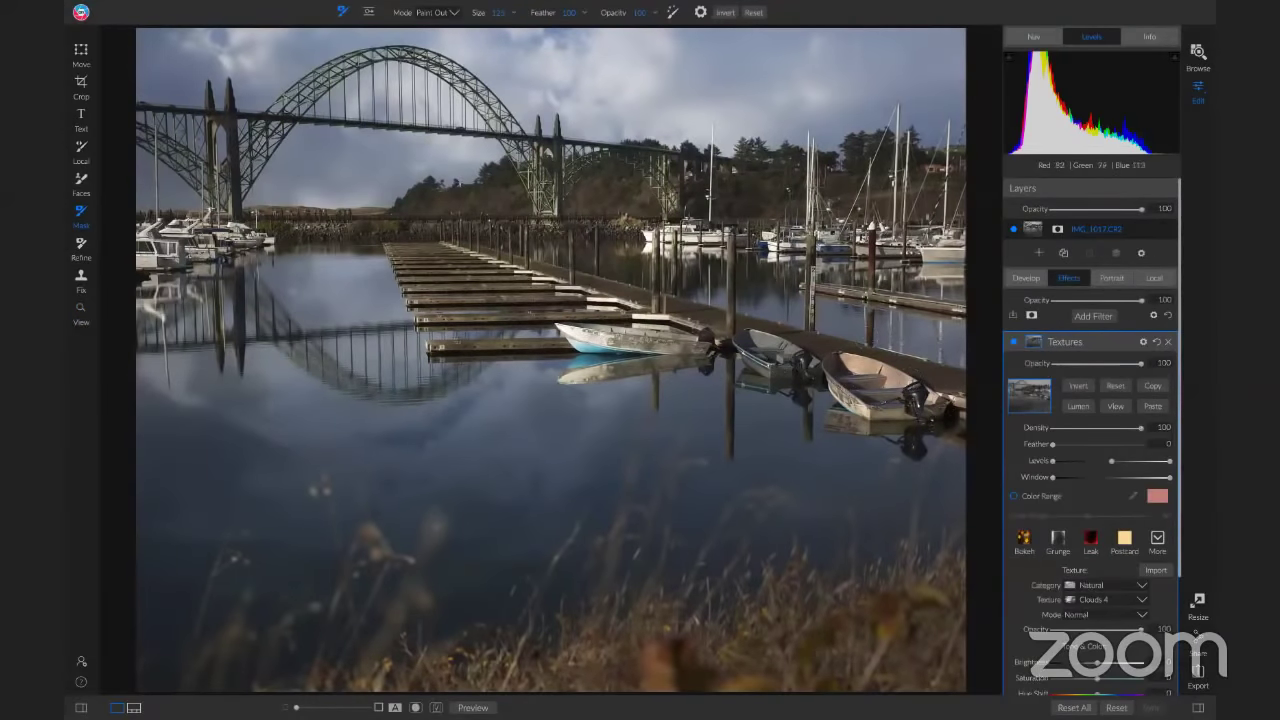
key("bracketright")
key("bracketright")
key("bracketright")
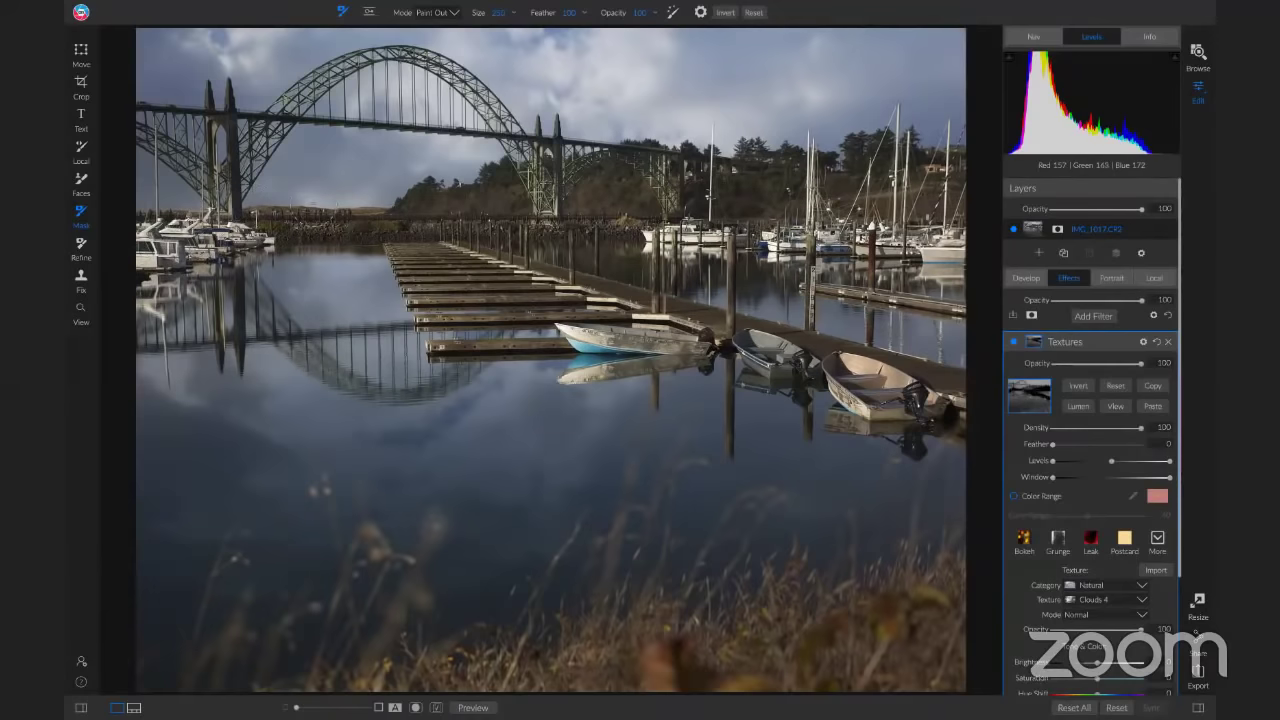
key("x")
left_click_drag(300, 200, 380, 212)
left_click_drag(608, 23, 562, 32)
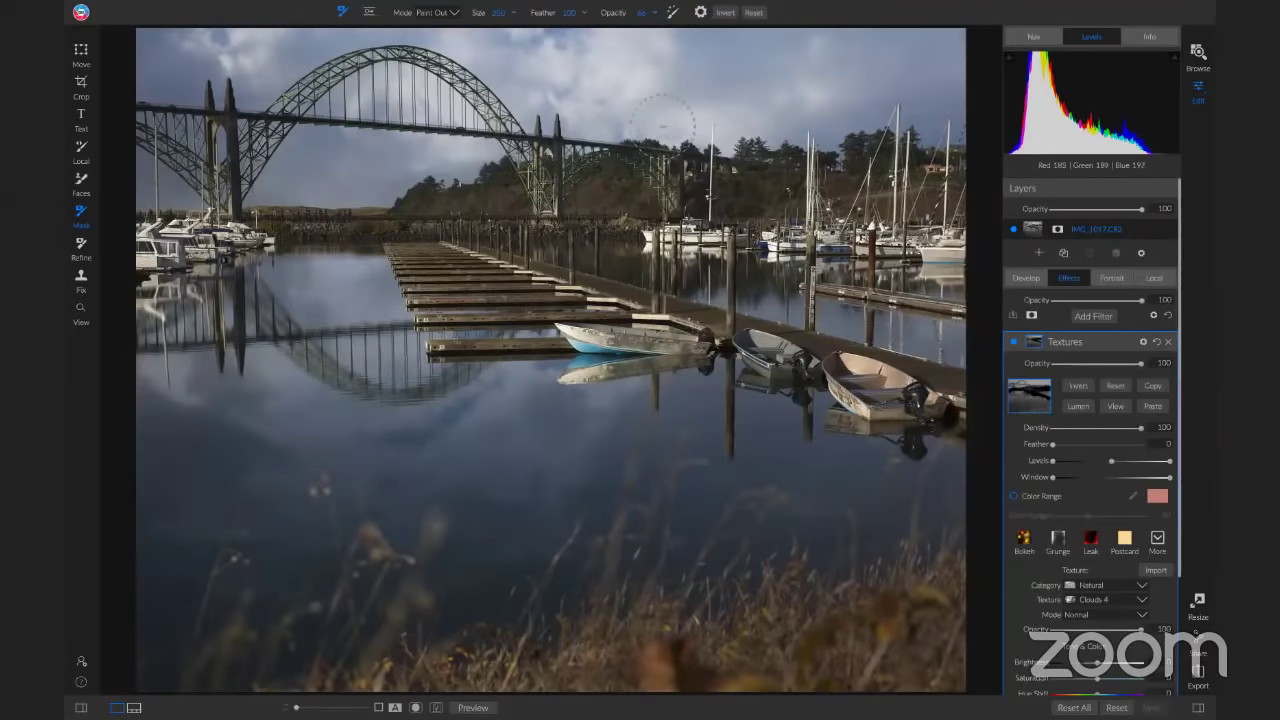
key("2")
key("6")
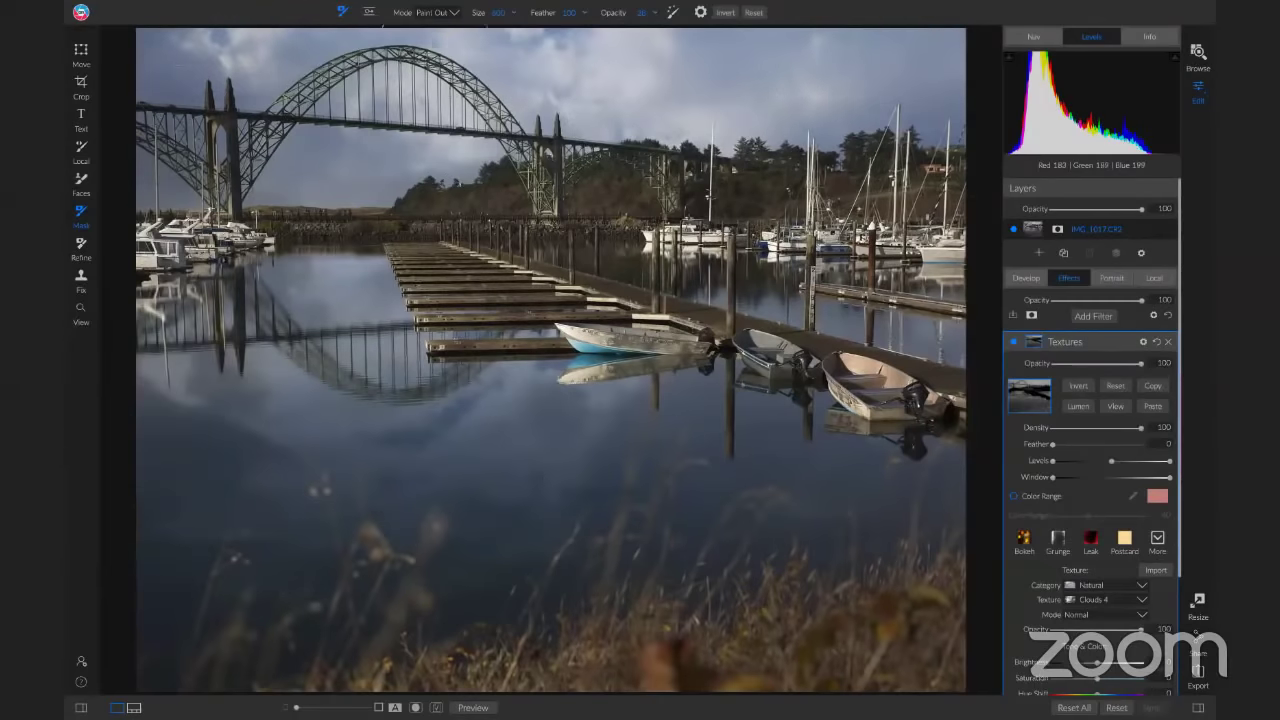
Step: Compare the Textures filter off and on, and paint the clouds in over the water at brush opacity 20
left_click(1011, 341)
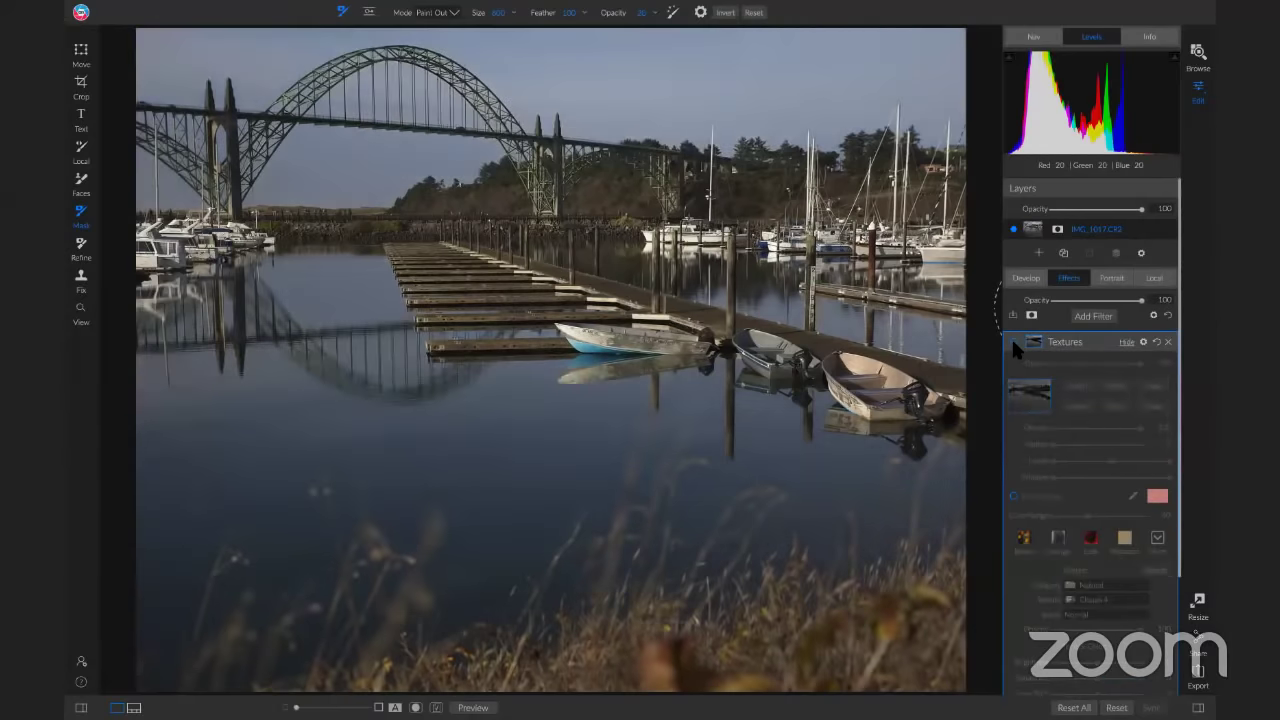
left_click(1011, 341)
left_click(1011, 341)
left_click(1011, 341)
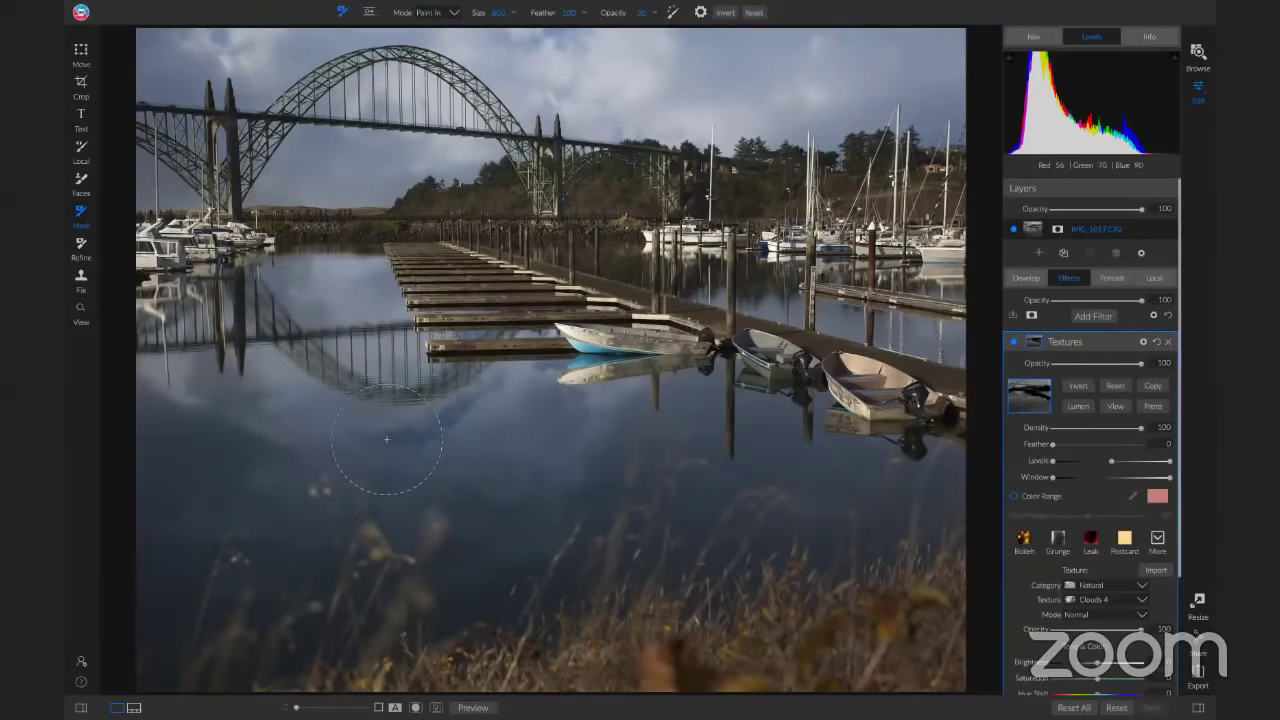
key("x")
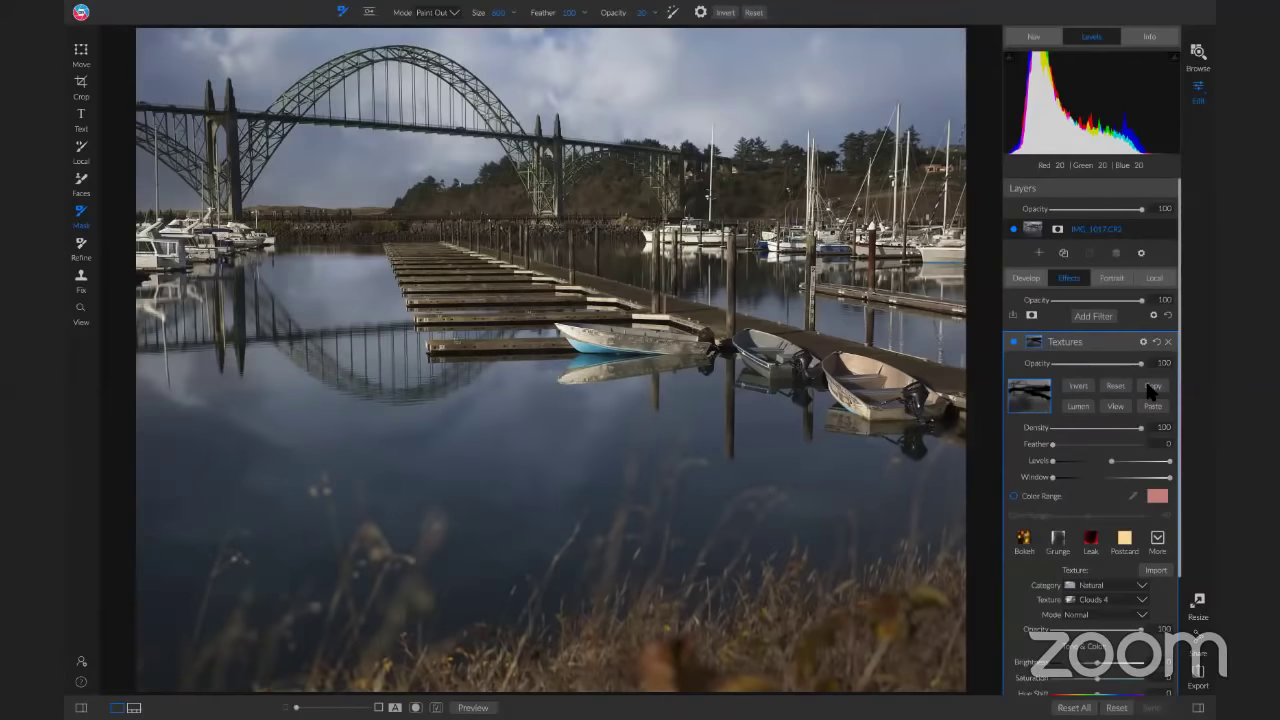
Step: Add a Blur filter above the Textures filter and apply its Motion preset
left_click(1096, 316)
left_click(1096, 317)
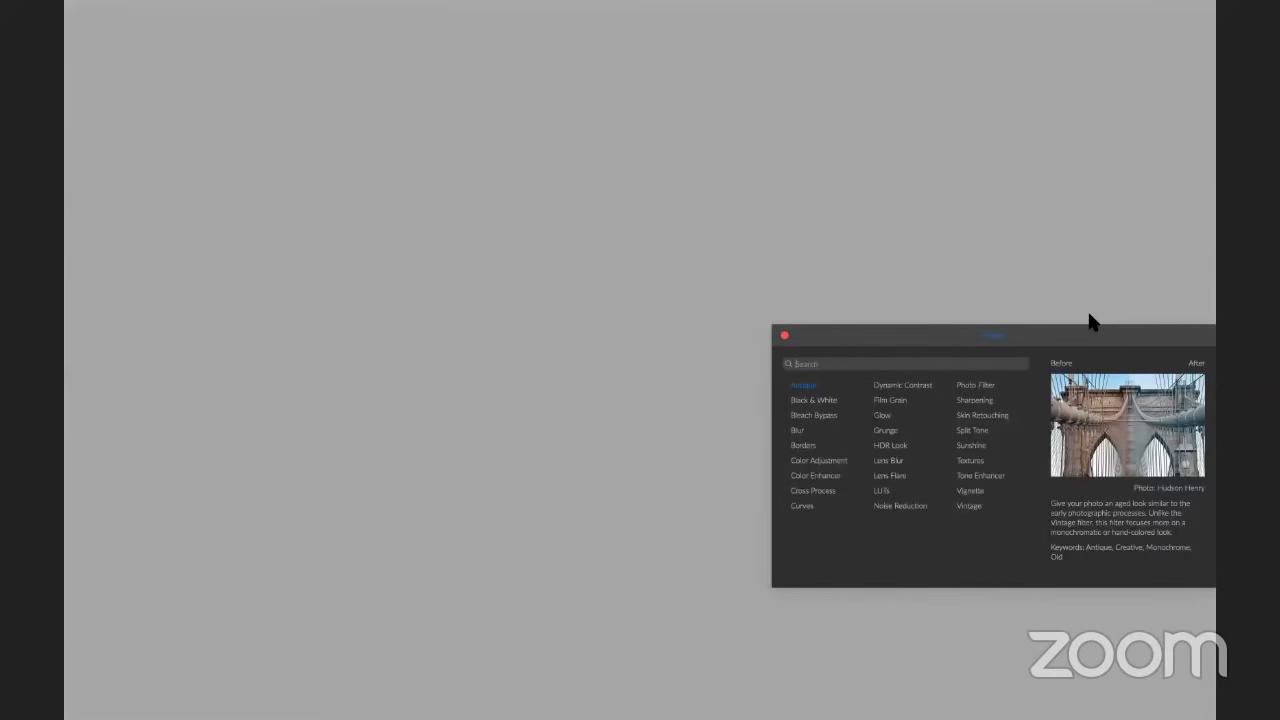
type("blu")
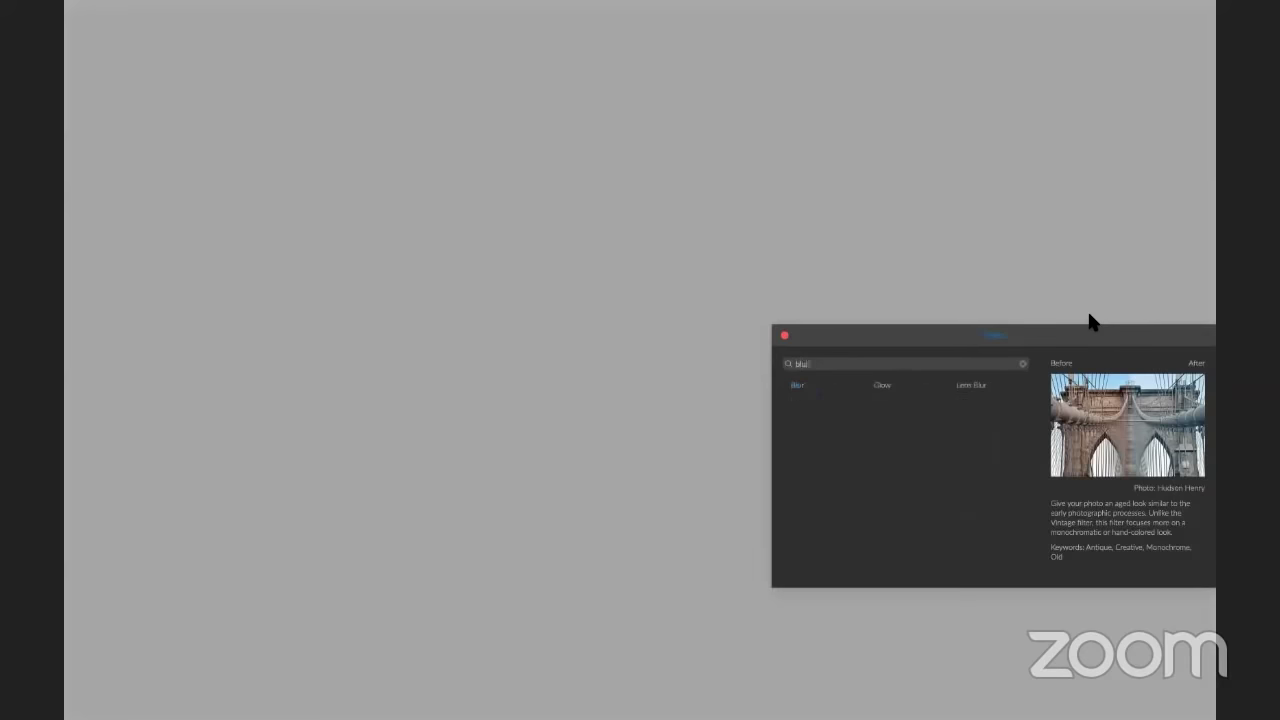
type("r")
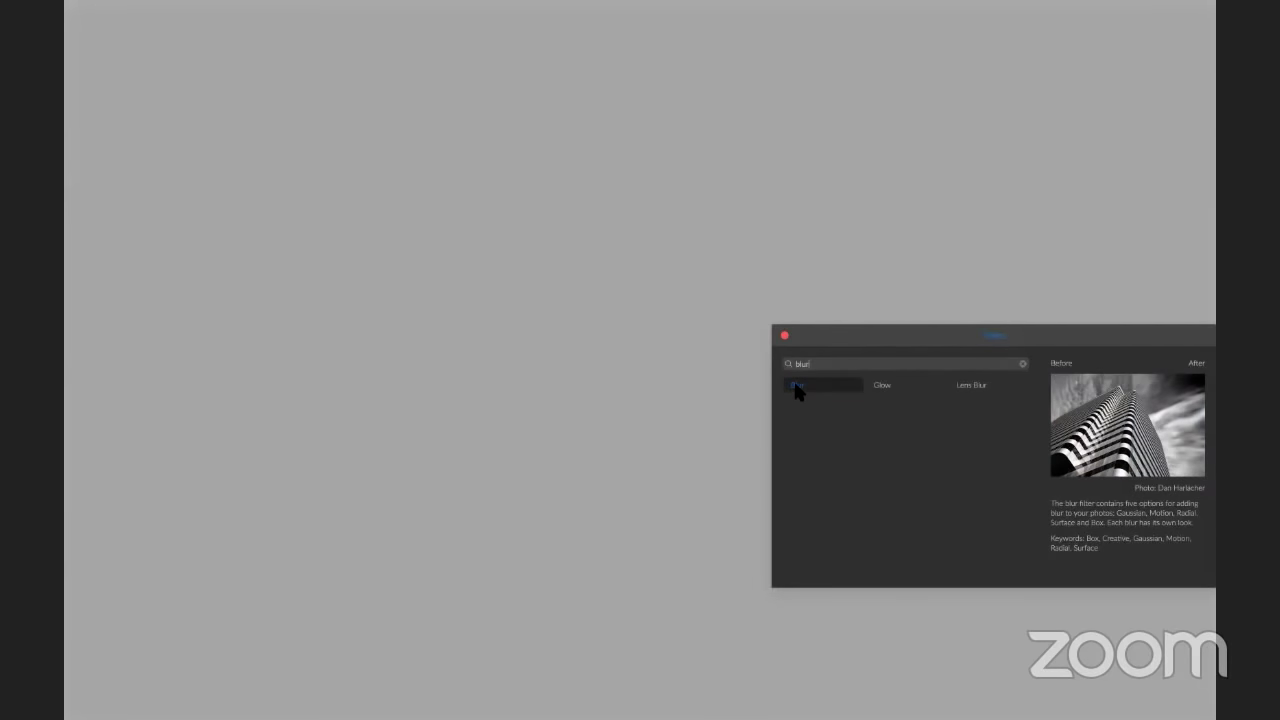
left_click(796, 388)
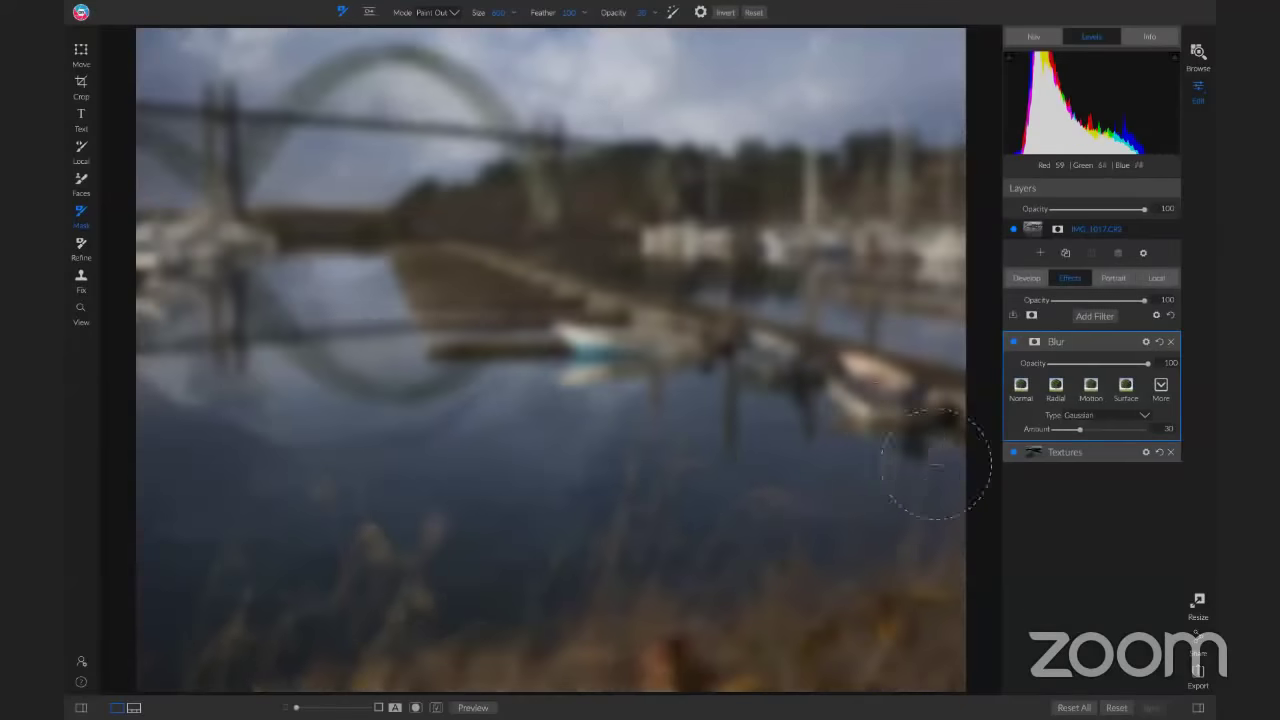
left_click(1091, 388)
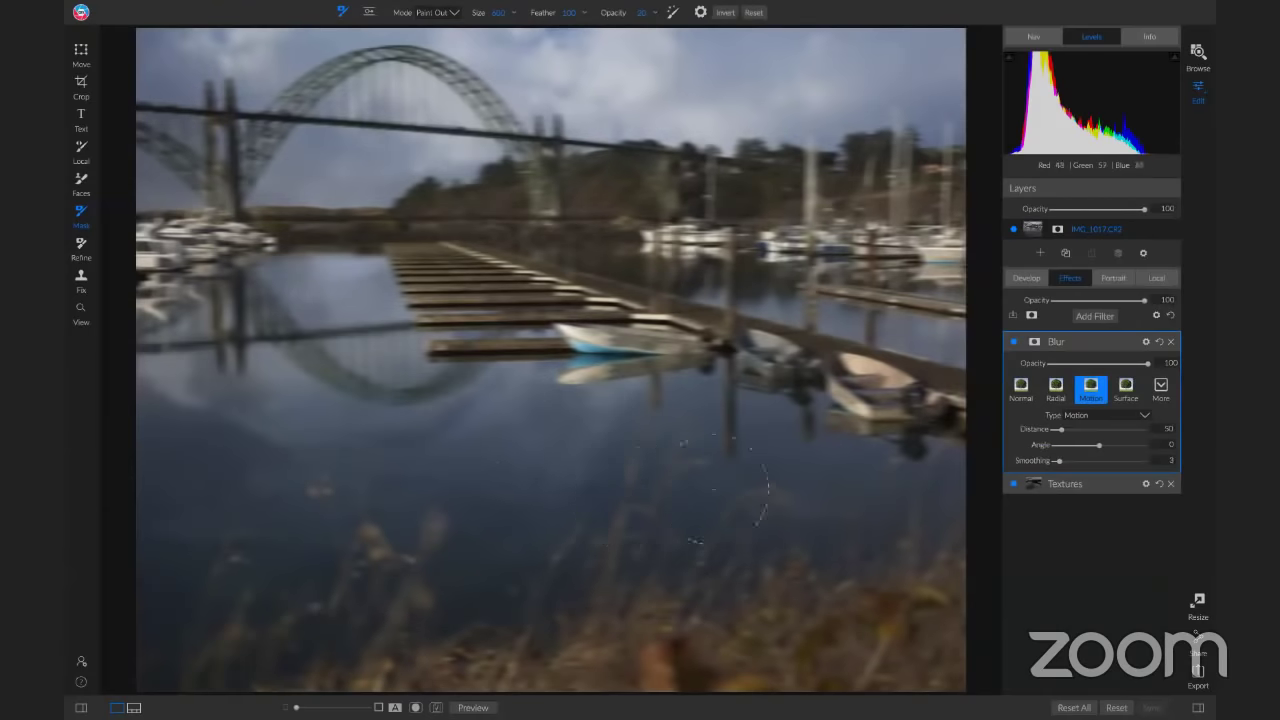
Step: Paste the copied Textures mask into the Blur filter and set the motion blur distance to 262
left_click(1036, 342)
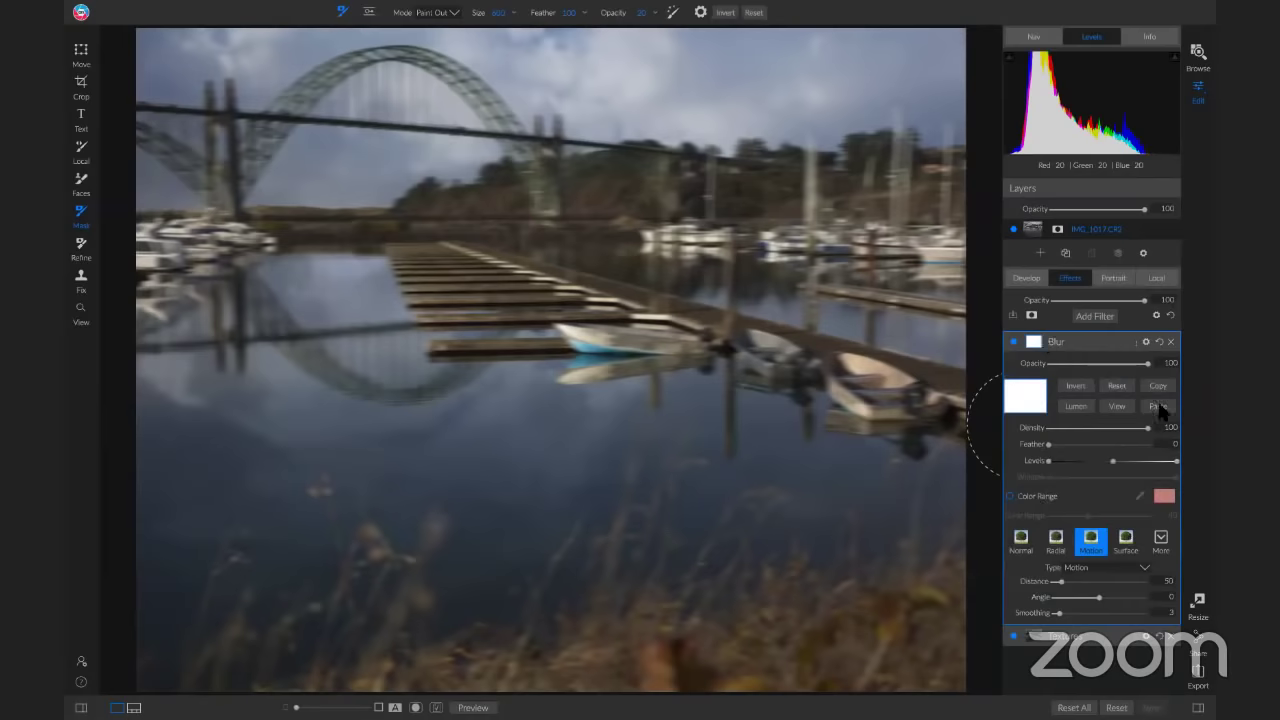
left_click(1158, 406)
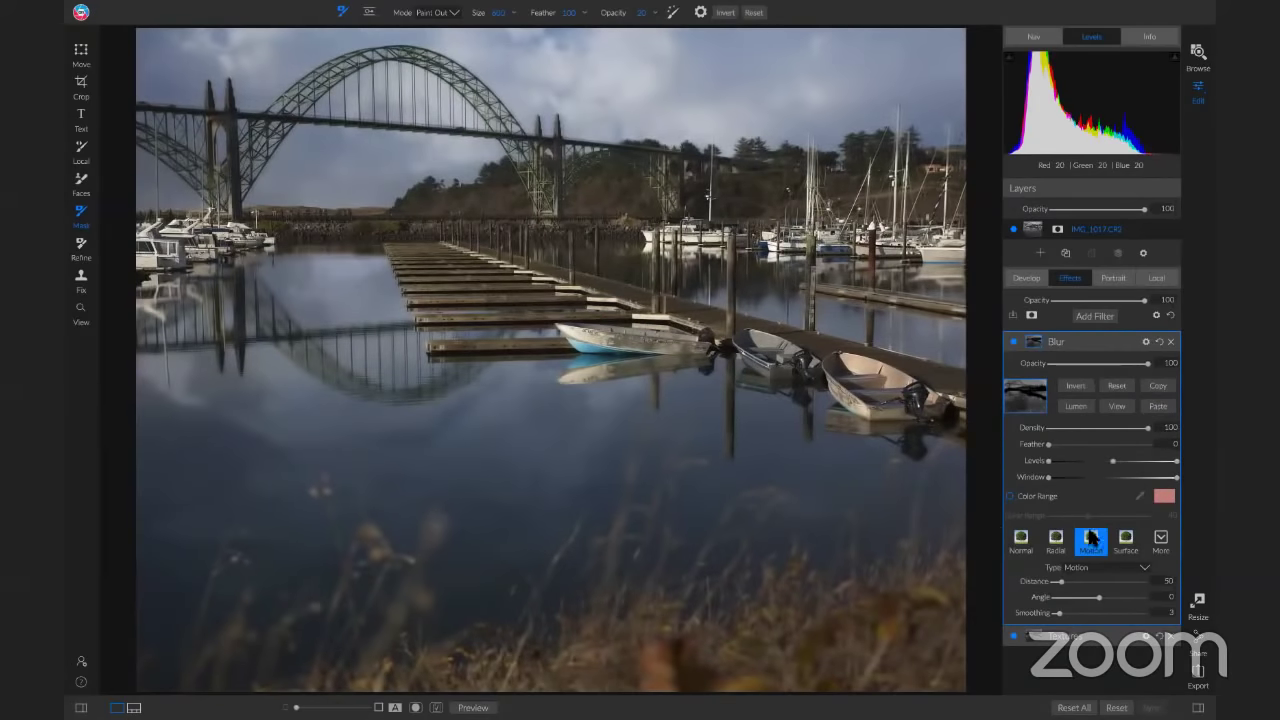
left_click_drag(1058, 581, 1114, 586)
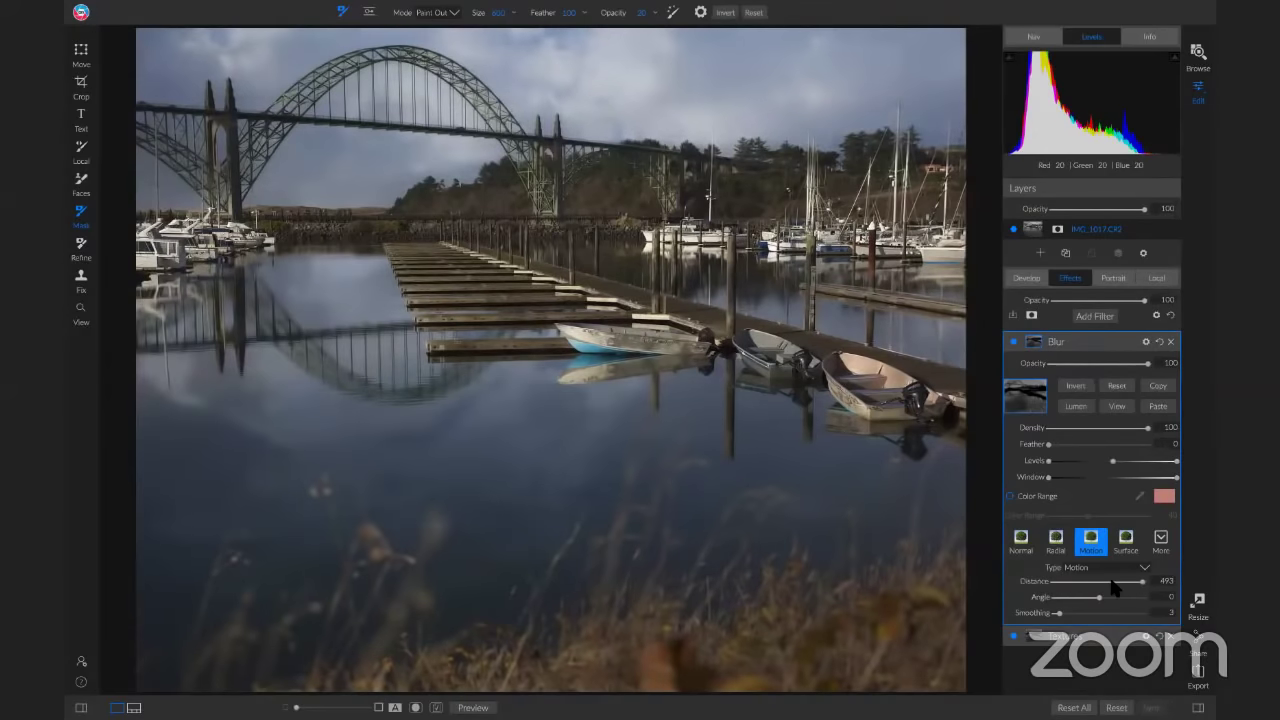
left_click(1116, 387)
left_click(1077, 388)
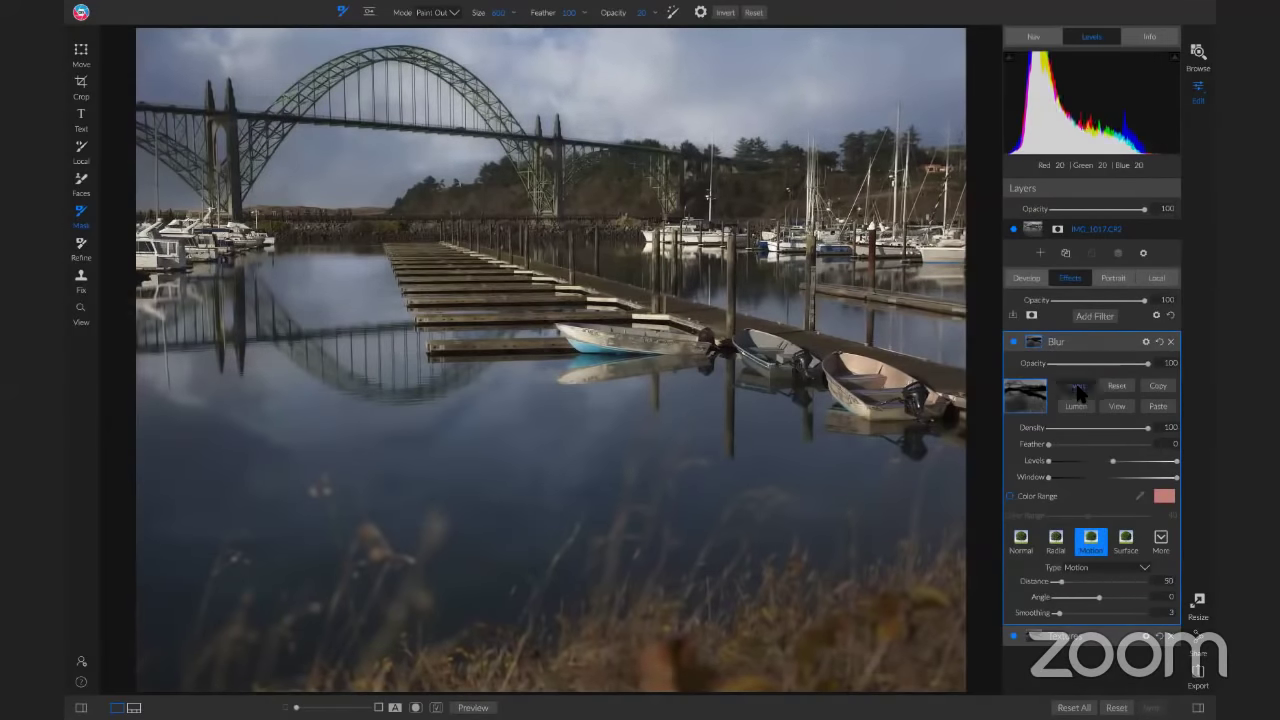
left_click(1077, 390)
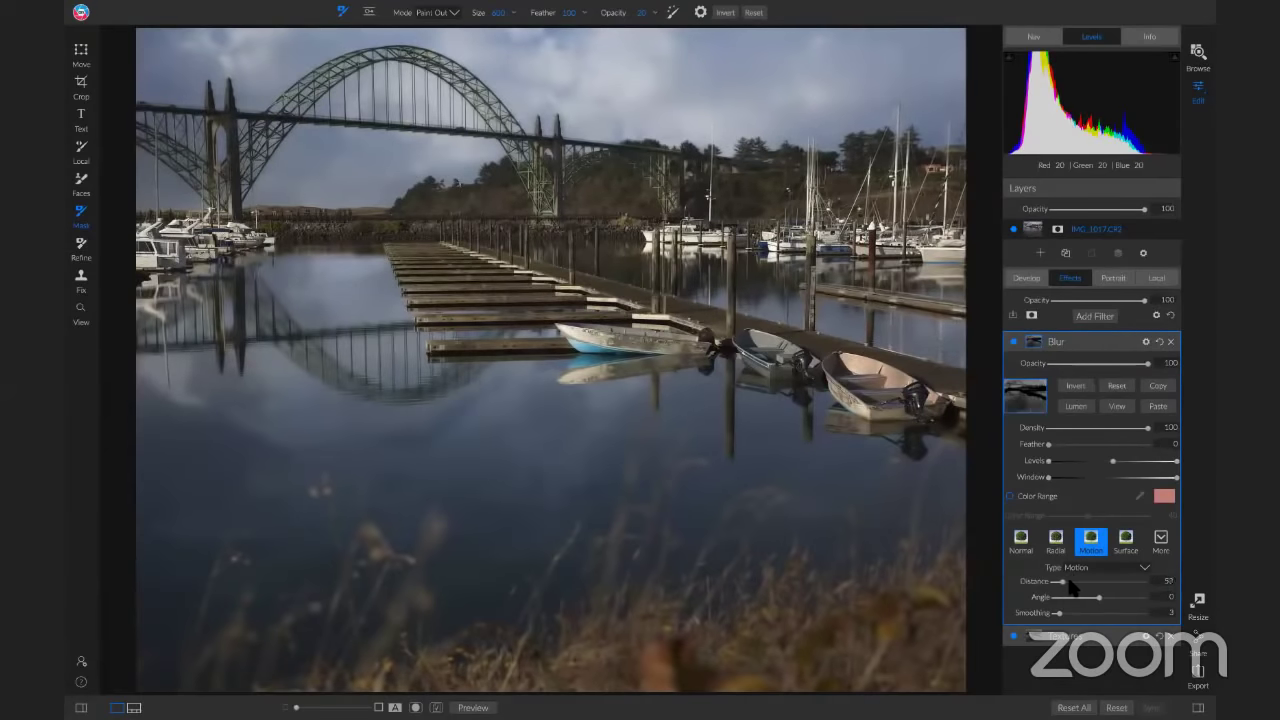
left_click_drag(1068, 588, 1100, 587)
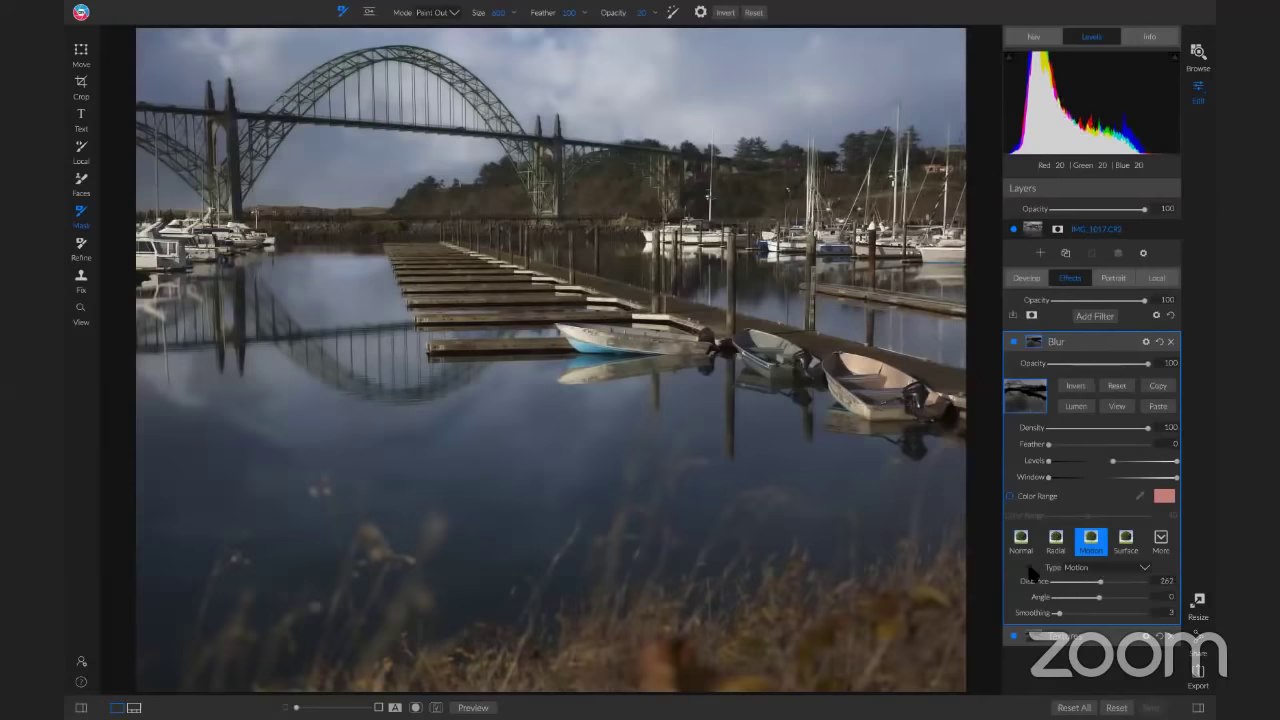
Step: Paint the motion blur in over the water beside the docks with a smaller brush, and set the distance to 474
key("z")
left_click(450, 420)
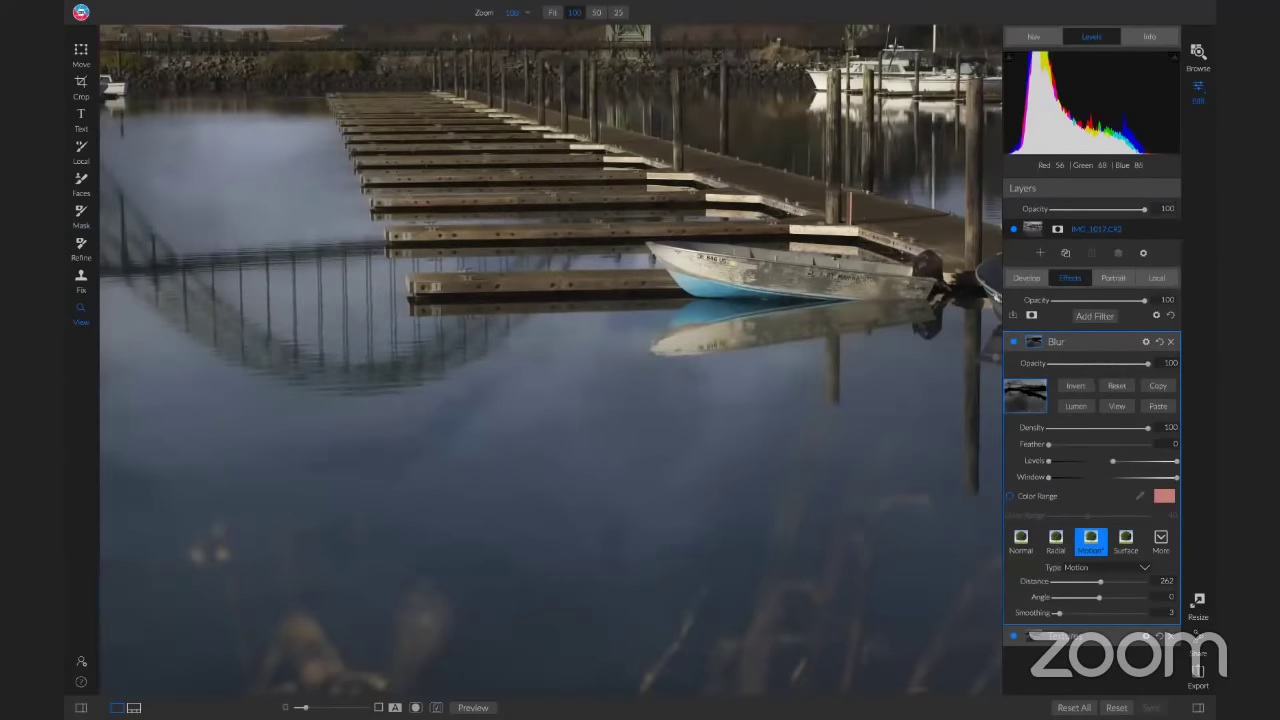
key("b")
key("alt")
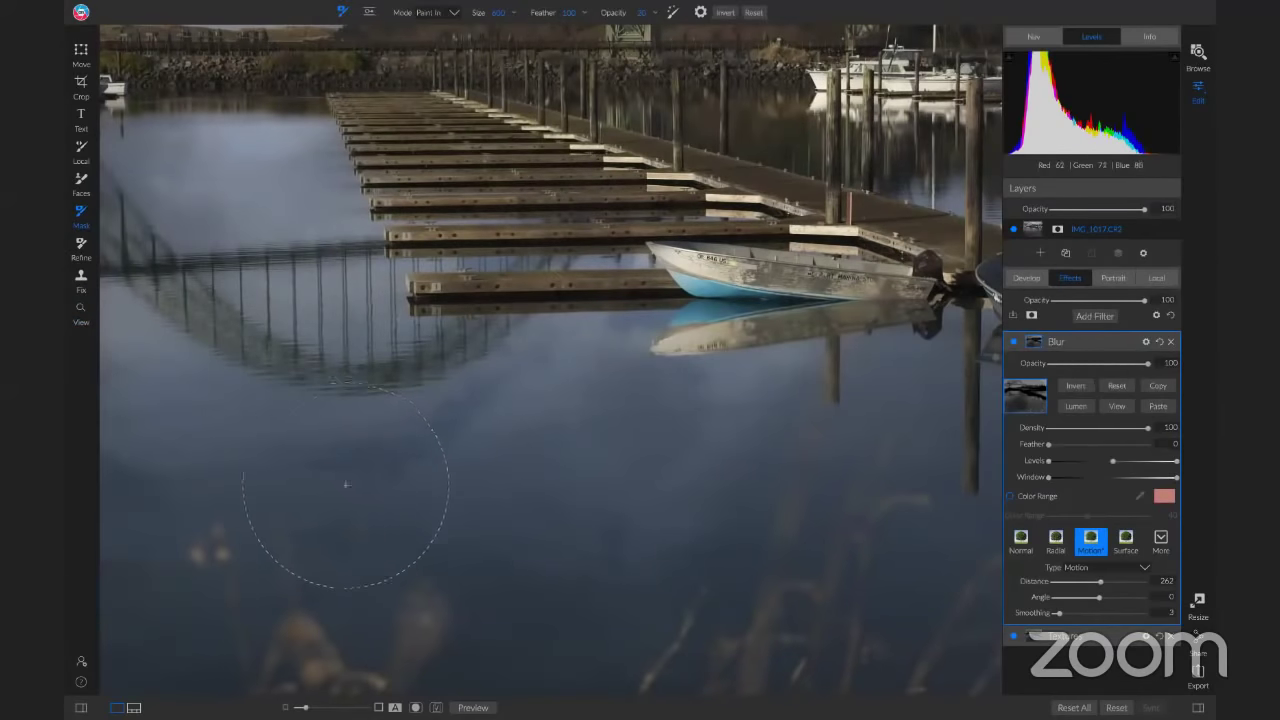
key("bracketleft")
key("bracketleft")
left_click_drag(1101, 582, 1139, 580)
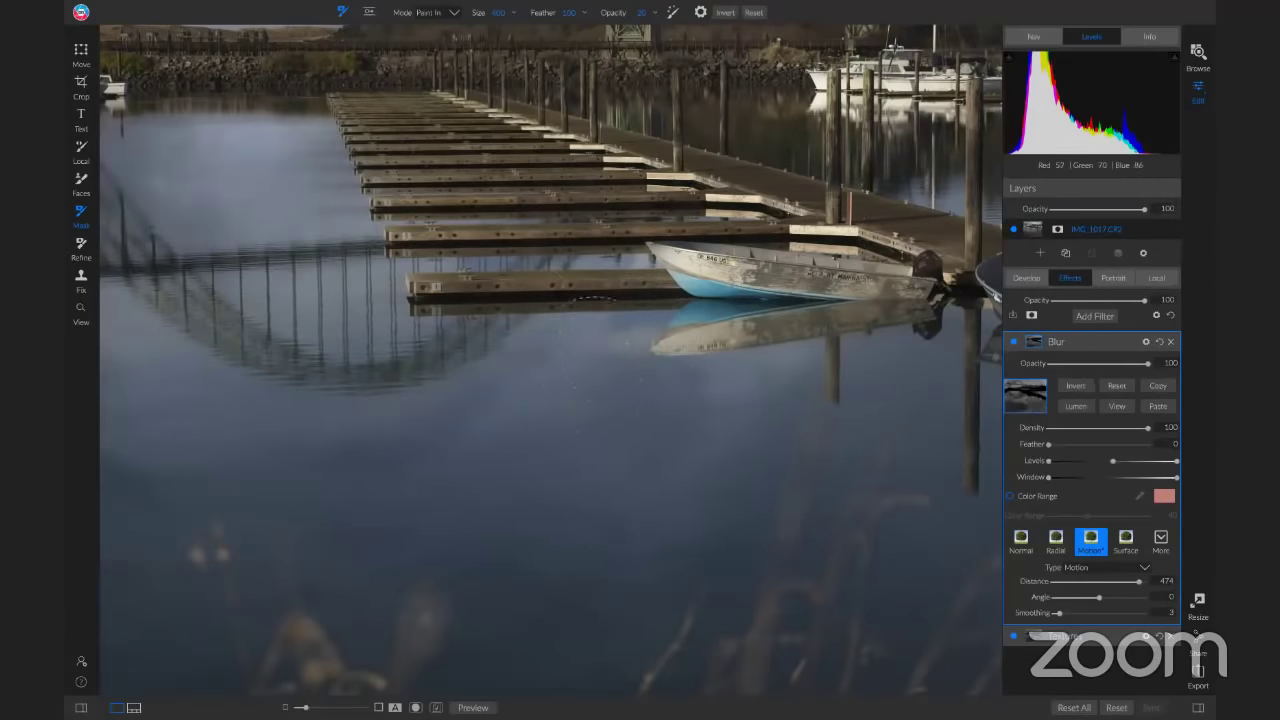
Step: Paint the motion blur in over the water around the bridge tower reflections near the moored boats
key("z")
key("ctrl+0")
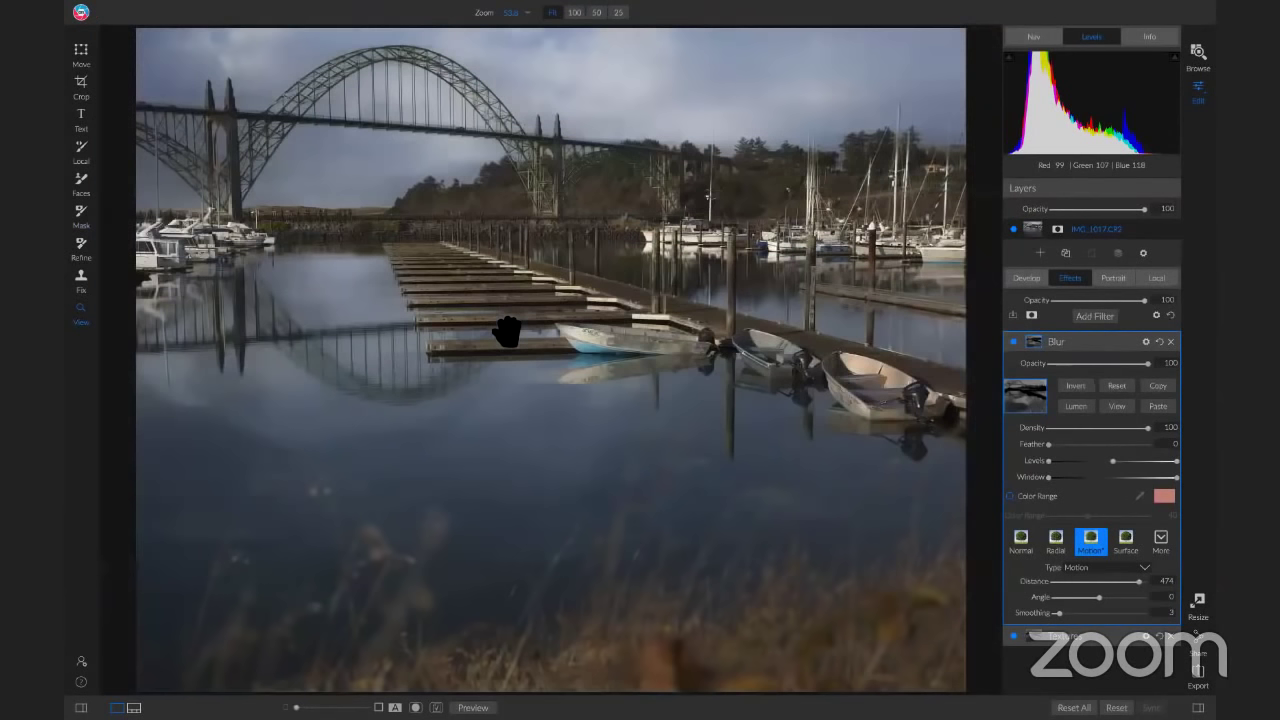
left_click(264, 296)
left_click(256, 330)
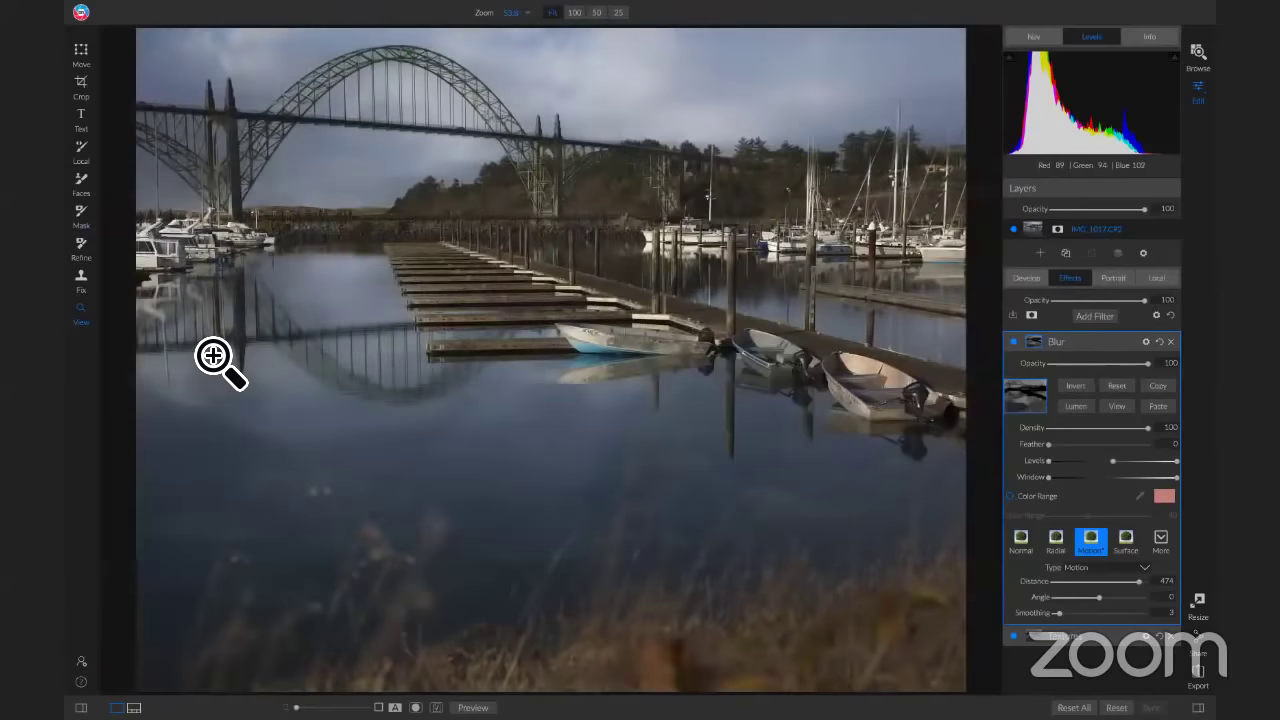
left_click(213, 356)
left_click_drag(394, 349, 608, 401)
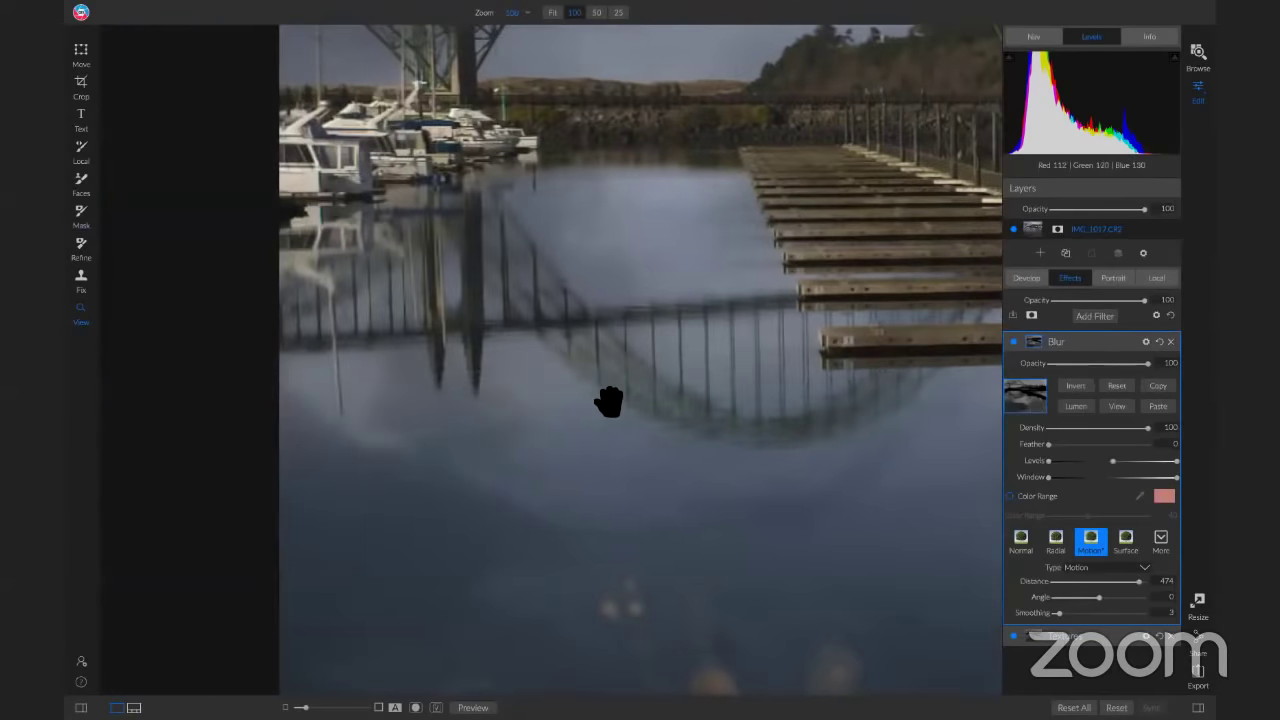
key("b")
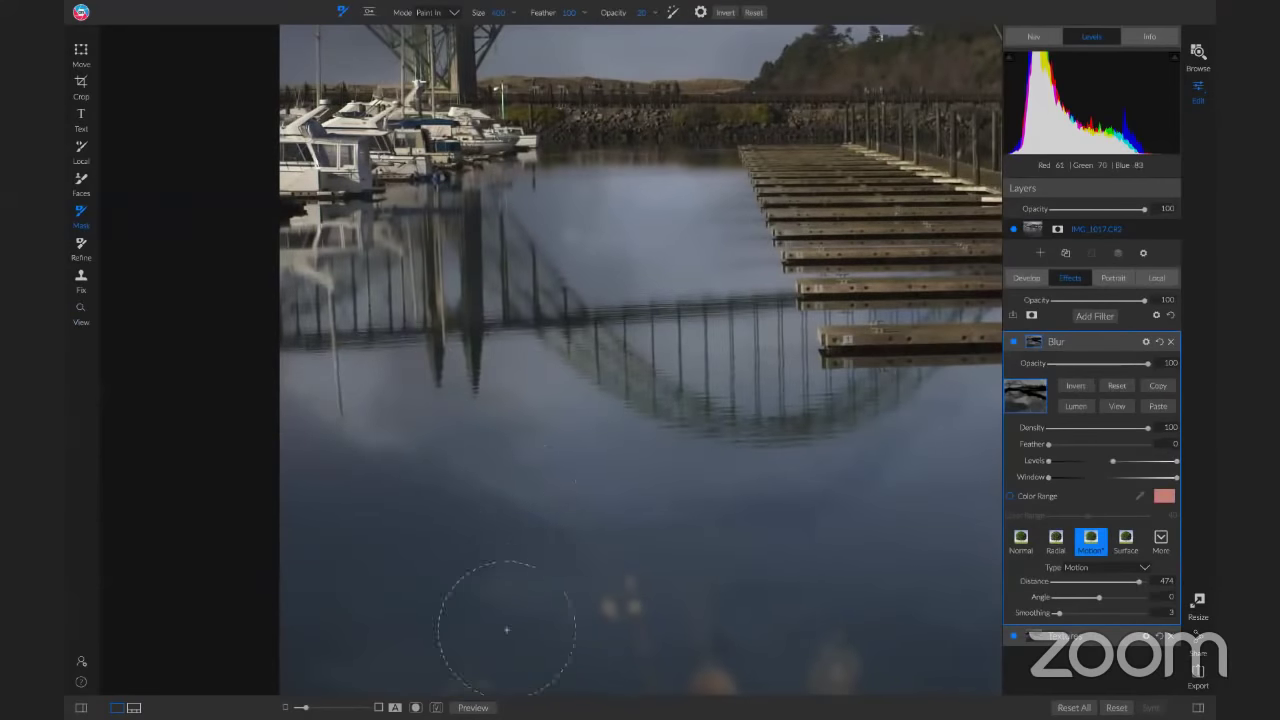
Step: Compare the whole harbor photo with the Blur filter off and on
key("z")
left_click(867, 572)
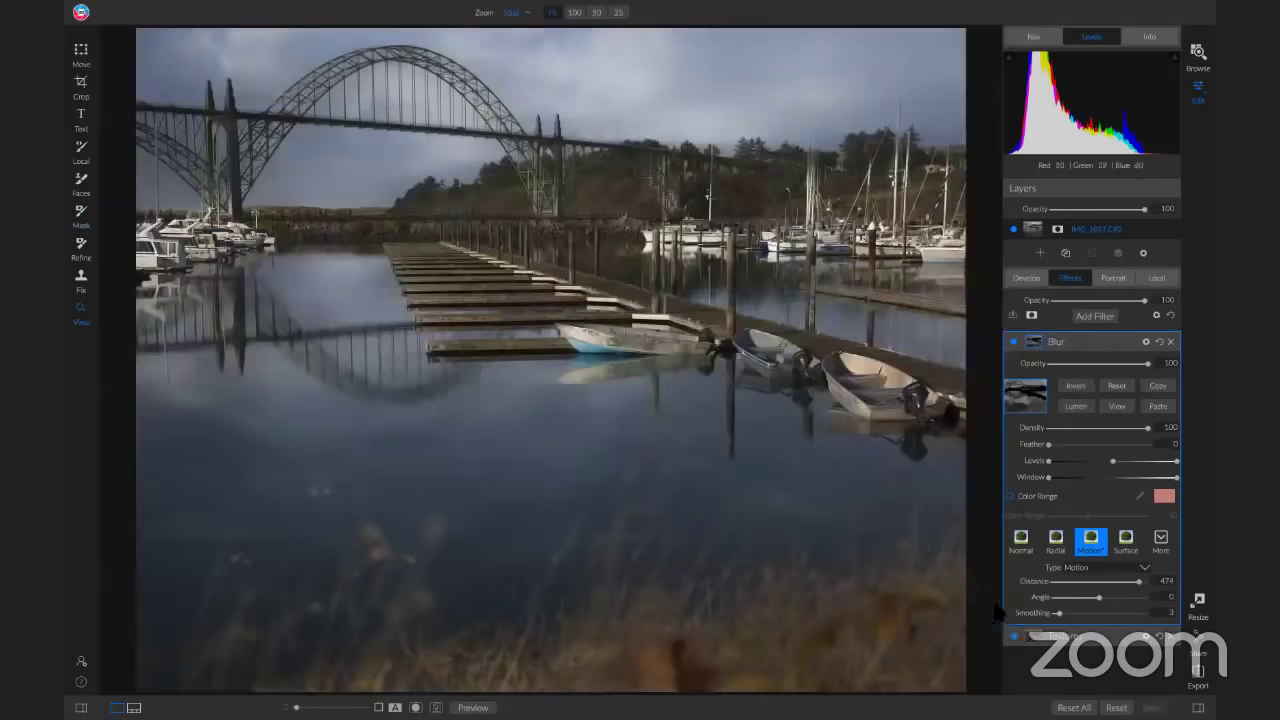
left_click(1013, 341)
left_click(1013, 341)
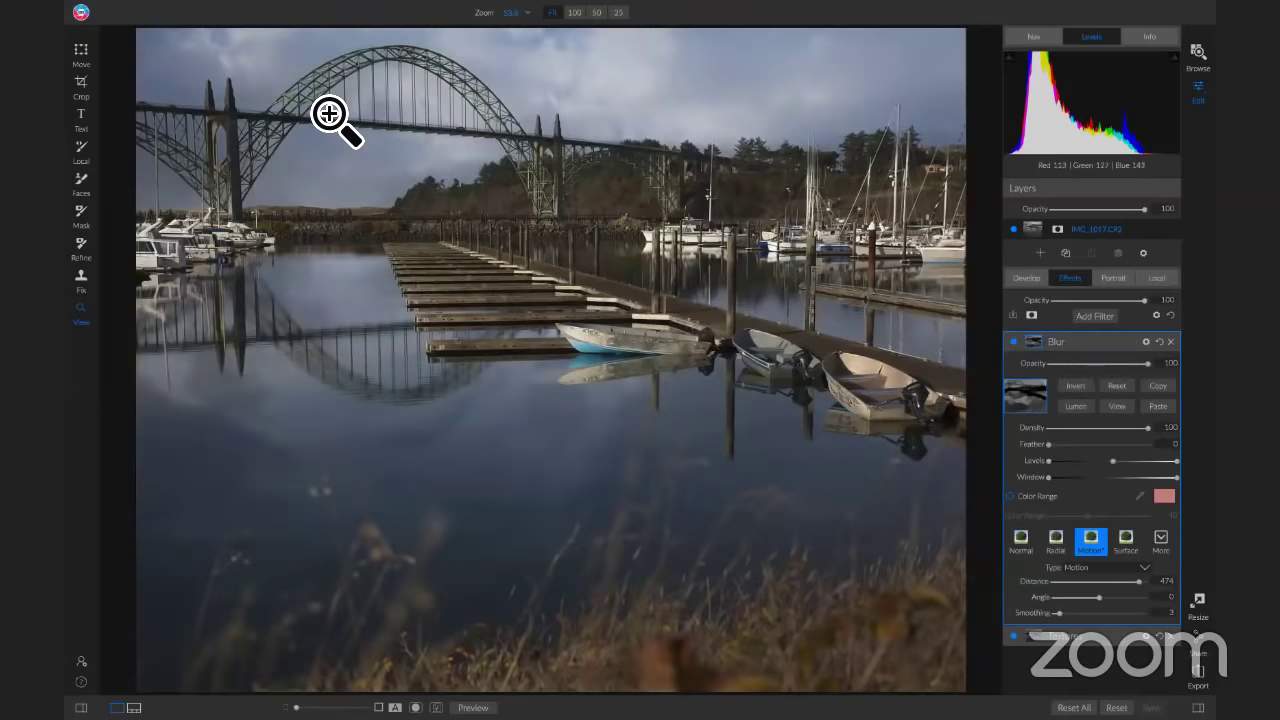
Step: Paint the motion blur out of the sky and bridge with a size 900 brush at opacity 100
key("b")
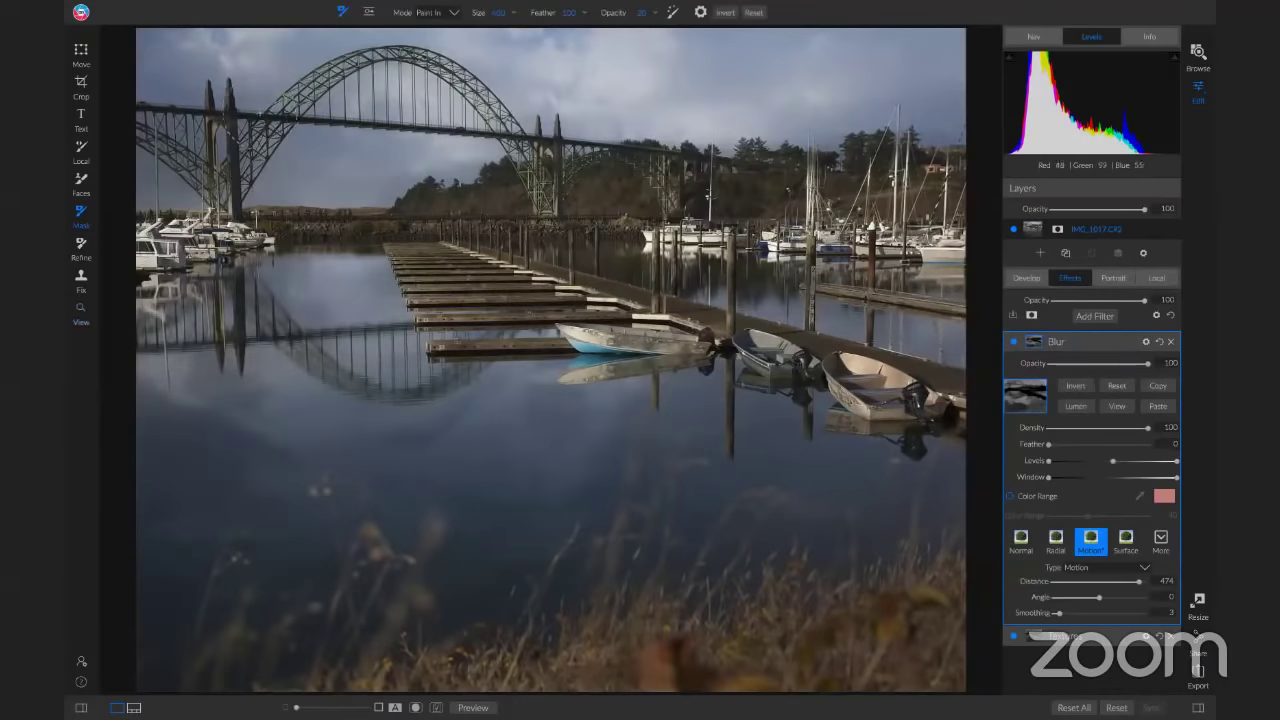
key("bracketright")
key("bracketright")
key("bracketright")
key("alt")
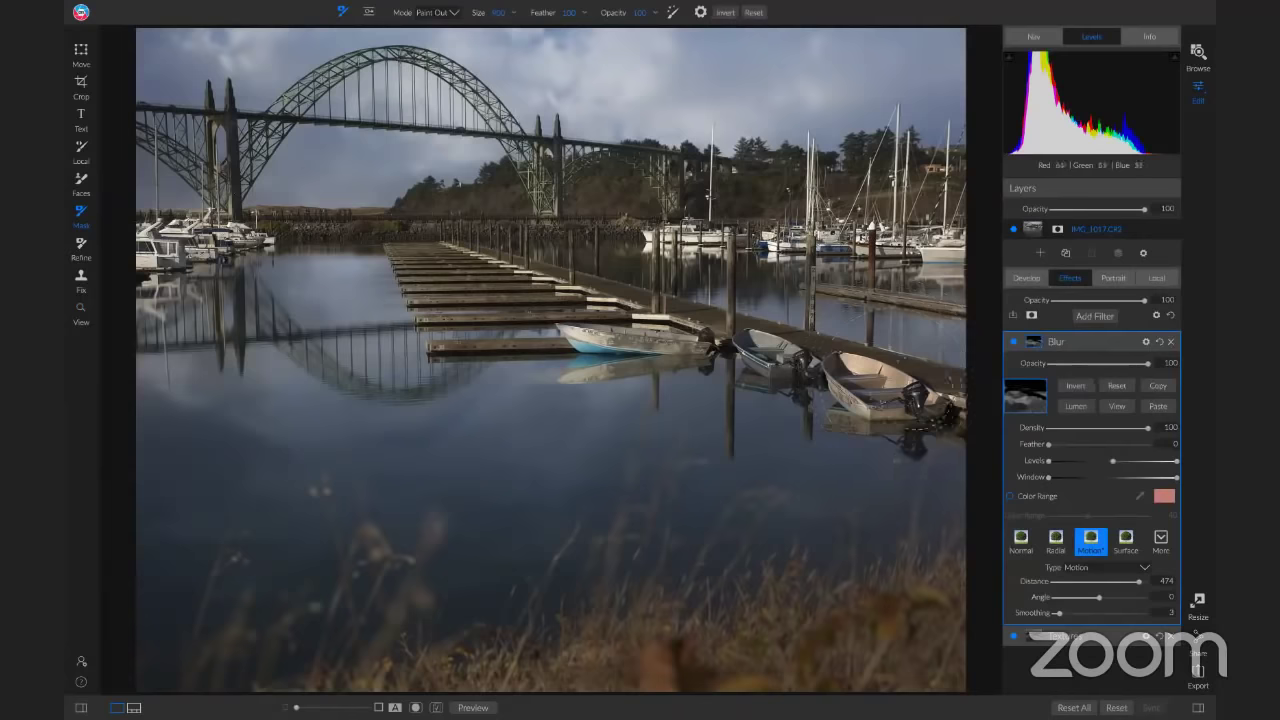
Step: Reduce the Masking Brush size to 400, keeping it in Paint Out mode
key("bracketleft")
key("bracketleft")
key("bracketleft")
key("bracketleft")
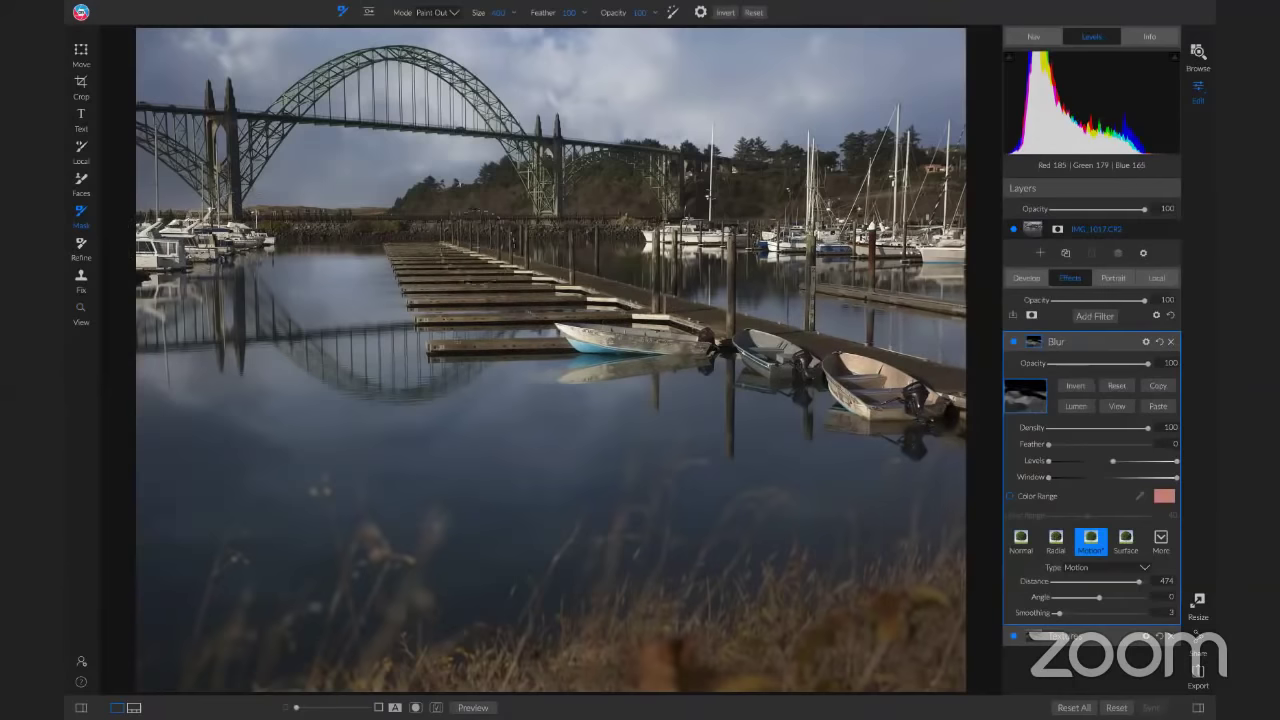
Step: Compare the harbor photo with the Blur filter, the Textures filter and the whole preview each off and on
left_click(1013, 341)
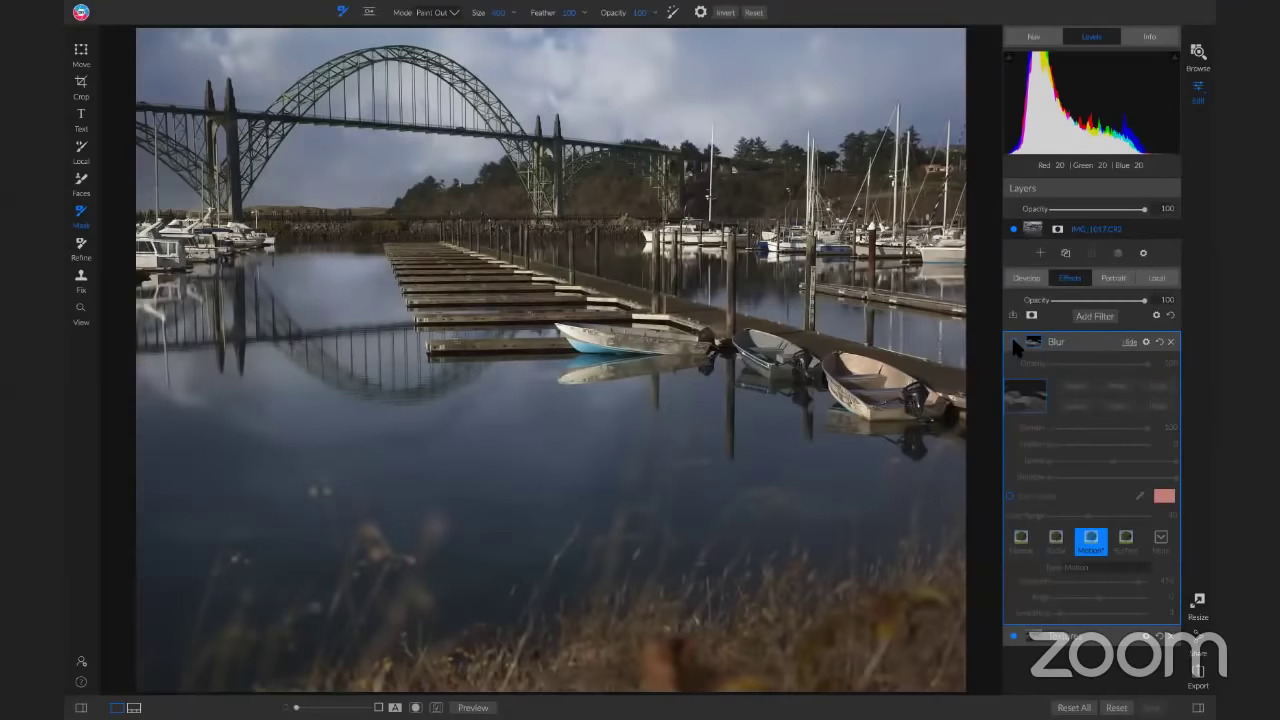
left_click(1013, 342)
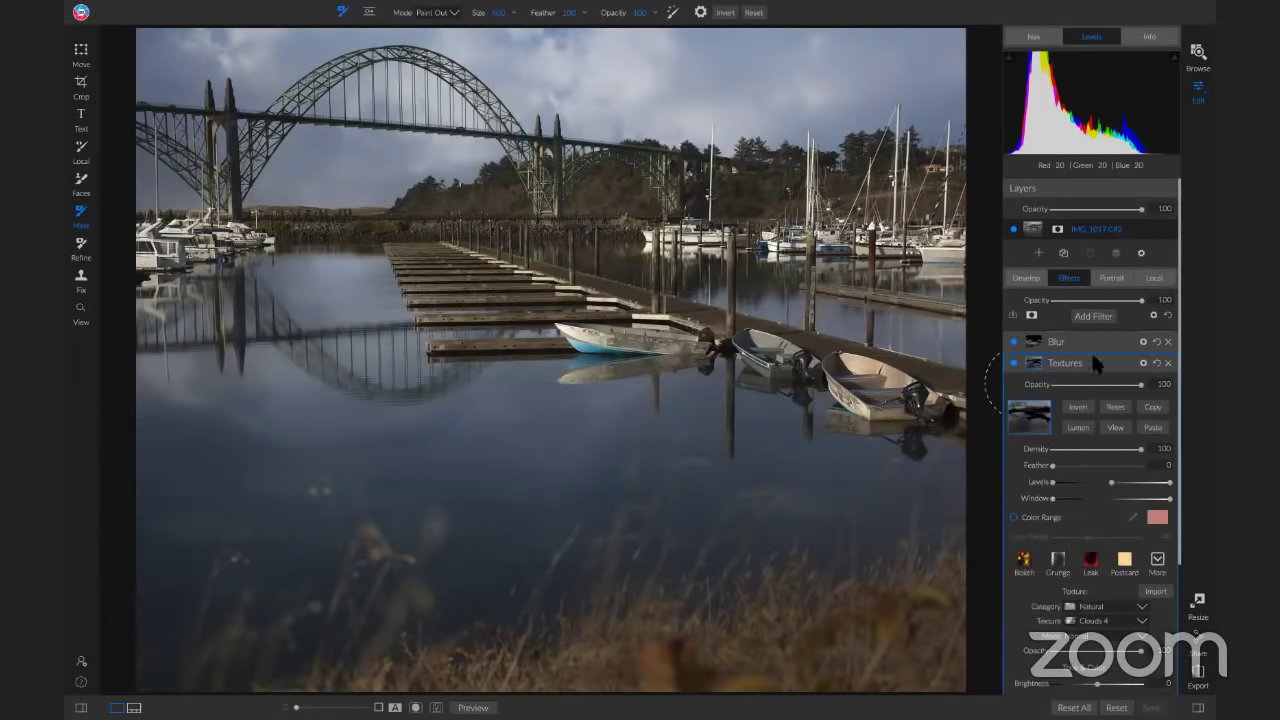
left_click(1013, 363)
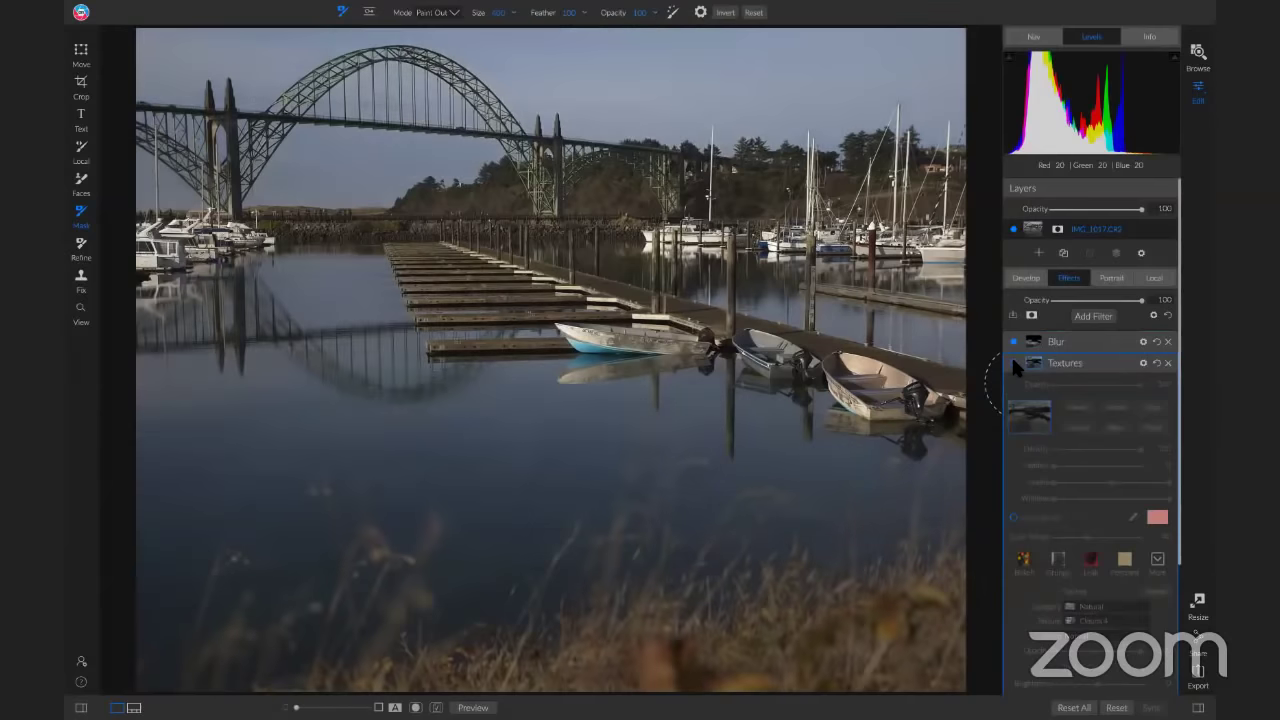
left_click(1012, 362)
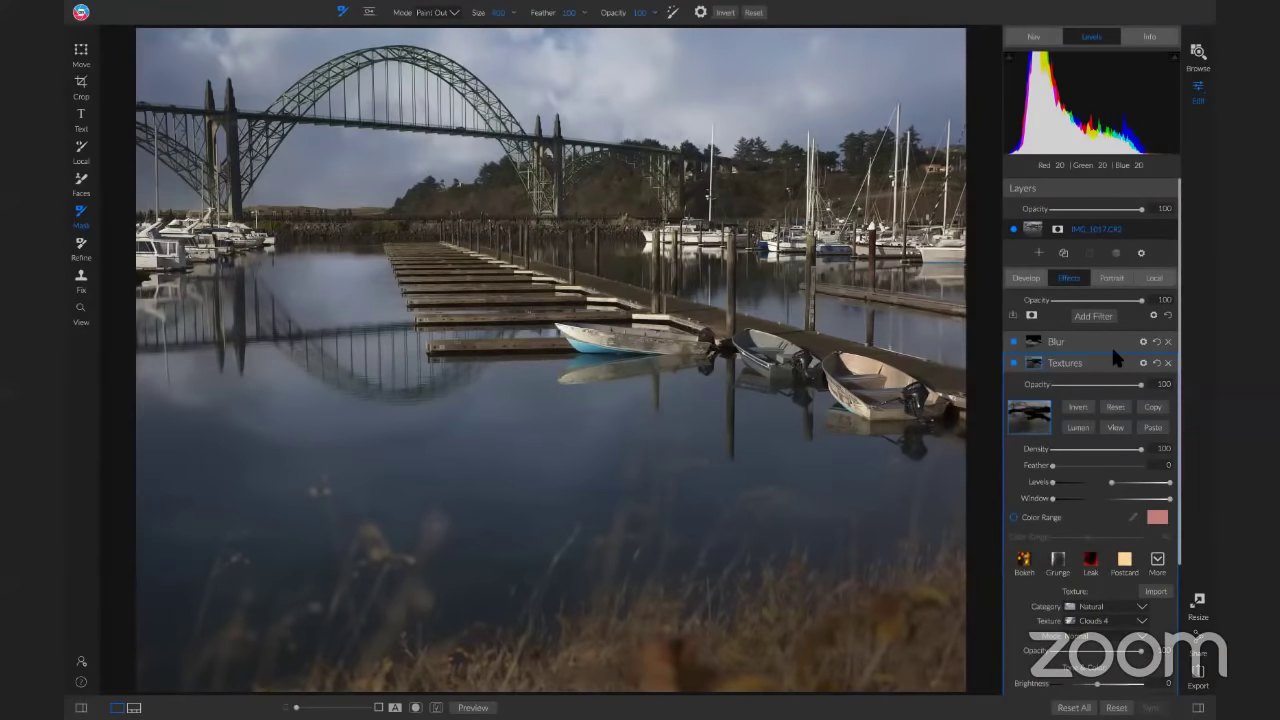
key("ctrl+p")
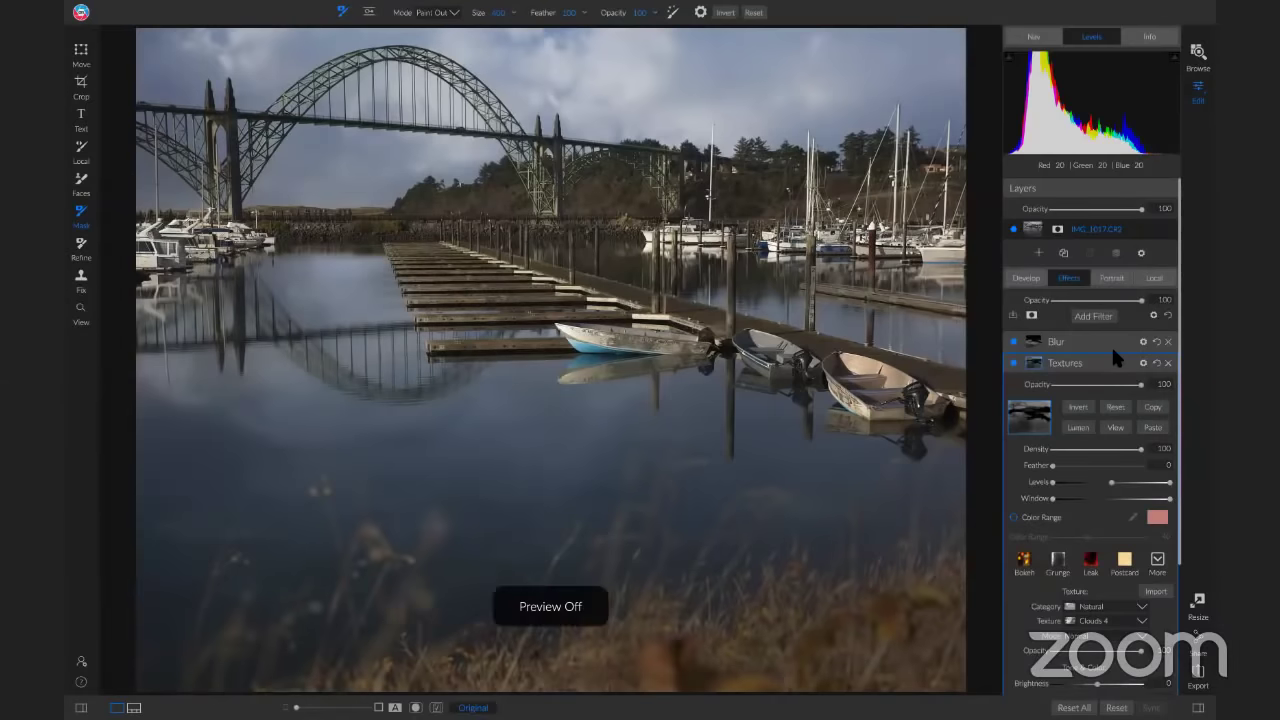
key("ctrl+p")
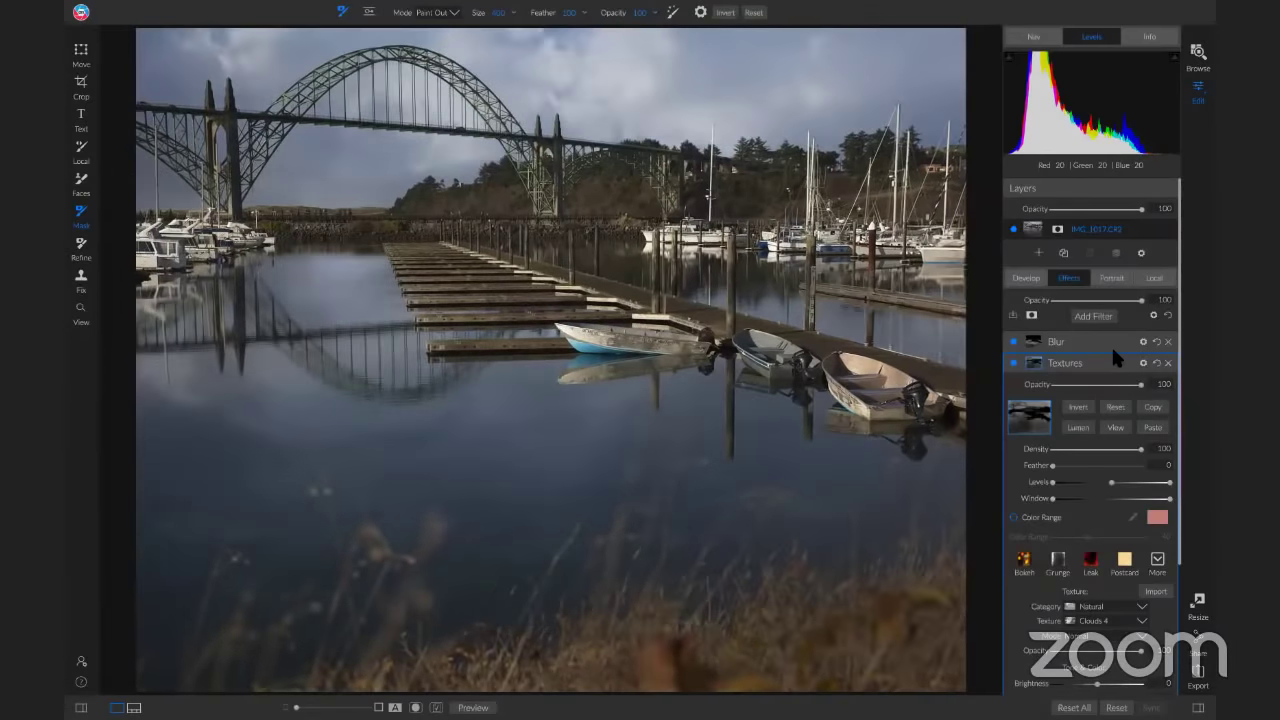
key("ctrl+p")
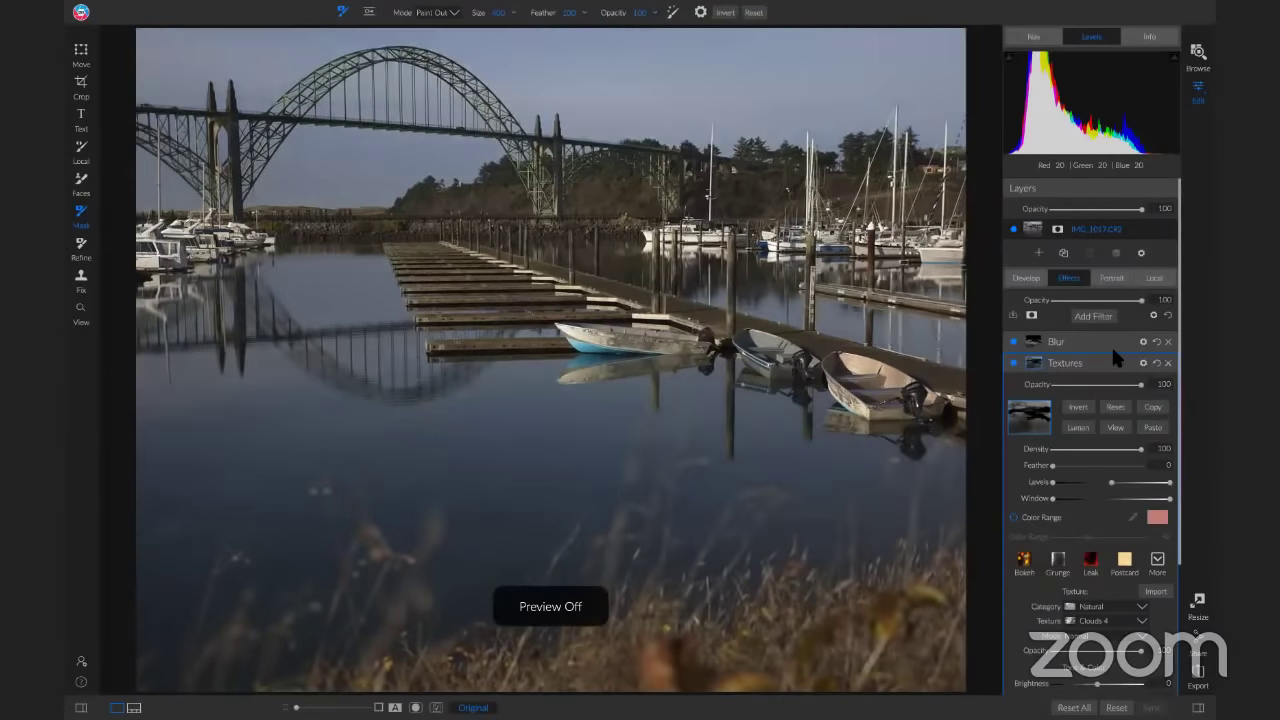
key("ctrl+p")
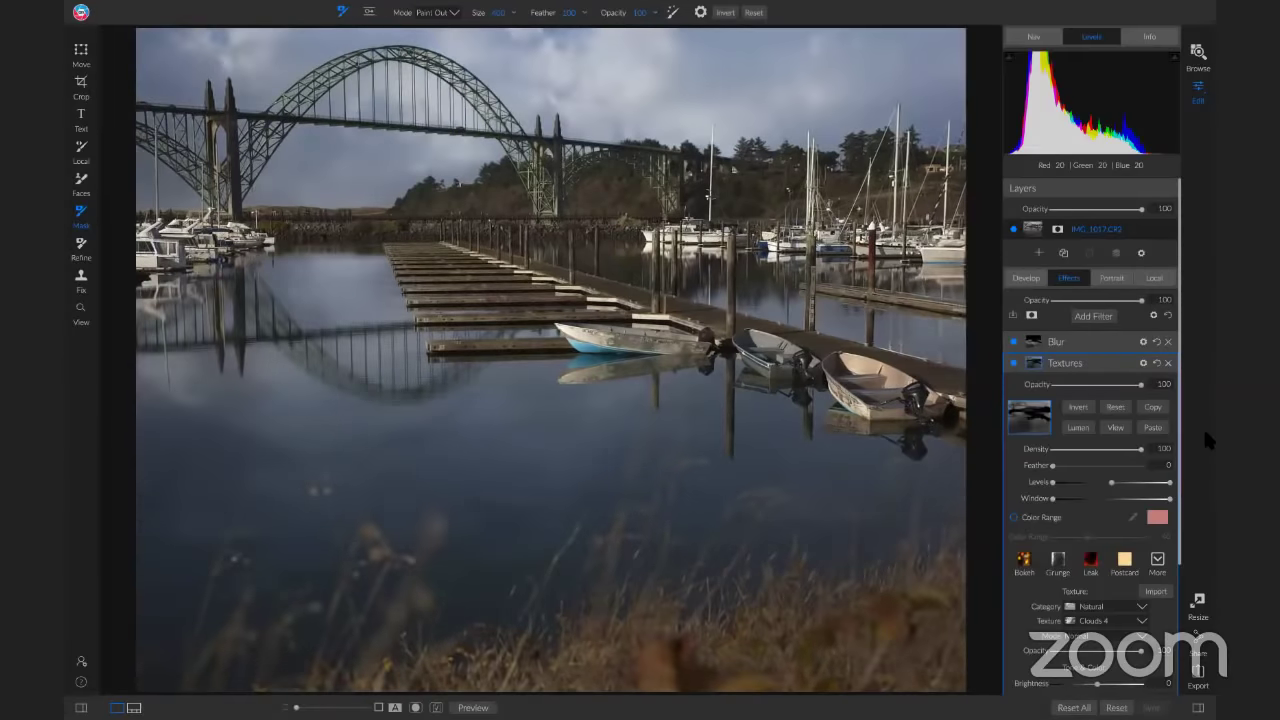
Step: Add a LUTs filter using the Blues LUT from the Color Pop category, and lower its opacity to 61
left_click(1094, 319)
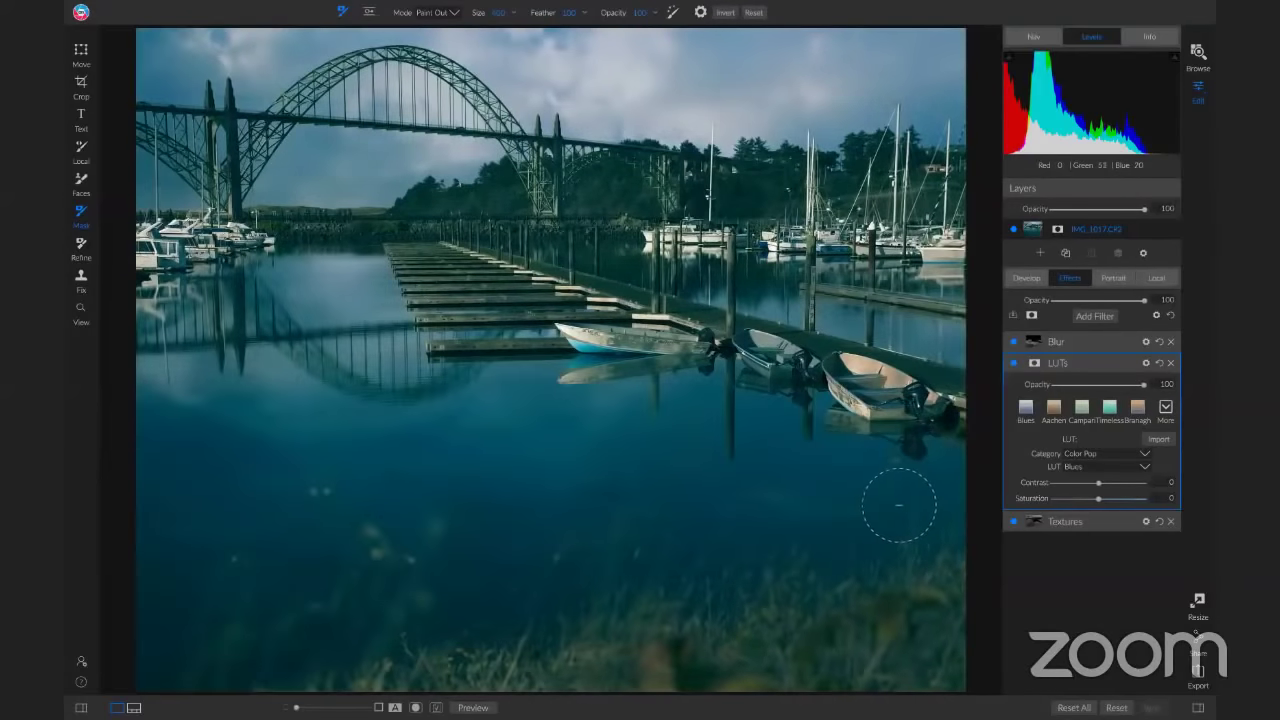
left_click(1094, 454)
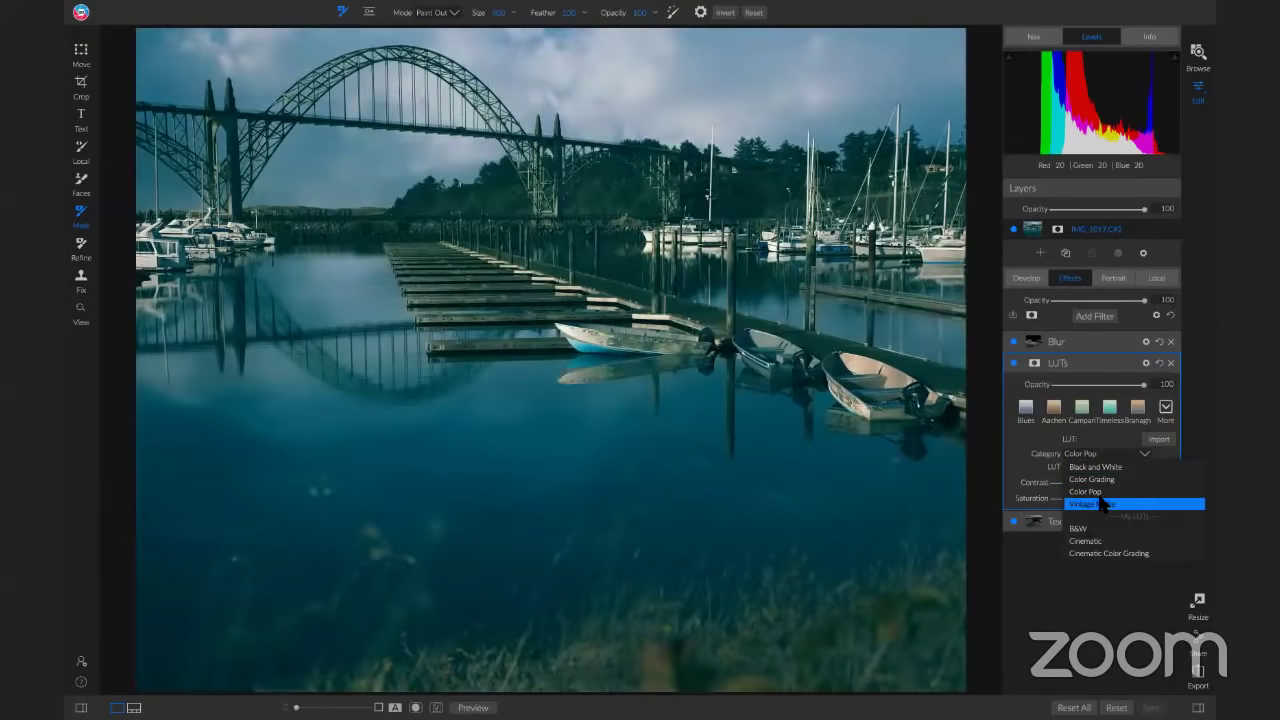
left_click(1100, 503)
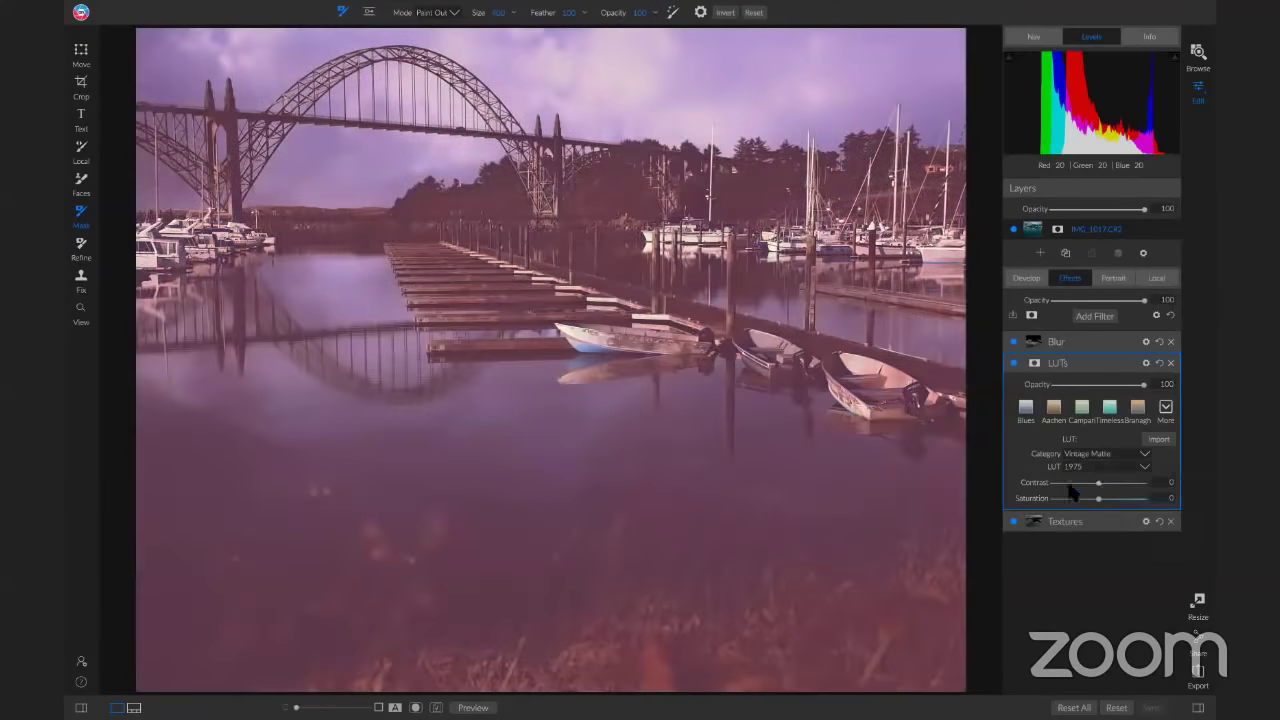
left_click(1102, 455)
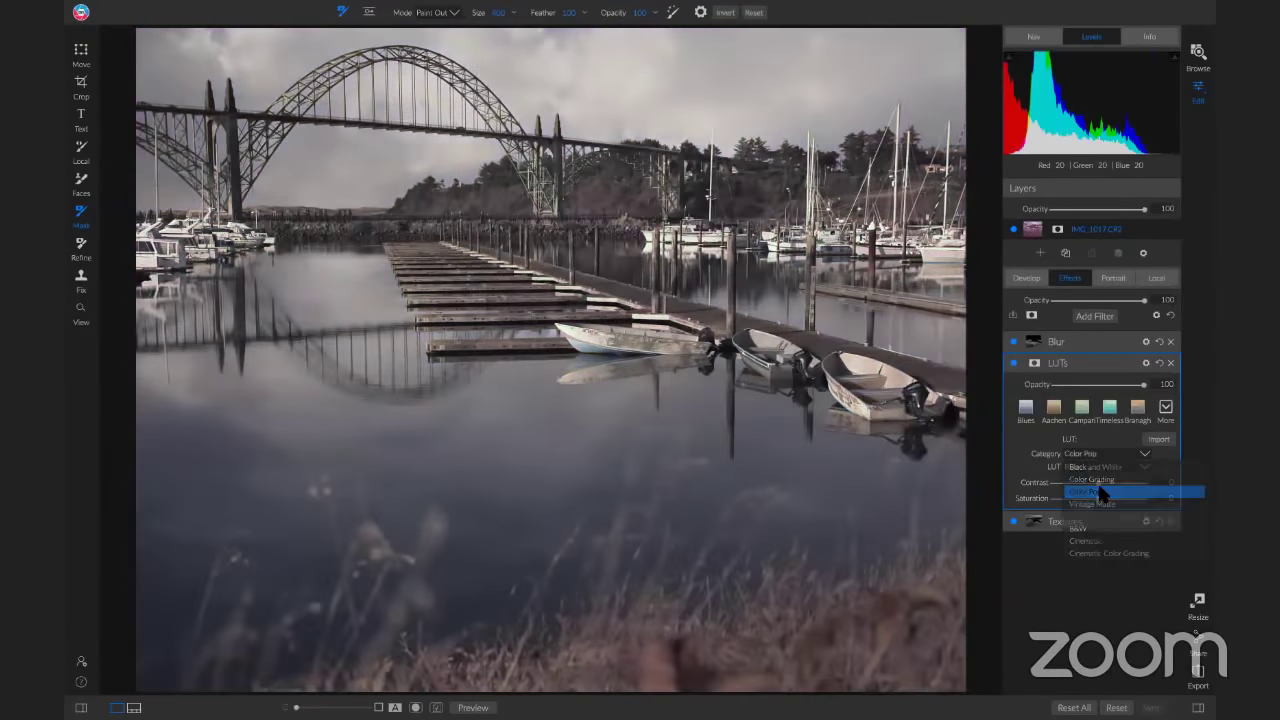
left_click(1100, 492)
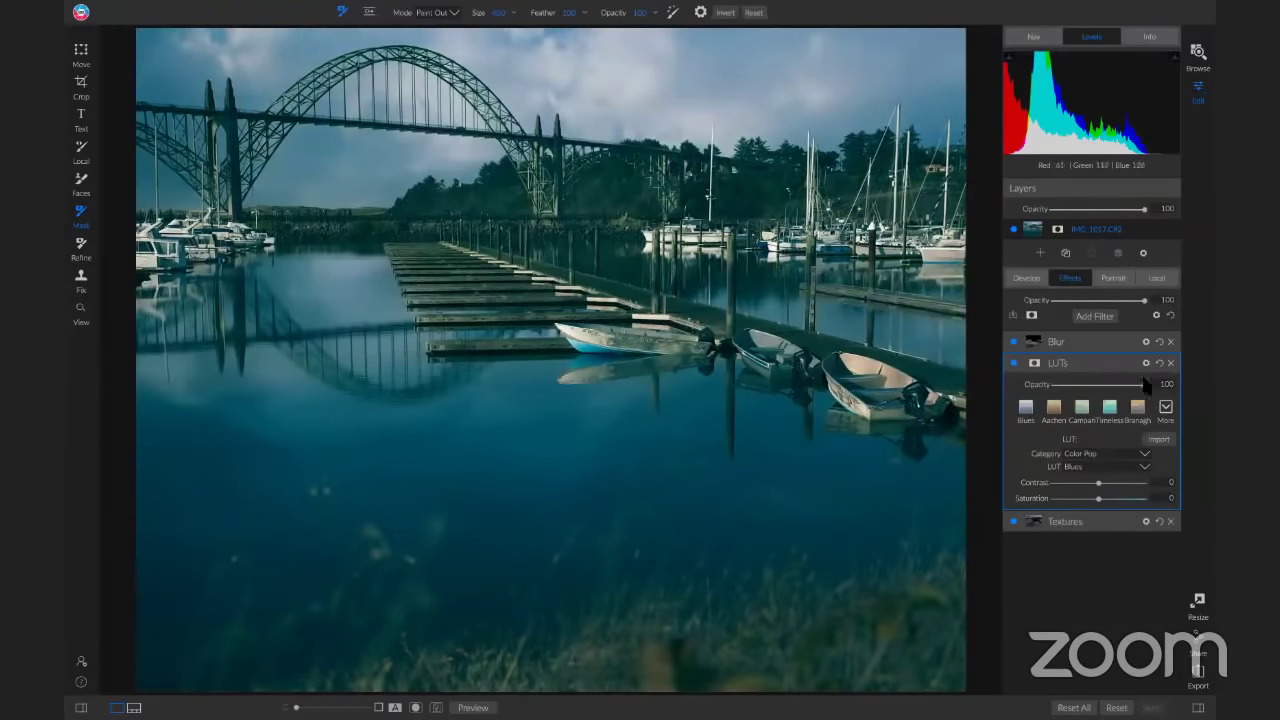
left_click_drag(1144, 385, 1111, 389)
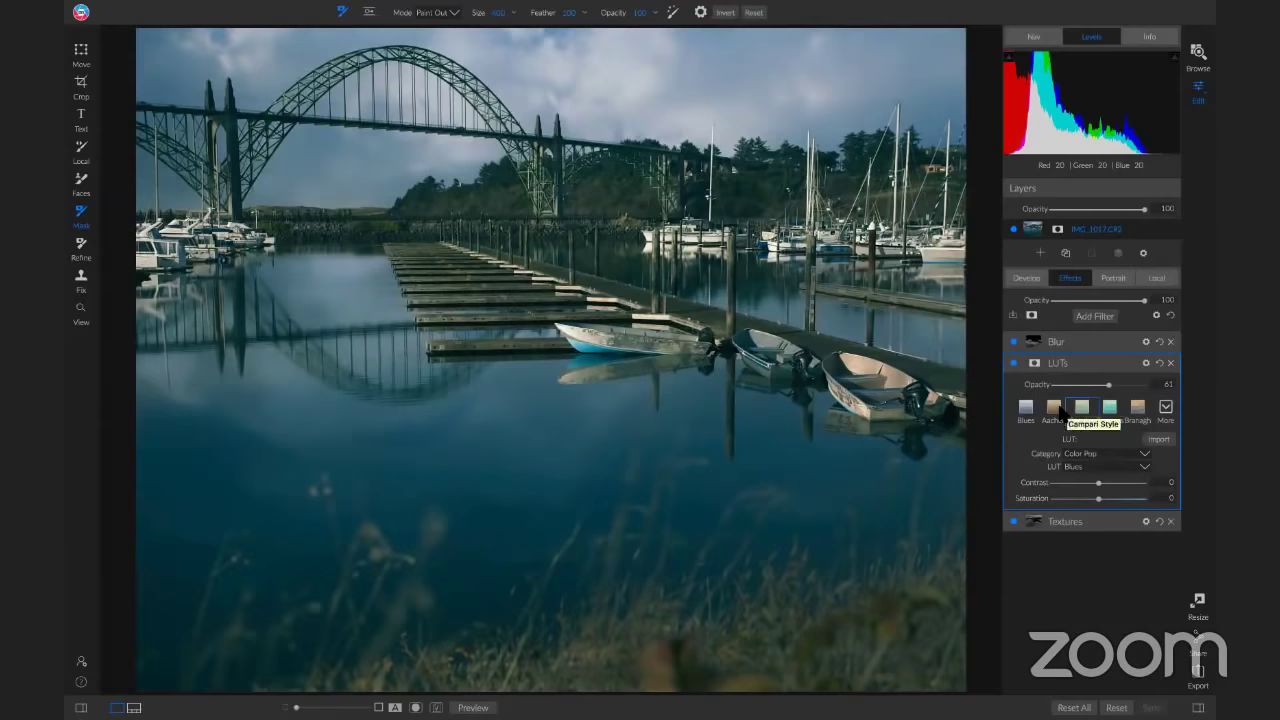
Step: Compare the LUT-toned harbor photo with the original
key("p")
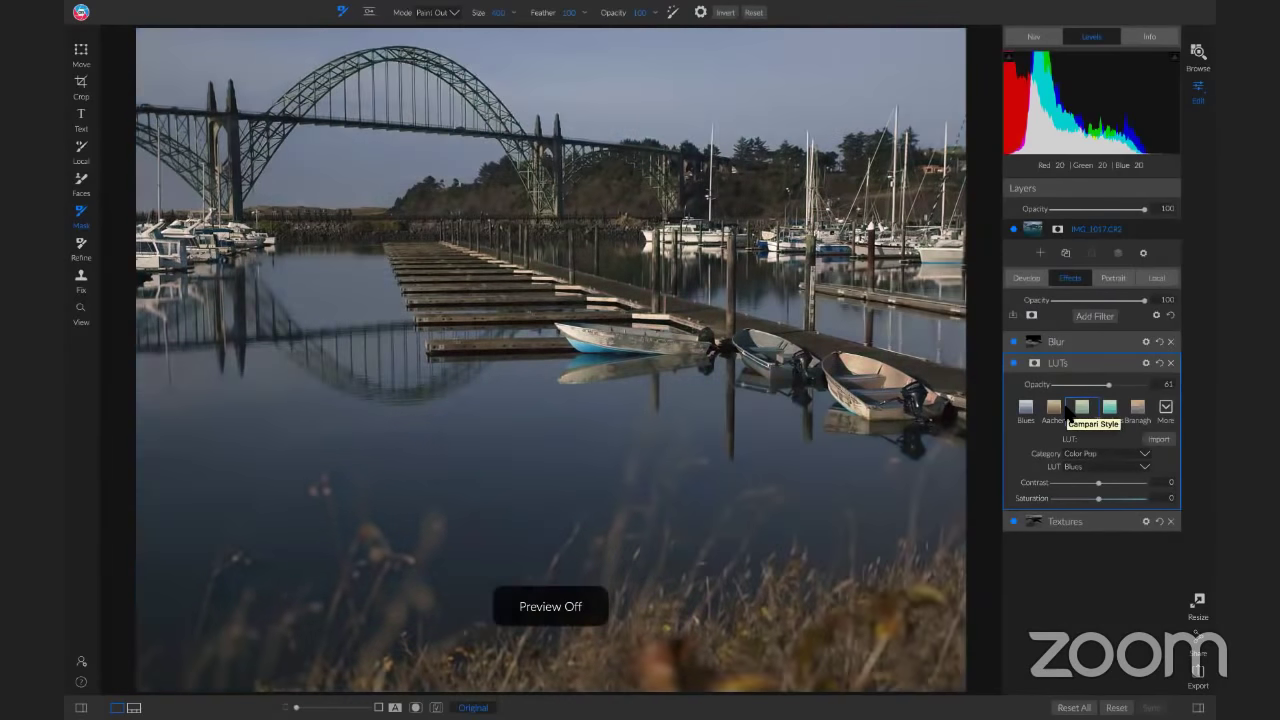
key("p")
key("p")
key("p")
Step: Add a Curves filter, placing the black point at input 40, output 33, lifting the midtones, and setting a highlight point at input 183, output 187
left_click(1103, 314)
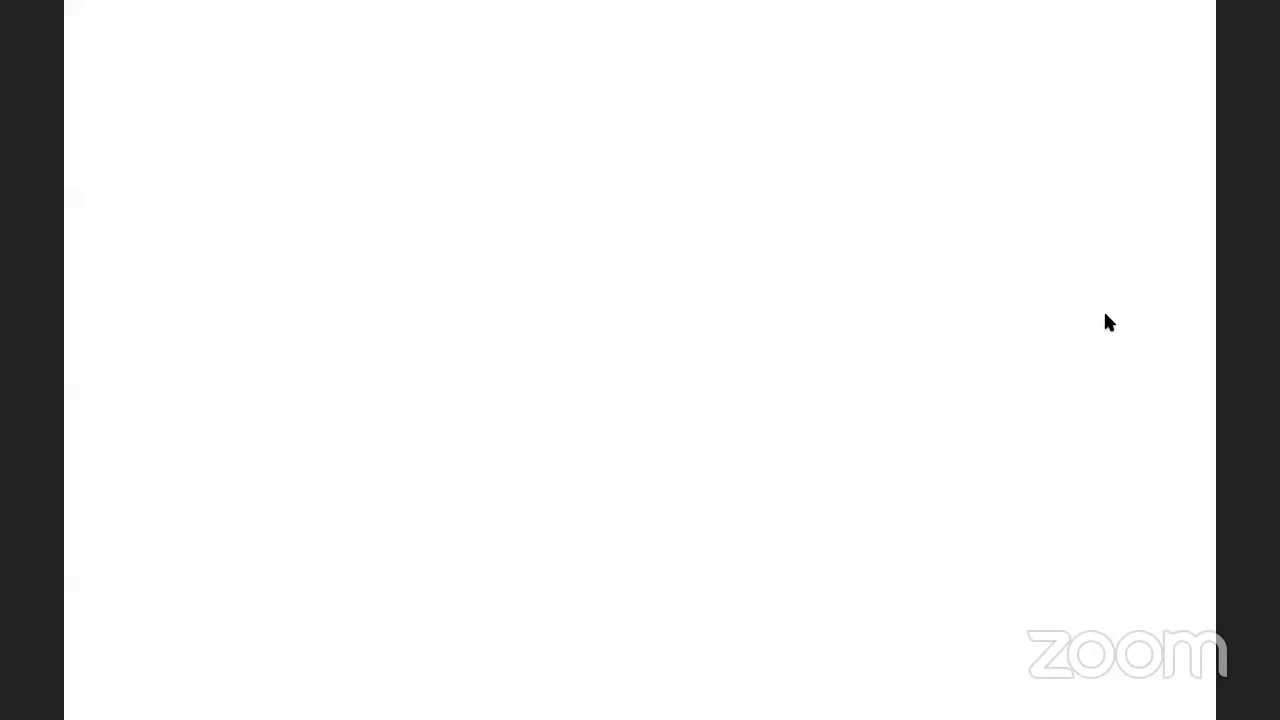
left_click(843, 508)
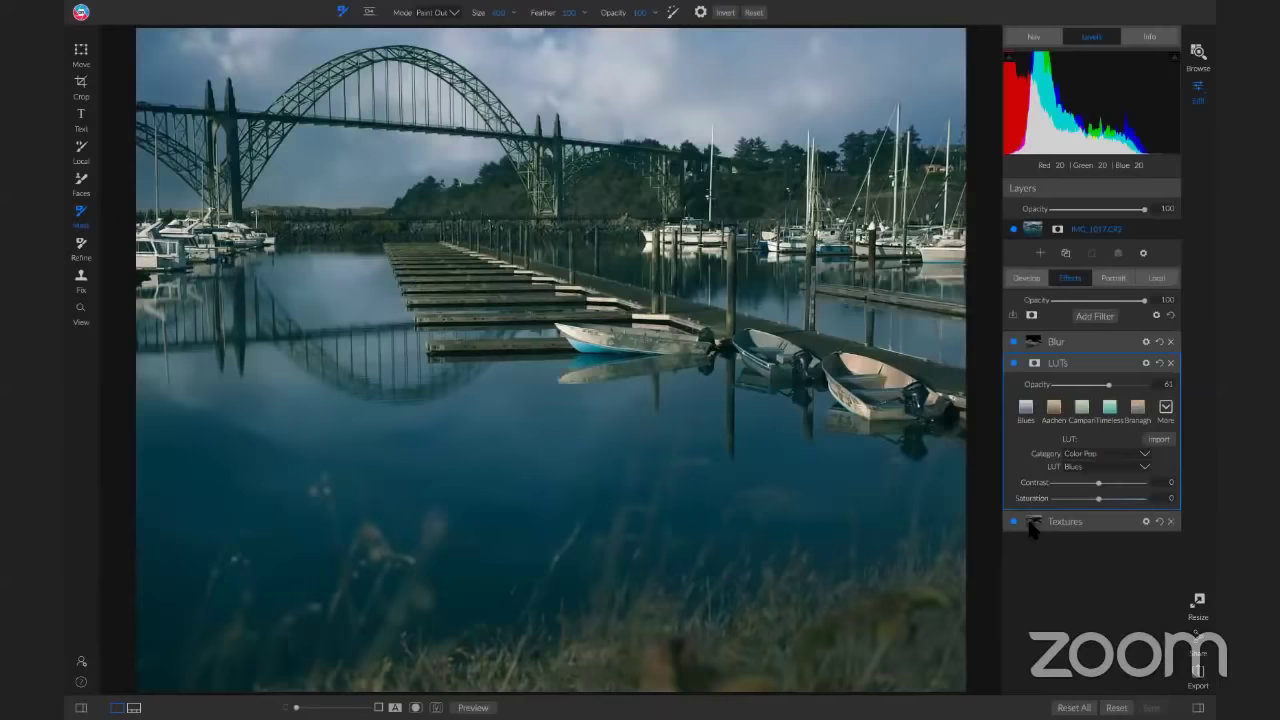
left_click_drag(1029, 568, 1035, 559)
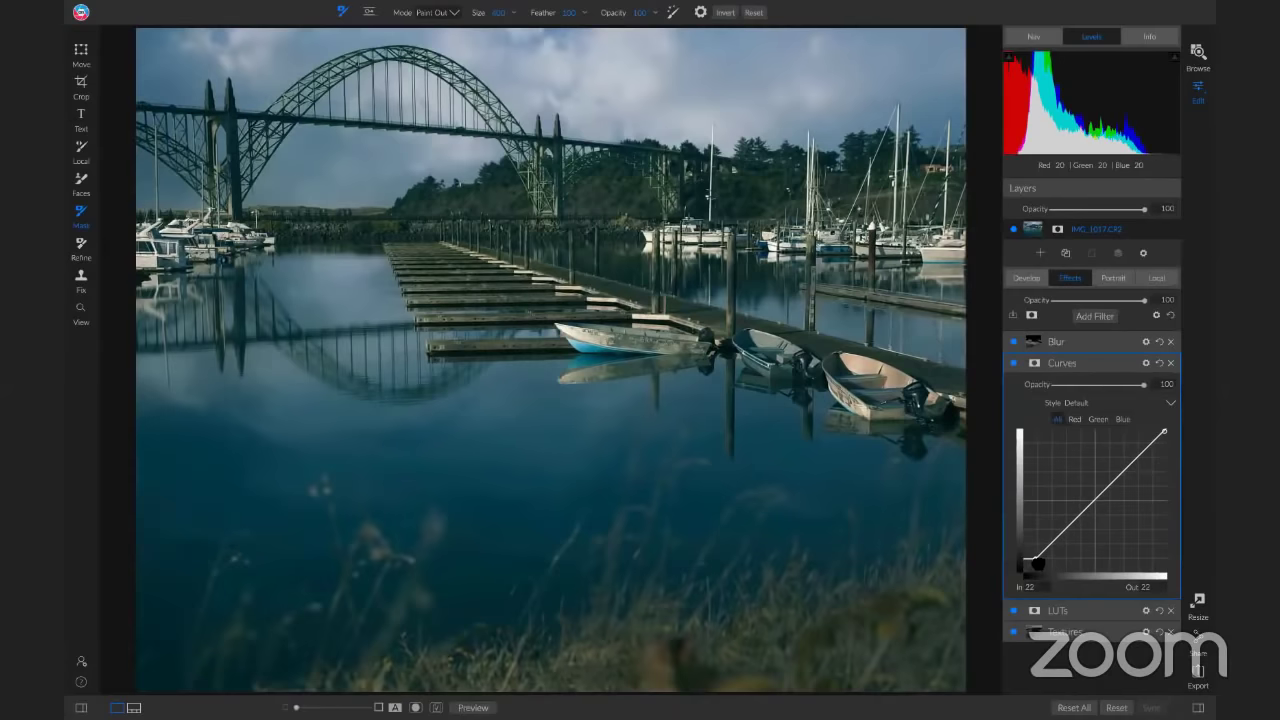
left_click_drag(1094, 506, 1128, 474)
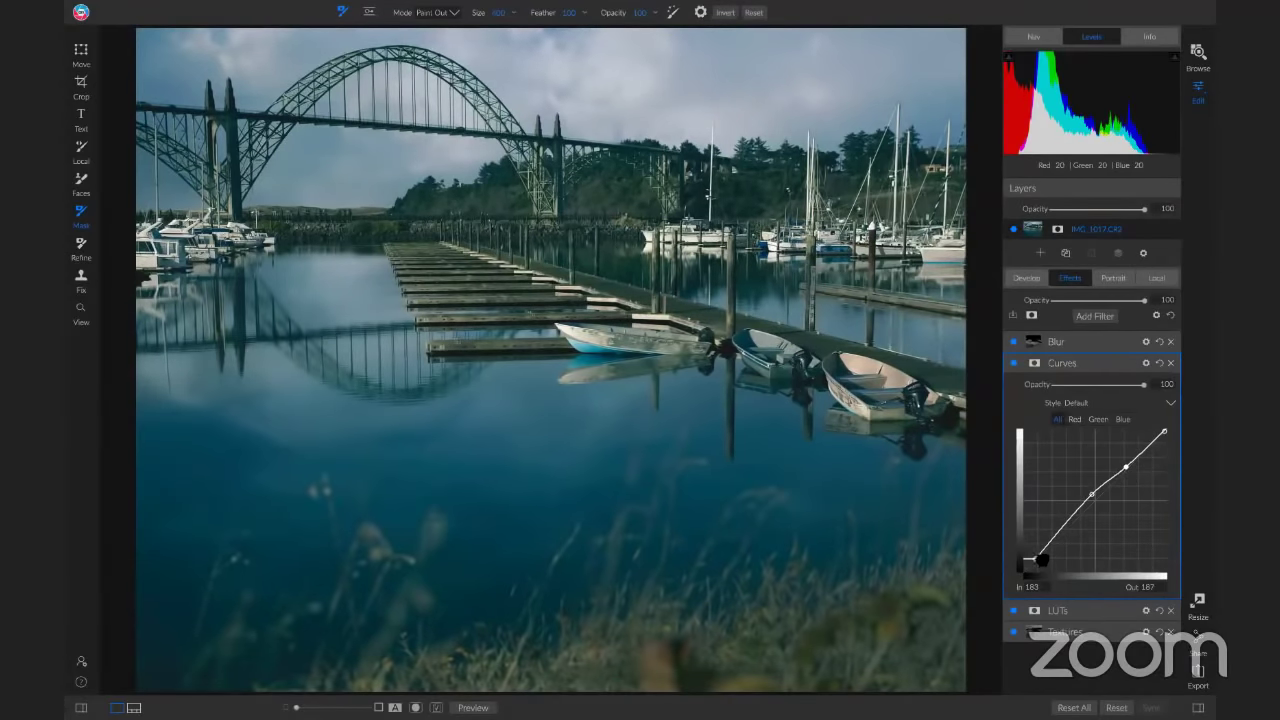
left_click_drag(1036, 559, 1036, 555)
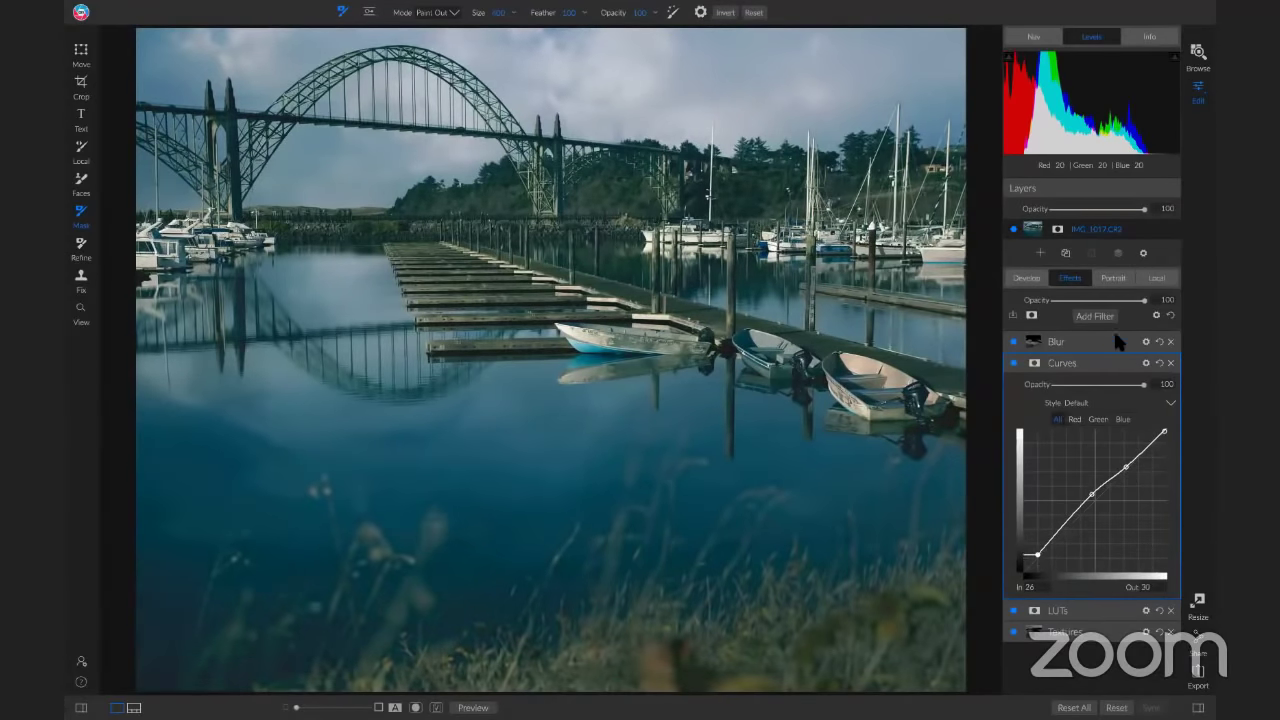
left_click_drag(1042, 559, 1049, 559)
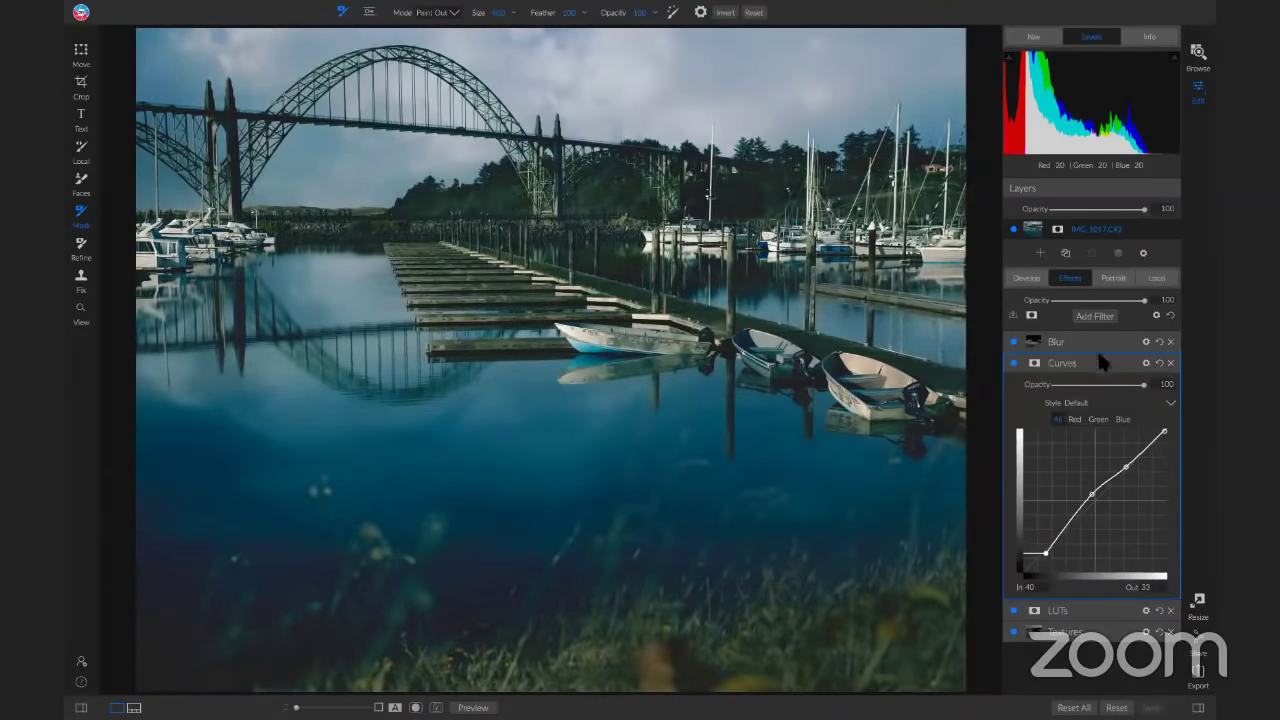
Step: Add a Sunshine filter with the Glow style
left_click(1095, 317)
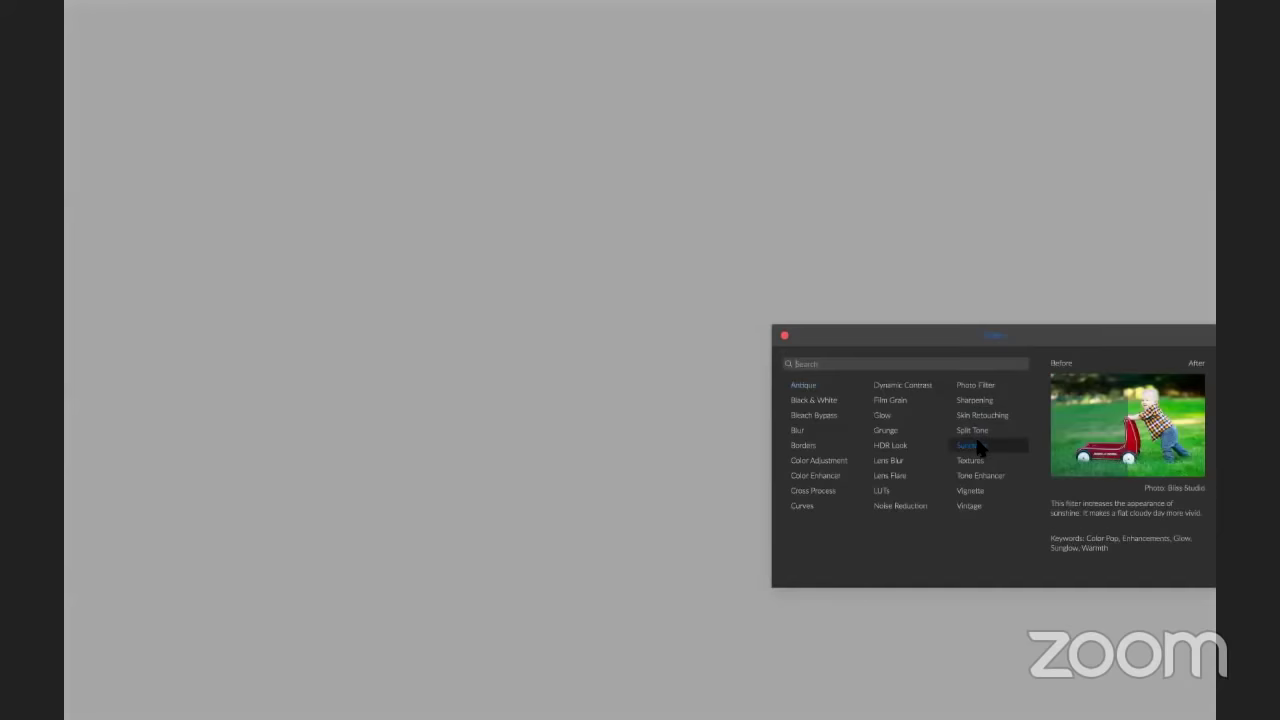
left_click(976, 446)
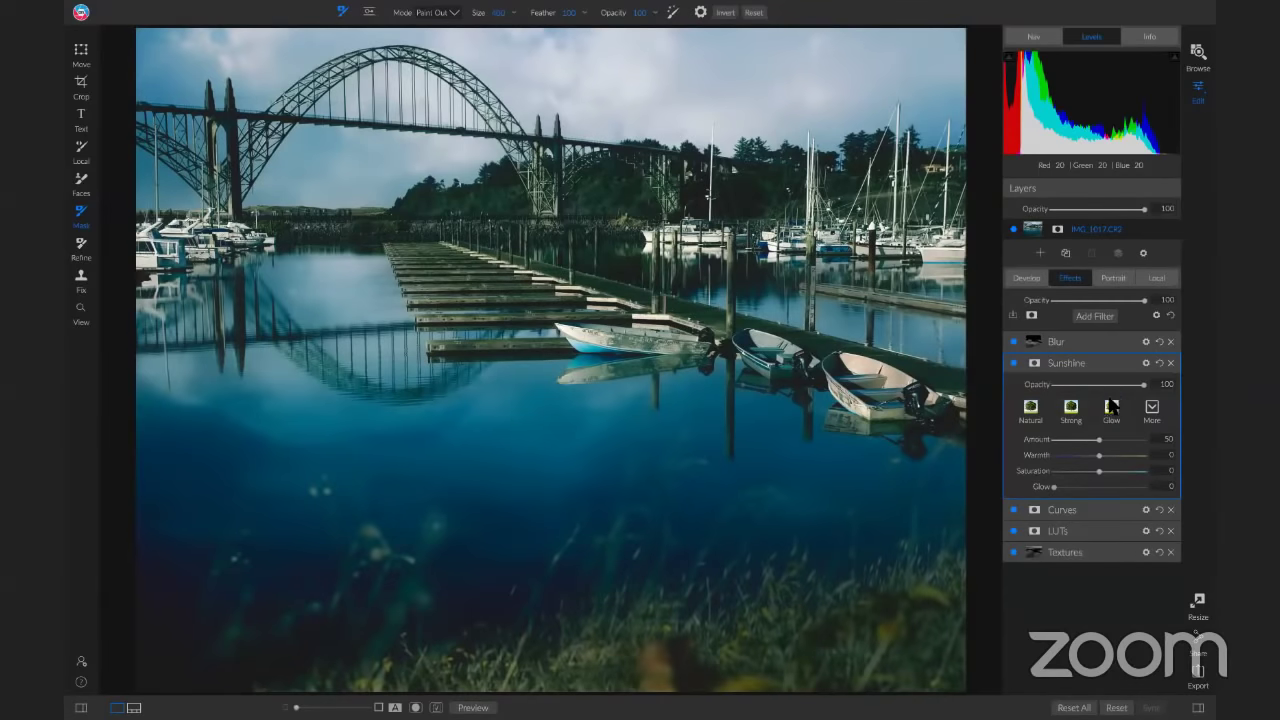
left_click(1104, 408)
Step: Add a Split Tone filter with the Warm style
left_click(1107, 318)
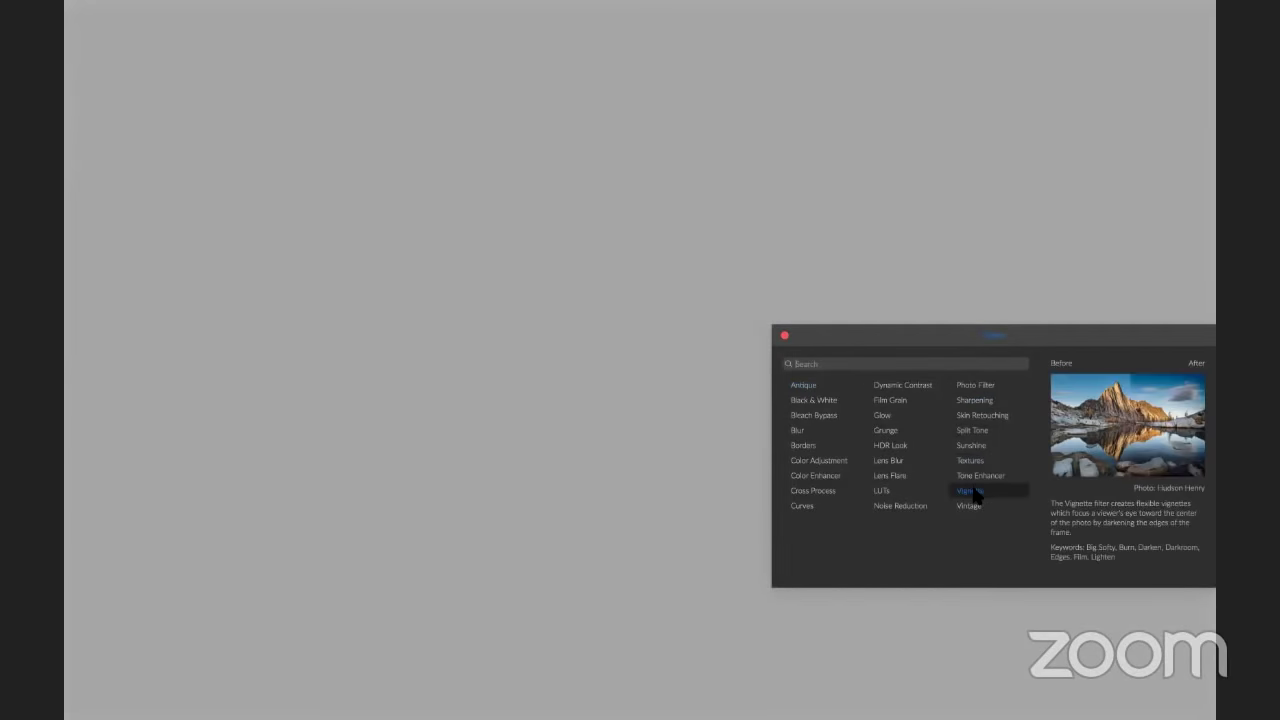
left_click(975, 430)
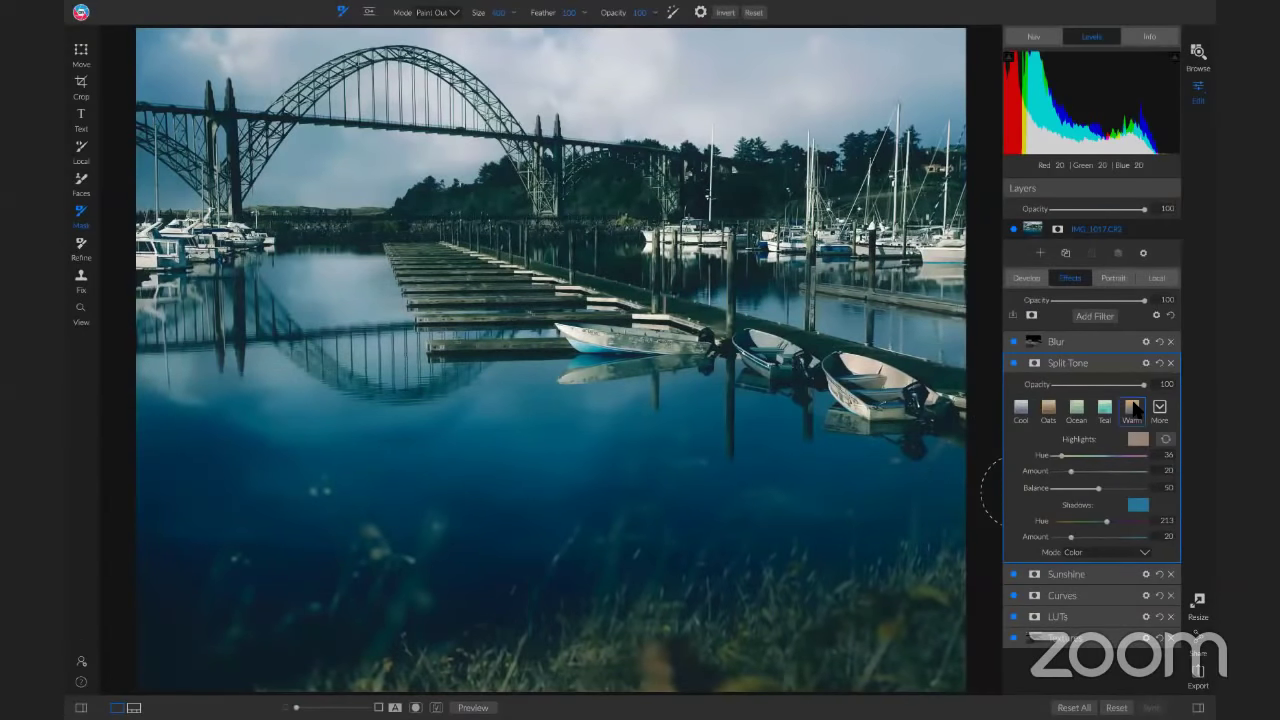
left_click(1134, 410)
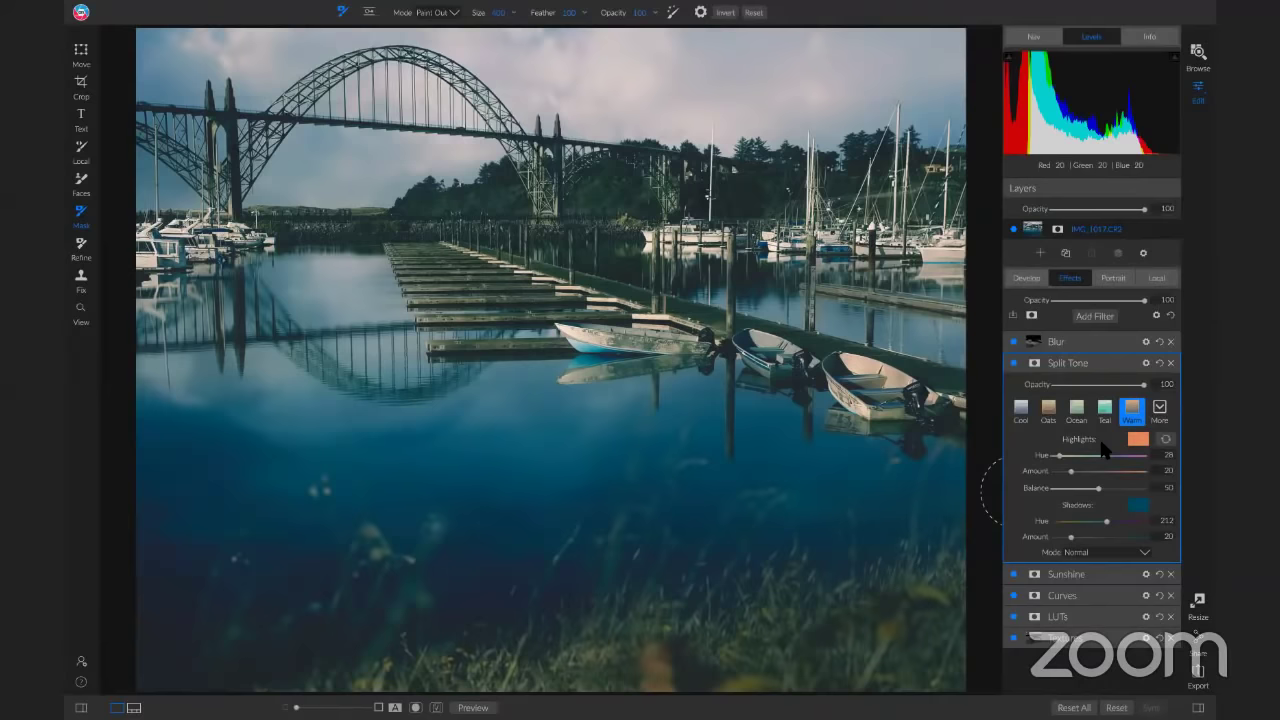
Step: Try swapping the Split Tone highlight and shadow colors, and compare the photo with the filter off and on
left_click(1165, 441)
left_click(1165, 441)
left_click(1013, 363)
left_click(1013, 363)
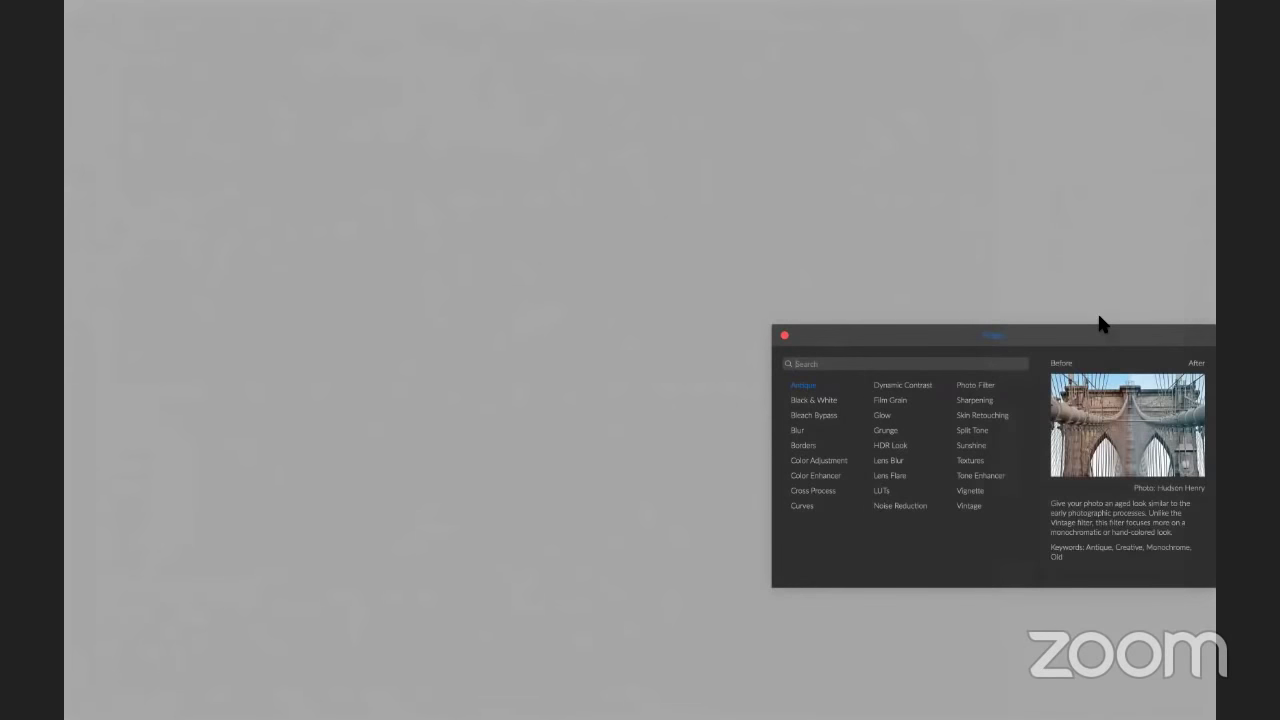
Step: Add a Vignette filter with the Big Softy style, and compare the photo with it off and on
left_click(970, 490)
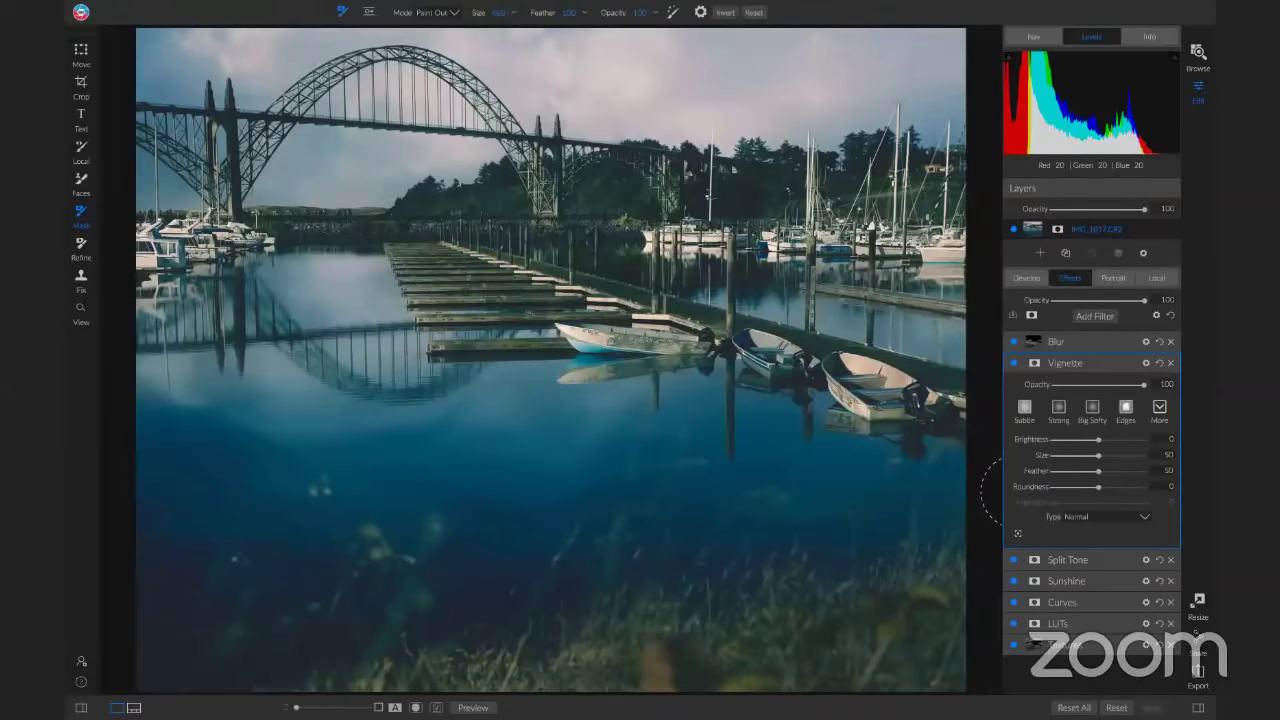
left_click(1090, 418)
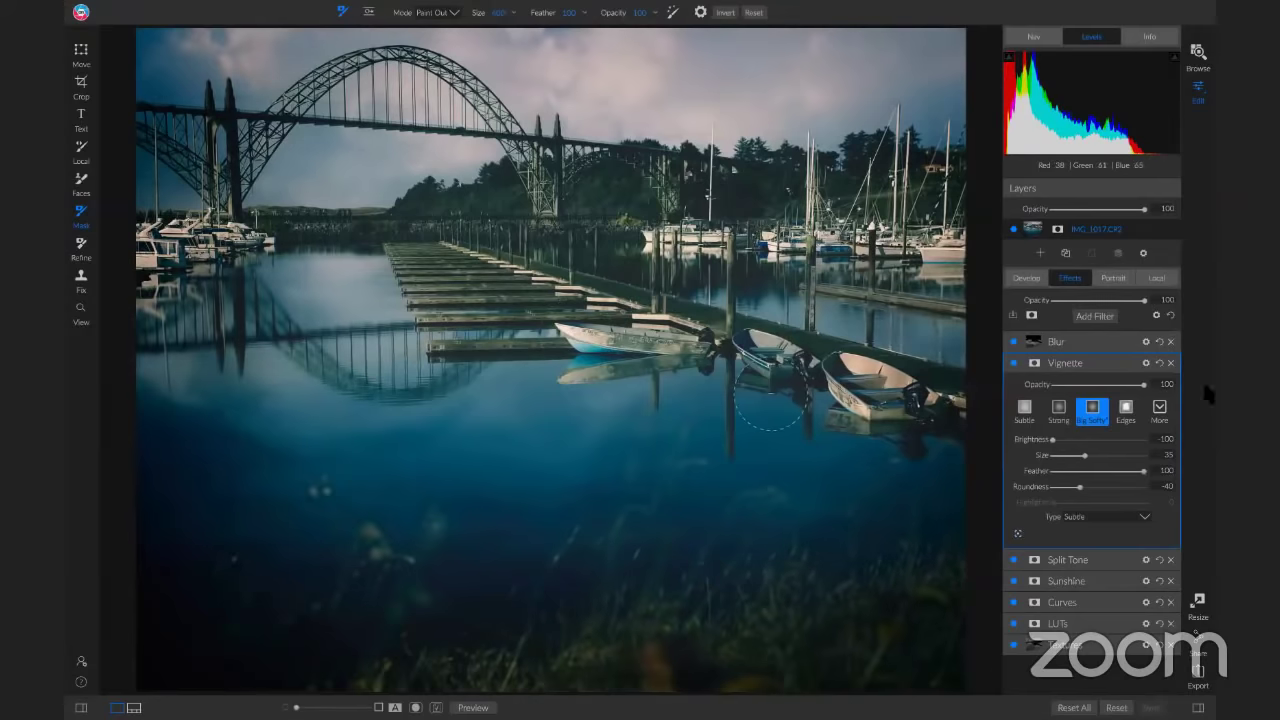
left_click(1011, 363)
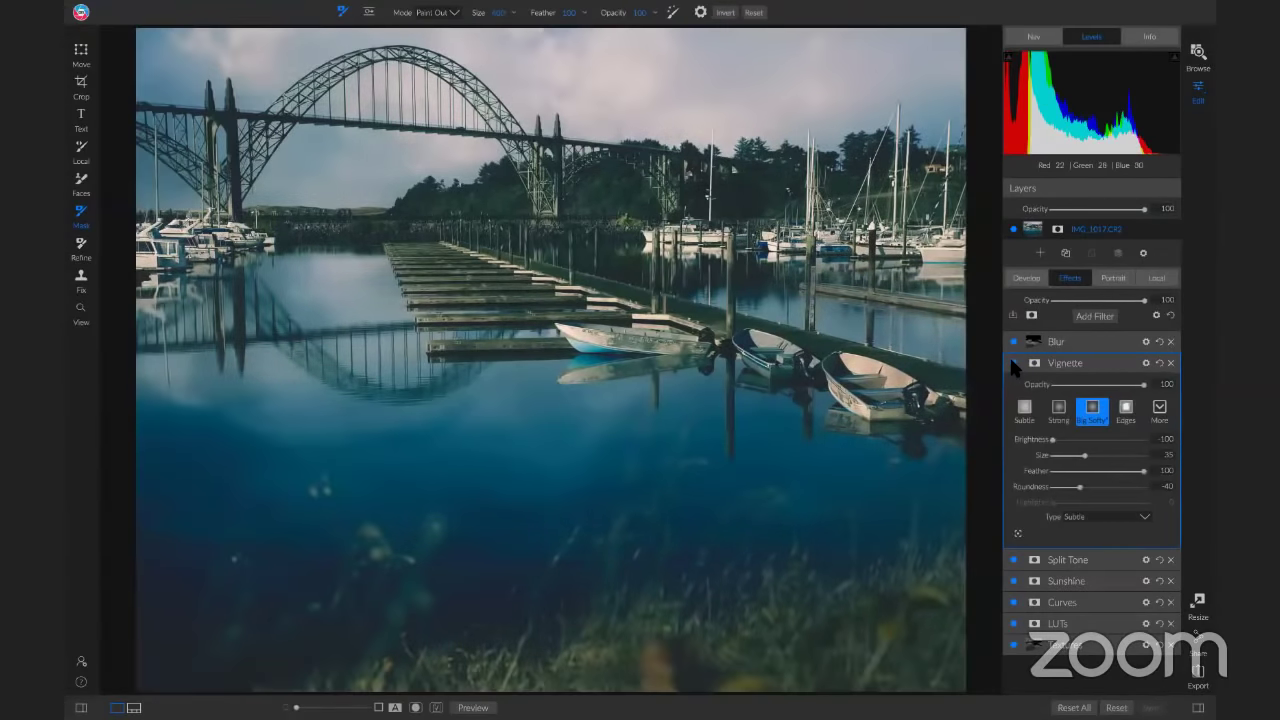
left_click(1011, 362)
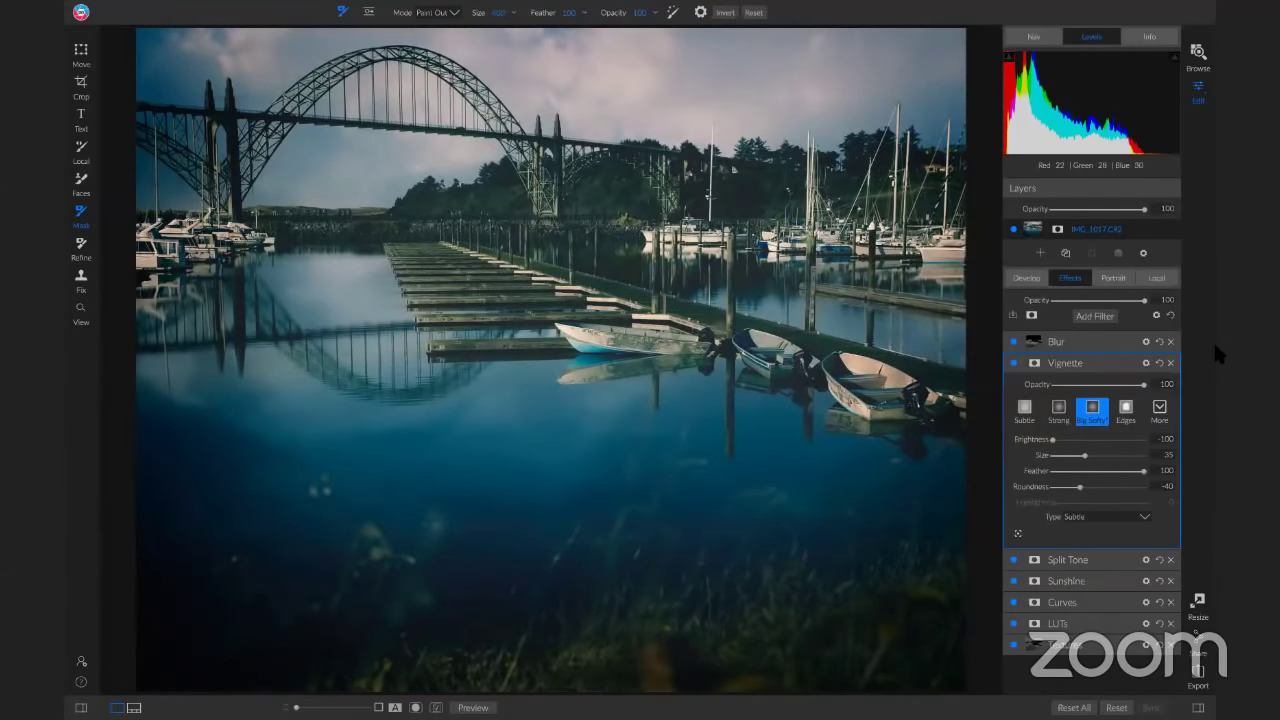
Step: Compare the fully filtered harbor photo with the original, and review its Develop tone and color settings
key("ctrl+p")
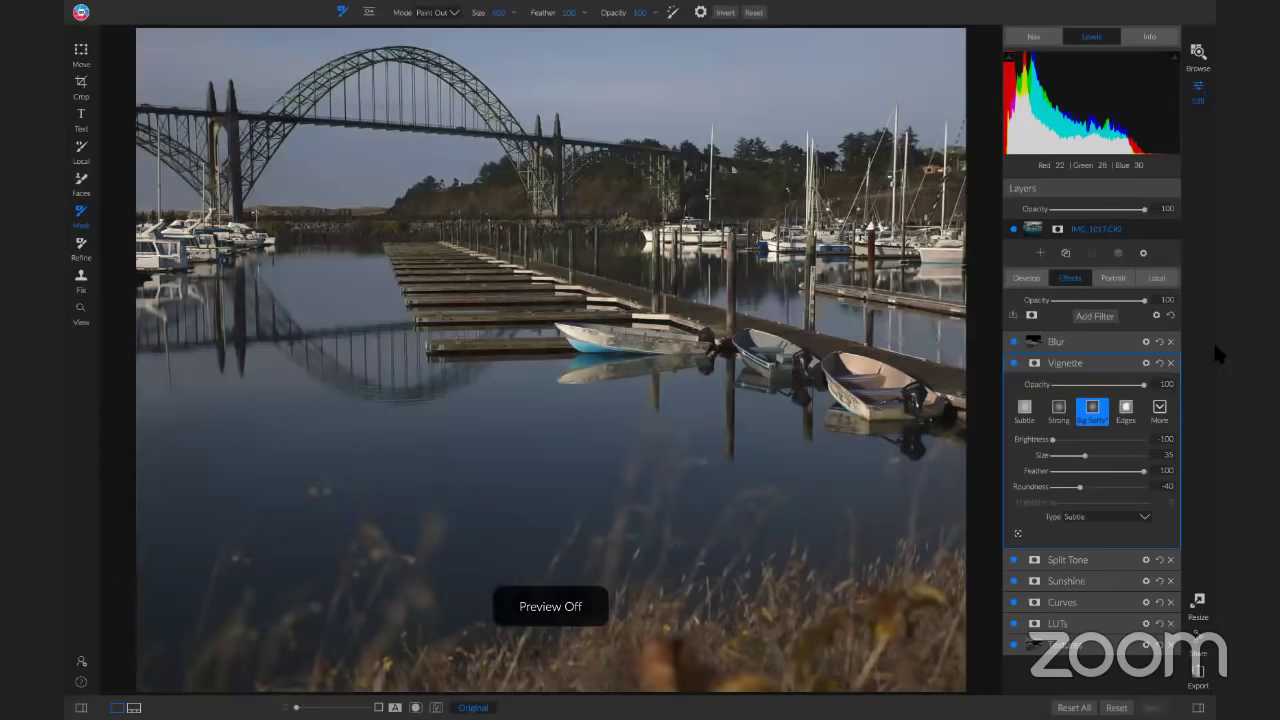
left_click(1026, 278)
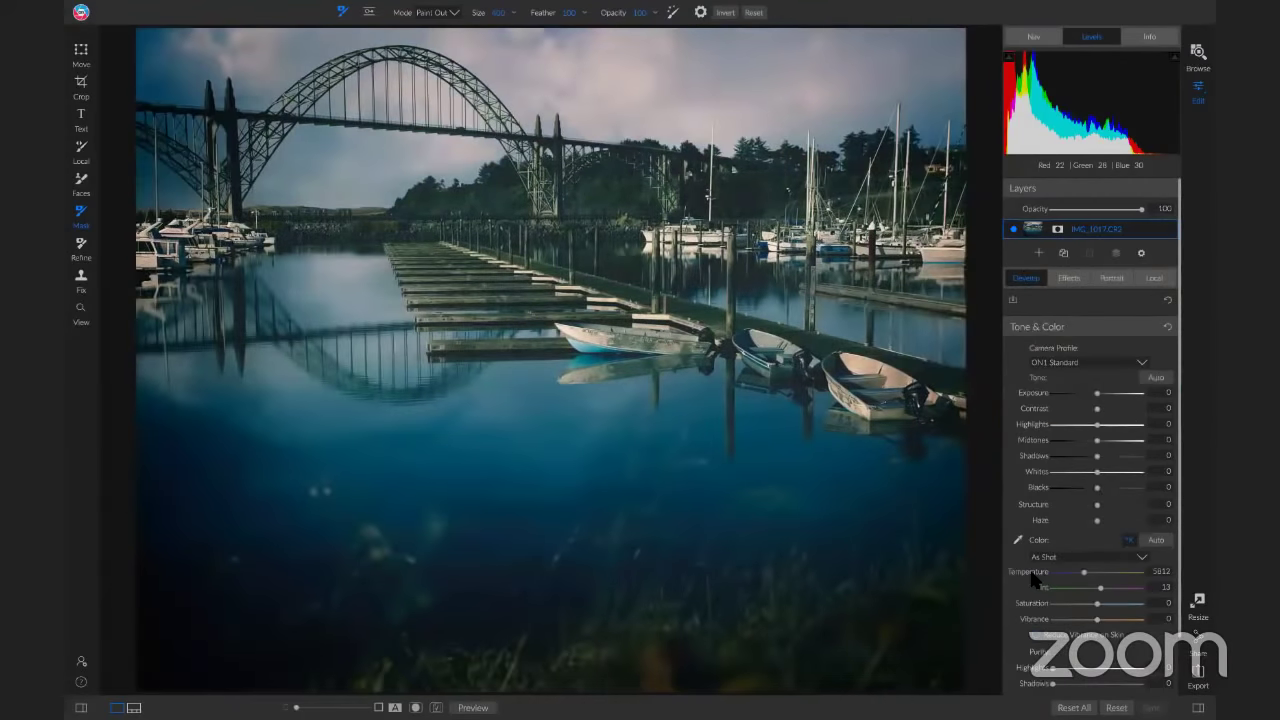
left_click(1065, 278)
left_click(1028, 279)
left_click(1077, 285)
key("backslash")
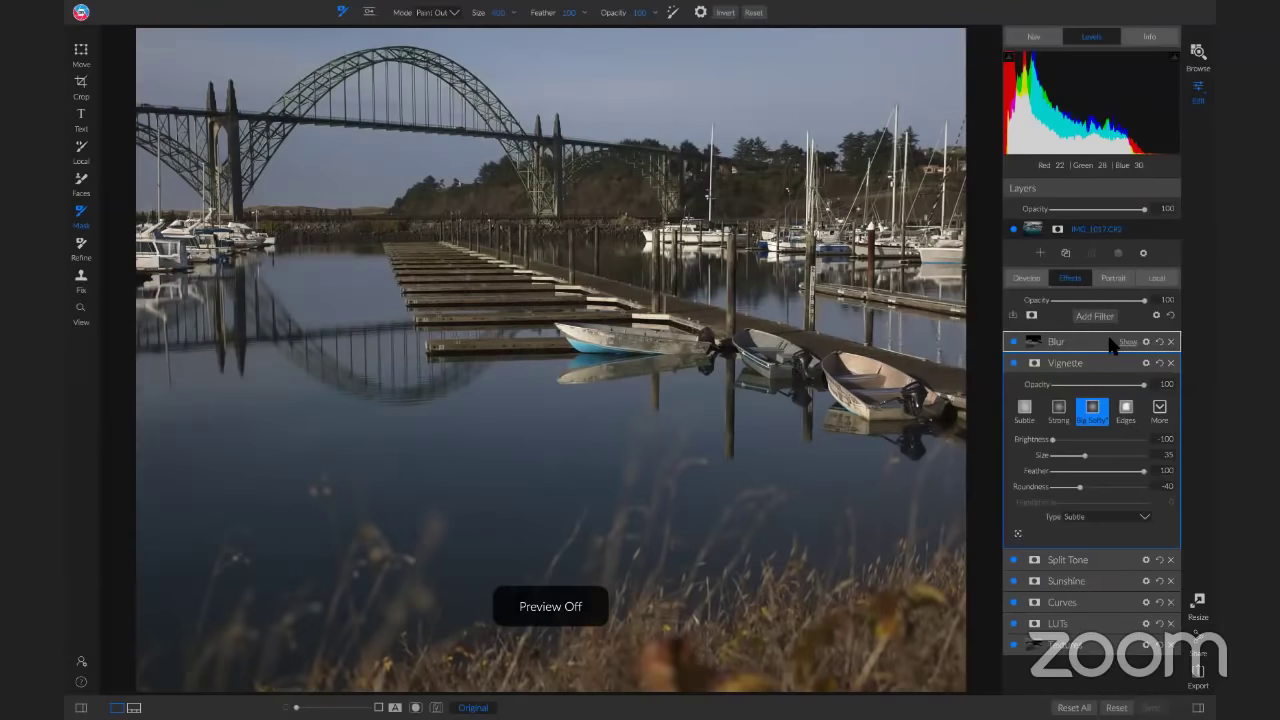
key("backslash")
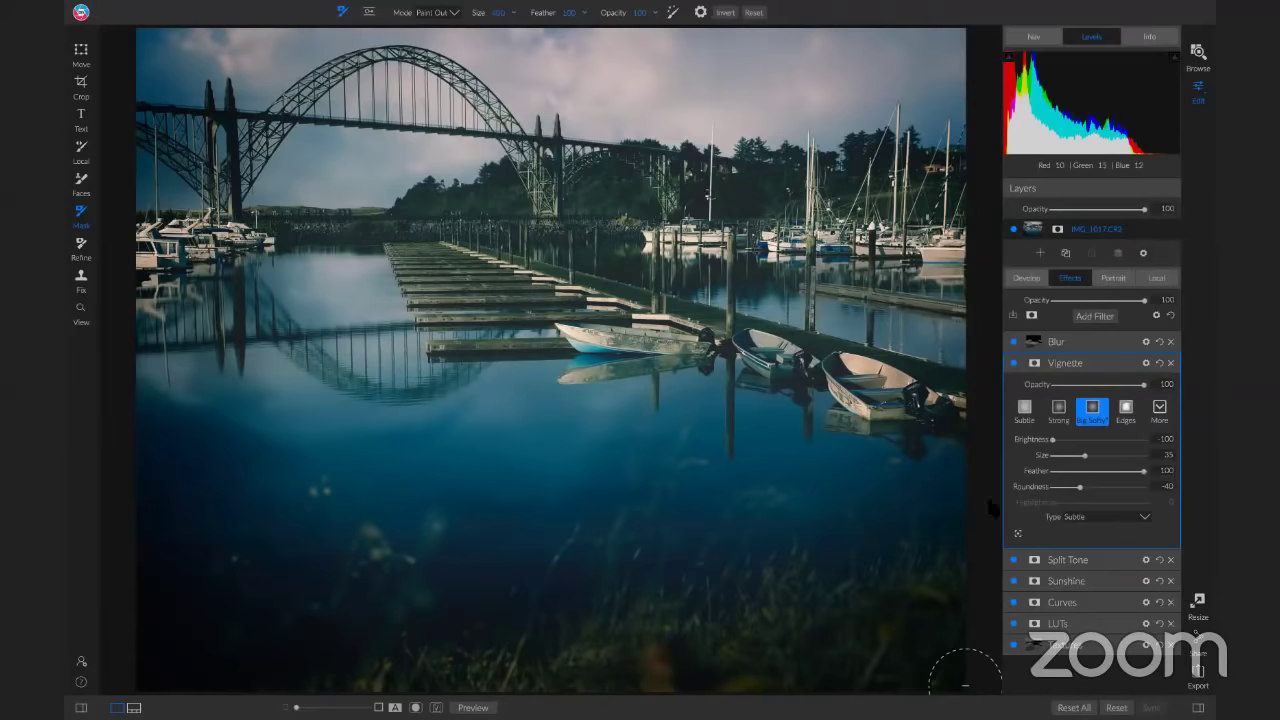
mouse_move(100, 20)
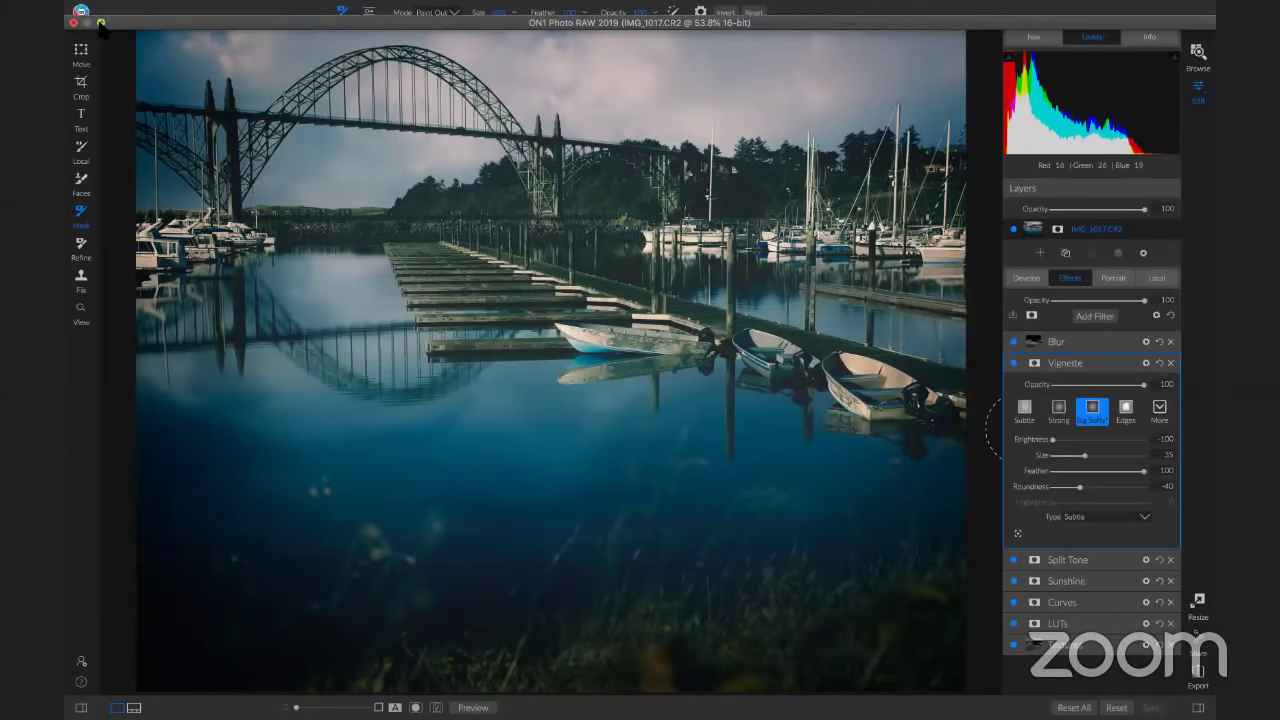